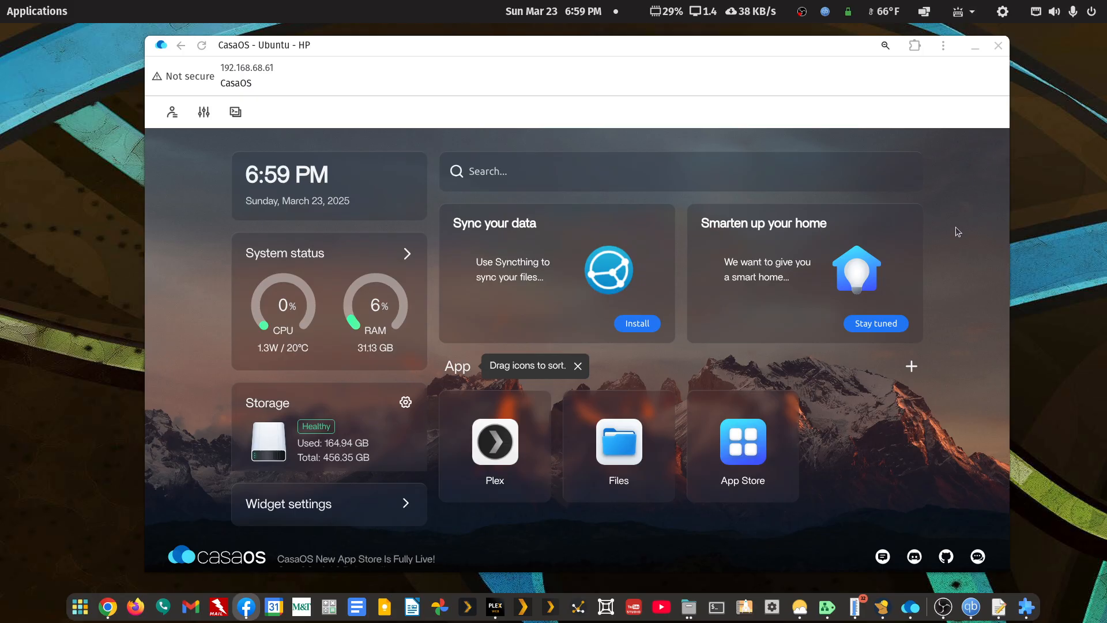
Examine the system, storage and network status widgets on the CasaOS dashboard.
{"action": "scroll", "coordinate": [393, 436], "scroll_direction": "down", "scroll_amount": 5}
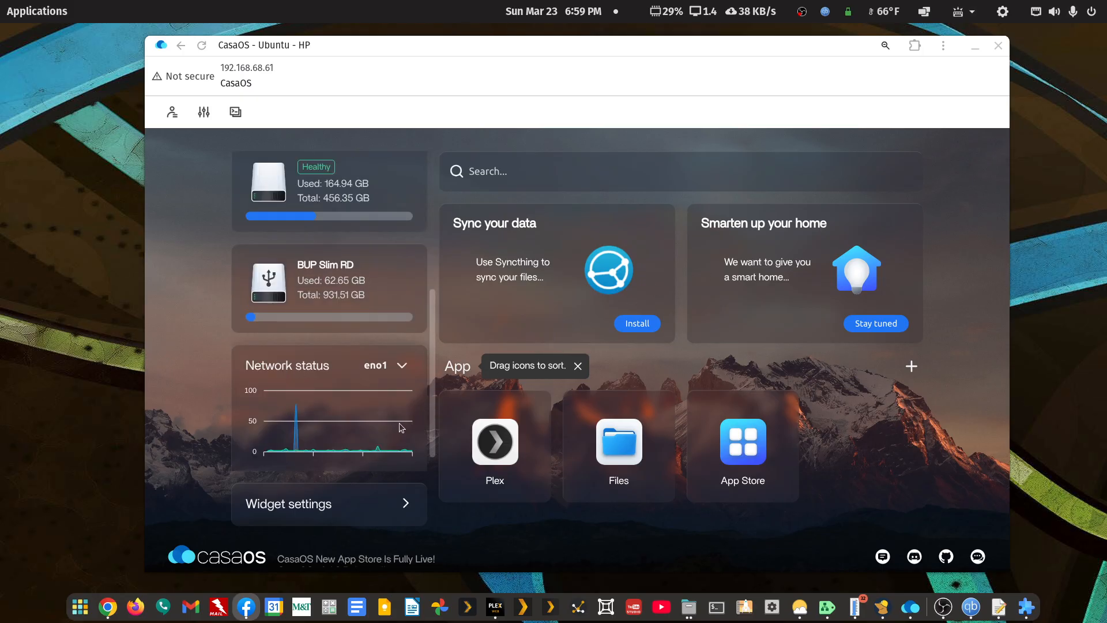
{"action": "scroll", "coordinate": [401, 428], "scroll_direction": "up", "scroll_amount": 3}
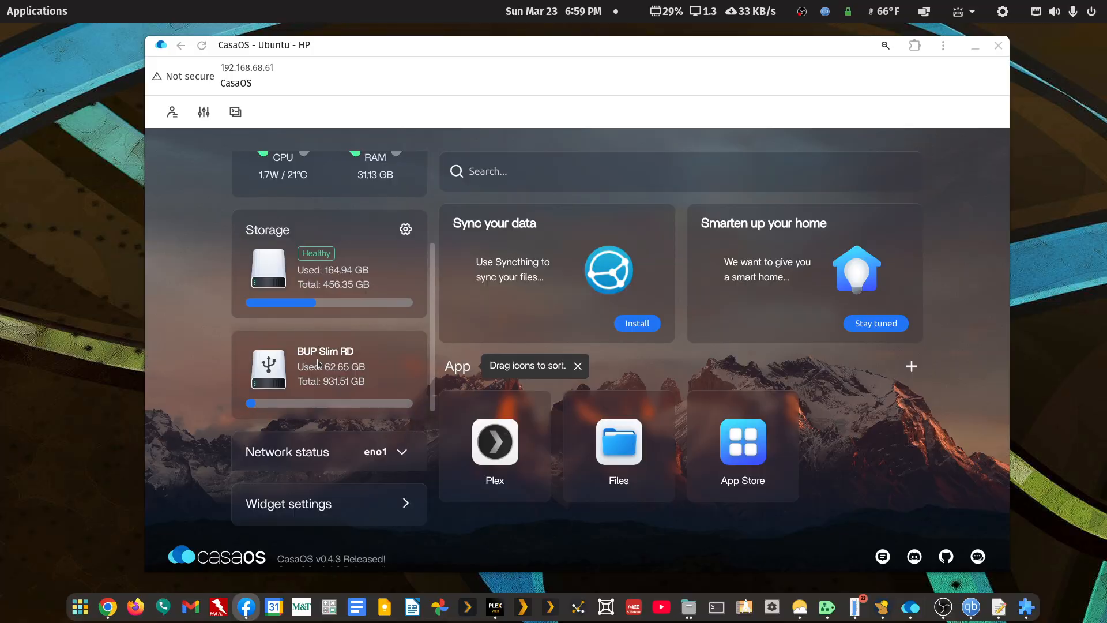
{"action": "scroll", "coordinate": [323, 360], "scroll_direction": "up", "scroll_amount": 1}
{"action": "scroll", "coordinate": [329, 361], "scroll_direction": "down", "scroll_amount": 1}
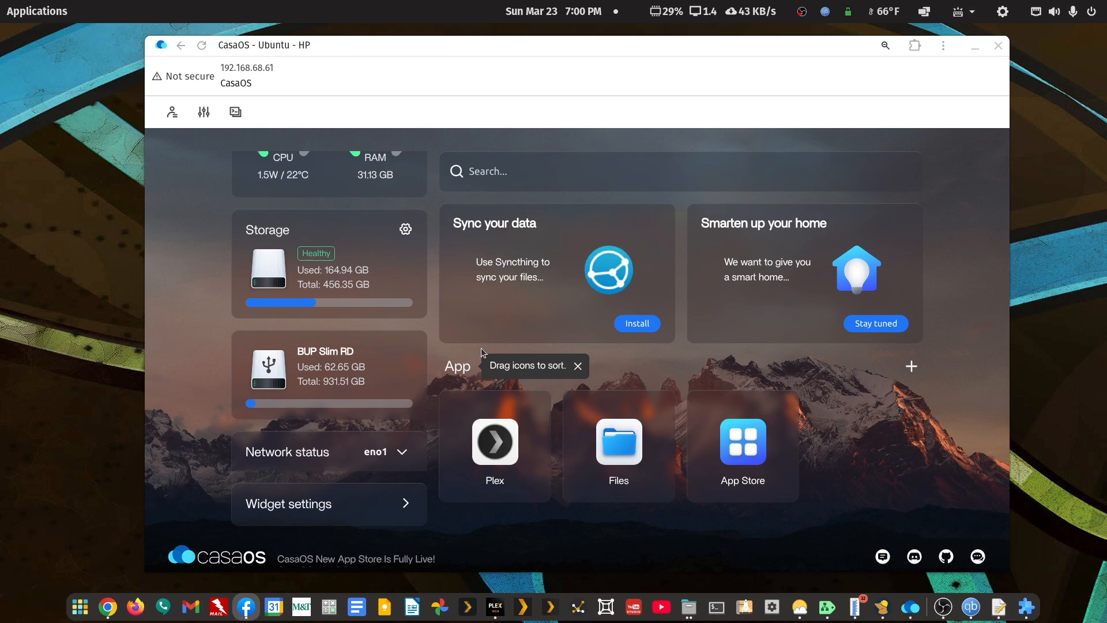
Minimize the CasaOS window and launch the Disks utility.
{"action": "left_click", "coordinate": [976, 45]}
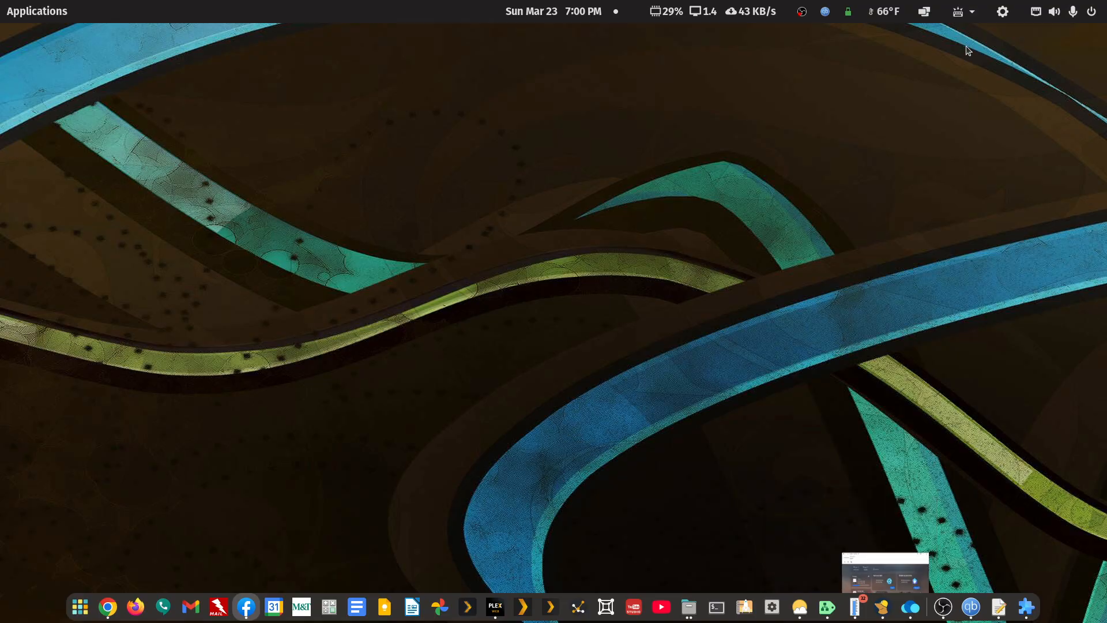
{"action": "left_click", "coordinate": [37, 20]}
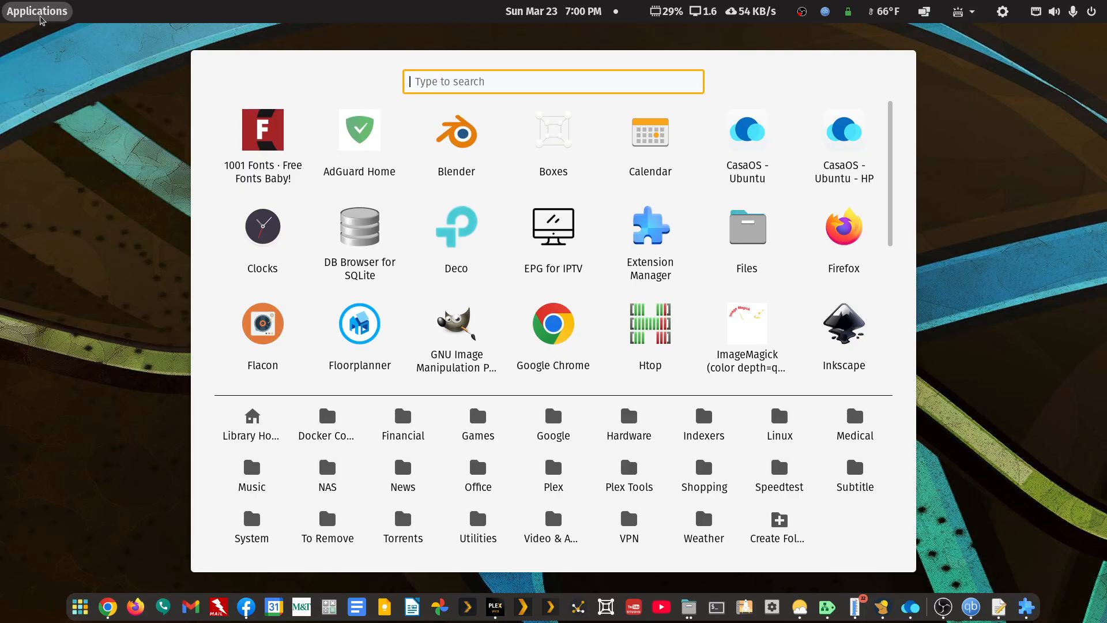
{"action": "type", "text": "di"}
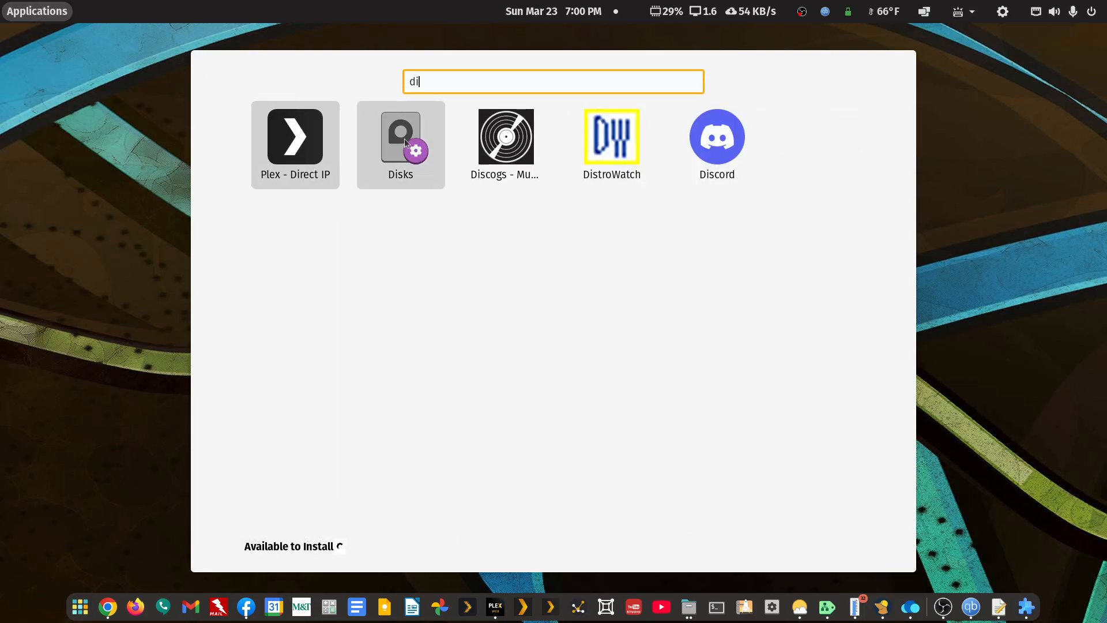
{"action": "left_click", "coordinate": [406, 143]}
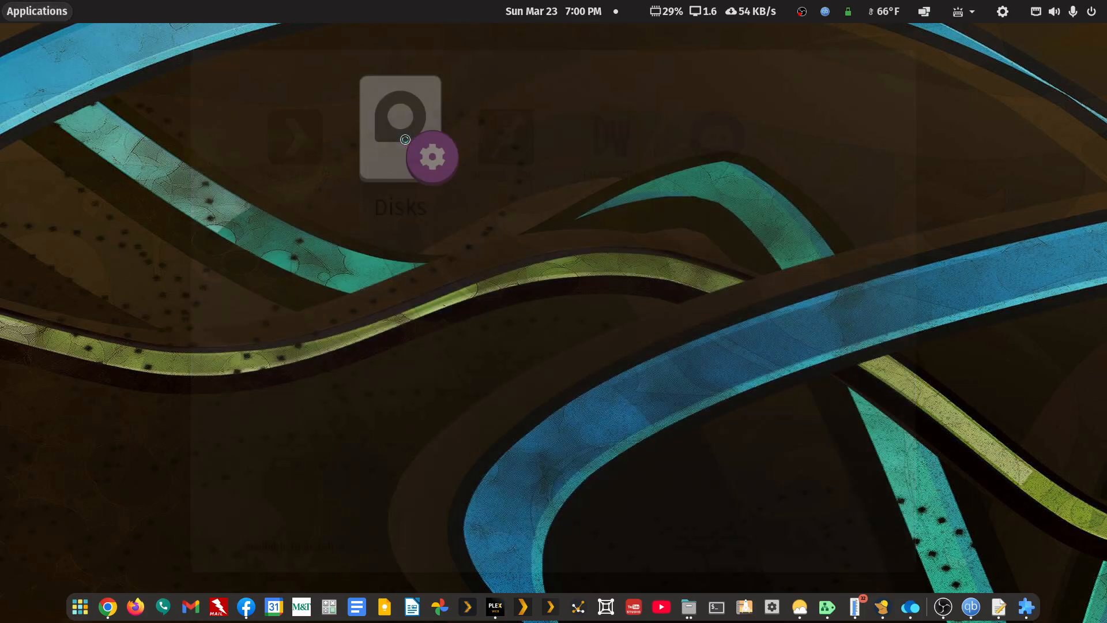
{"action": "left_click_drag", "start_coordinate": [621, 161], "coordinate": [621, 155]}
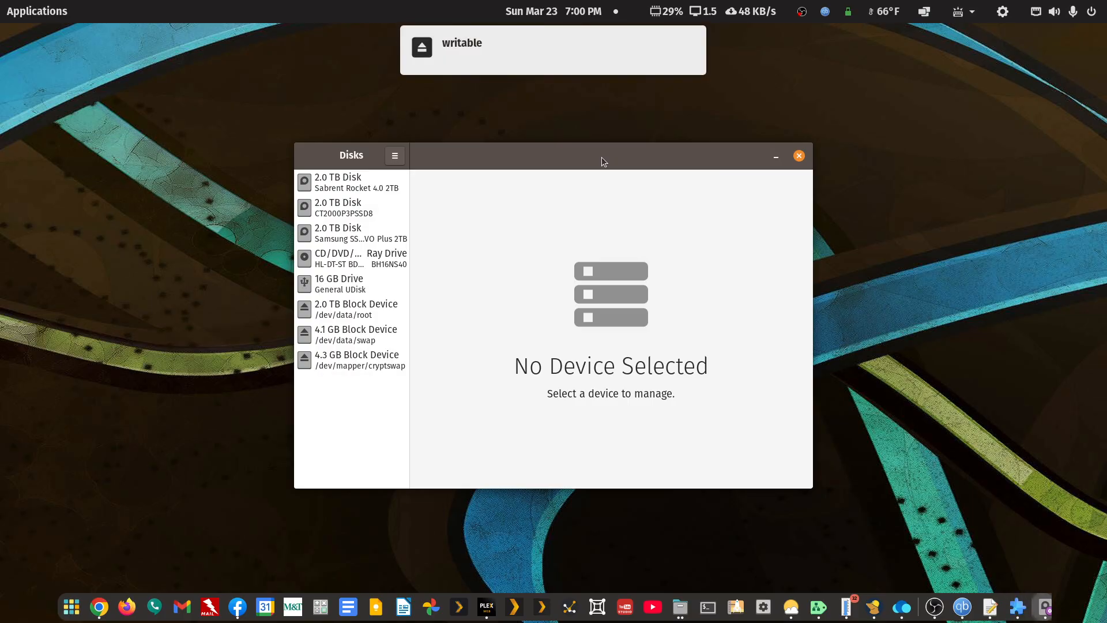
Select the 16 GB General UDisk drive, unmount its Linux Mint partition and maximize the window.
{"action": "left_click", "coordinate": [347, 285]}
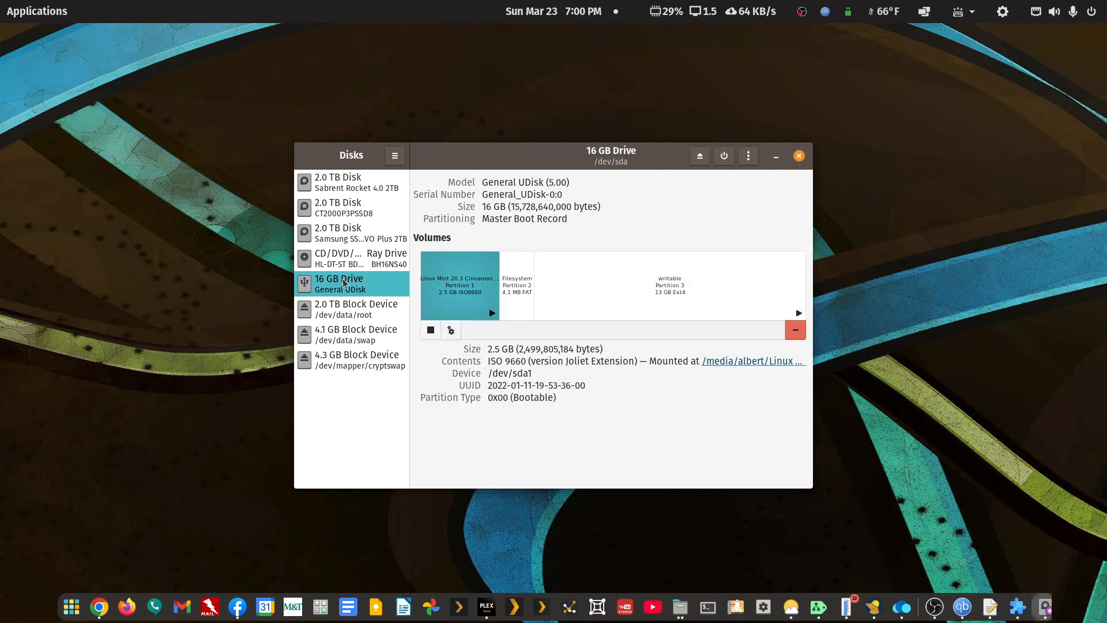
{"action": "left_click", "coordinate": [430, 331]}
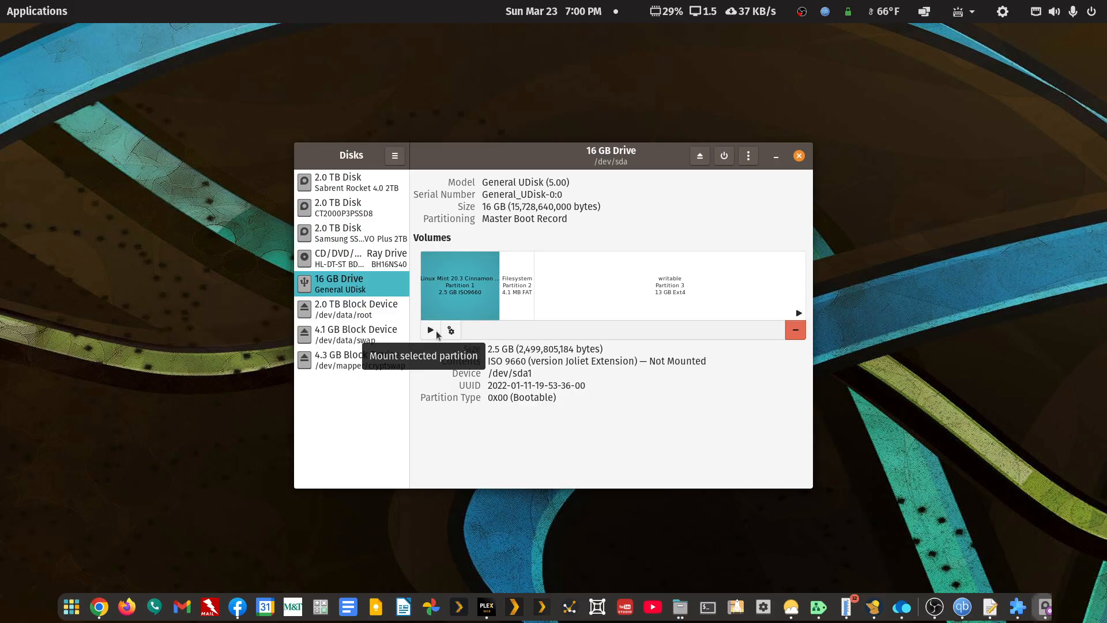
{"action": "double_click", "coordinate": [542, 157]}
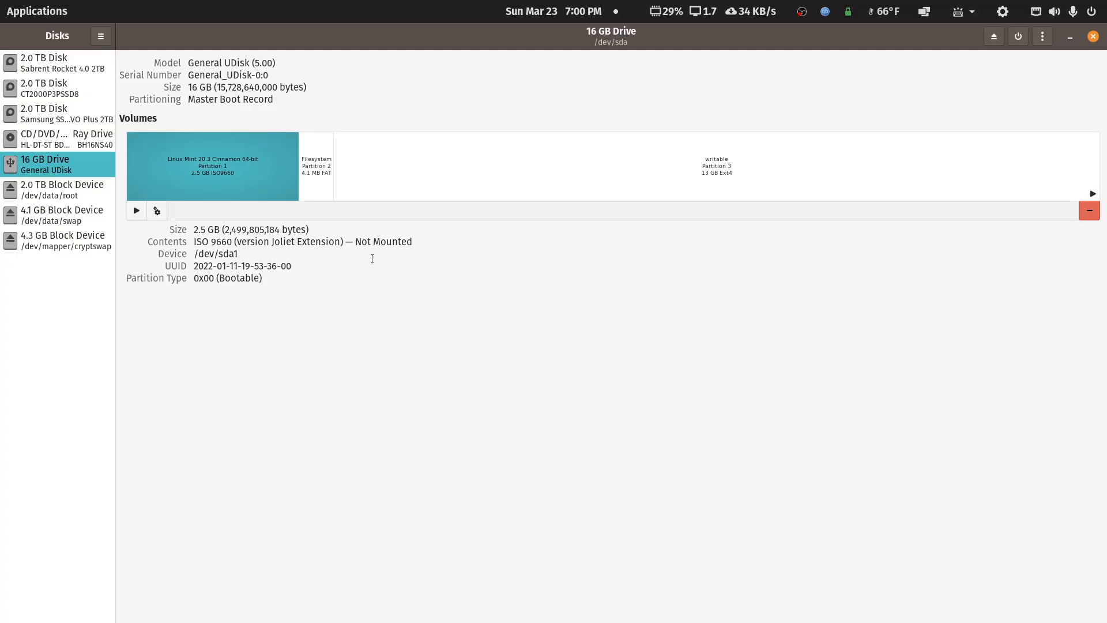
Try to delete the 13 GB Ext4 partition named writable from the 16 GB drive.
{"action": "left_click", "coordinate": [542, 184]}
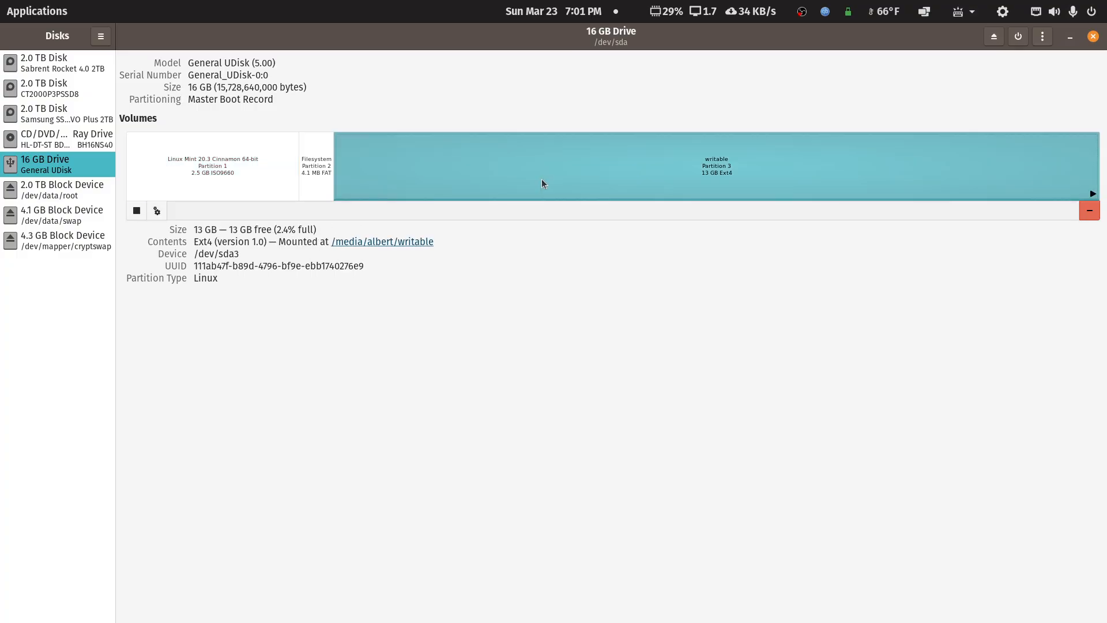
{"action": "left_click", "coordinate": [1086, 218]}
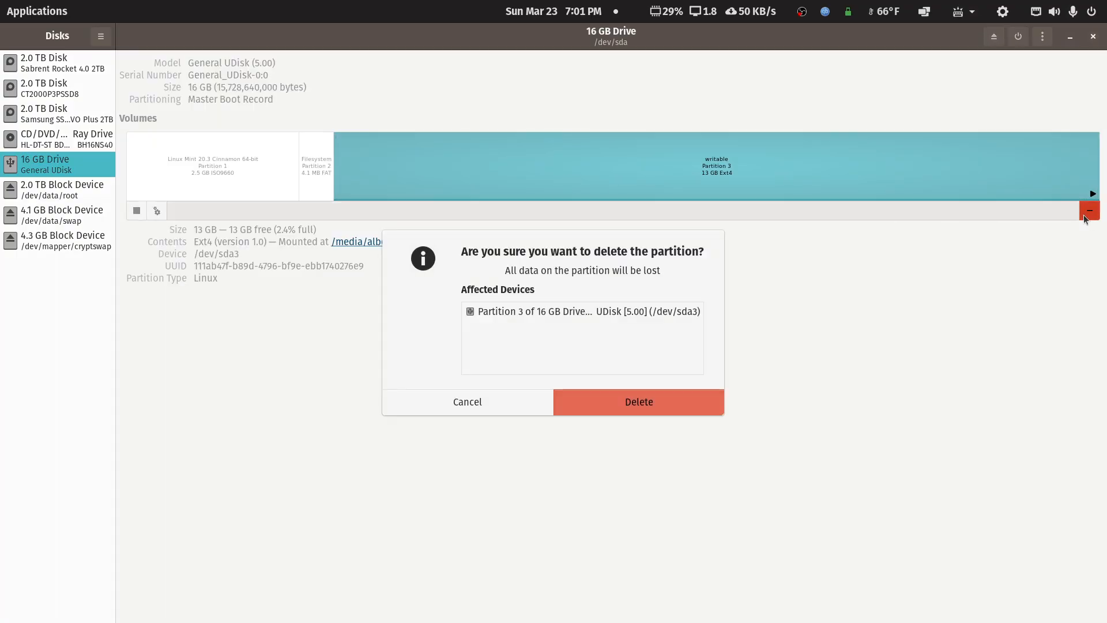
{"action": "left_click", "coordinate": [653, 404]}
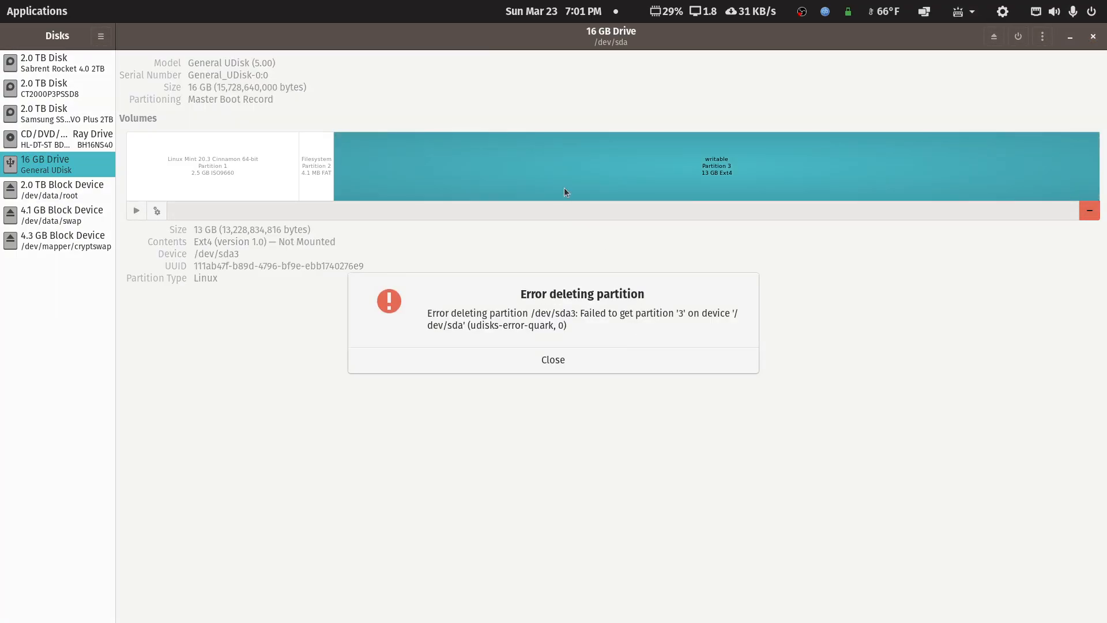
{"action": "left_click", "coordinate": [543, 369]}
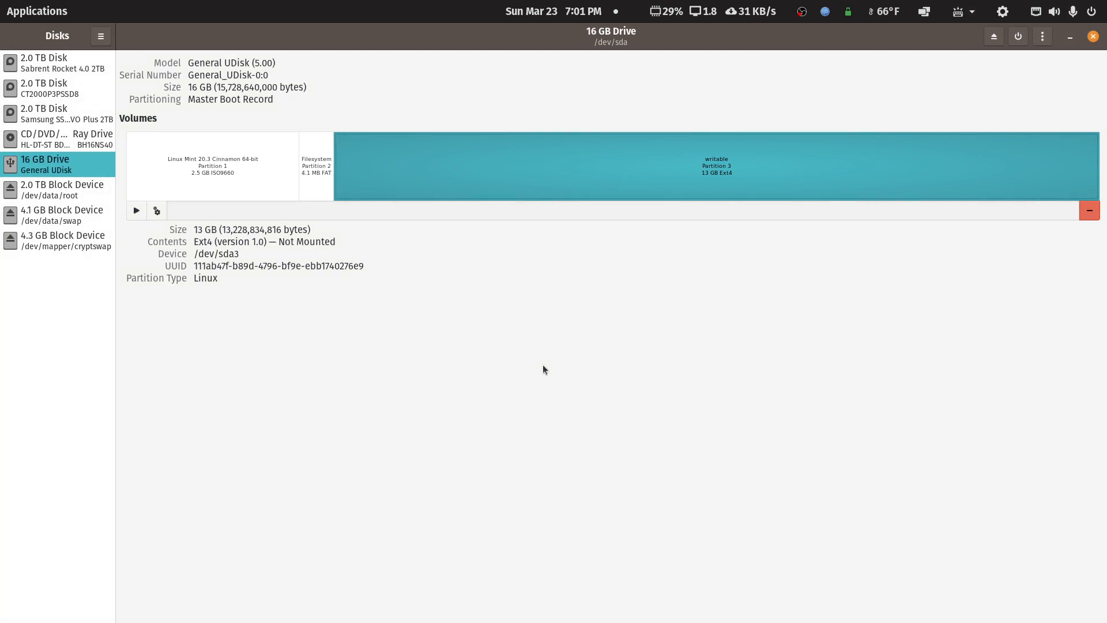
Try to delete the 2.5 GB Linux Mint partition from the 16 GB drive.
{"action": "left_click", "coordinate": [294, 180]}
{"action": "left_click", "coordinate": [1090, 213]}
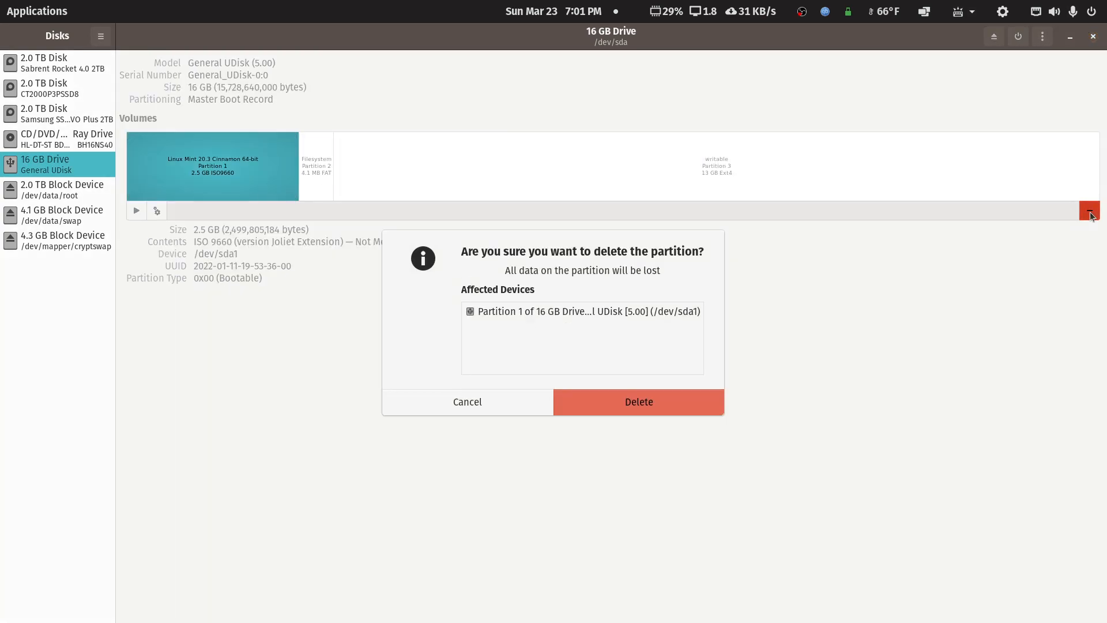
{"action": "left_click", "coordinate": [663, 402]}
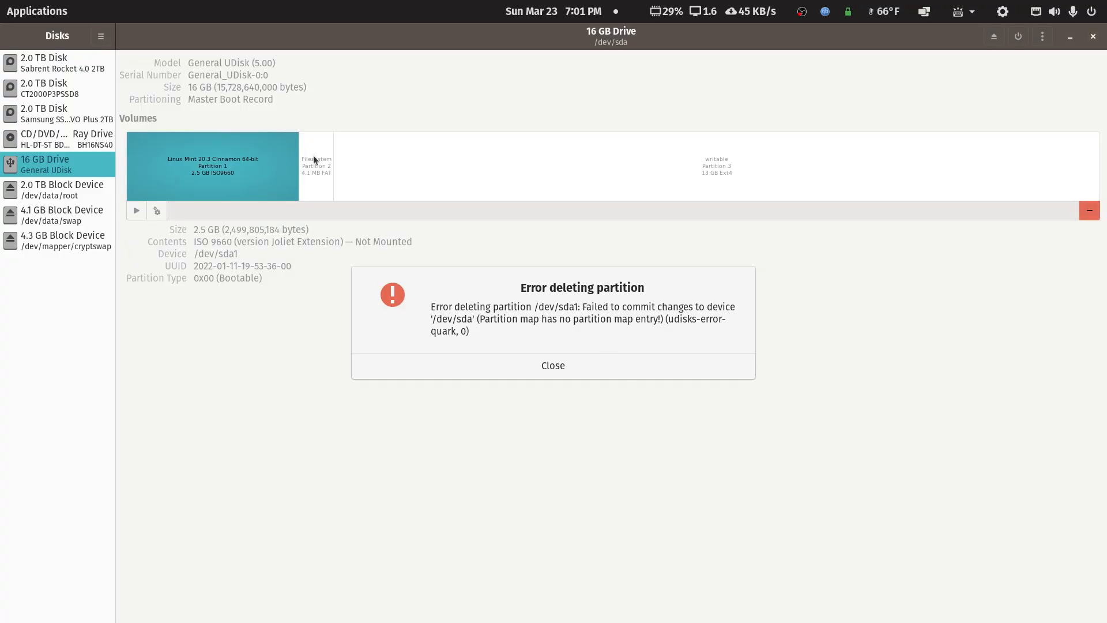
{"action": "left_click", "coordinate": [505, 368]}
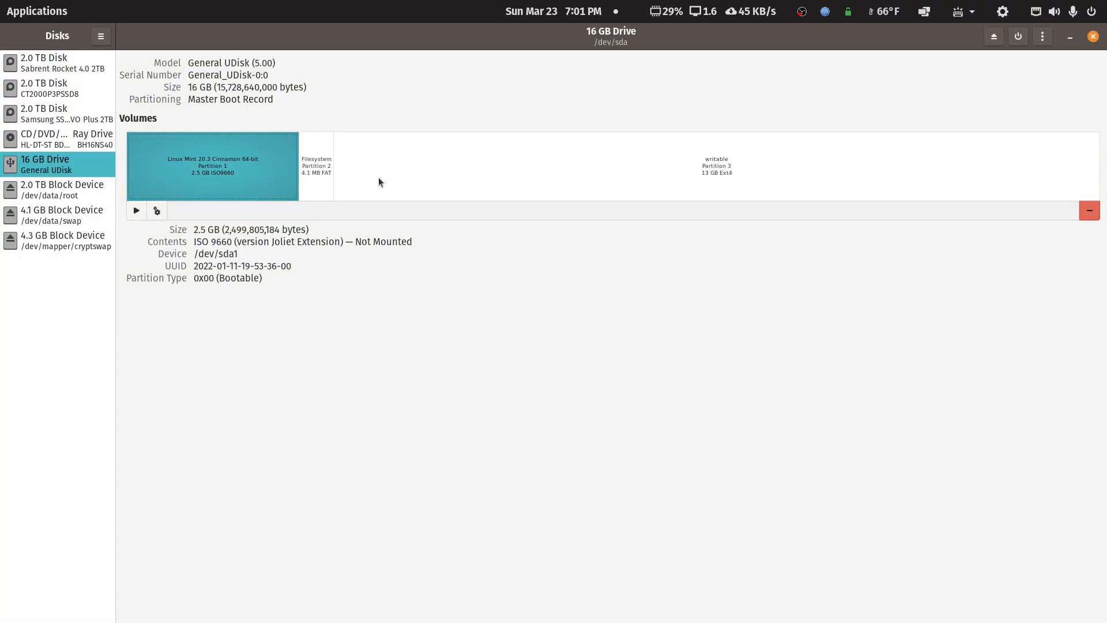
Delete the 4.1 MB FAT partition from the 16 GB drive.
{"action": "left_click", "coordinate": [323, 180]}
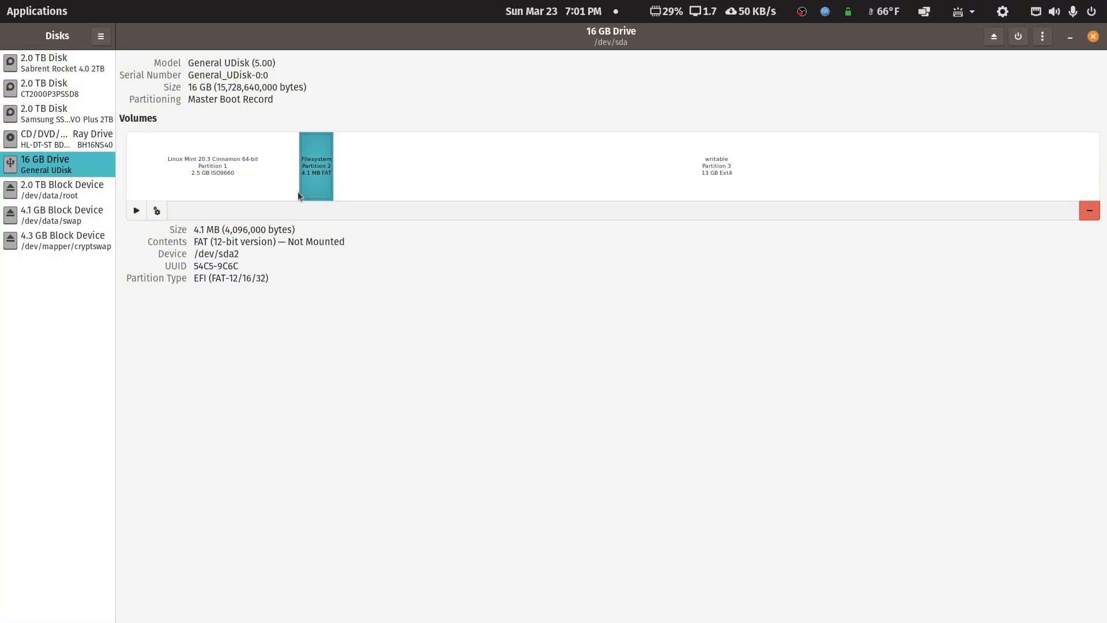
{"action": "left_click", "coordinate": [1087, 209]}
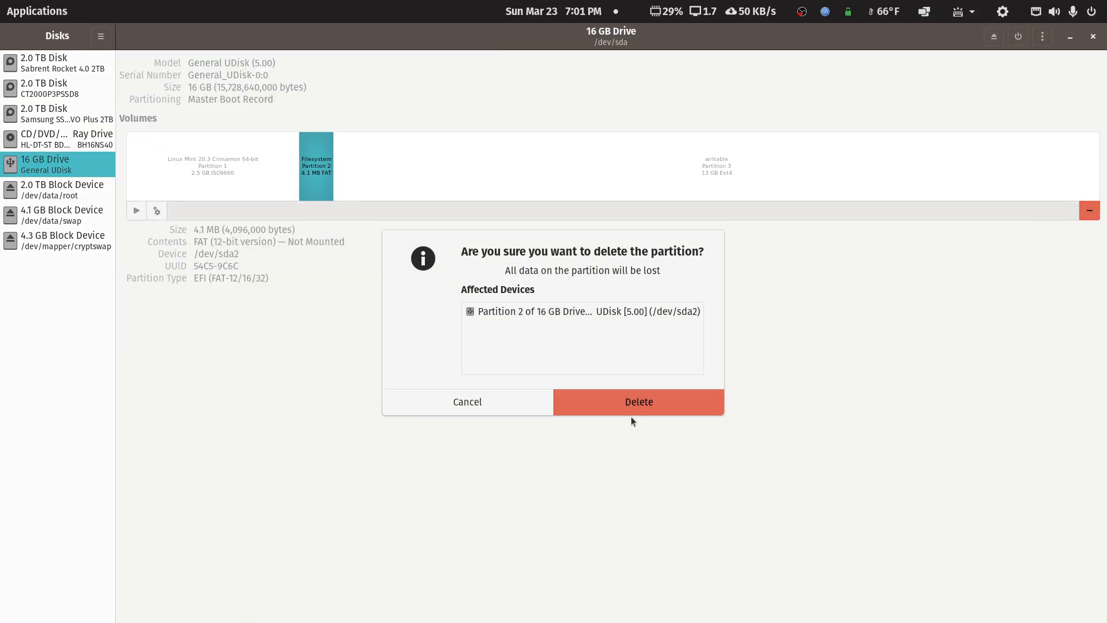
{"action": "left_click", "coordinate": [641, 402]}
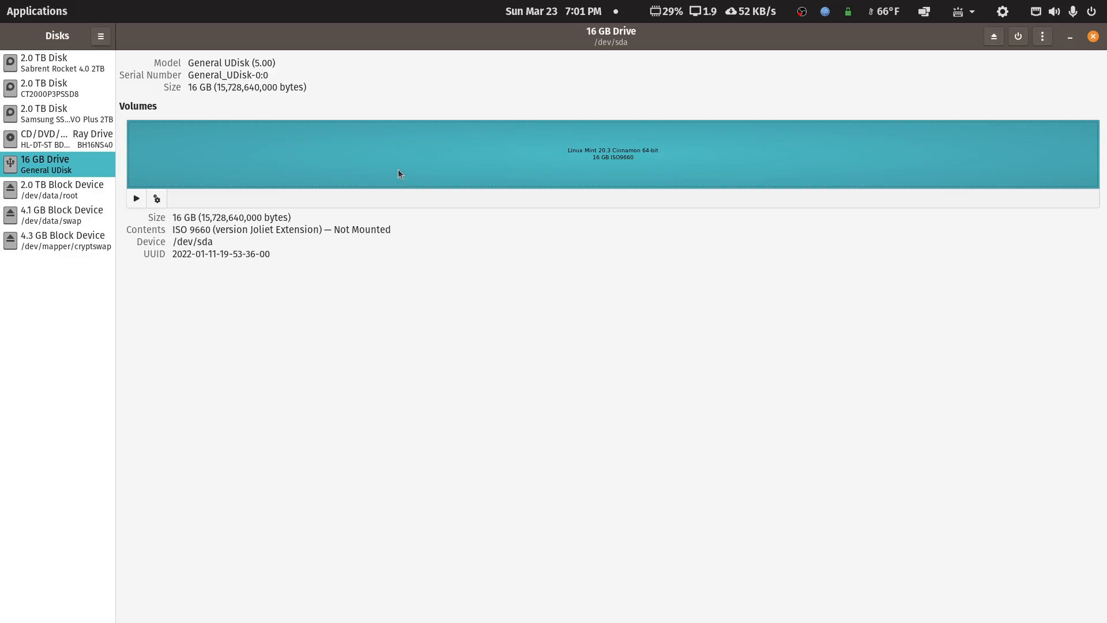
Format the 16 GB drive's volume as Ext4 for Linux systems with the name PlexUSB 1, then close Disks.
{"action": "left_click", "coordinate": [157, 199]}
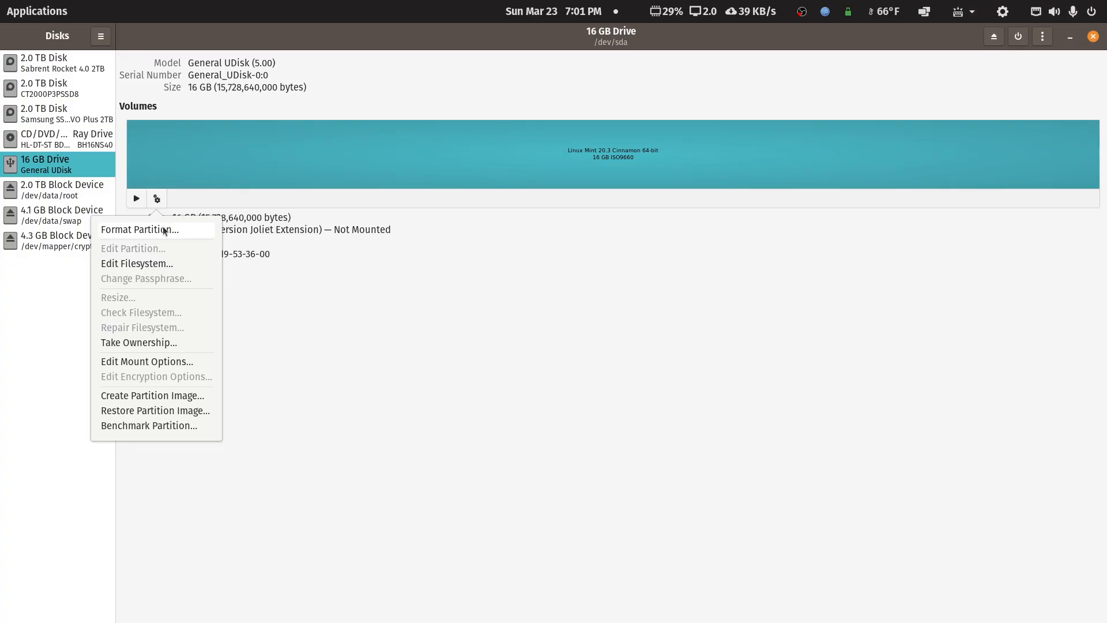
{"action": "left_click", "coordinate": [165, 231]}
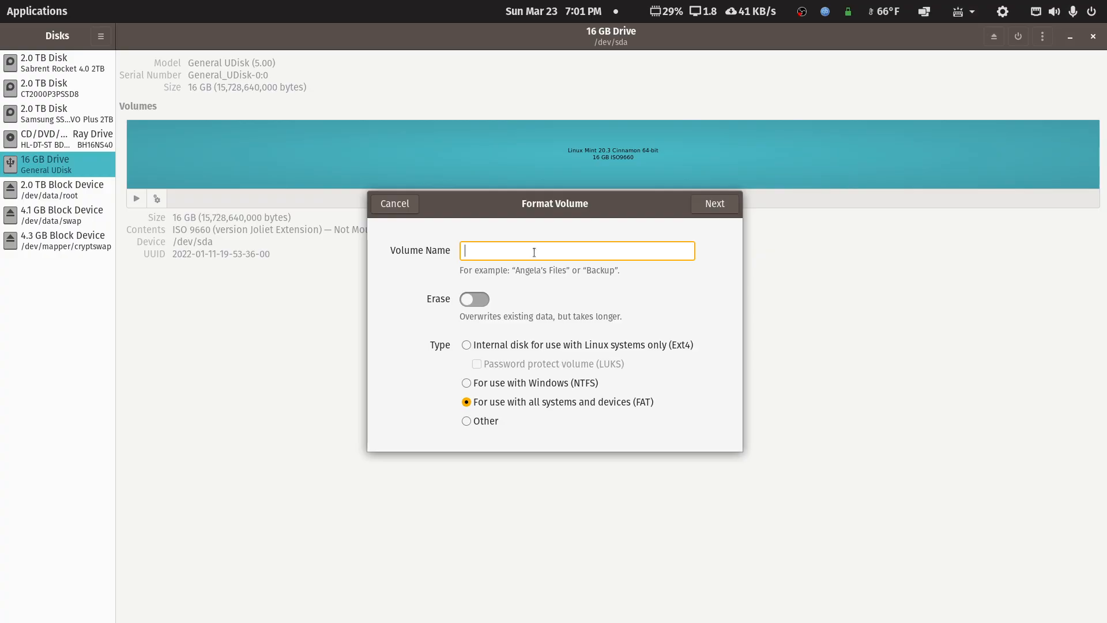
{"action": "type", "text": "Plex USB 1"}
{"action": "left_click", "coordinate": [463, 344]}
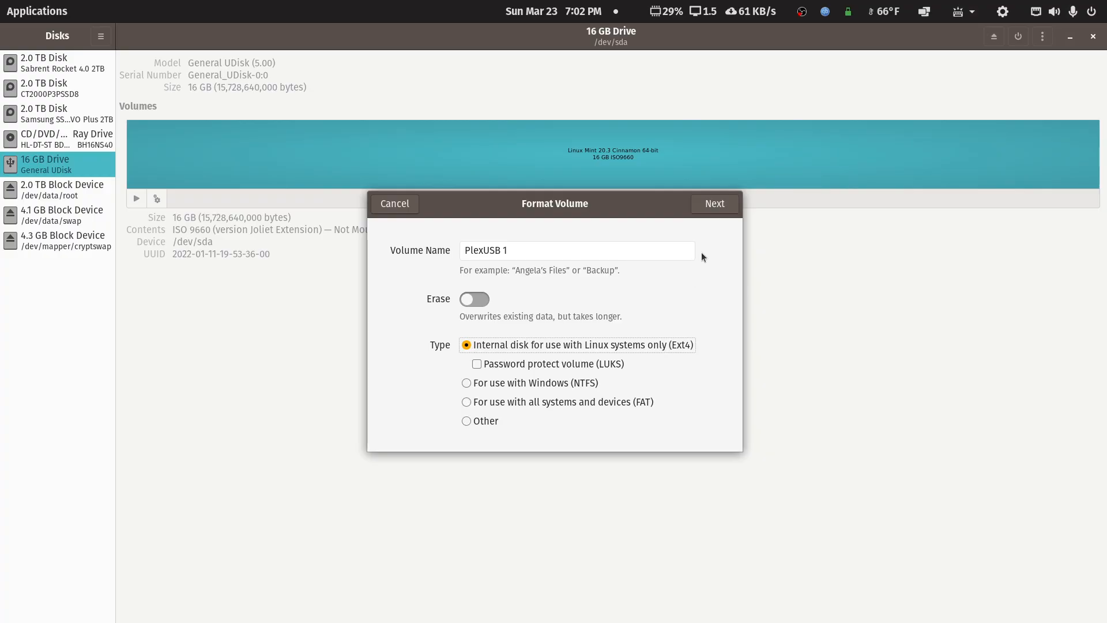
{"action": "left_click", "coordinate": [715, 205]}
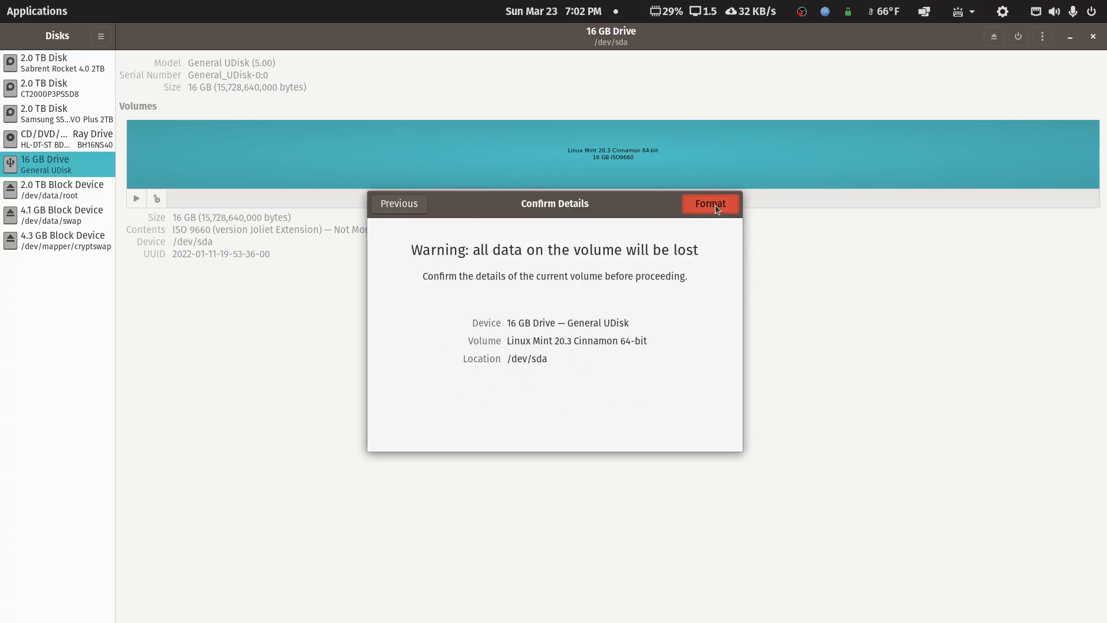
{"action": "left_click", "coordinate": [710, 204]}
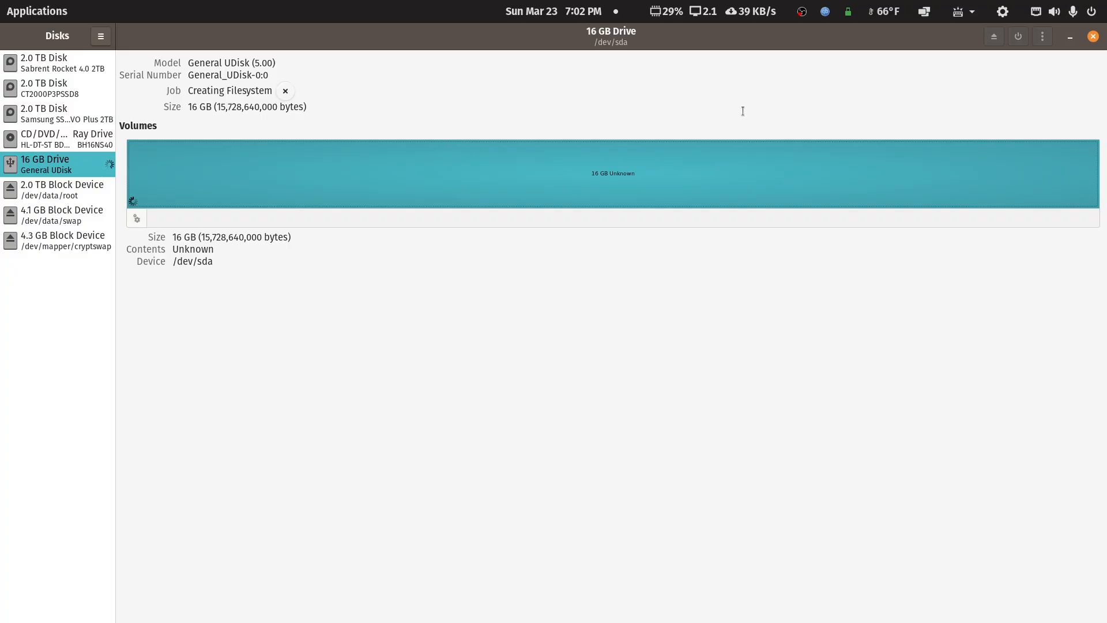
{"action": "left_click", "coordinate": [1093, 37]}
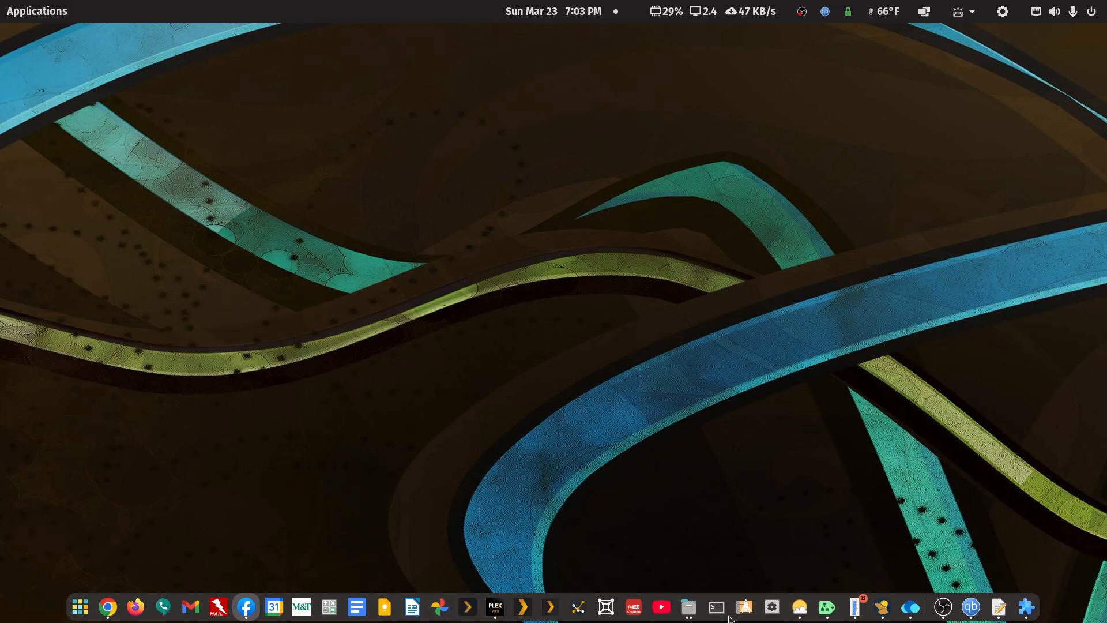
Switch to the CasaOS dashboard, maximize it and review the storages listed in Storage Manager.
{"action": "left_click", "coordinate": [911, 607]}
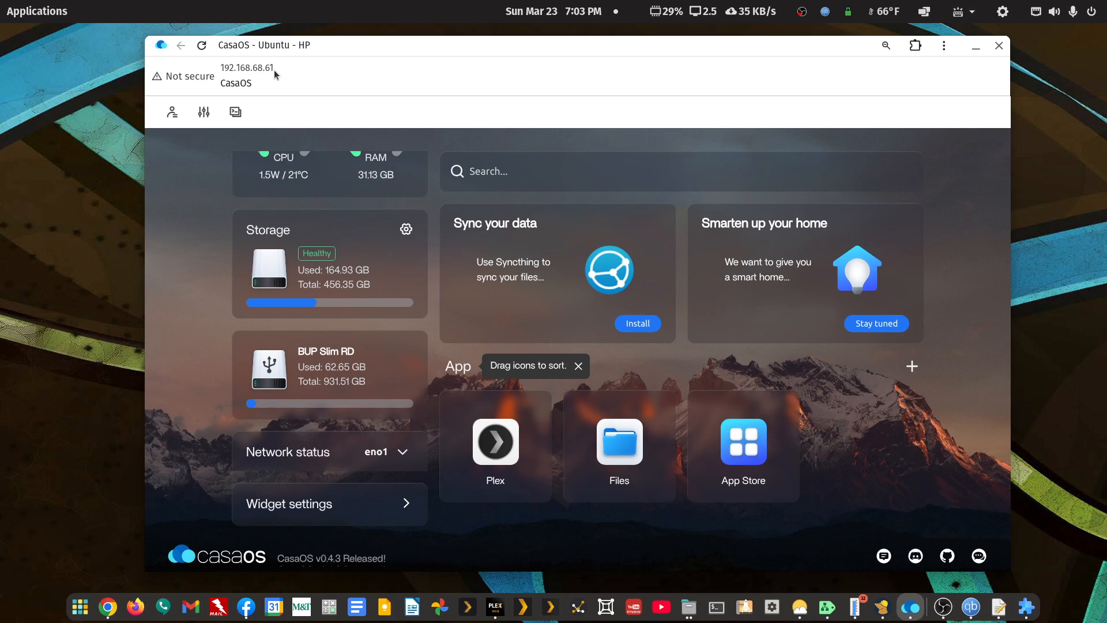
{"action": "double_click", "coordinate": [491, 46]}
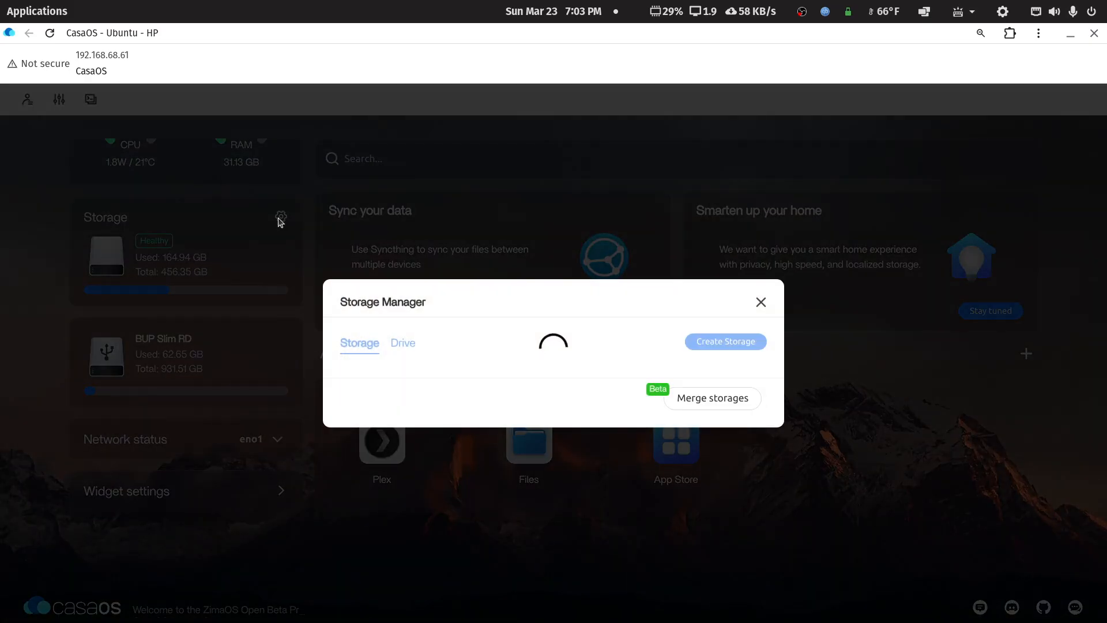
{"action": "left_click", "coordinate": [281, 218]}
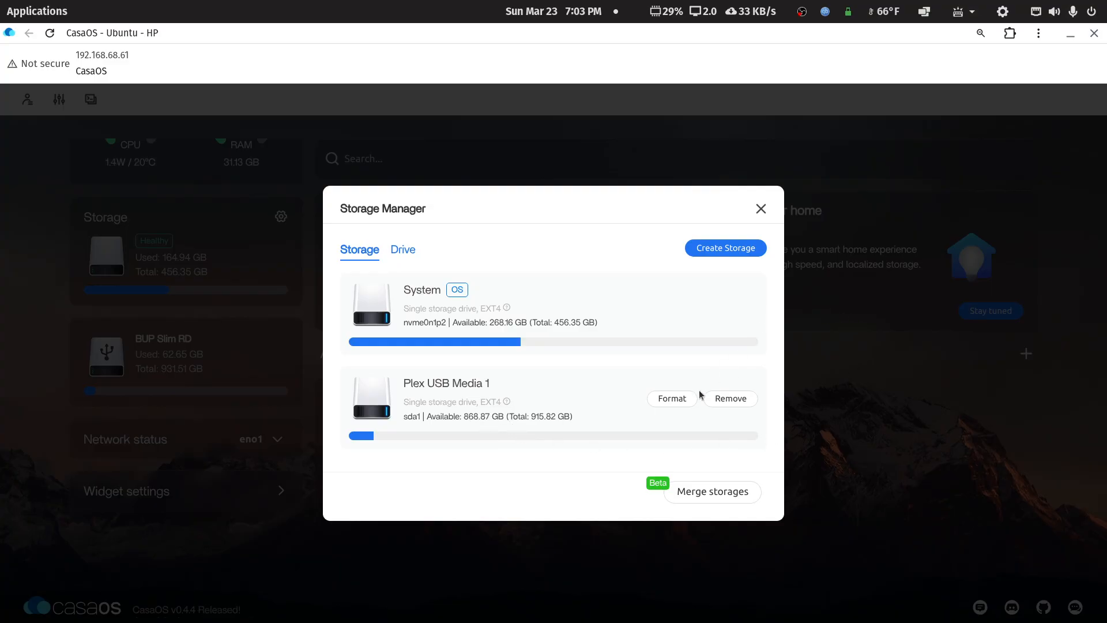
{"action": "left_click", "coordinate": [761, 209]}
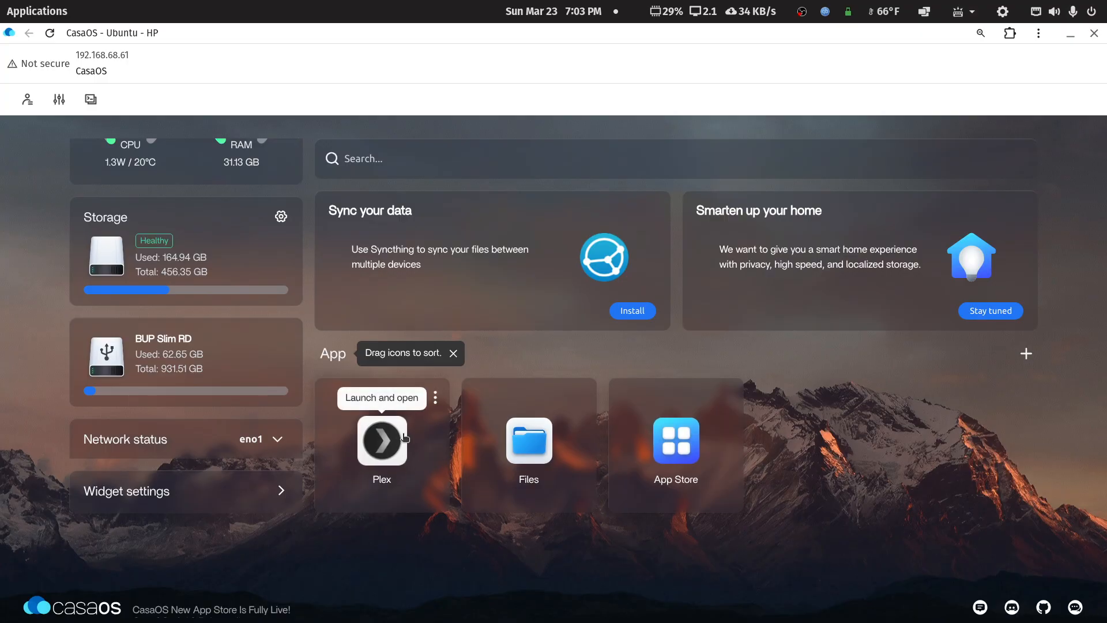
Browse from Root through home to the user's own folder in the CasaOS Files app.
{"action": "left_click", "coordinate": [537, 453]}
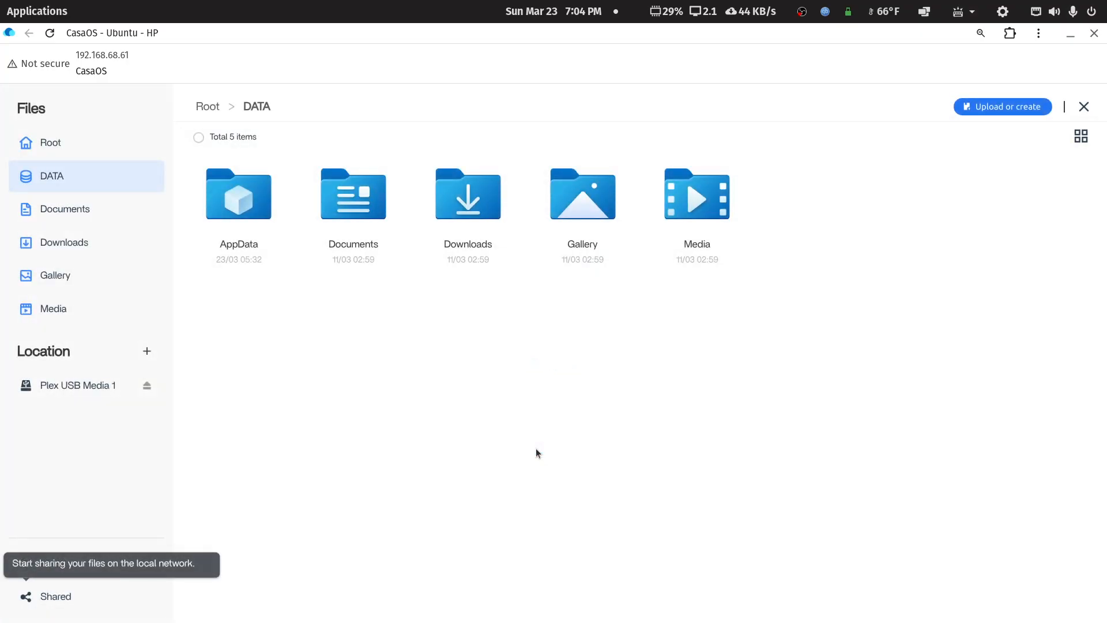
{"action": "left_click", "coordinate": [51, 144]}
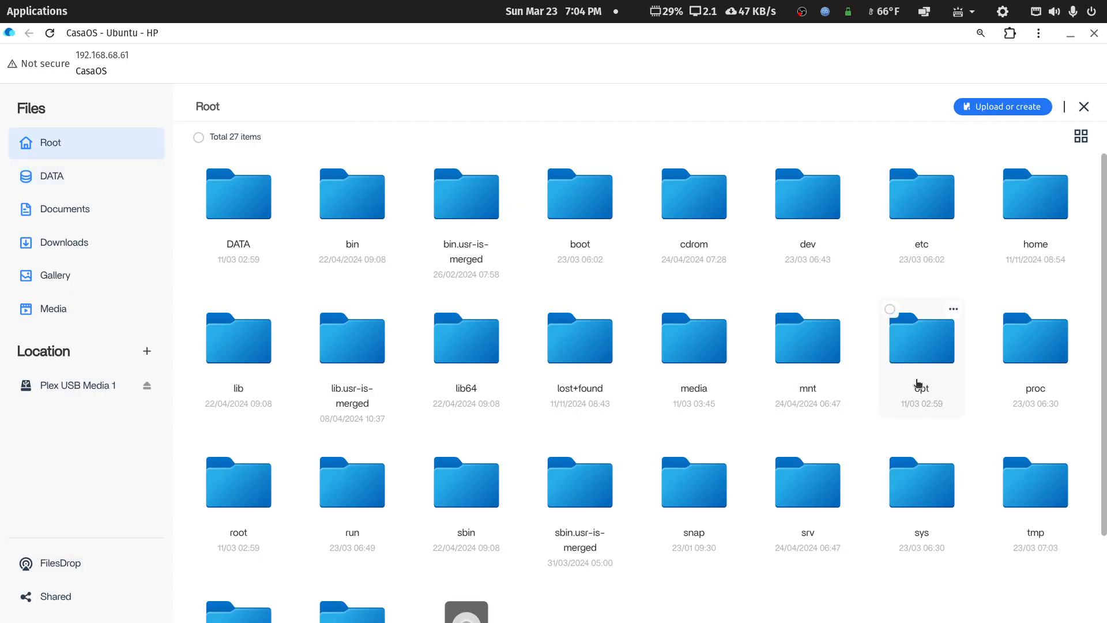
{"action": "left_click", "coordinate": [1026, 217]}
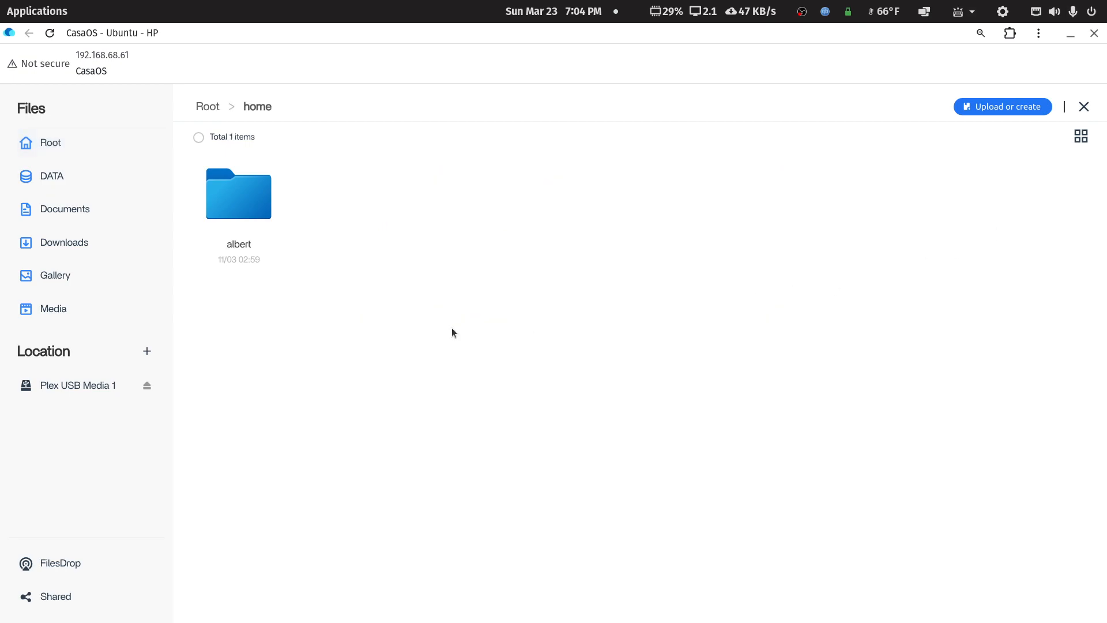
{"action": "left_click", "coordinate": [265, 204]}
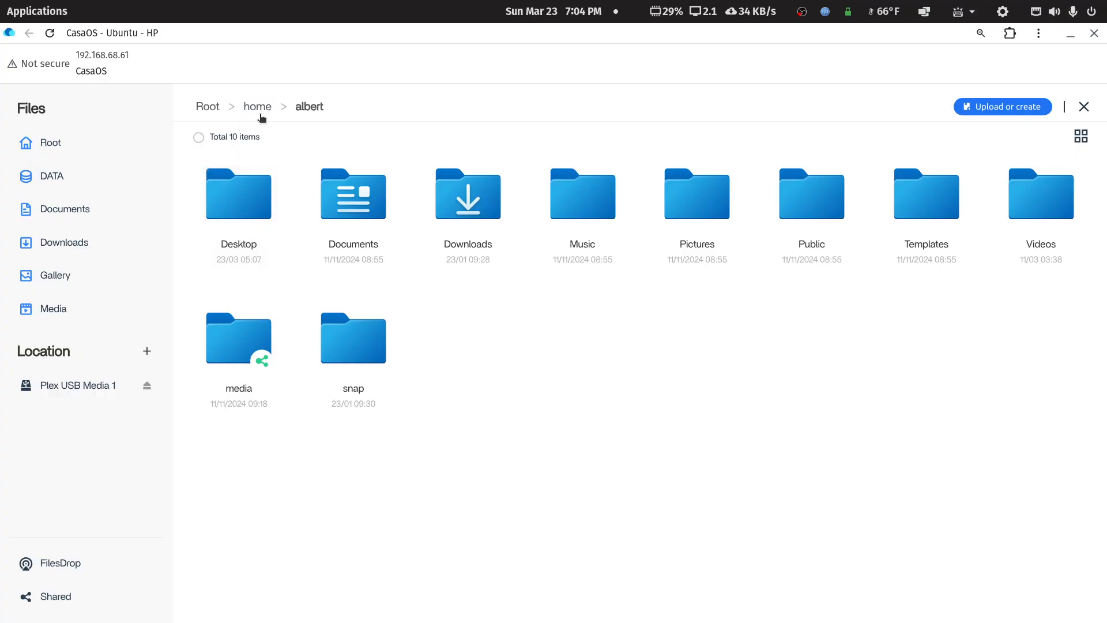
Reopen the user's folder from home and stop sharing its media folder.
{"action": "left_click", "coordinate": [258, 109]}
{"action": "left_click", "coordinate": [247, 206]}
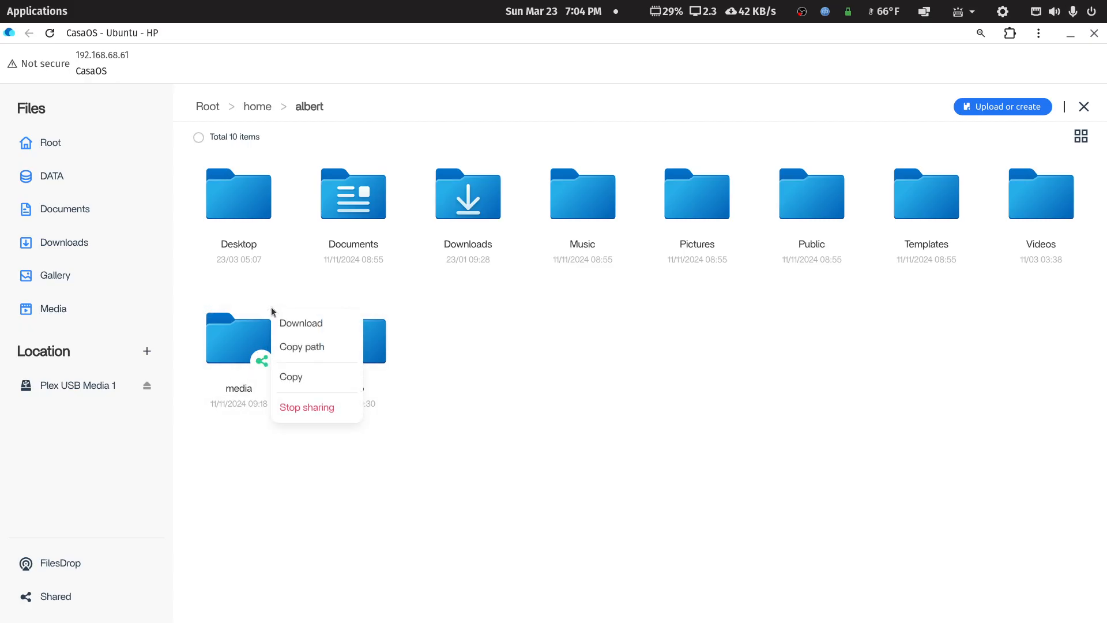
{"action": "left_click", "coordinate": [291, 409]}
{"action": "left_click", "coordinate": [605, 407]}
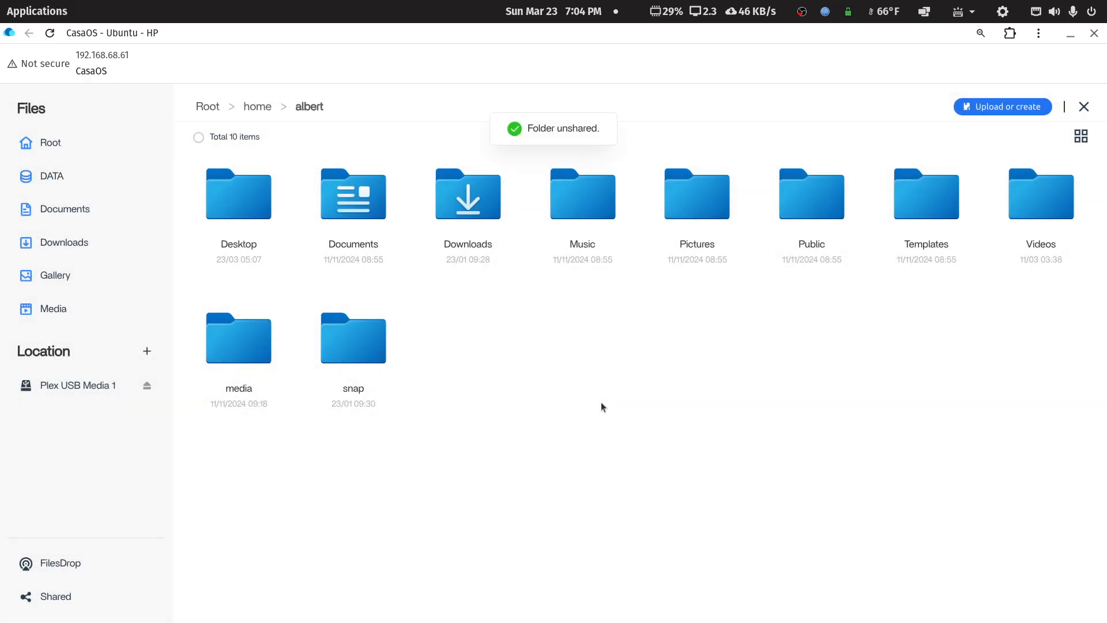
Examine the media folder's movie-libraries and movie-kids contents, then retrace the path from home back into media.
{"action": "left_click", "coordinate": [250, 339]}
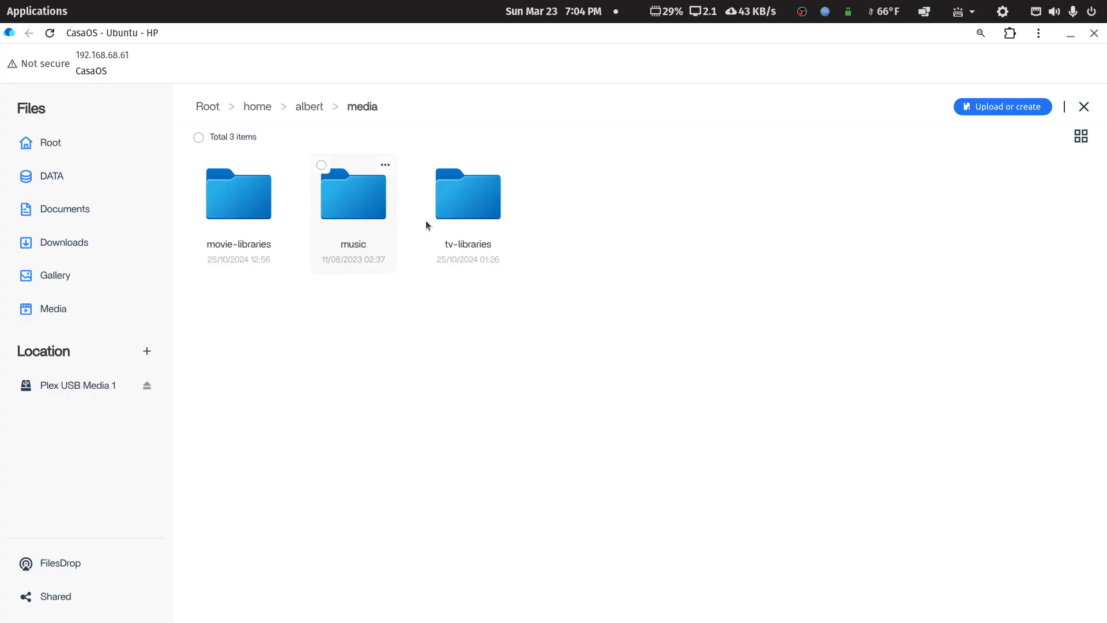
{"action": "left_click", "coordinate": [262, 214]}
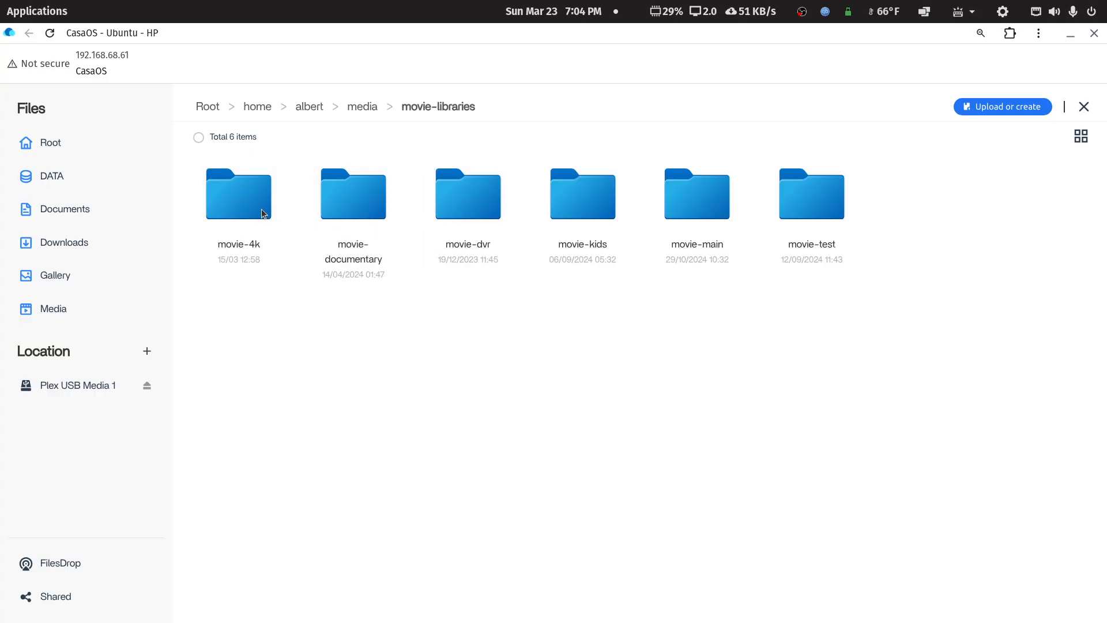
{"action": "left_click", "coordinate": [597, 207]}
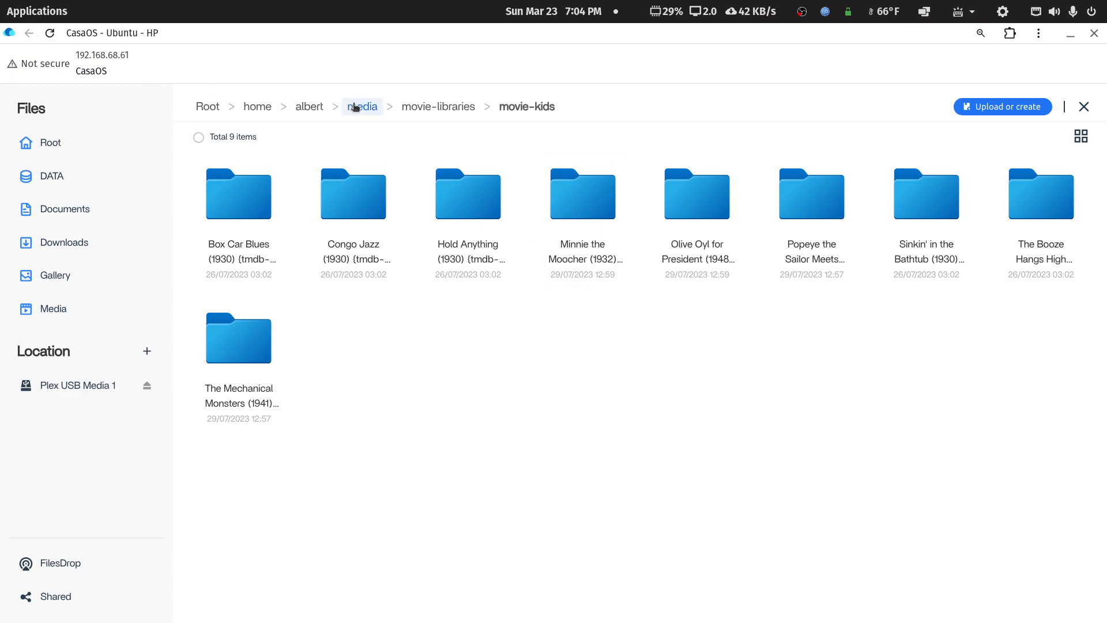
{"action": "left_click", "coordinate": [316, 109]}
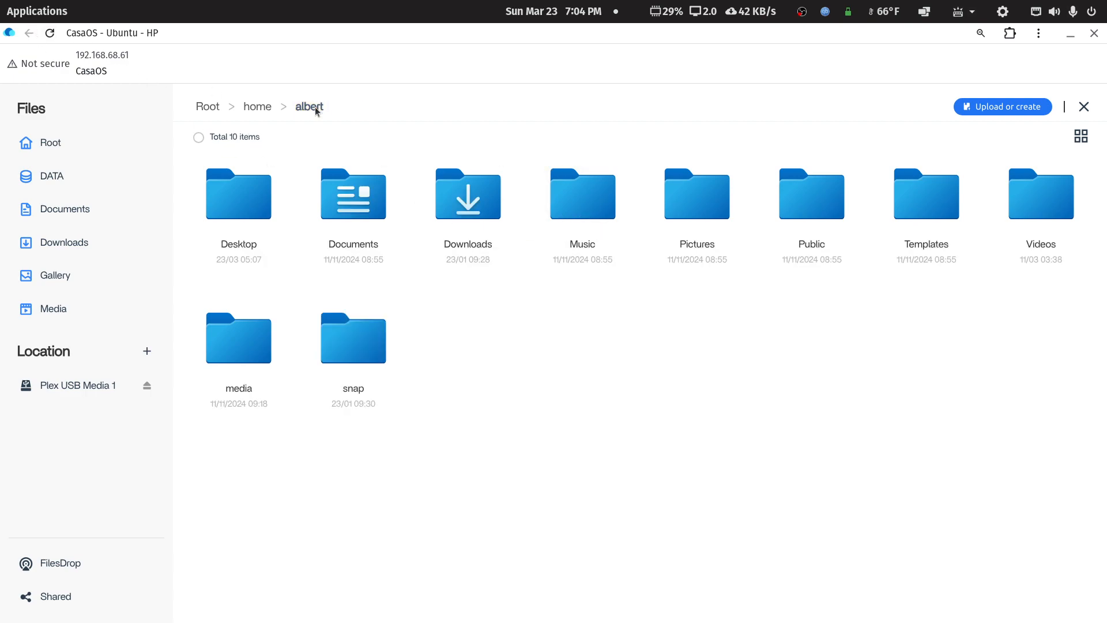
{"action": "left_click", "coordinate": [259, 106]}
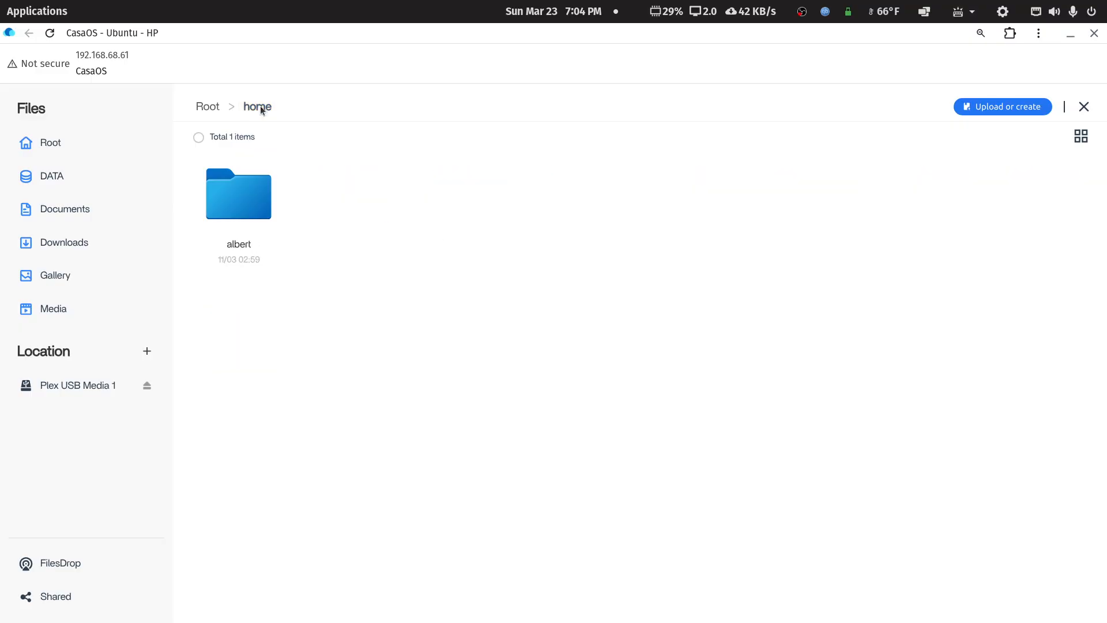
{"action": "left_click", "coordinate": [257, 185]}
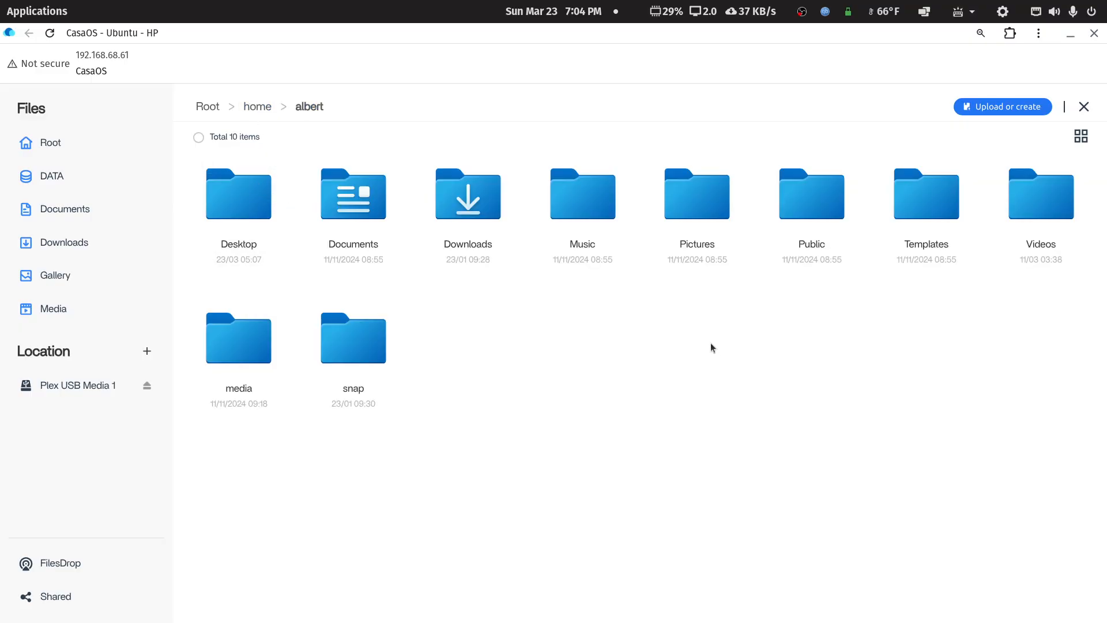
{"action": "left_click", "coordinate": [264, 350]}
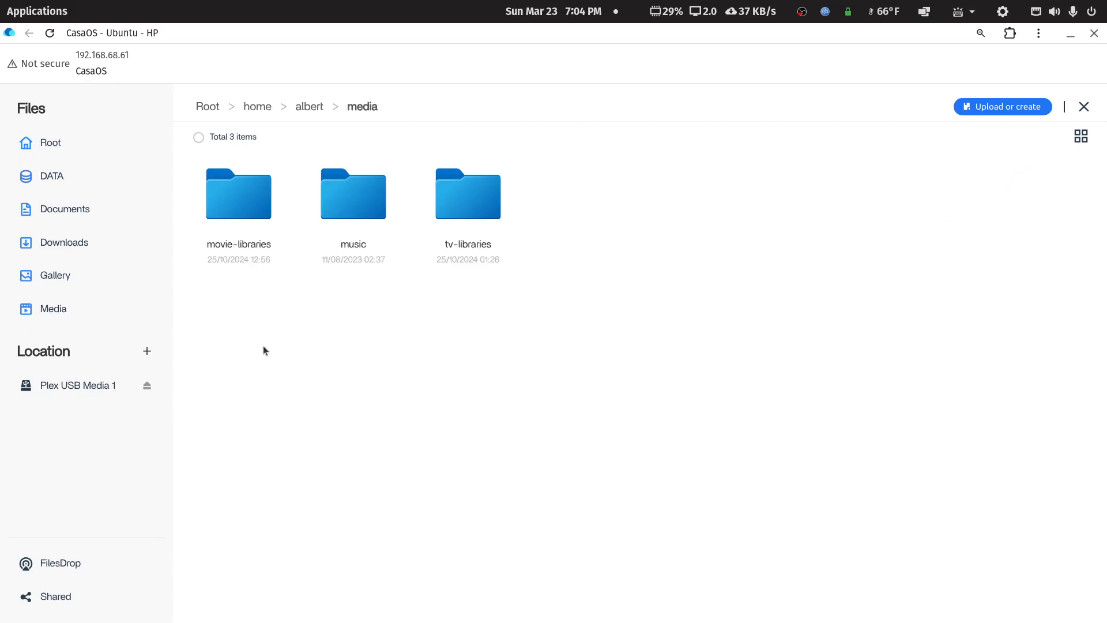
Return to Root and look over the server's top-level folders.
{"action": "left_click", "coordinate": [207, 108]}
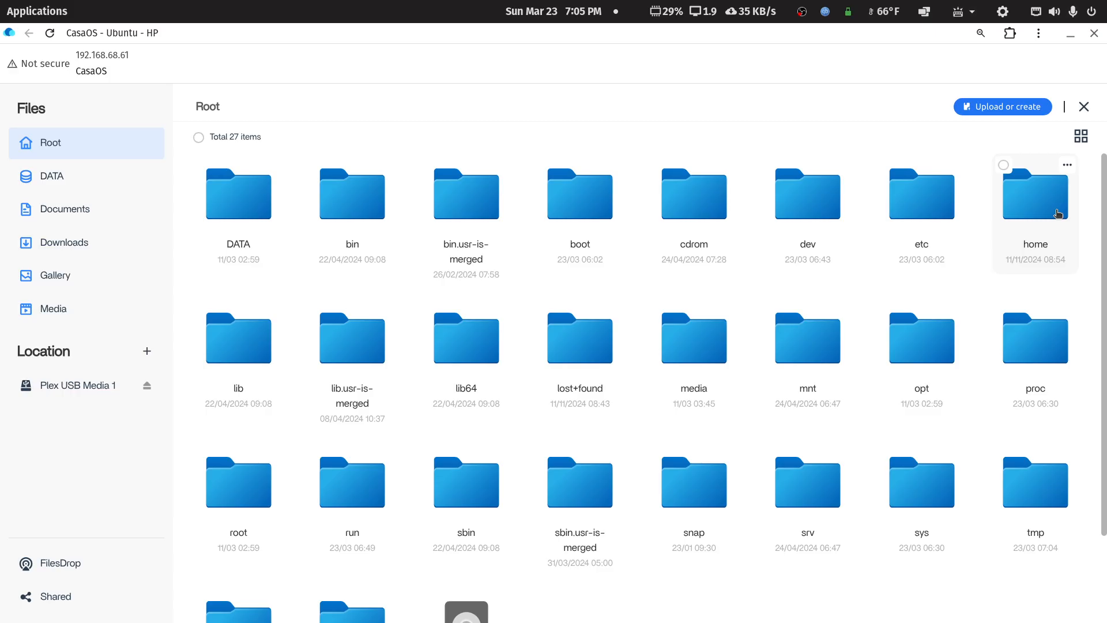
{"action": "scroll", "coordinate": [1038, 240], "scroll_direction": "down", "scroll_amount": 2}
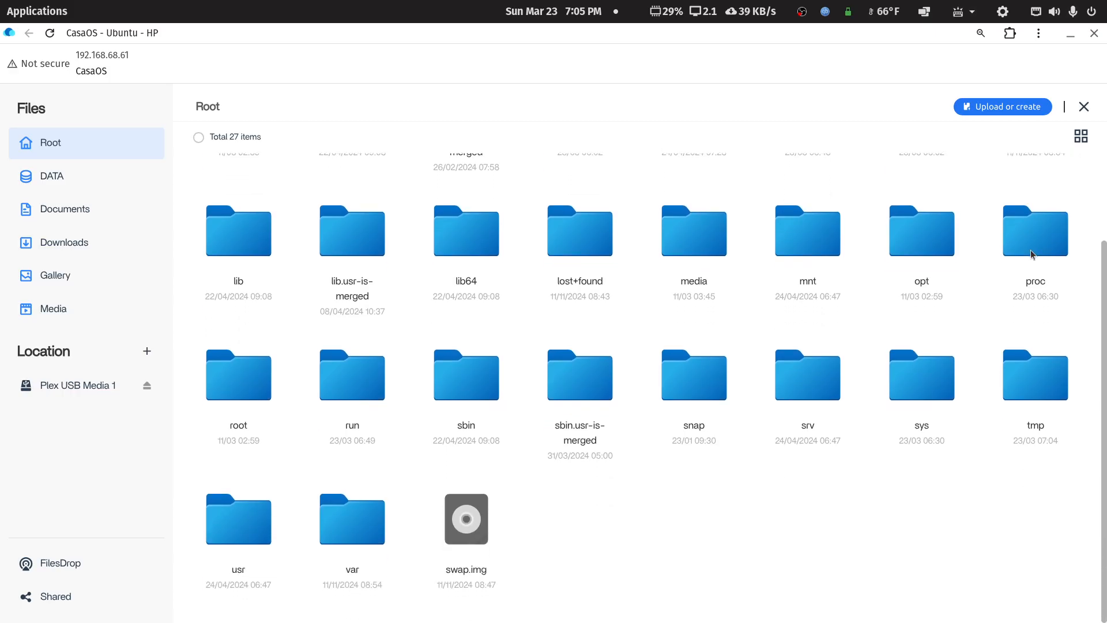
{"action": "scroll", "coordinate": [1032, 254], "scroll_direction": "up", "scroll_amount": 2}
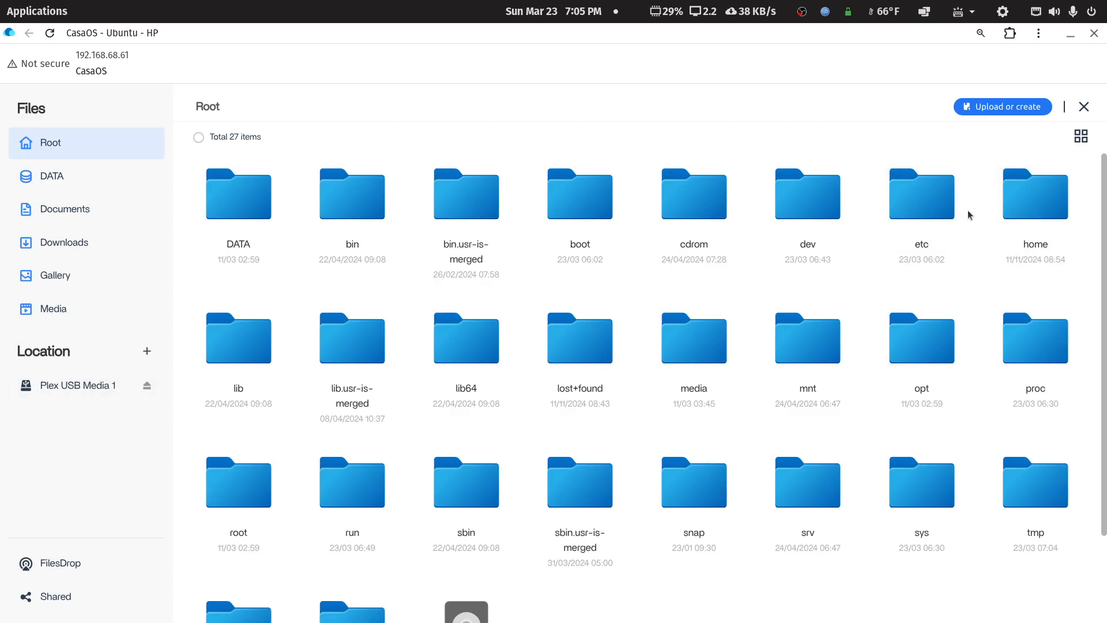
Browse the Plex USB Media 1 drive through media-usb and music to the song files, then go back up through its parent folders to Root.
{"action": "left_click", "coordinate": [65, 390]}
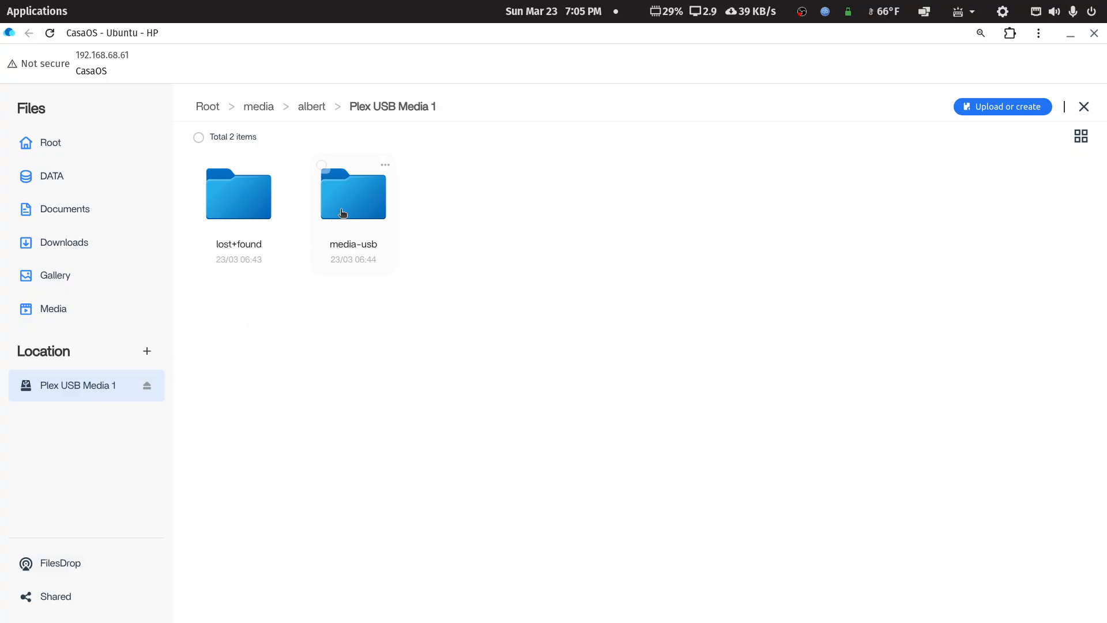
{"action": "double_click", "coordinate": [369, 201]}
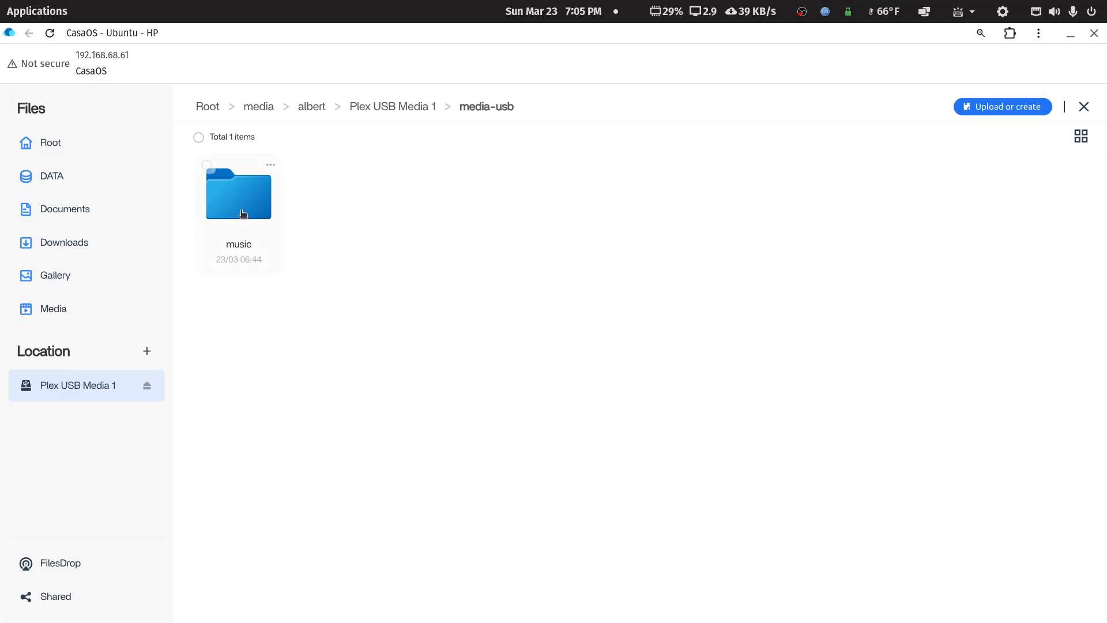
{"action": "double_click", "coordinate": [261, 203]}
{"action": "double_click", "coordinate": [260, 203]}
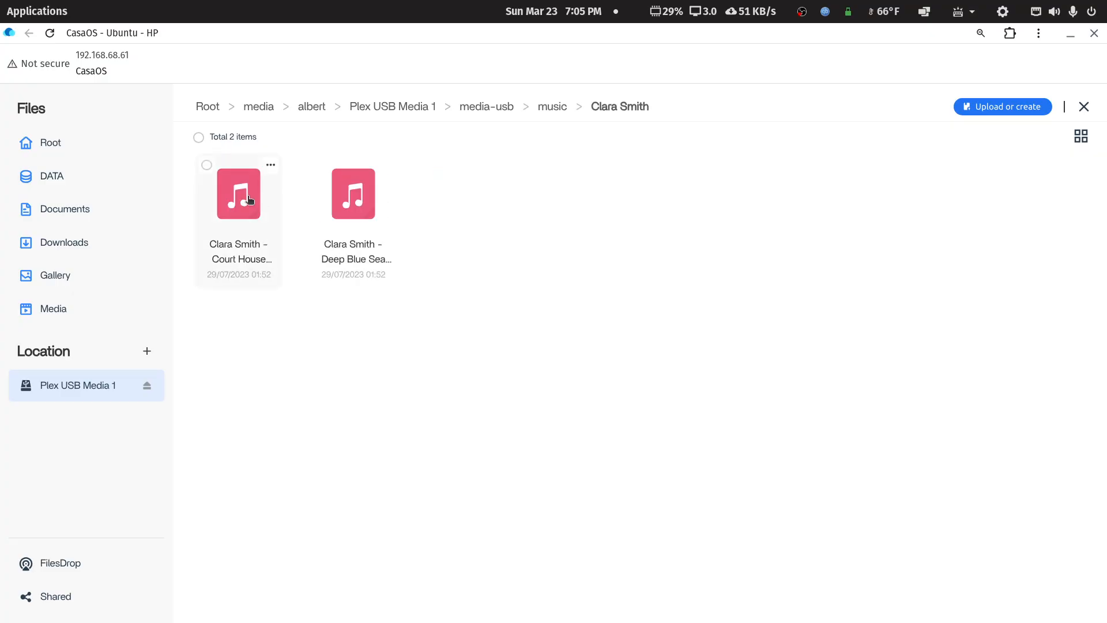
{"action": "left_click", "coordinate": [315, 108]}
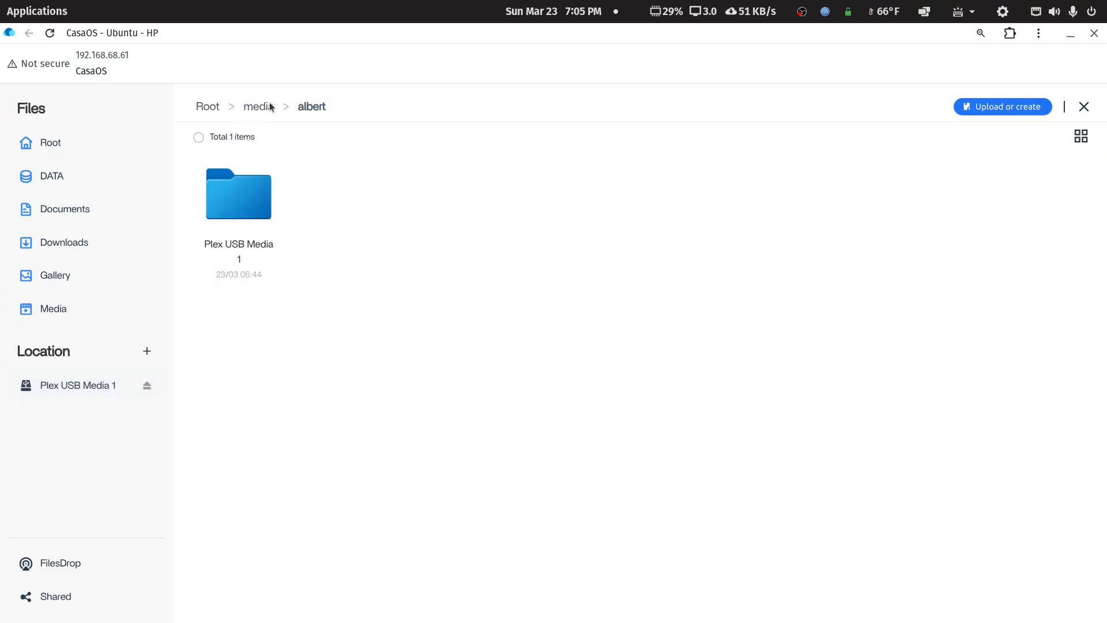
{"action": "left_click", "coordinate": [264, 107]}
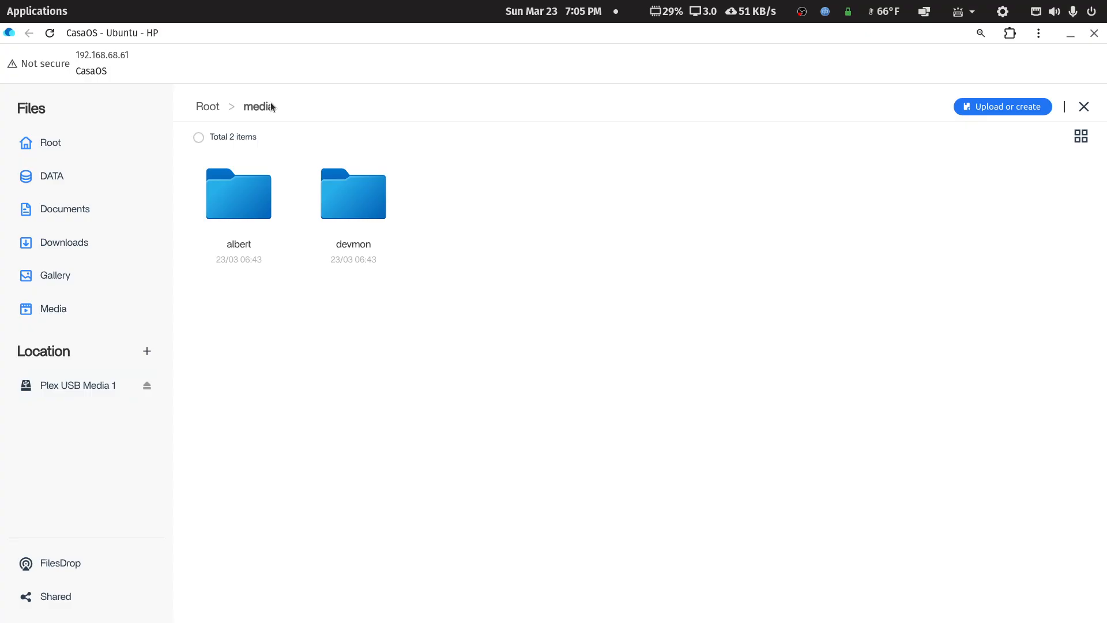
{"action": "left_click", "coordinate": [208, 108]}
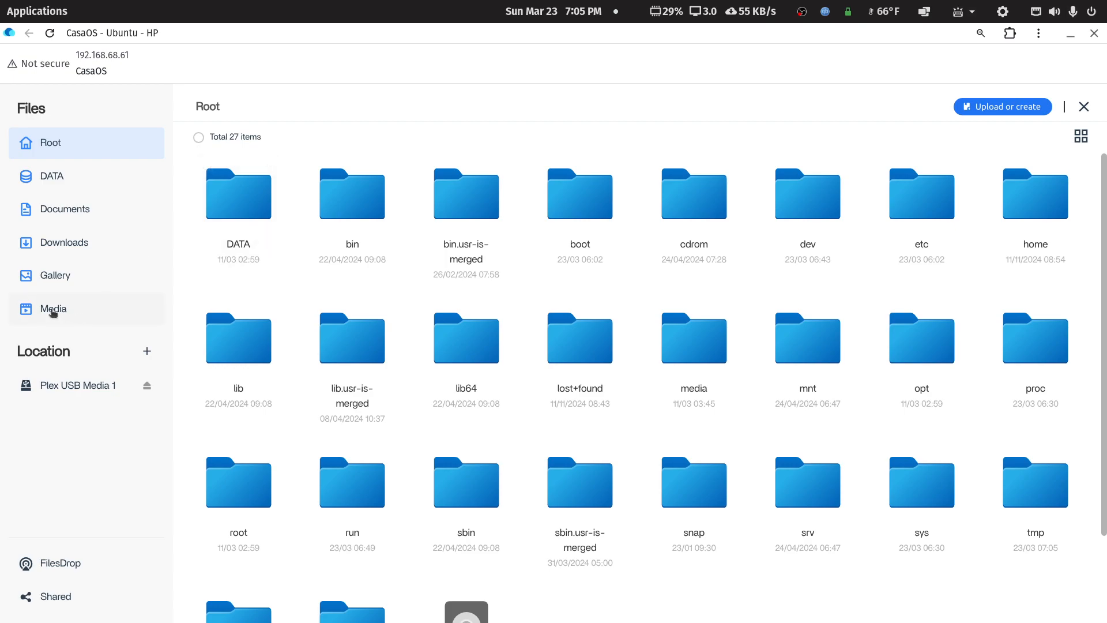
Create a folder named tv-libraries inside media-usb on the Plex USB Media 1 drive.
{"action": "left_click", "coordinate": [60, 386]}
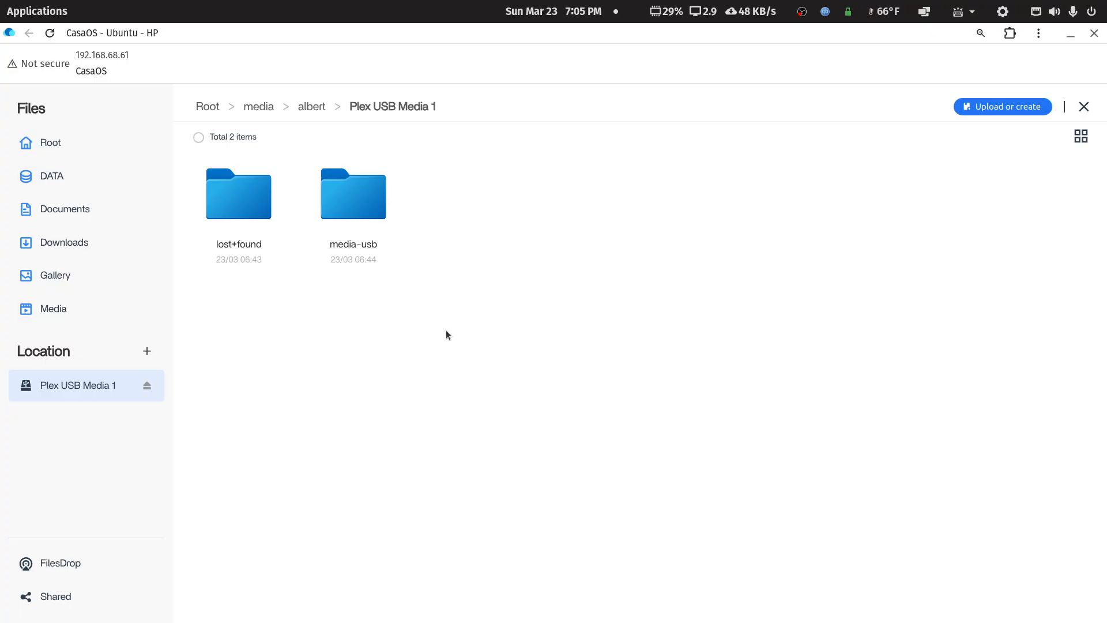
{"action": "left_click", "coordinate": [377, 207]}
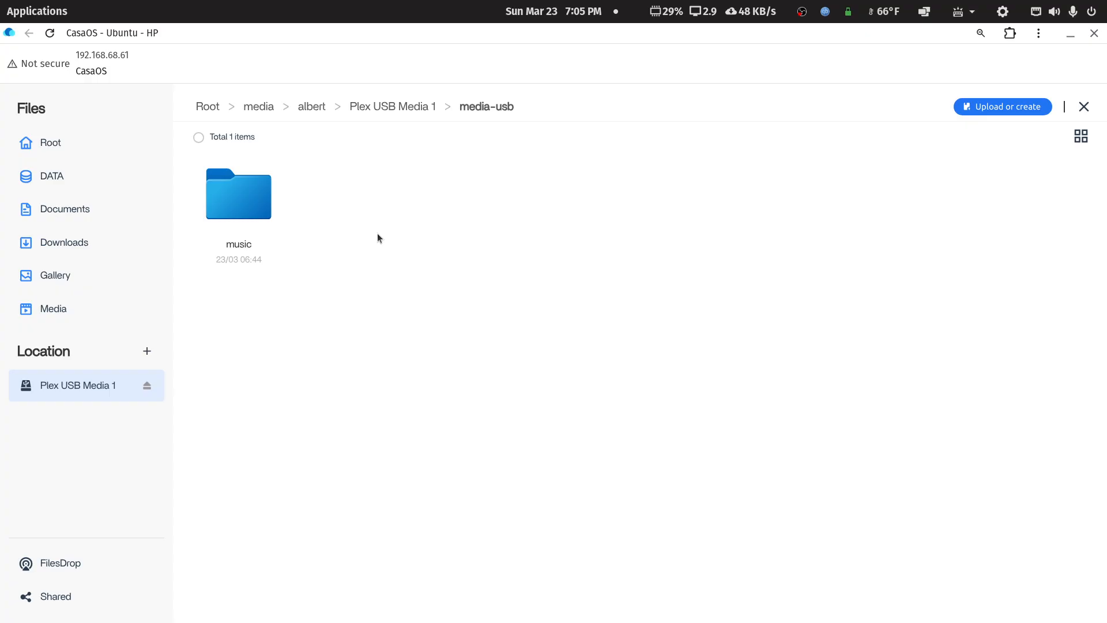
{"action": "right_click", "coordinate": [379, 316]}
{"action": "left_click", "coordinate": [402, 361]}
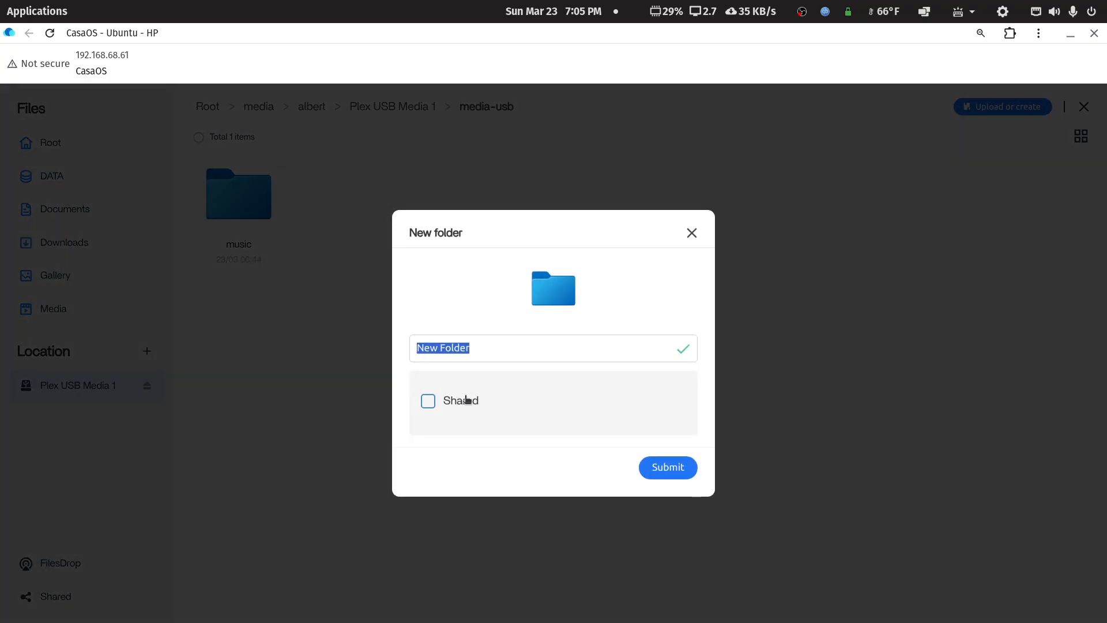
{"action": "type", "text": "tv-librar"}
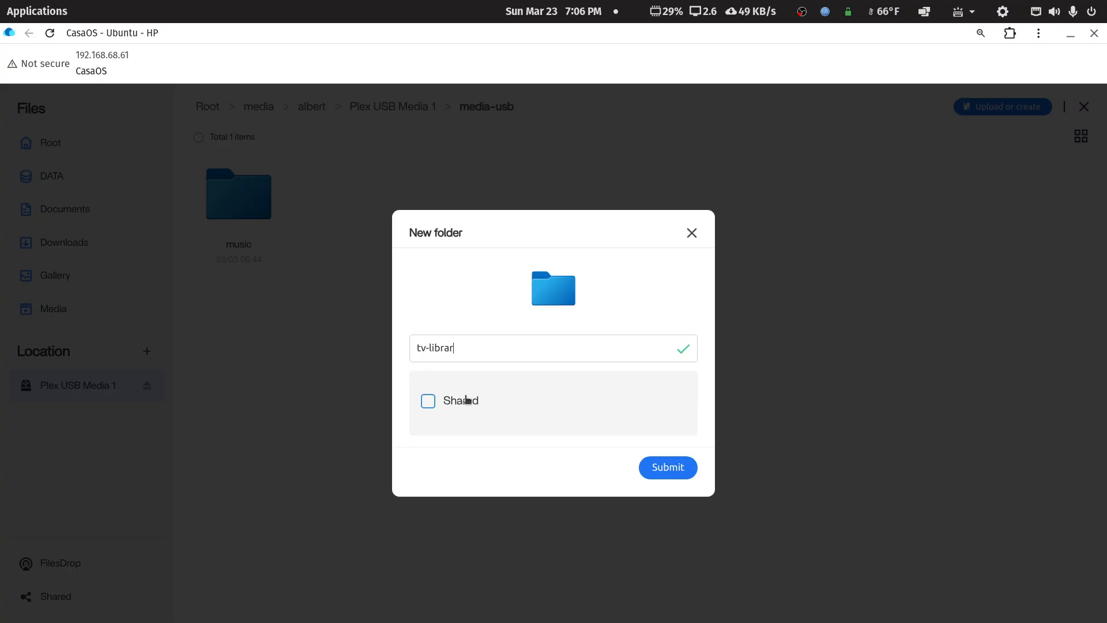
{"action": "type", "text": "ies"}
{"action": "key", "text": "Return"}
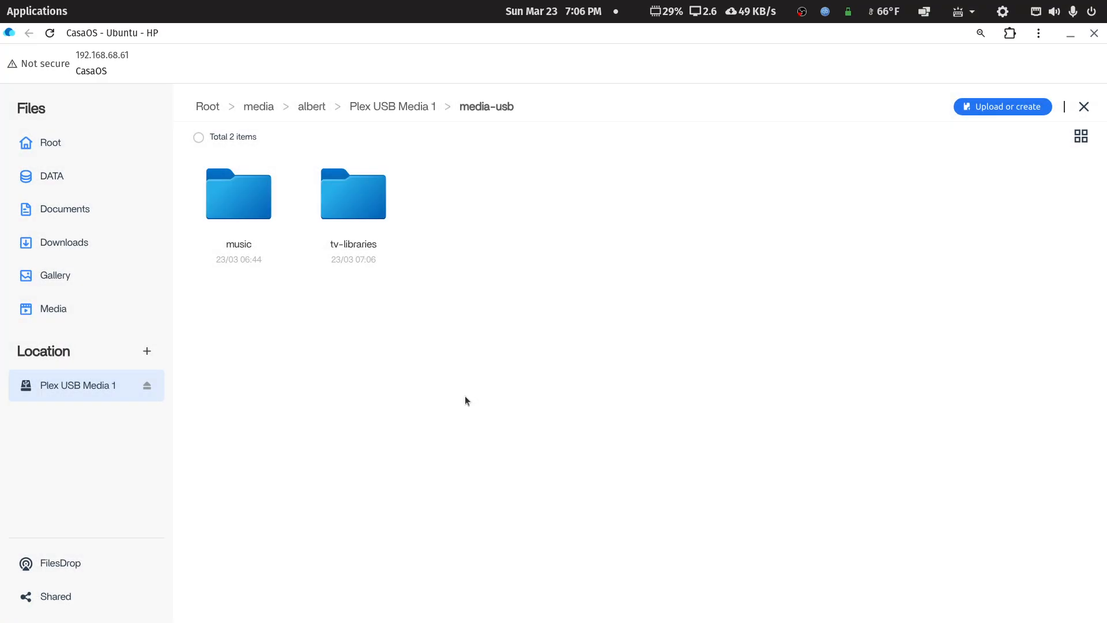
{"action": "right_click", "coordinate": [394, 302]}
{"action": "left_click", "coordinate": [440, 319]}
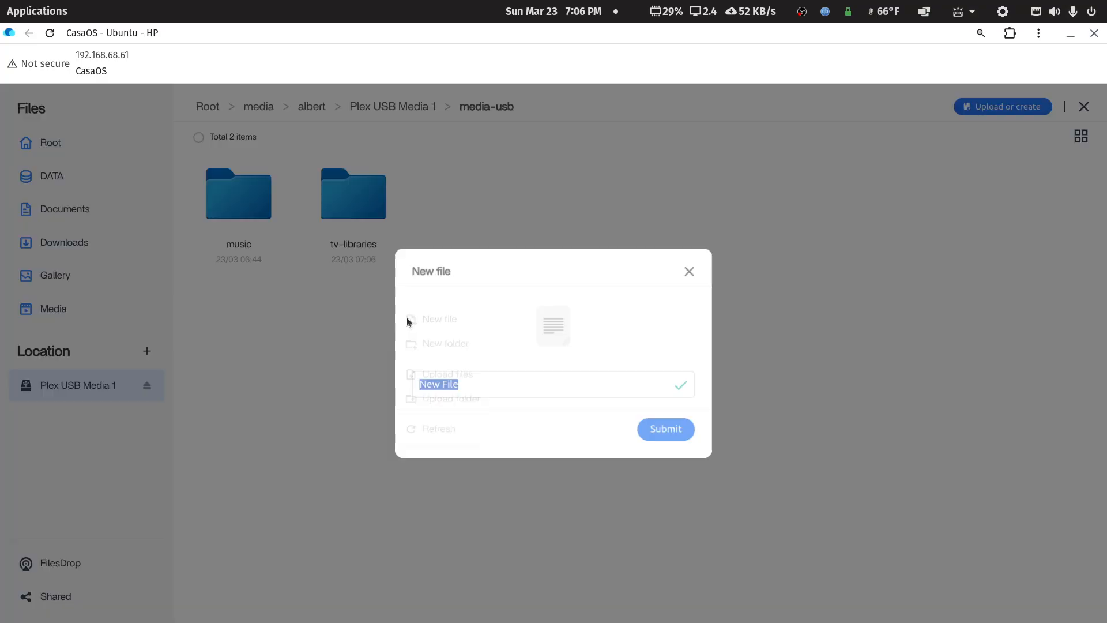
{"action": "left_click", "coordinate": [692, 271]}
Create a folder named movie-libraries inside media-usb.
{"action": "right_click", "coordinate": [531, 338]}
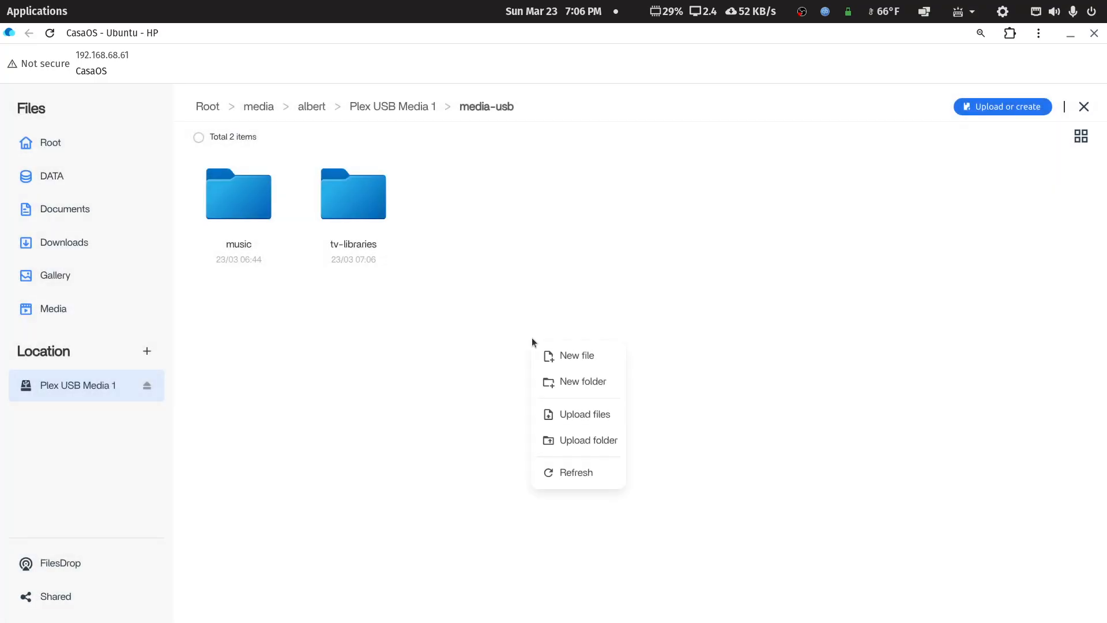
{"action": "left_click", "coordinate": [563, 383]}
{"action": "type", "text": "movie"}
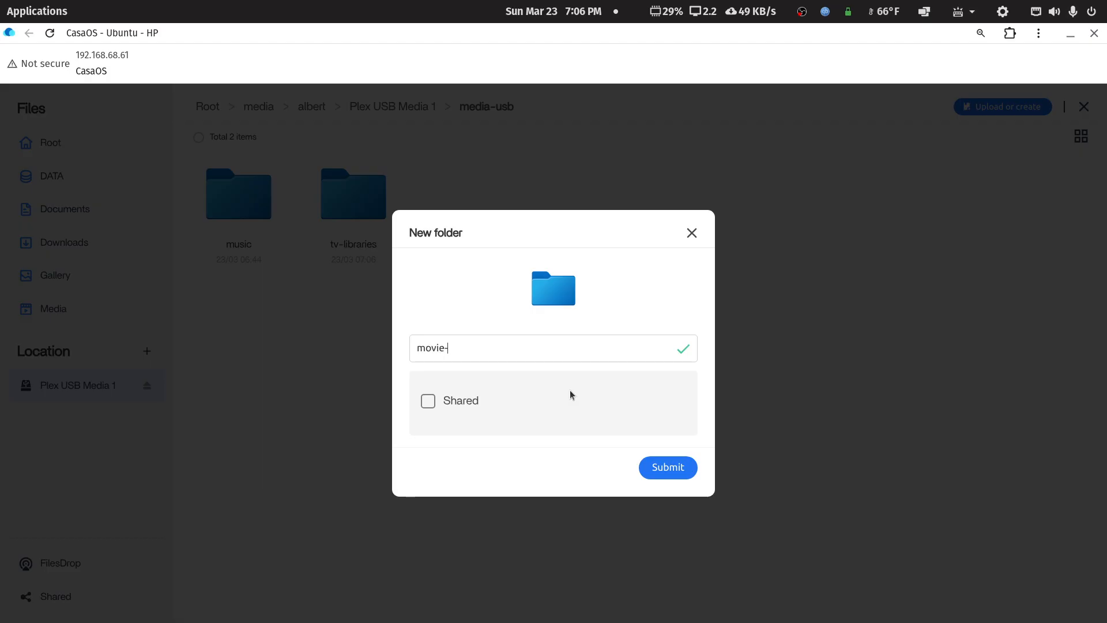
{"action": "type", "text": "-libraries"}
{"action": "key", "text": "Return"}
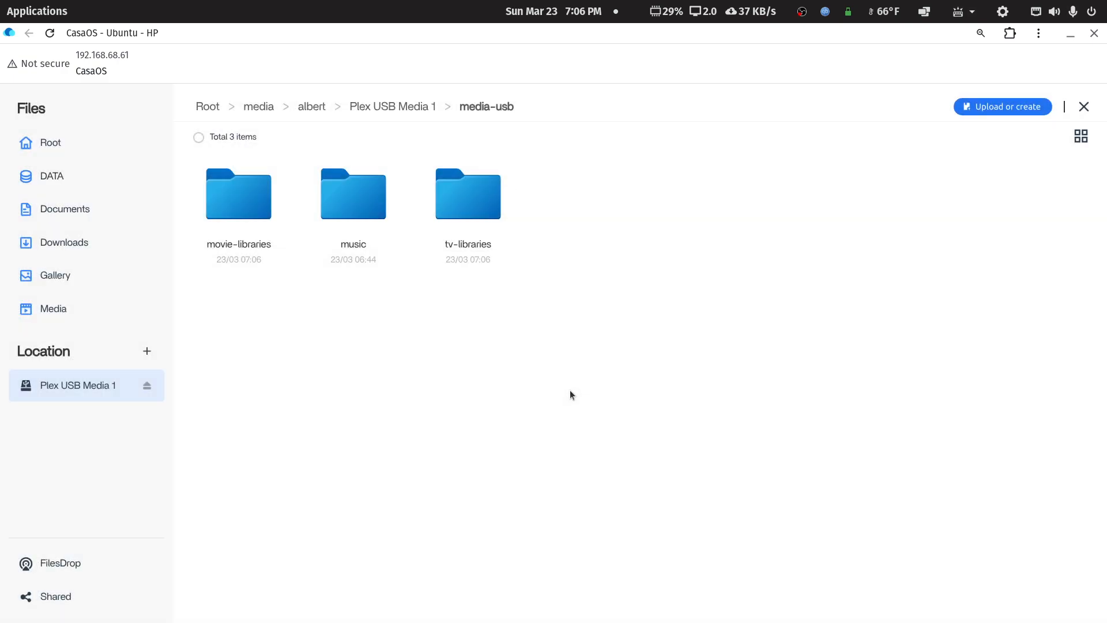
Look inside the new tv-libraries folder and CasaOS's default Media folder, then close Files.
{"action": "left_click", "coordinate": [464, 216]}
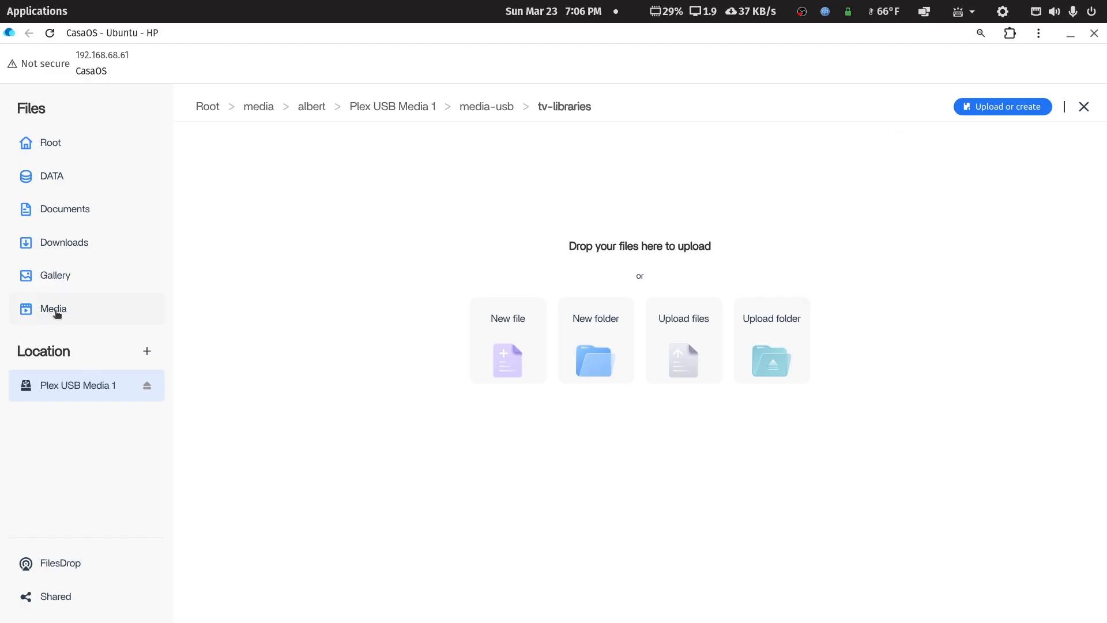
{"action": "left_click", "coordinate": [56, 312]}
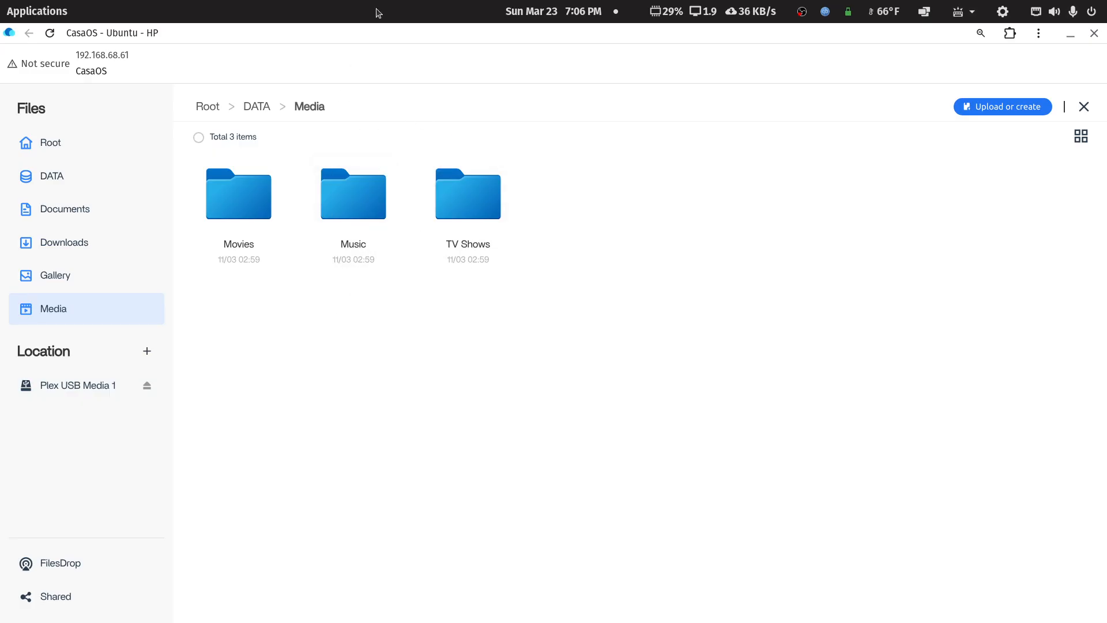
{"action": "left_click", "coordinate": [1084, 106]}
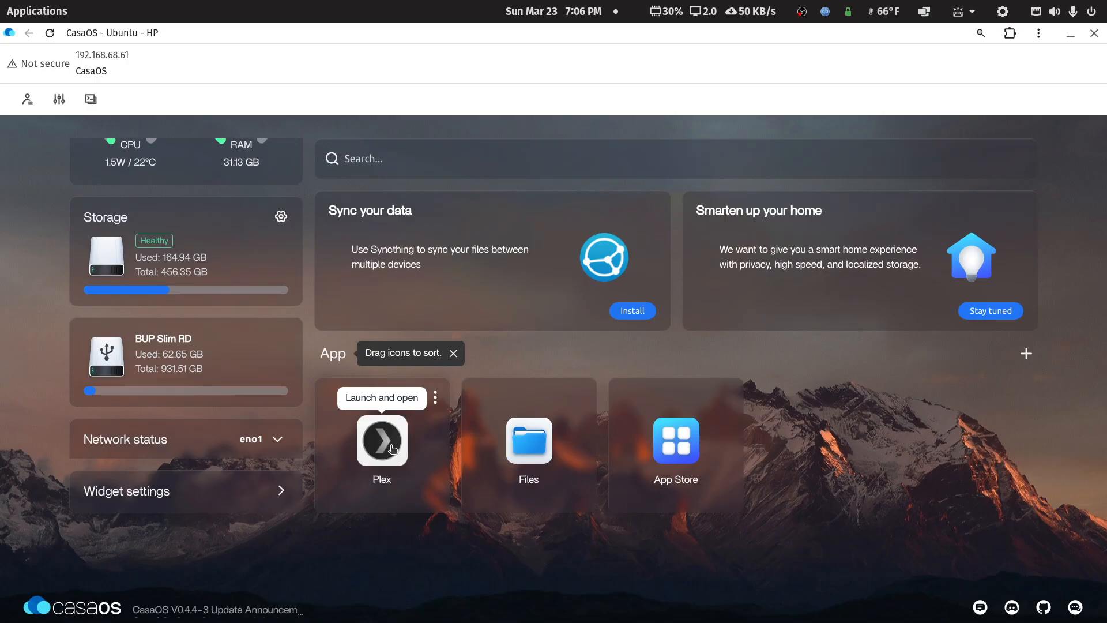
Open the Plex container's settings and add a new volume mapping below the /PlexMediaLocal one.
{"action": "left_click", "coordinate": [435, 398]}
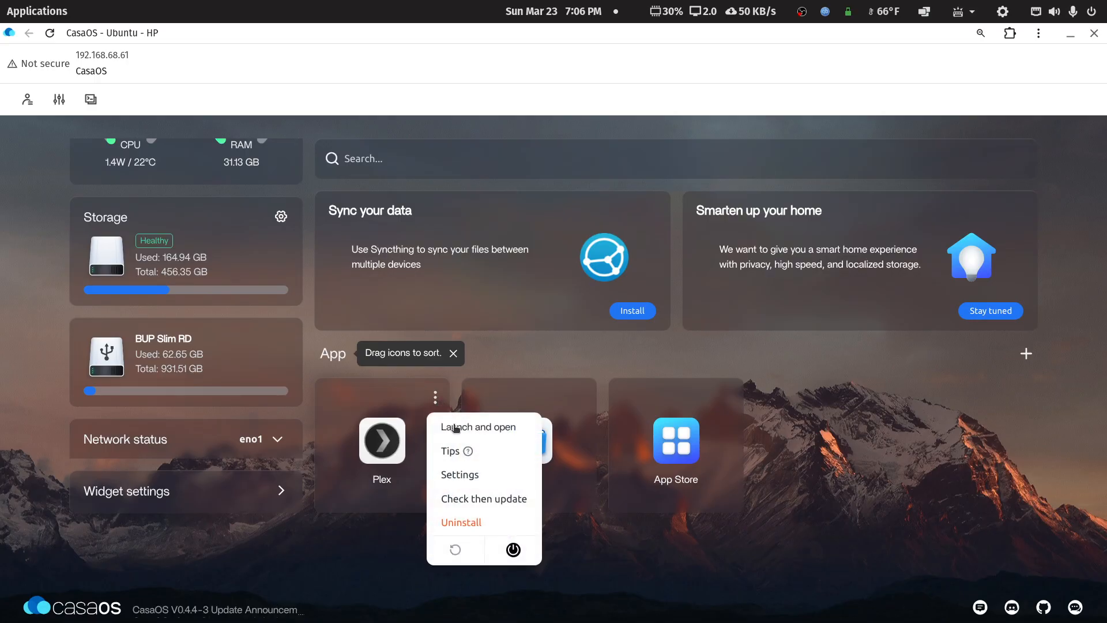
{"action": "left_click", "coordinate": [468, 474]}
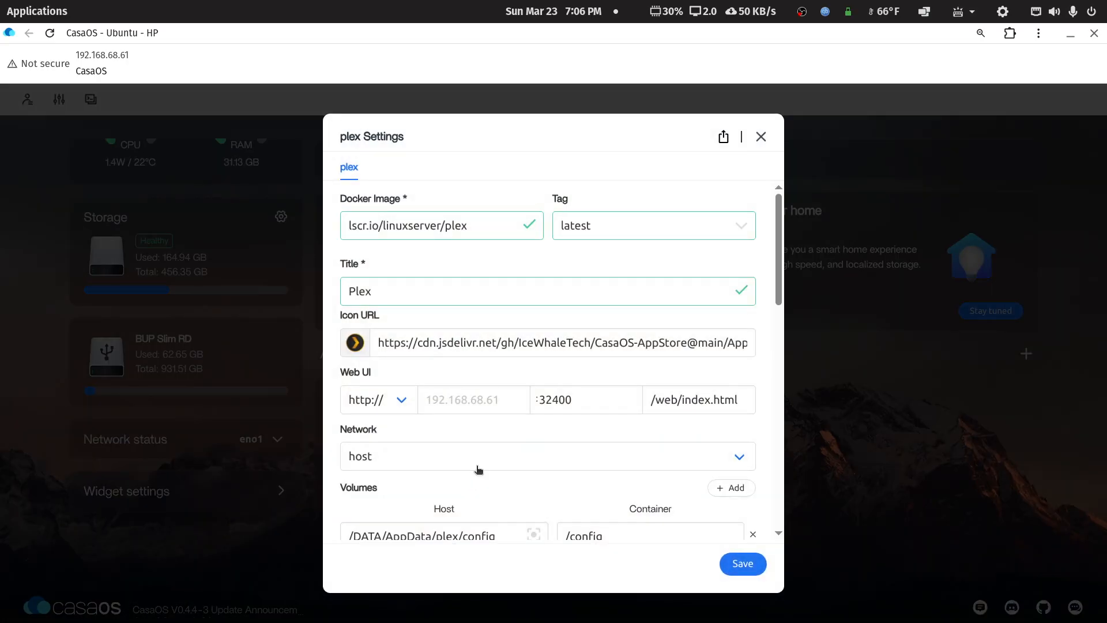
{"action": "scroll", "coordinate": [544, 379], "scroll_direction": "down", "scroll_amount": 5}
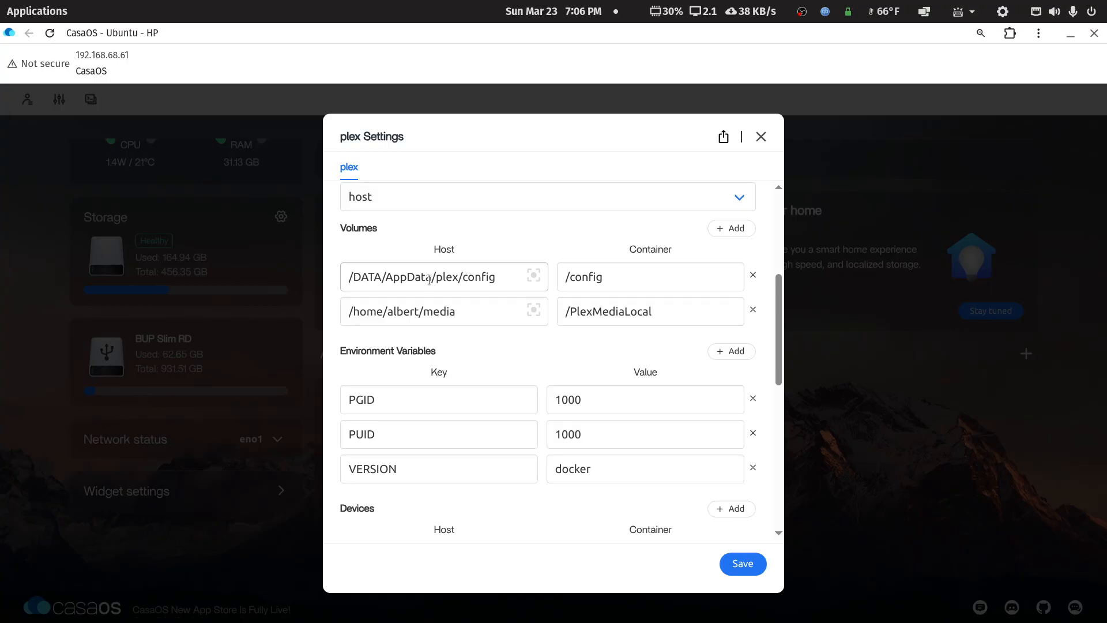
{"action": "left_click_drag", "start_coordinate": [386, 282], "coordinate": [431, 281]}
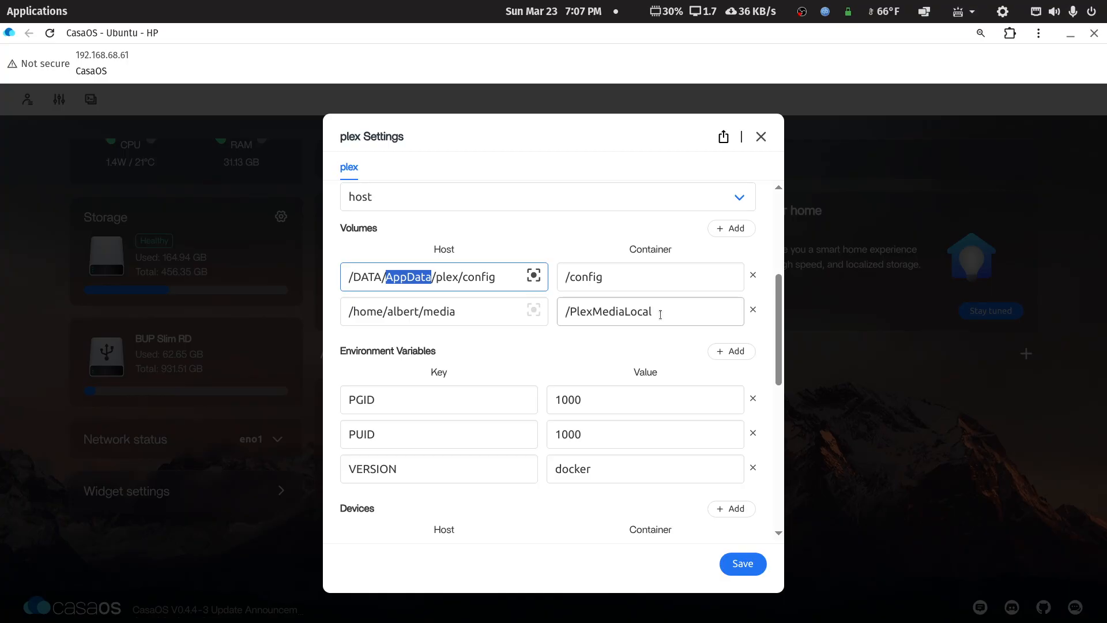
{"action": "left_click", "coordinate": [736, 229]}
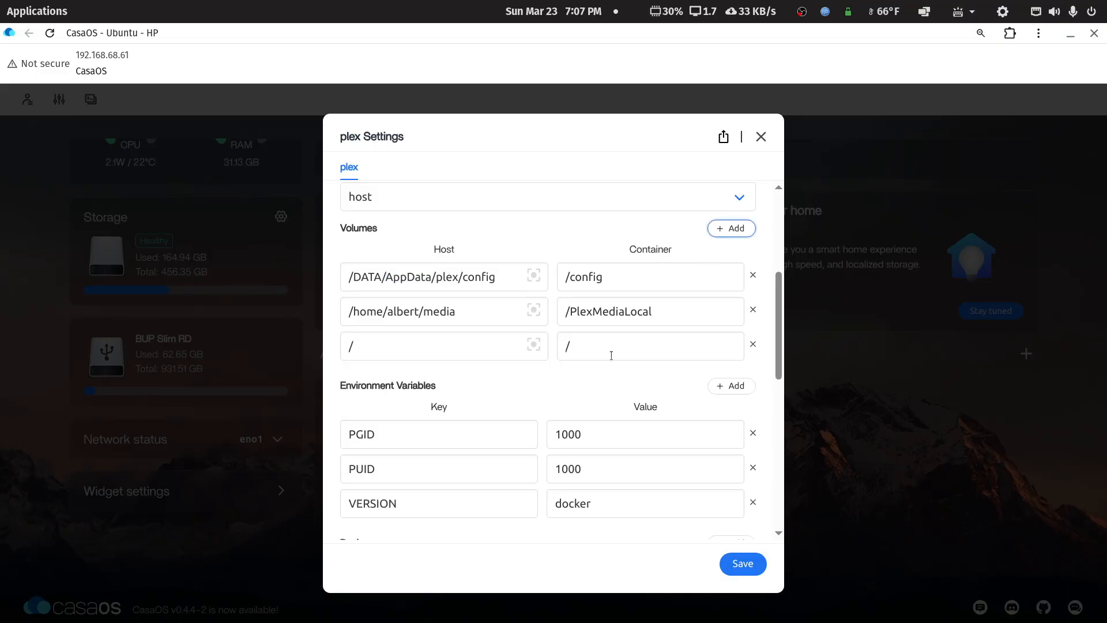
{"action": "left_click", "coordinate": [534, 345]}
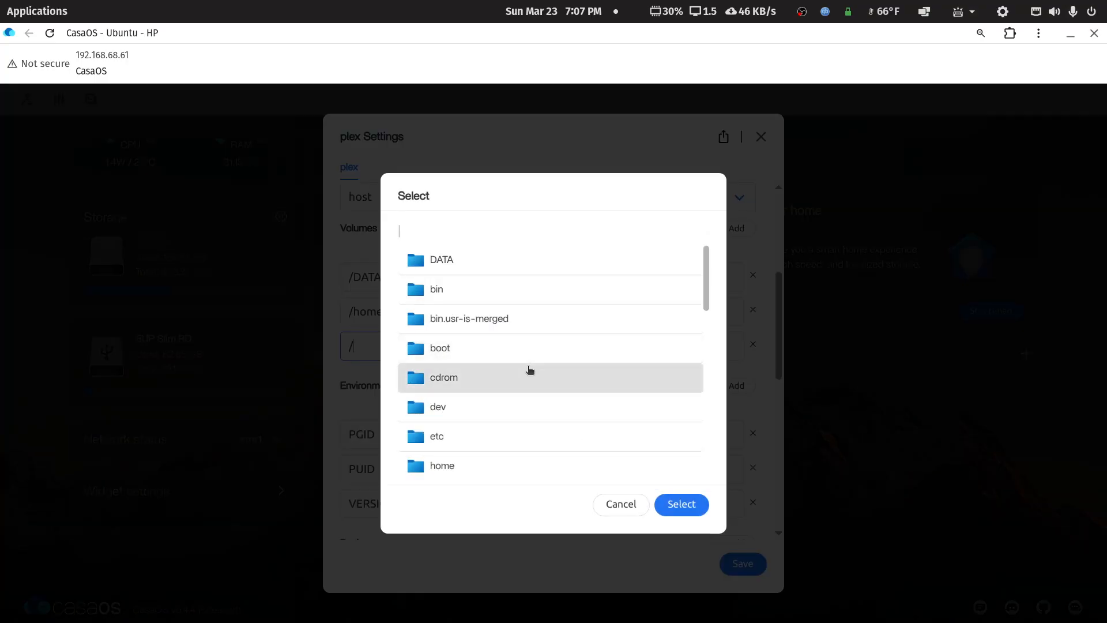
{"action": "left_click", "coordinate": [452, 466]}
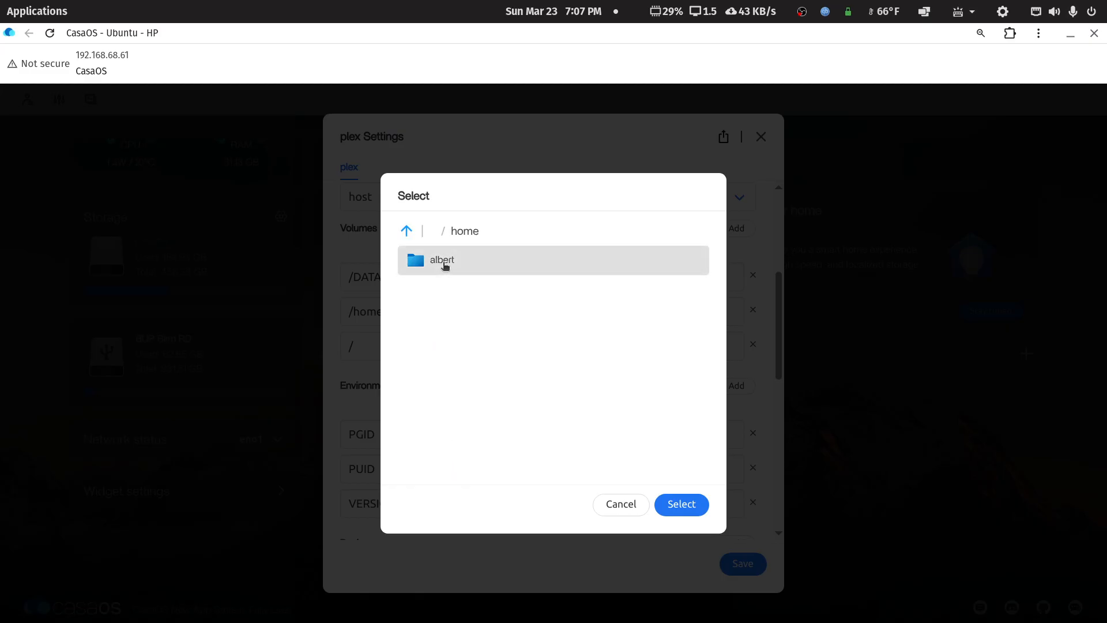
{"action": "left_click", "coordinate": [445, 265]}
{"action": "scroll", "coordinate": [470, 362], "scroll_direction": "down", "scroll_amount": 5}
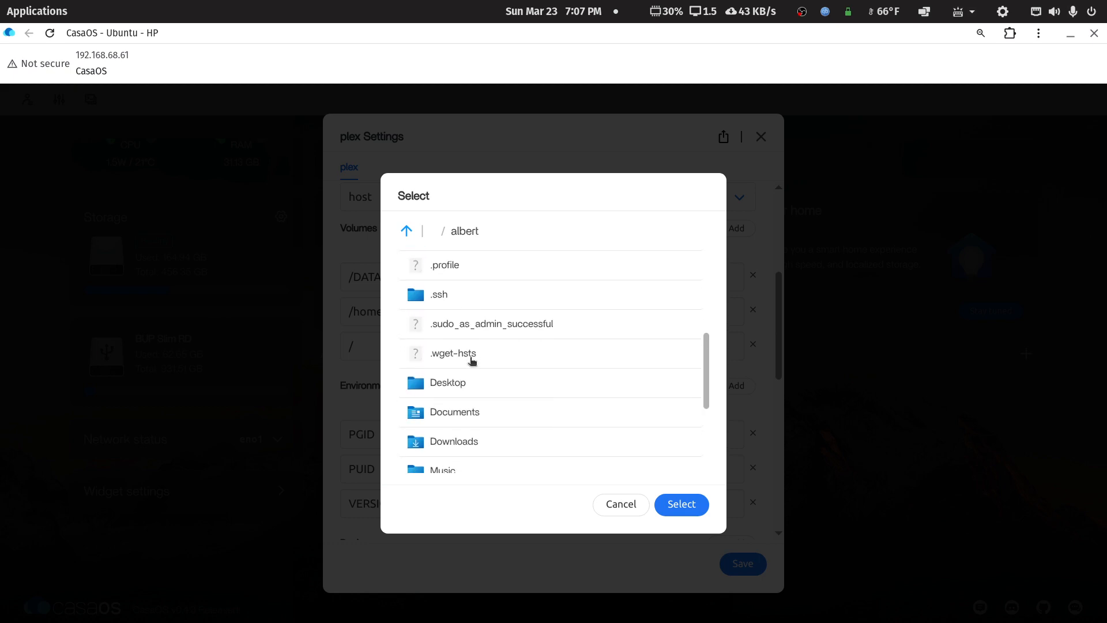
{"action": "scroll", "coordinate": [472, 361], "scroll_direction": "down", "scroll_amount": 3}
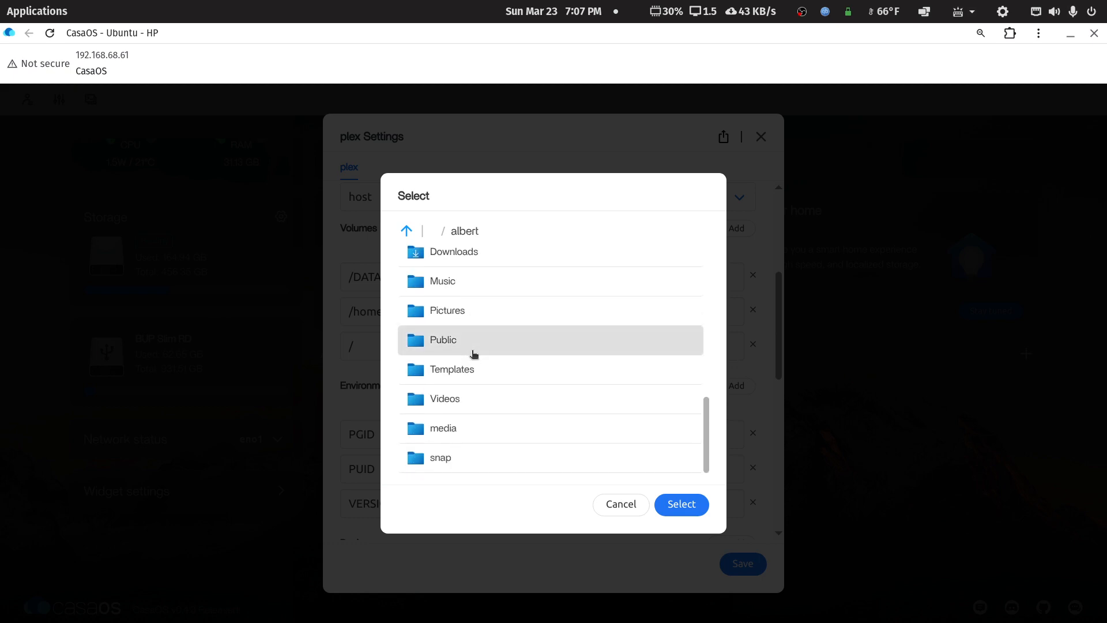
{"action": "left_click", "coordinate": [453, 433]}
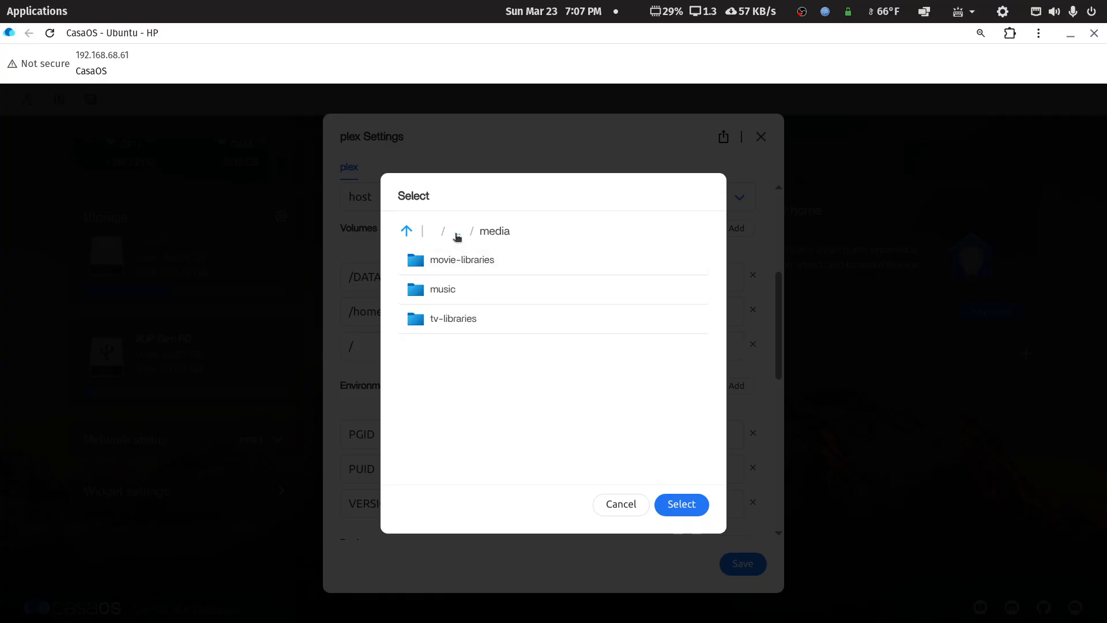
{"action": "left_click", "coordinate": [406, 230]}
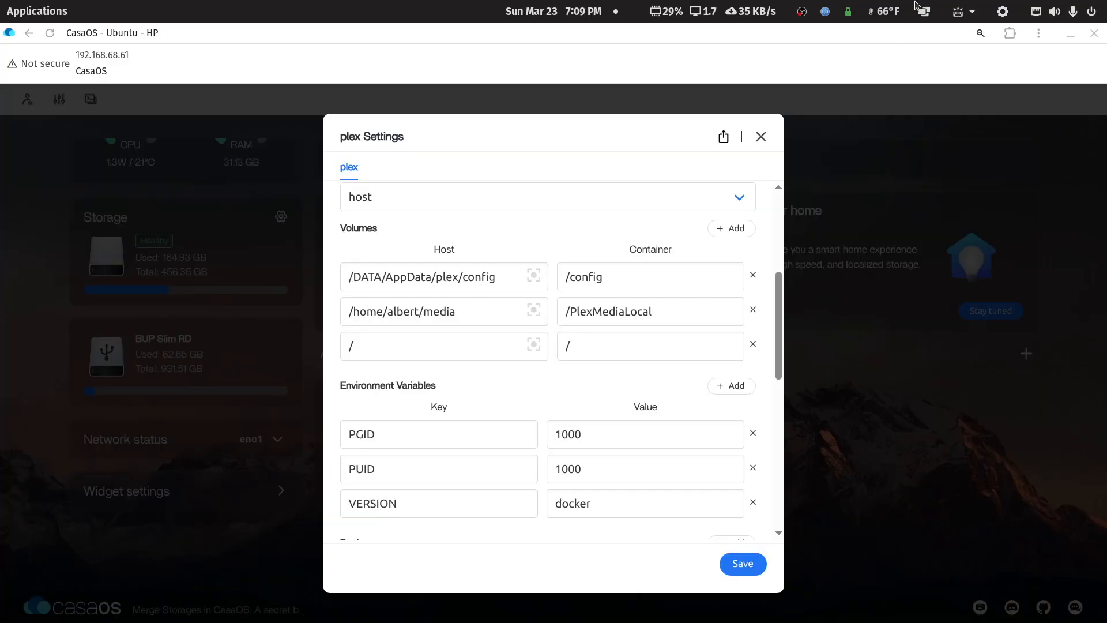
Set the new volume's host path to the media-usb folder on Plex USB Media 1, under the user's folder in /media.
{"action": "left_click", "coordinate": [533, 346]}
{"action": "scroll", "coordinate": [536, 350], "scroll_direction": "down", "scroll_amount": 3}
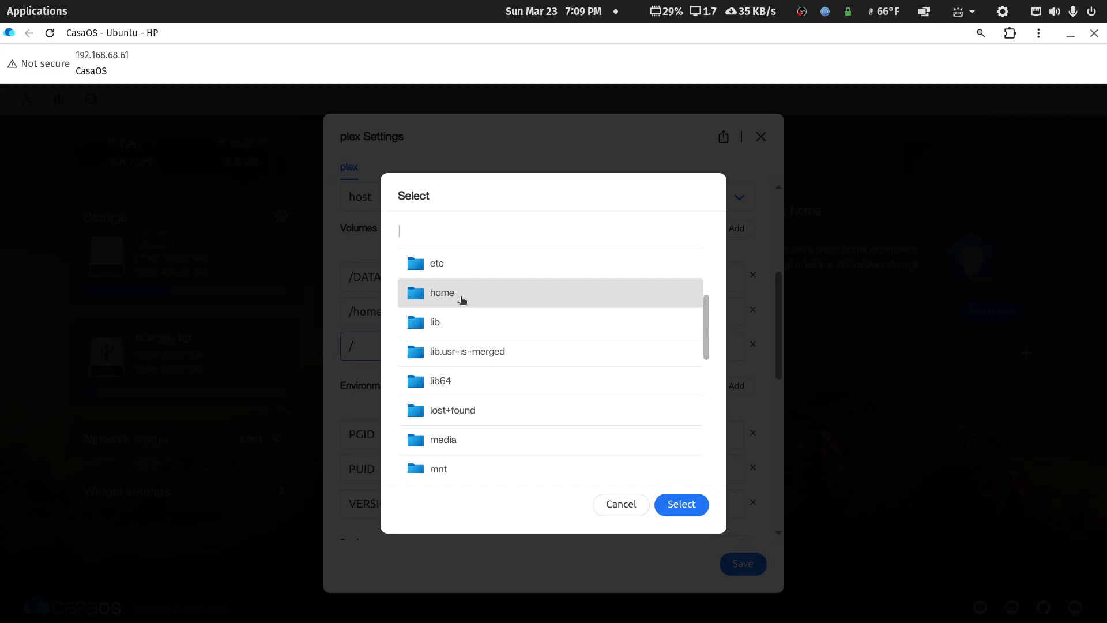
{"action": "left_click", "coordinate": [439, 442]}
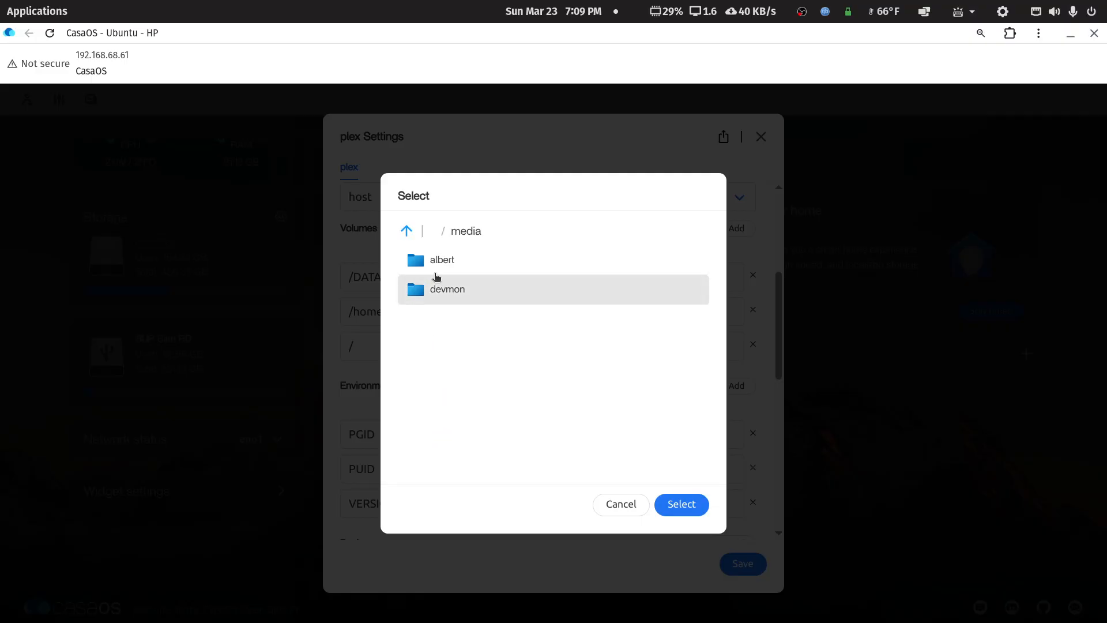
{"action": "left_click", "coordinate": [445, 265]}
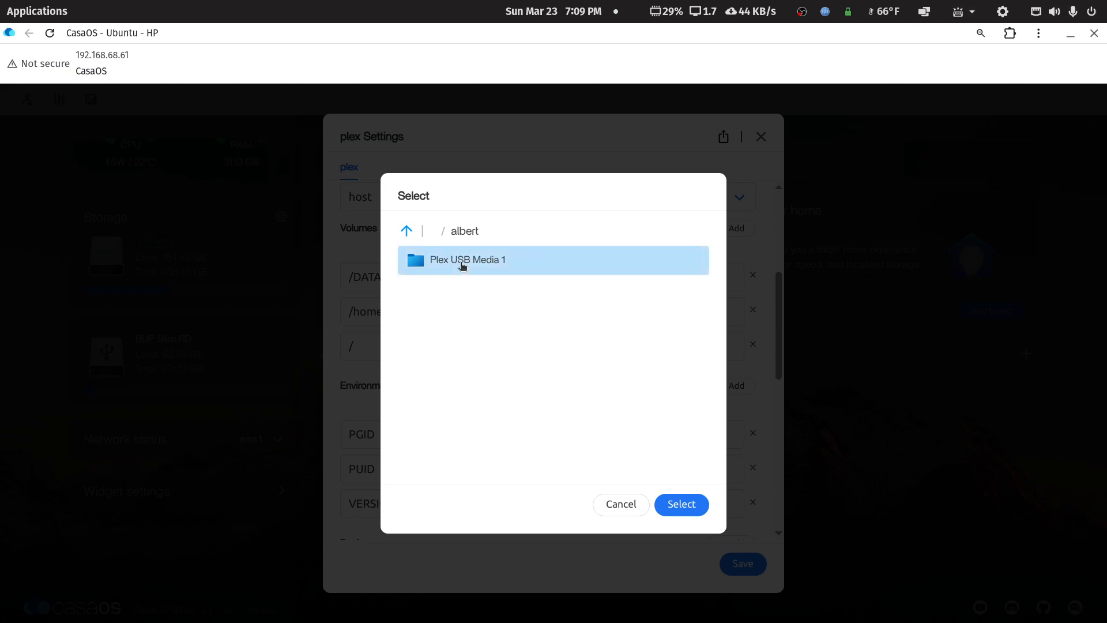
{"action": "left_click", "coordinate": [463, 265]}
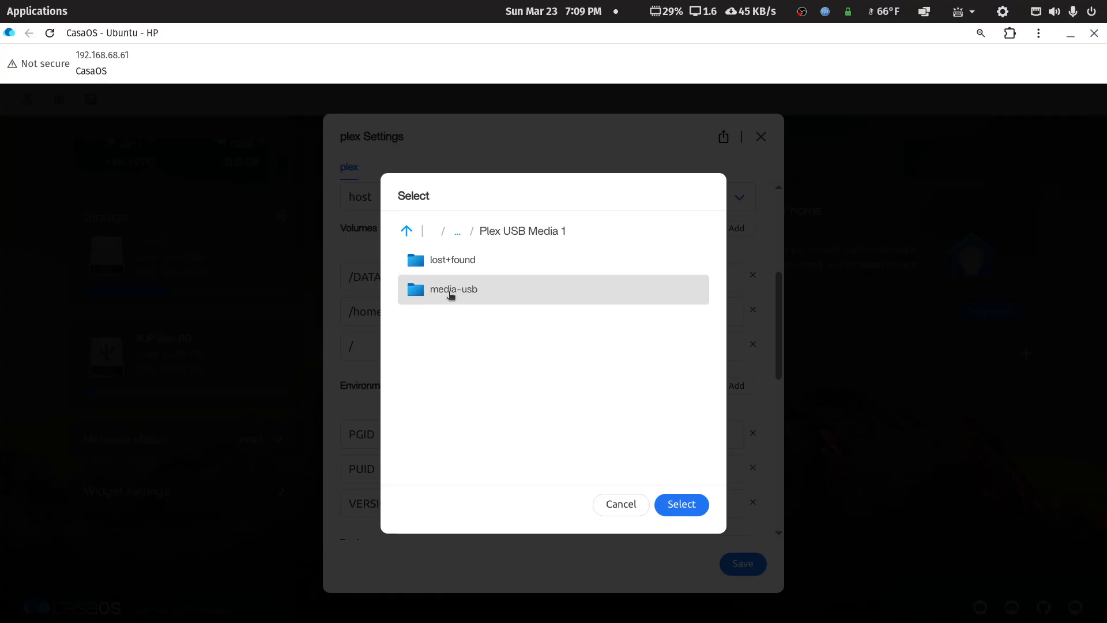
{"action": "left_click", "coordinate": [451, 291]}
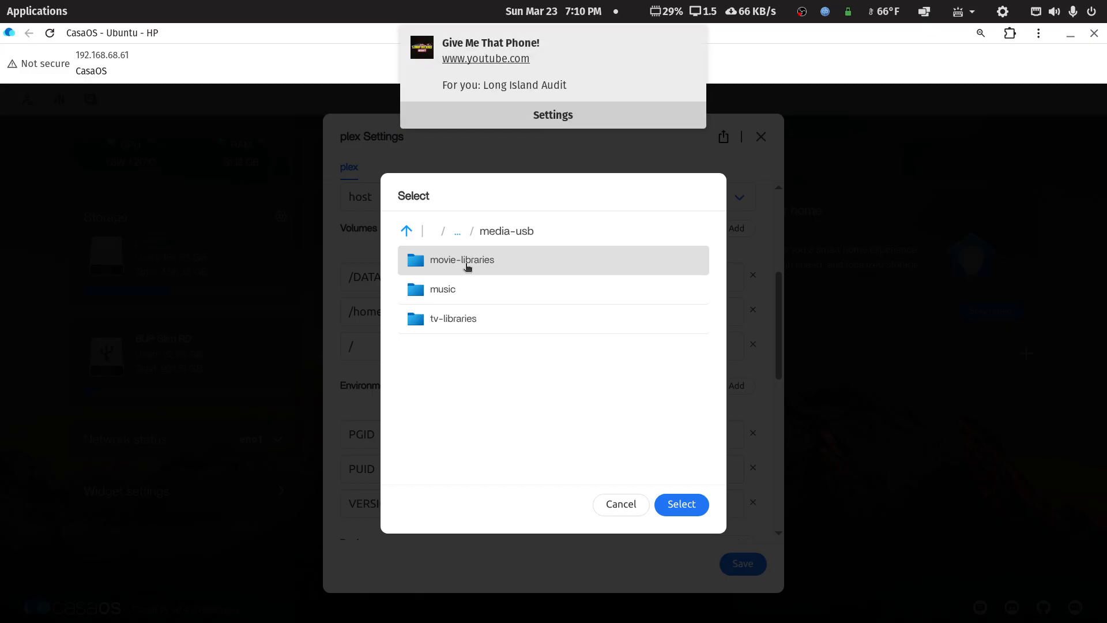
{"action": "left_click", "coordinate": [692, 40]}
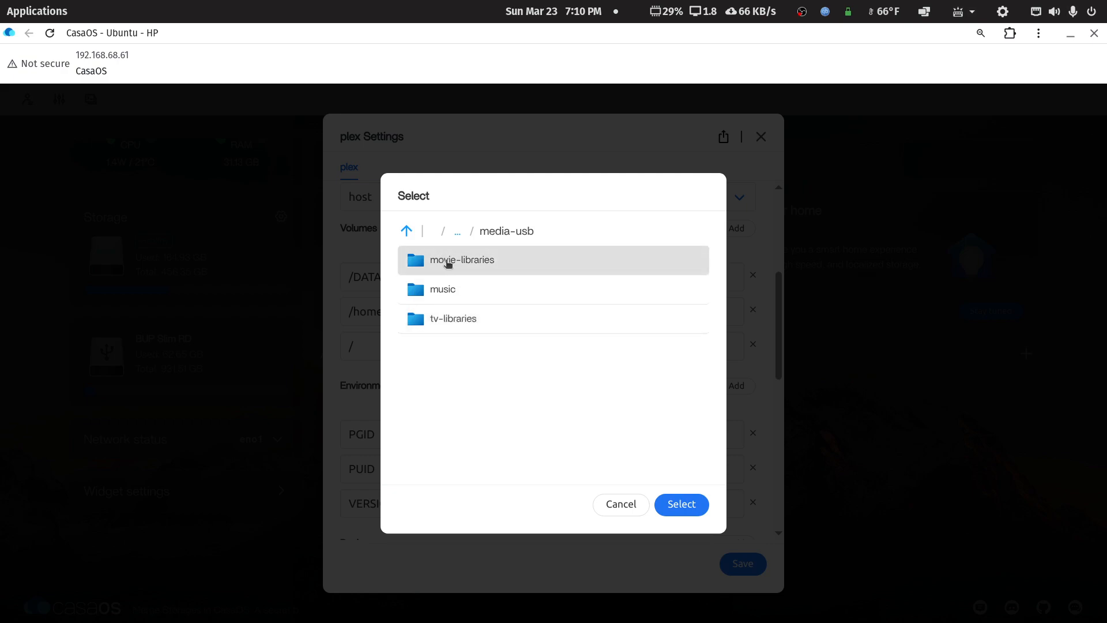
{"action": "left_click", "coordinate": [677, 504]}
Set the new volume's container path to /PlexMediaUSB1 and save the Plex settings.
{"action": "left_click", "coordinate": [629, 343]}
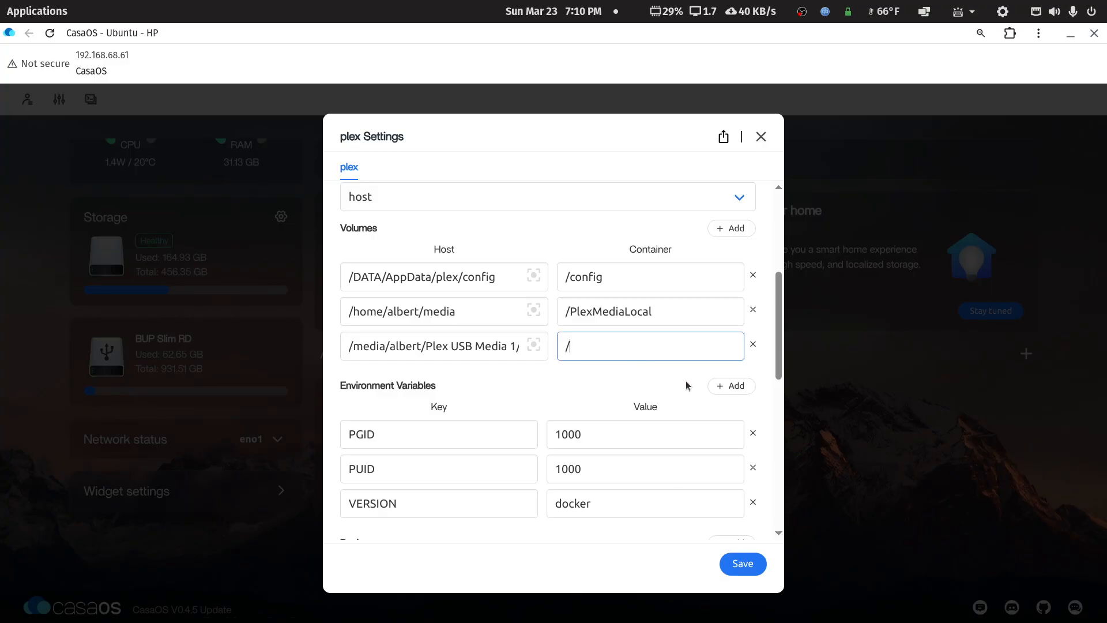
{"action": "type", "text": "PlexMediaUSB"}
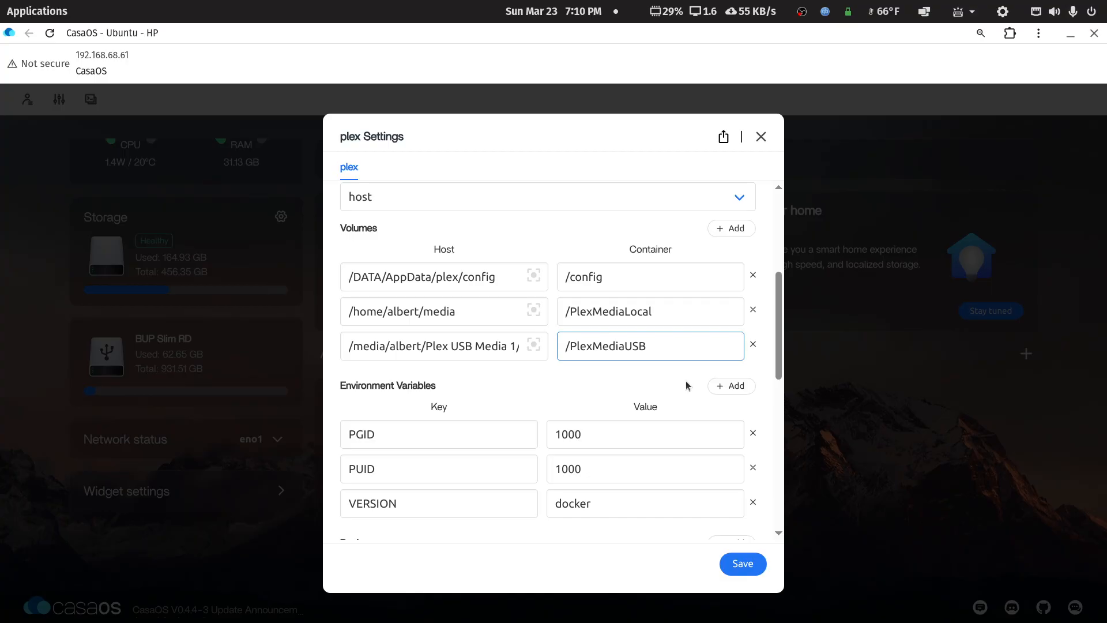
{"action": "type", "text": "1"}
{"action": "left_click", "coordinate": [741, 568]}
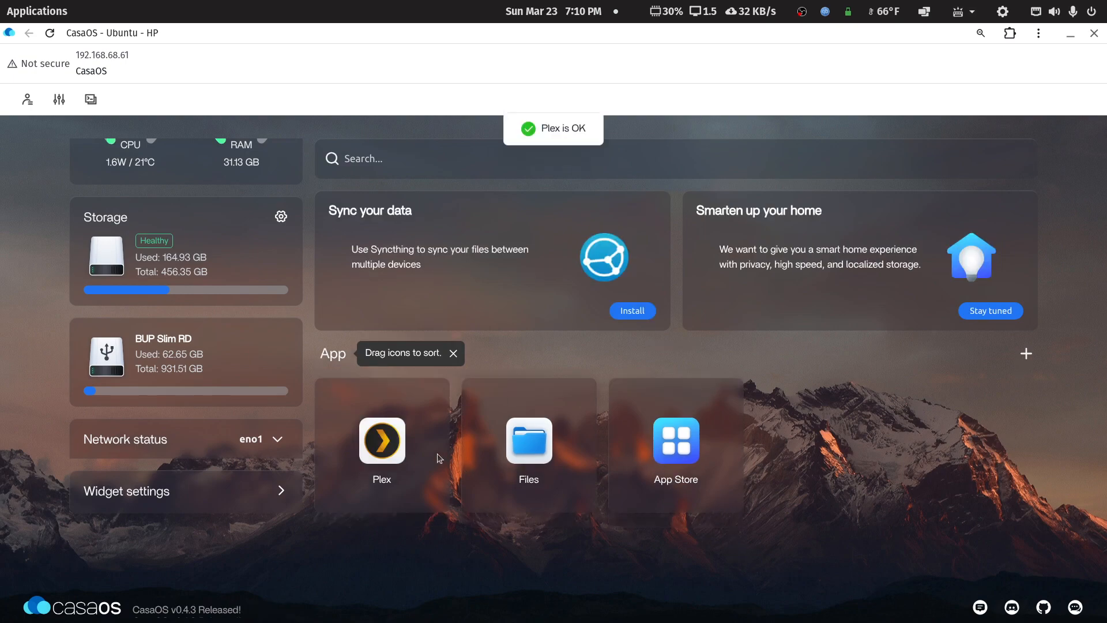
Switch to the Plex web app, maximize it, and open the Libraries management page of the CasaOS - Ubunbtu server.
{"action": "double_click", "coordinate": [920, 36]}
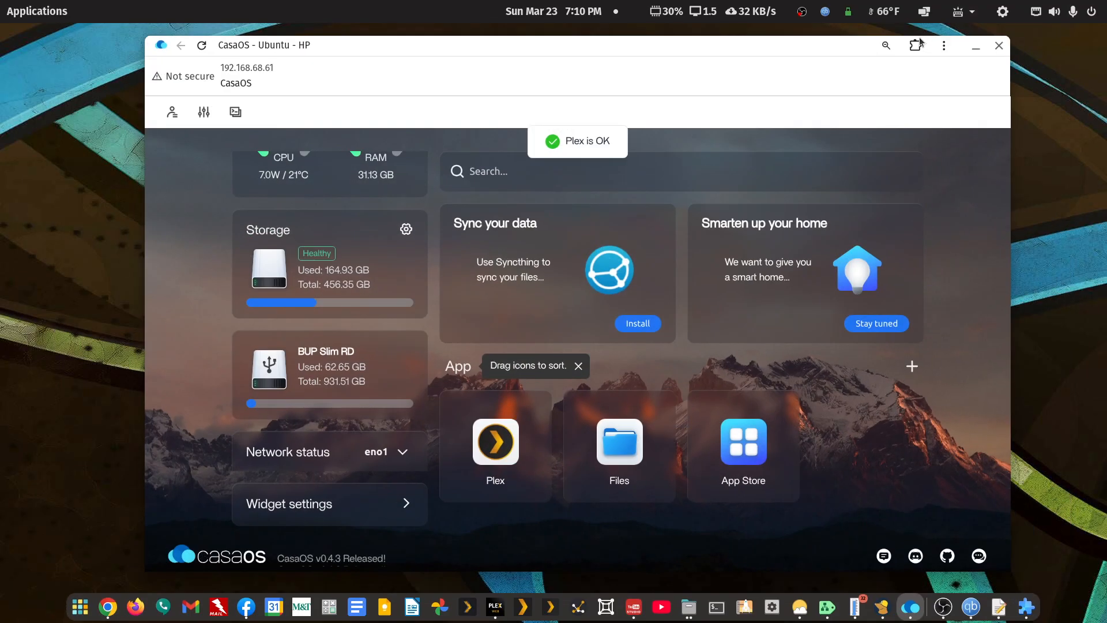
{"action": "left_click", "coordinate": [496, 608]}
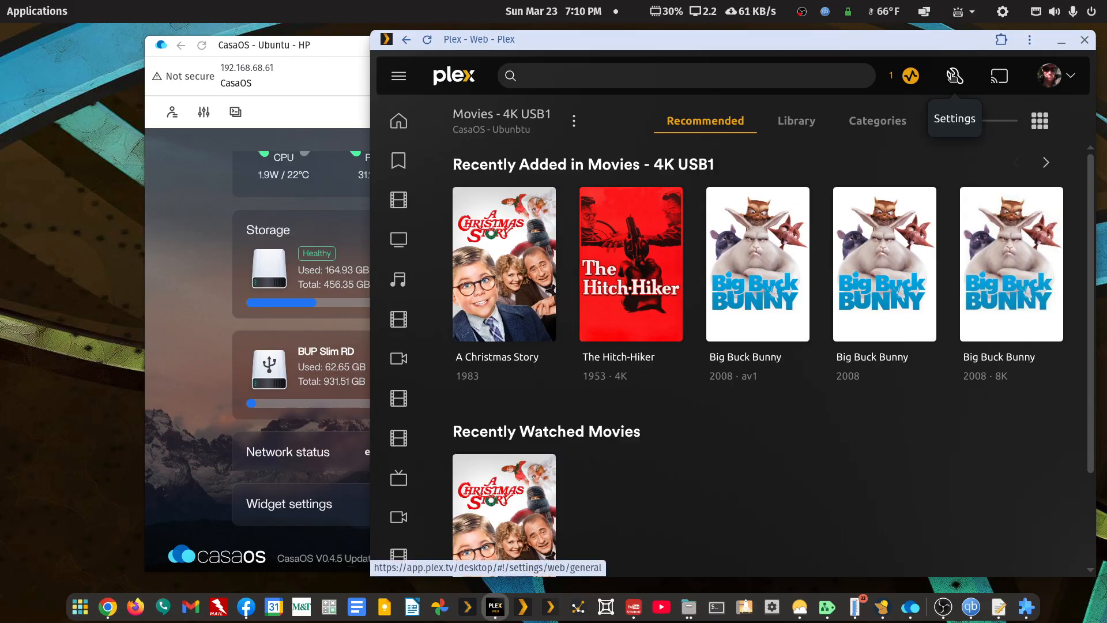
{"action": "double_click", "coordinate": [918, 46]}
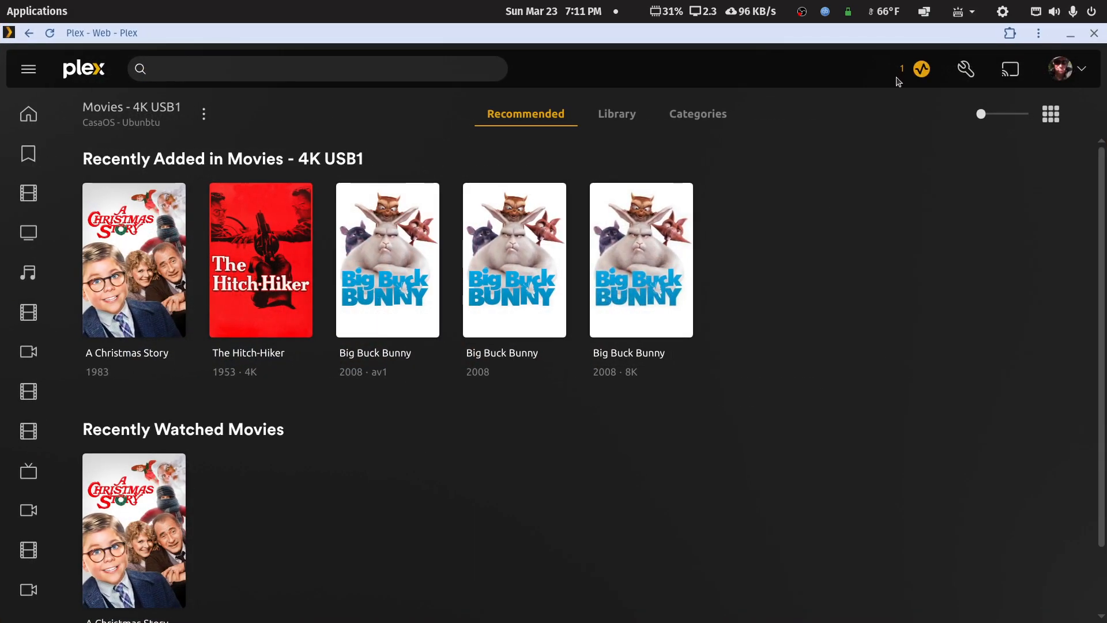
{"action": "left_click", "coordinate": [966, 69]}
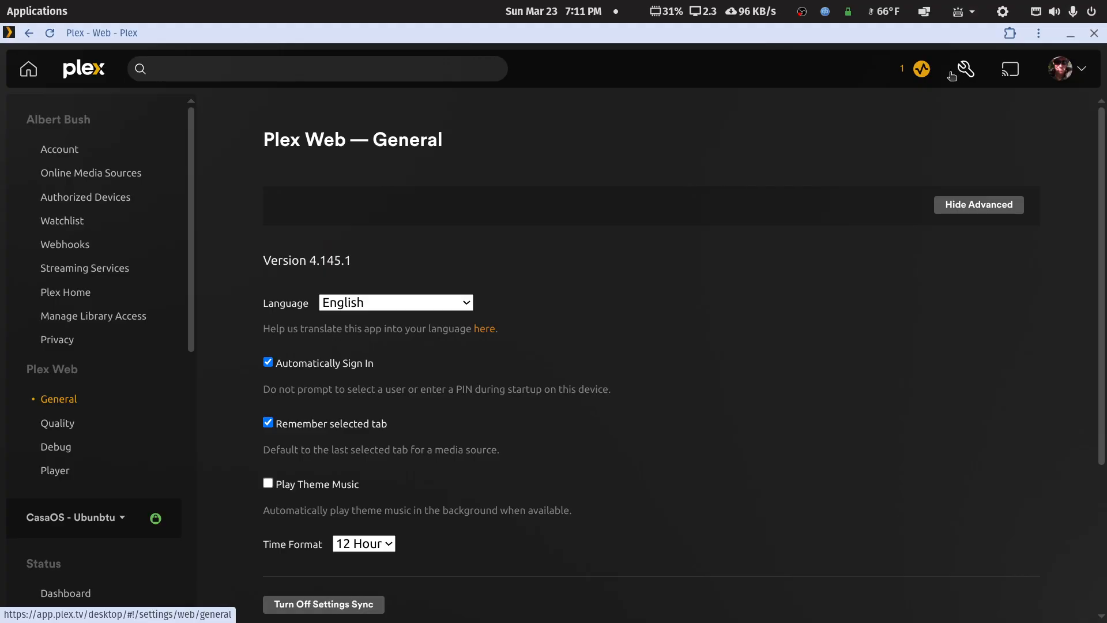
{"action": "scroll", "coordinate": [30, 451], "scroll_direction": "down", "scroll_amount": 9}
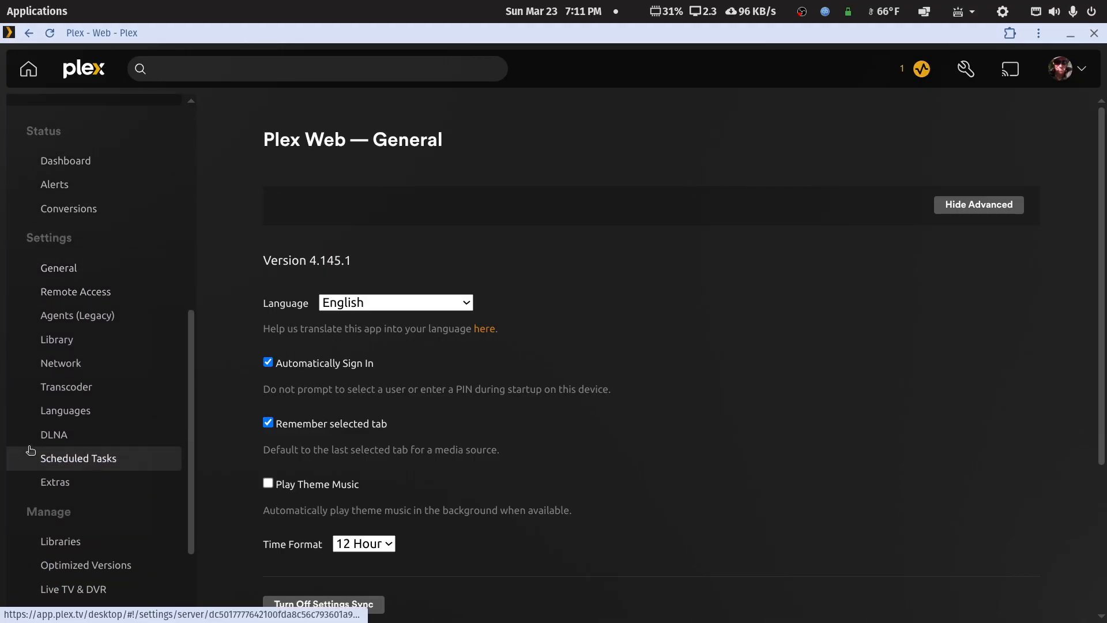
{"action": "left_click", "coordinate": [52, 439]}
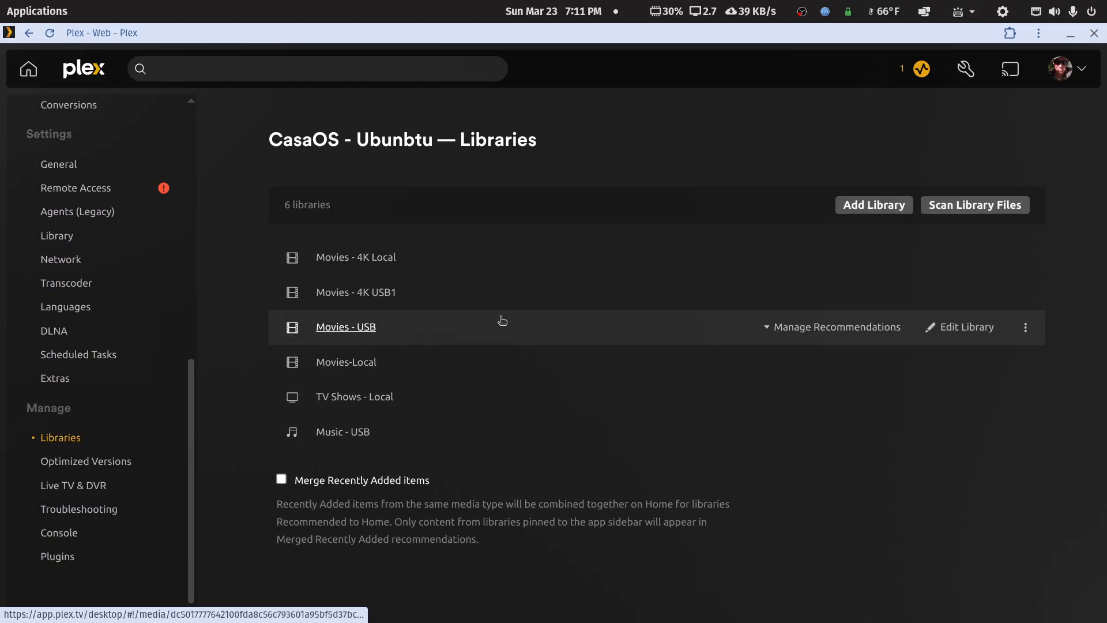
{"action": "left_click", "coordinate": [373, 297]}
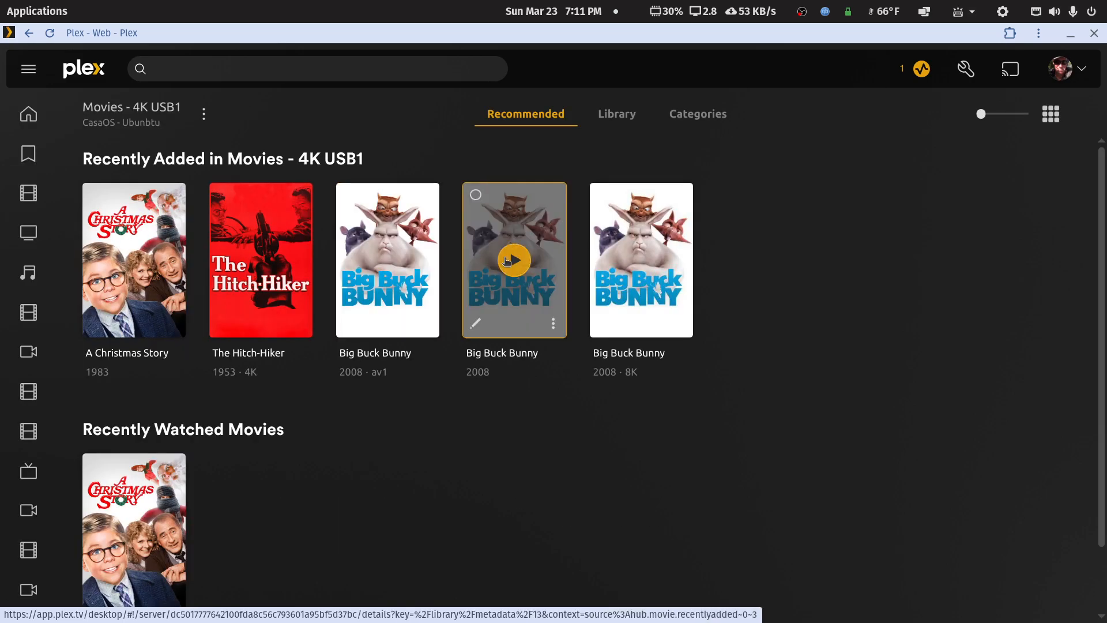
{"action": "left_click", "coordinate": [510, 260]}
{"action": "left_click", "coordinate": [709, 275]}
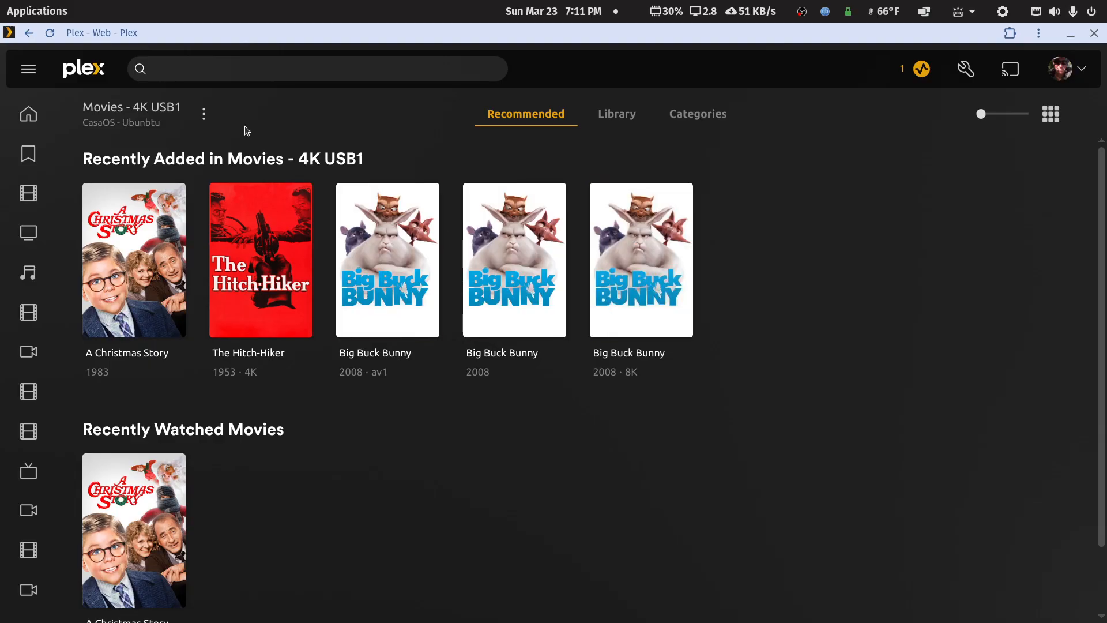
{"action": "right_click", "coordinate": [591, 76]}
{"action": "left_click", "coordinate": [606, 87]}
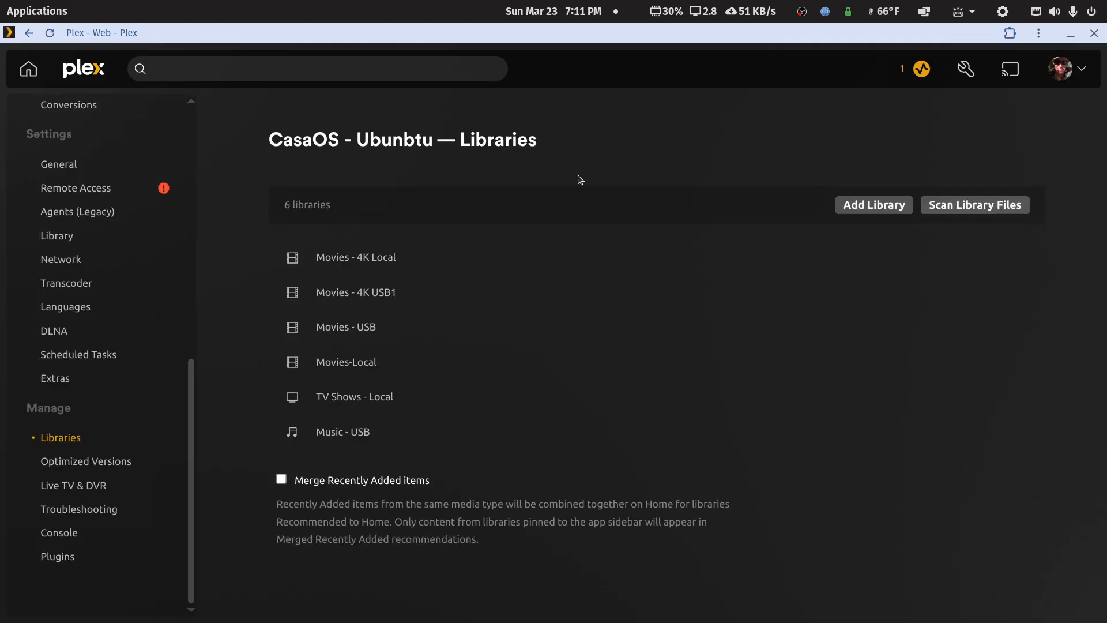
Delete the Movies - 4K USB1 library from the Plex server.
{"action": "left_click", "coordinate": [1025, 293]}
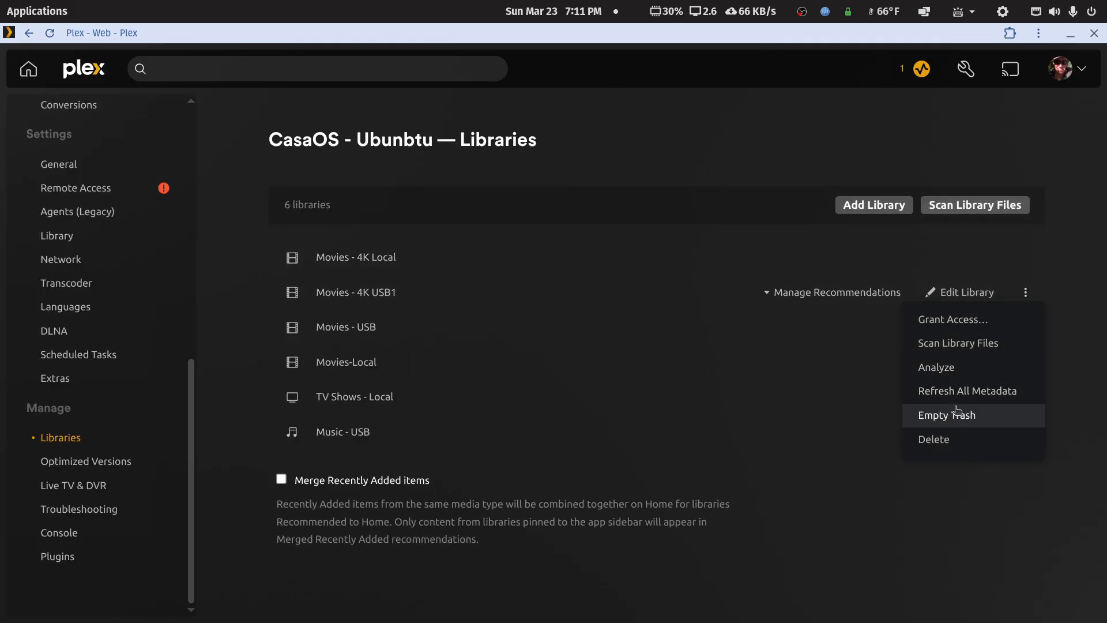
{"action": "left_click", "coordinate": [935, 441]}
{"action": "left_click", "coordinate": [387, 359]}
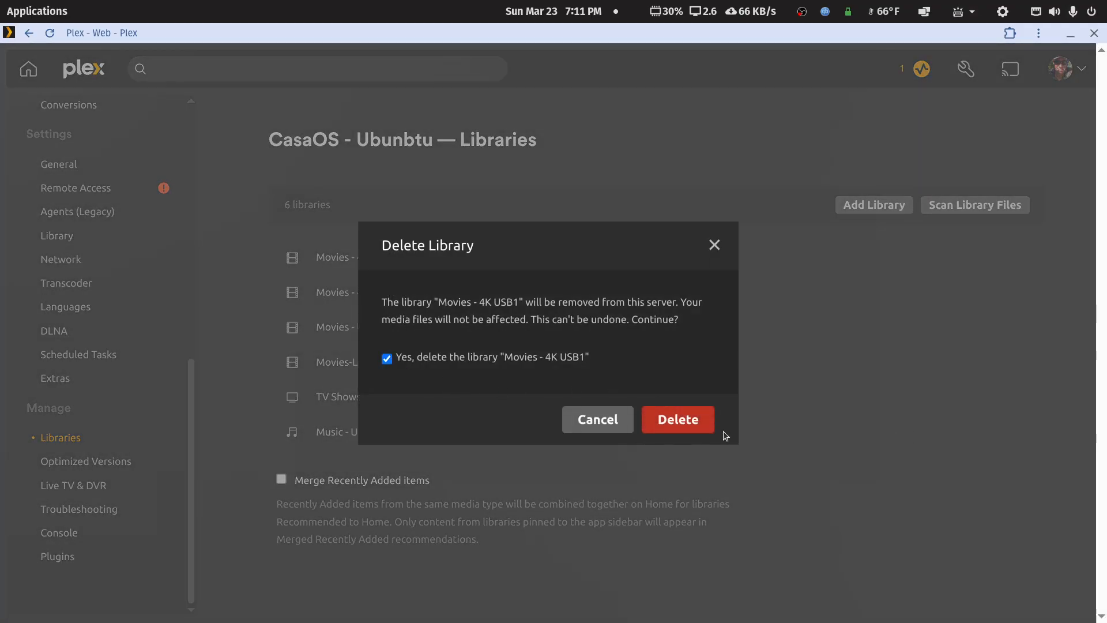
{"action": "left_click", "coordinate": [695, 421]}
Delete the Movies - USB library from the Plex server.
{"action": "mouse_move", "coordinate": [1045, 287]}
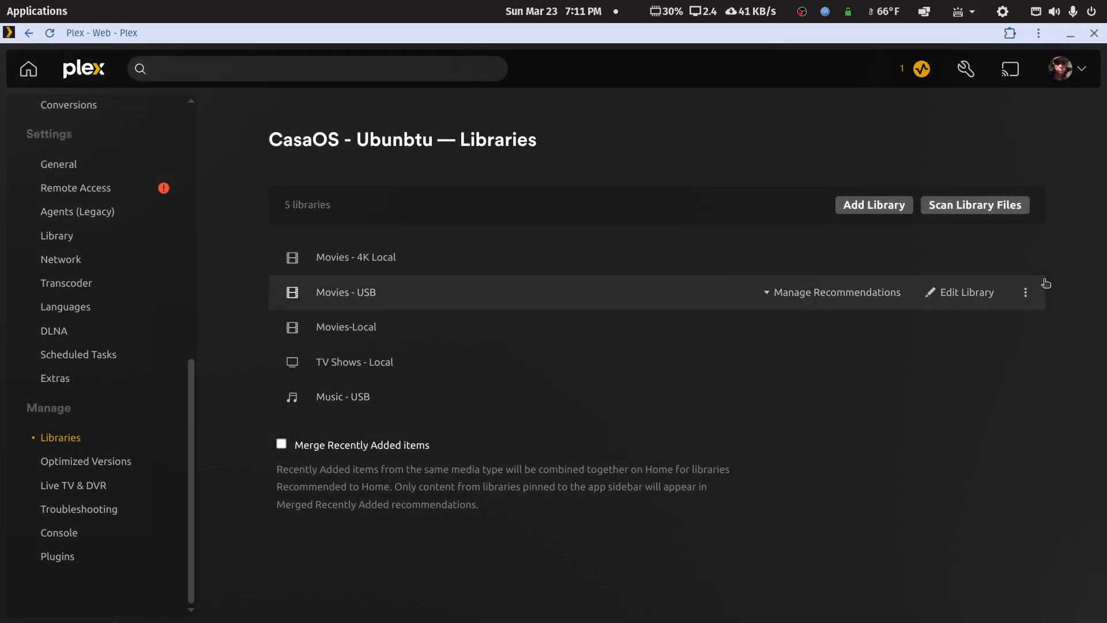
{"action": "left_click", "coordinate": [1025, 292]}
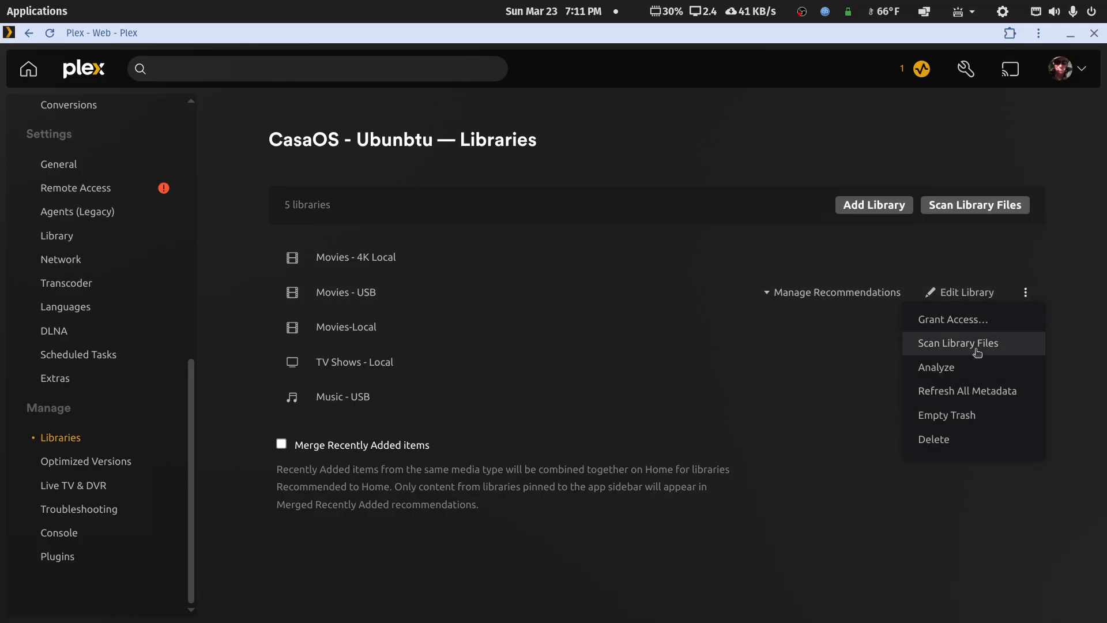
{"action": "left_click", "coordinate": [934, 439]}
{"action": "left_click", "coordinate": [387, 359]}
{"action": "left_click", "coordinate": [662, 421]}
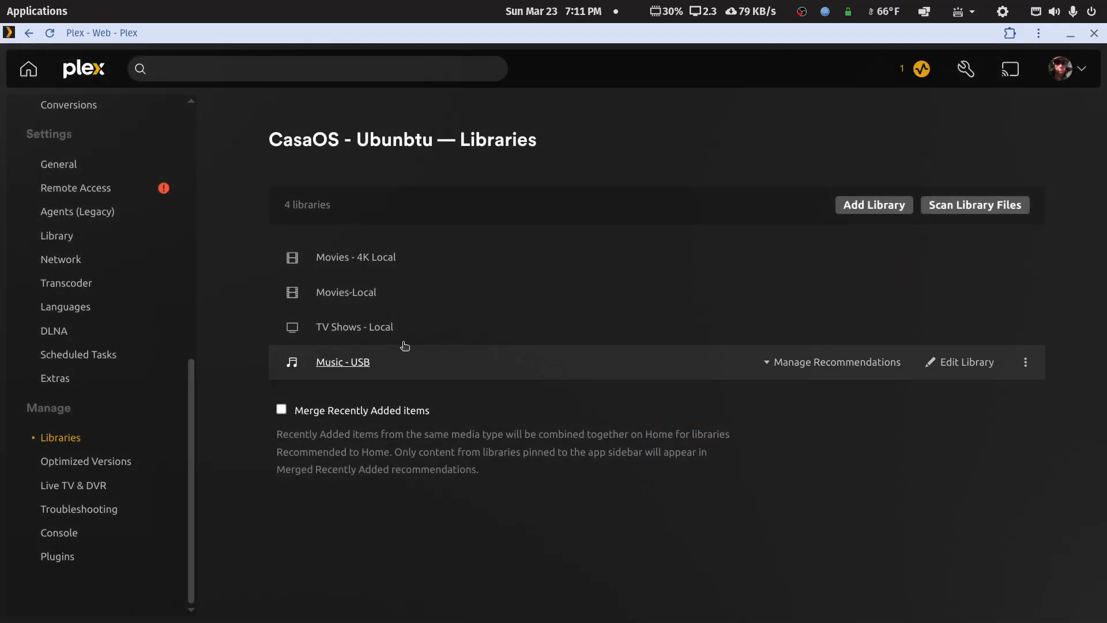
Delete the Music - USB library from the Plex server.
{"action": "left_click", "coordinate": [1026, 361]}
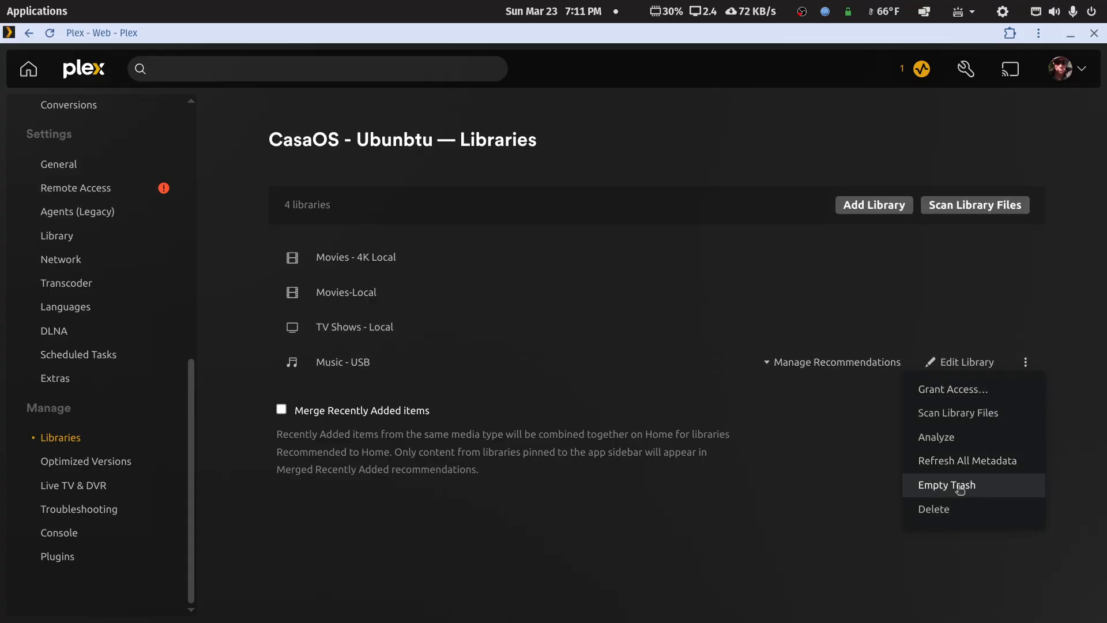
{"action": "left_click", "coordinate": [937, 510]}
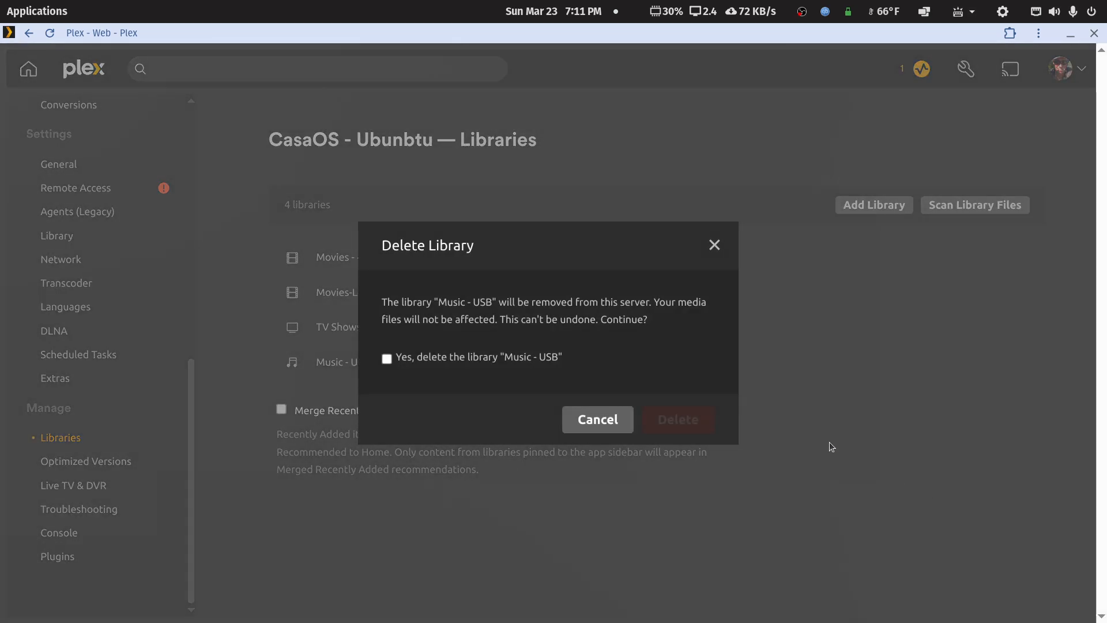
{"action": "left_click", "coordinate": [386, 358]}
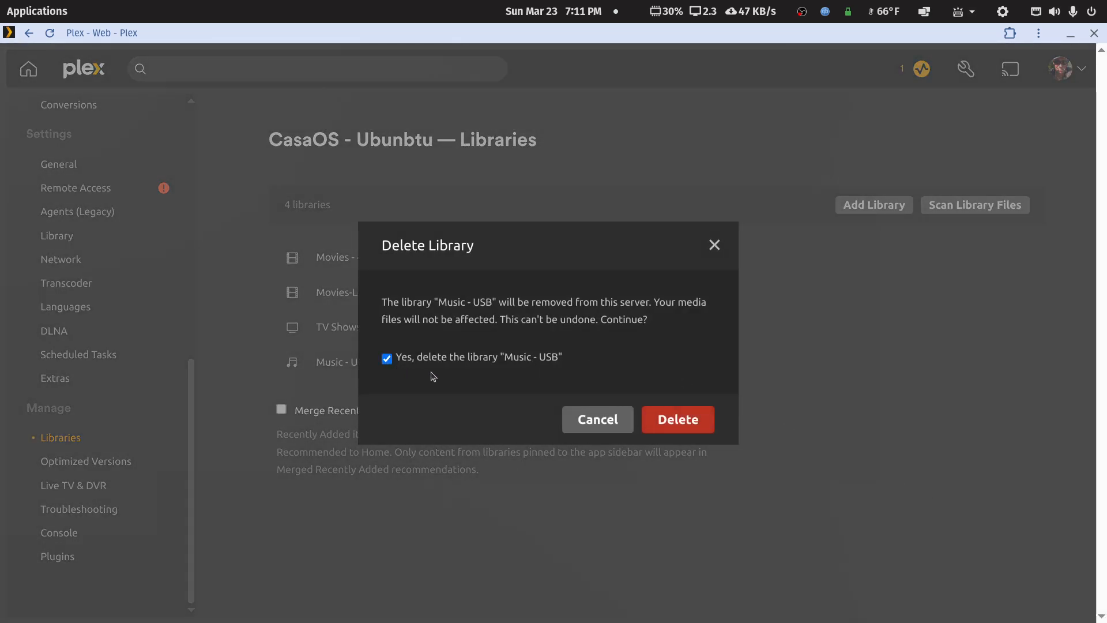
{"action": "left_click", "coordinate": [677, 421]}
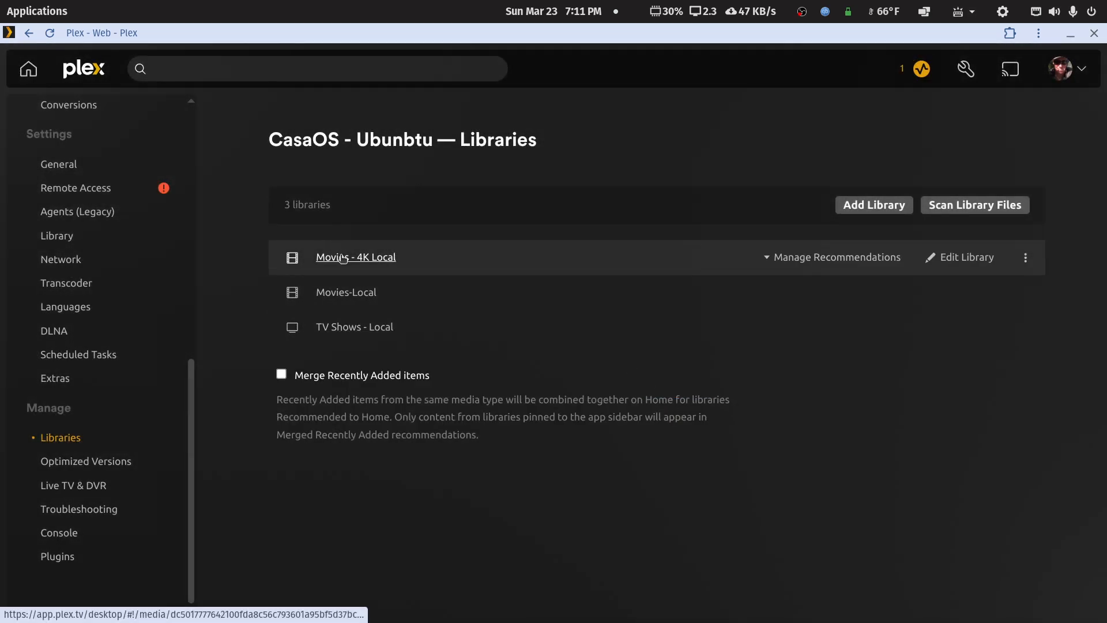
Test playback of the 8K and first Big Buck Bunny entries in Movies - 4K Local, stop each, and return to the server's Libraries page.
{"action": "left_click", "coordinate": [384, 258]}
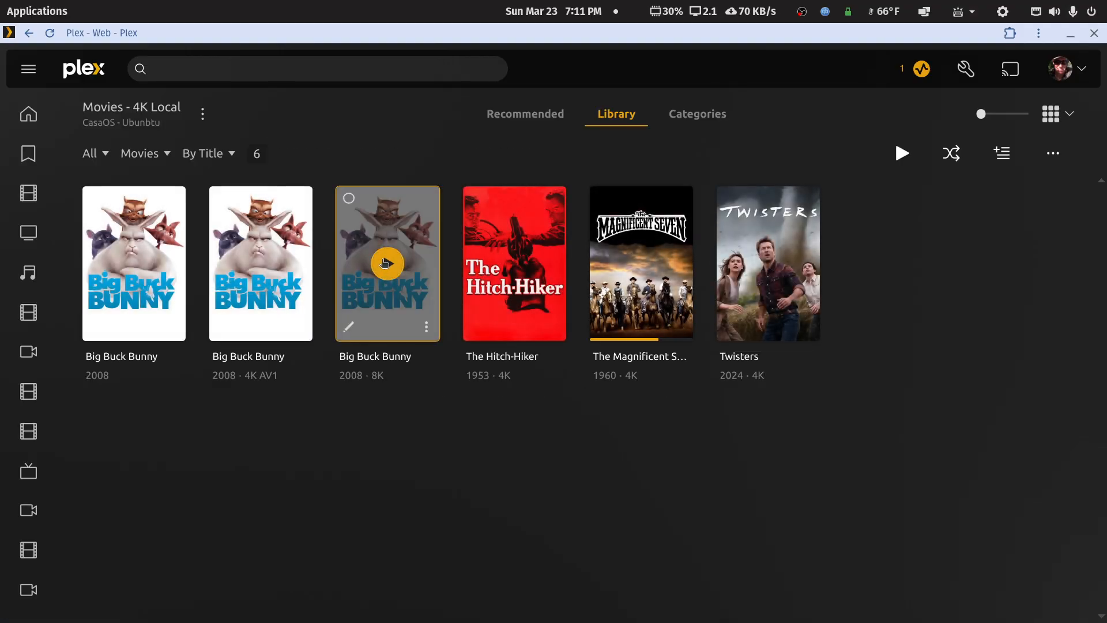
{"action": "left_click", "coordinate": [385, 263]}
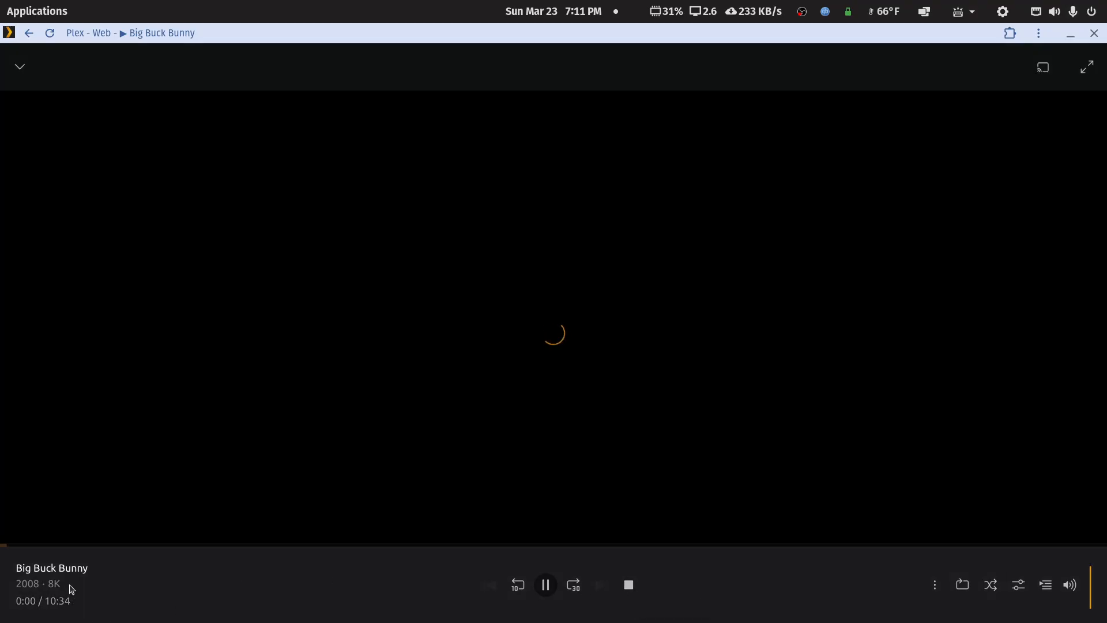
{"action": "left_click", "coordinate": [628, 584]}
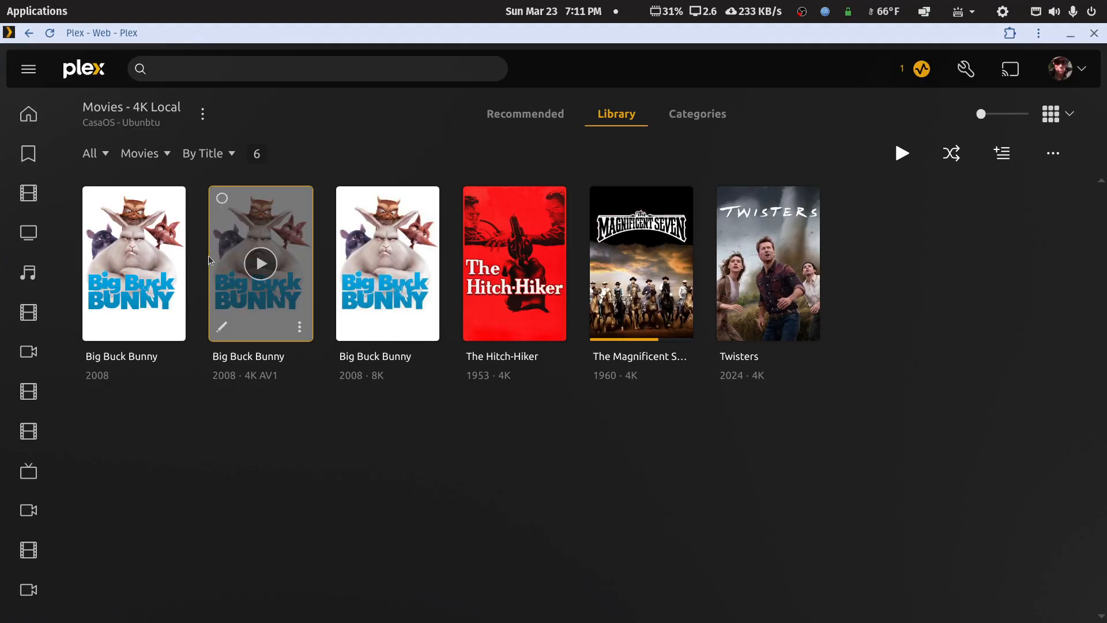
{"action": "left_click", "coordinate": [130, 264]}
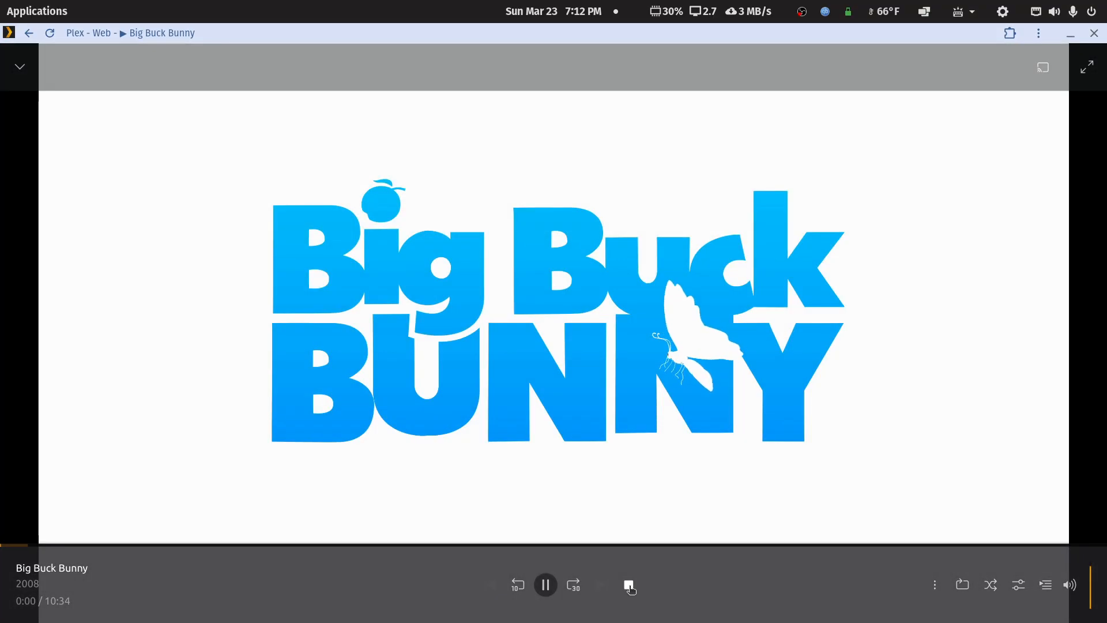
{"action": "left_click", "coordinate": [629, 585]}
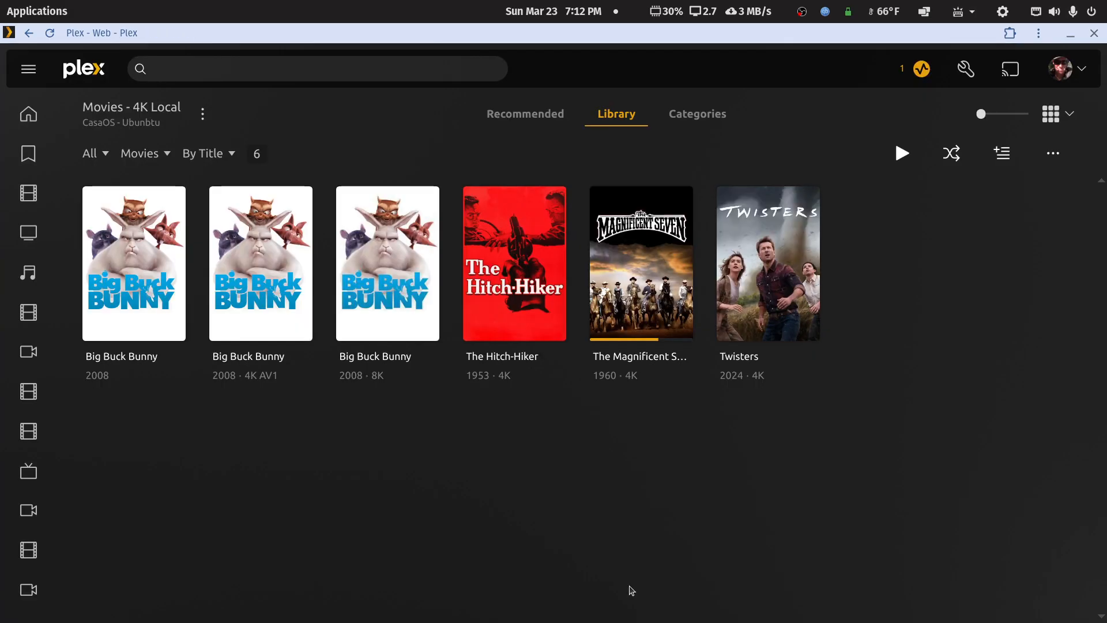
{"action": "right_click", "coordinate": [662, 66]}
{"action": "left_click", "coordinate": [678, 85]}
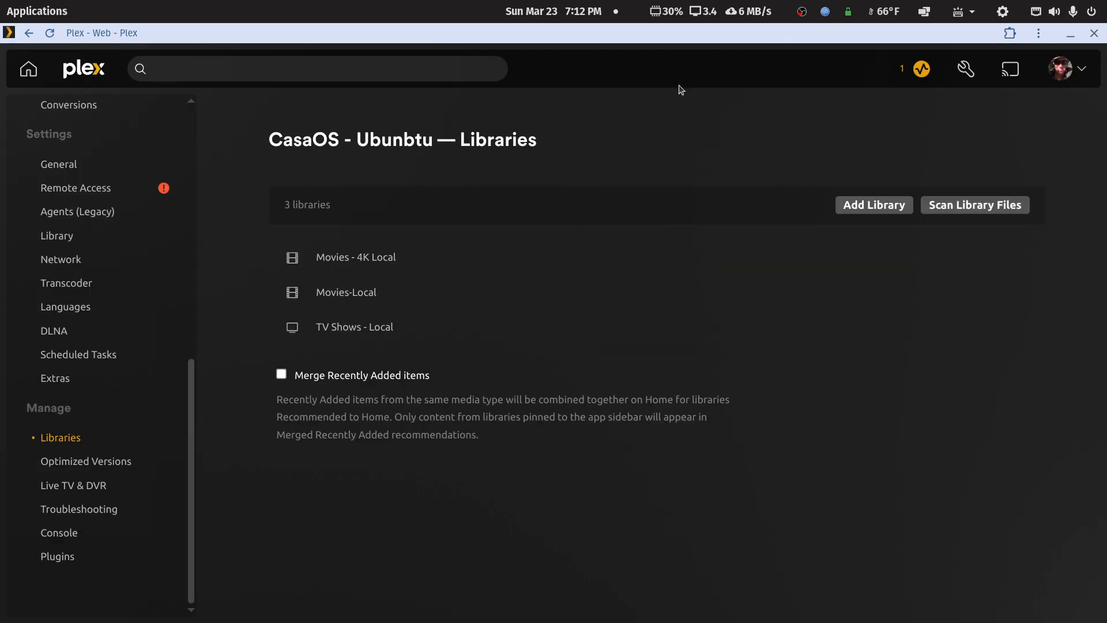
Open the Movies-Local library, test playback of Royal Wedding, stop it, and return to the Libraries page.
{"action": "left_click", "coordinate": [324, 296]}
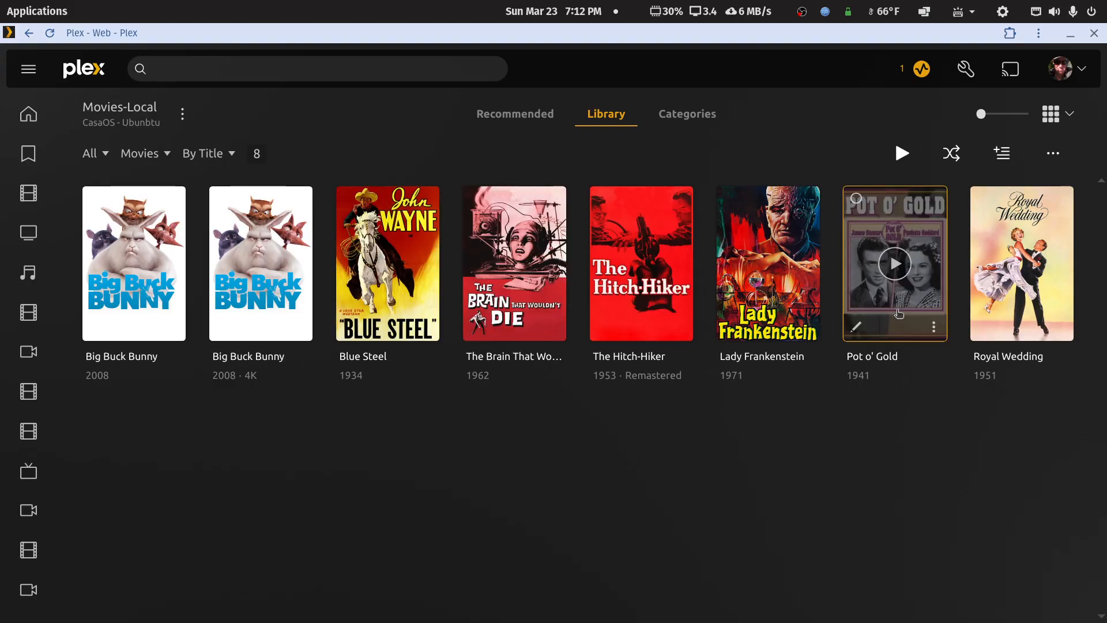
{"action": "left_click", "coordinate": [1019, 273]}
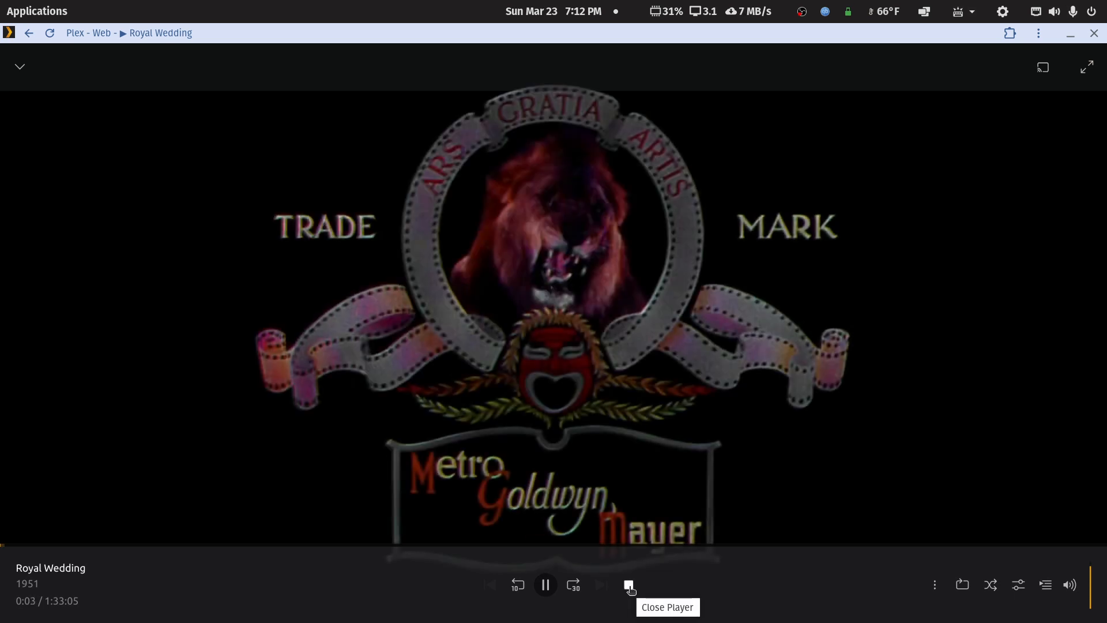
{"action": "left_click", "coordinate": [629, 585]}
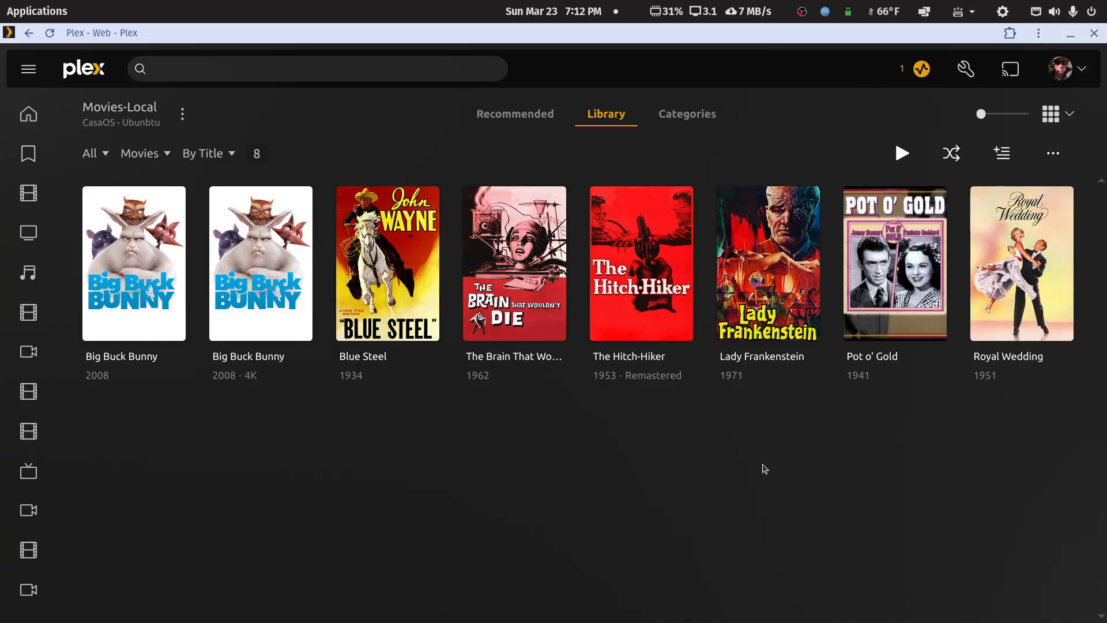
{"action": "right_click", "coordinate": [413, 39]}
{"action": "left_click", "coordinate": [424, 56]}
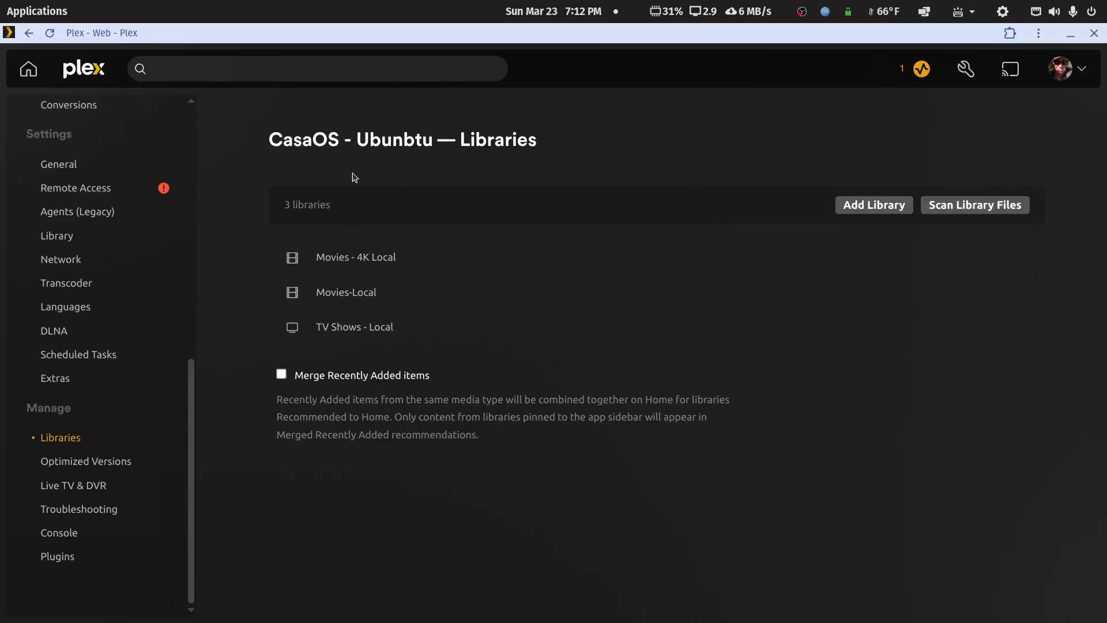
Open the TV Shows - Local library and briefly play Episode 14 from Season 1 of Life With Elizabeth, then close the player.
{"action": "left_click", "coordinate": [356, 329]}
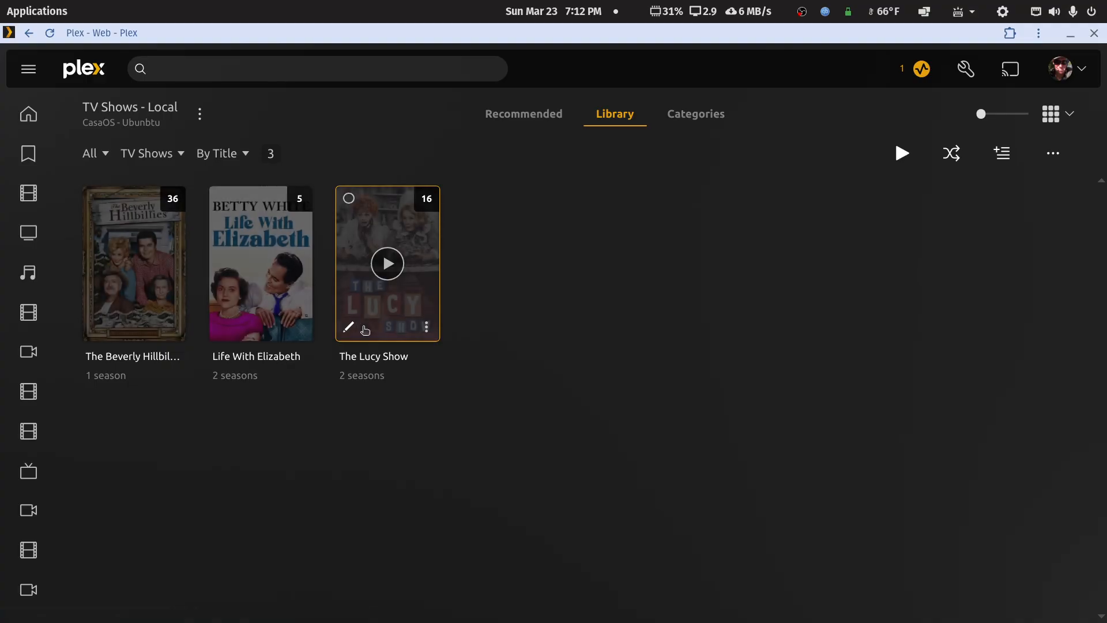
{"action": "left_click", "coordinate": [280, 228]}
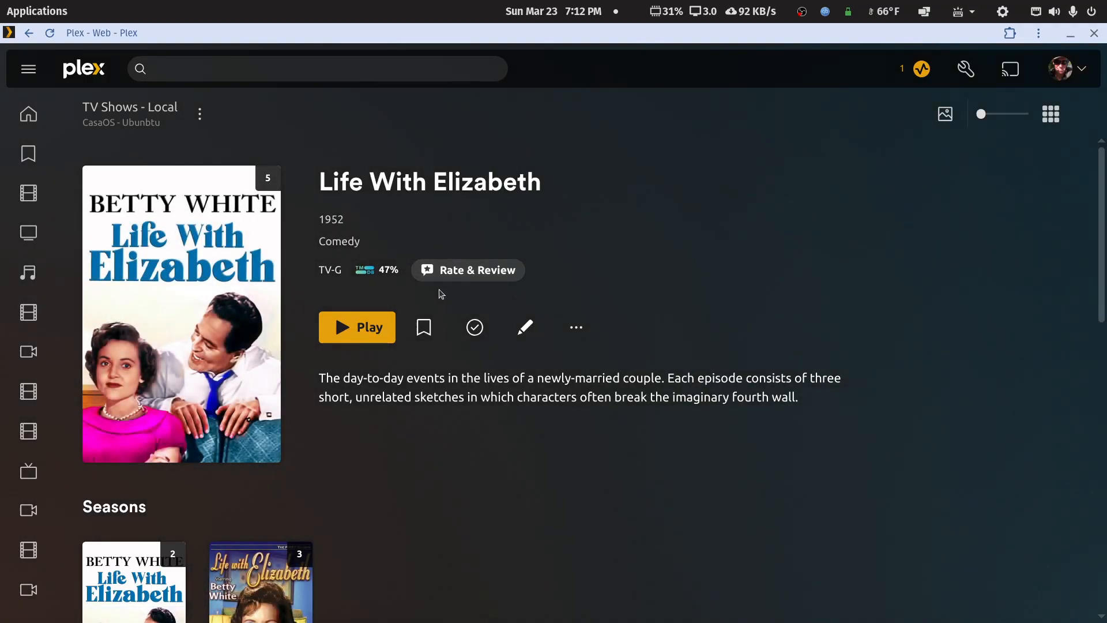
{"action": "scroll", "coordinate": [508, 348], "scroll_direction": "down", "scroll_amount": 2}
{"action": "scroll", "coordinate": [502, 355], "scroll_direction": "down", "scroll_amount": 1}
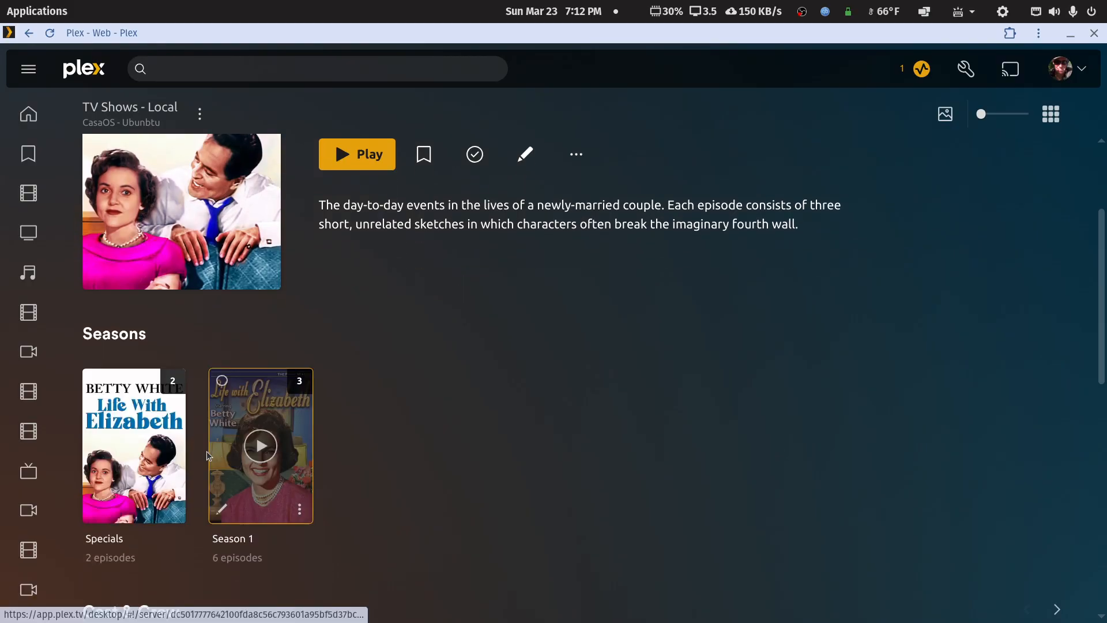
{"action": "scroll", "coordinate": [308, 444], "scroll_direction": "down", "scroll_amount": 5}
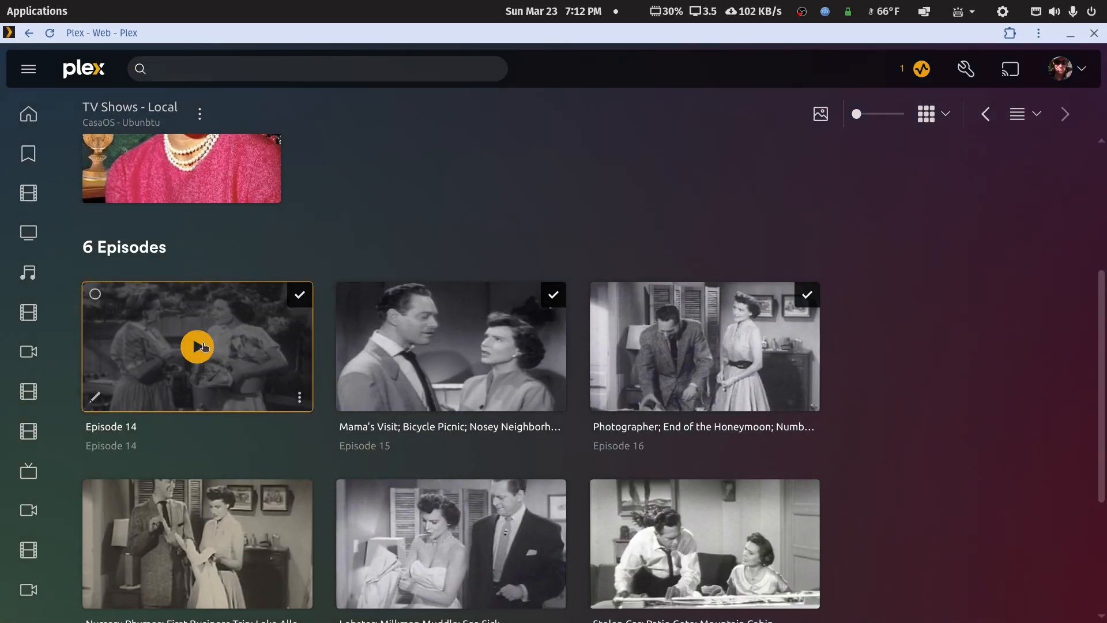
{"action": "left_click", "coordinate": [199, 347]}
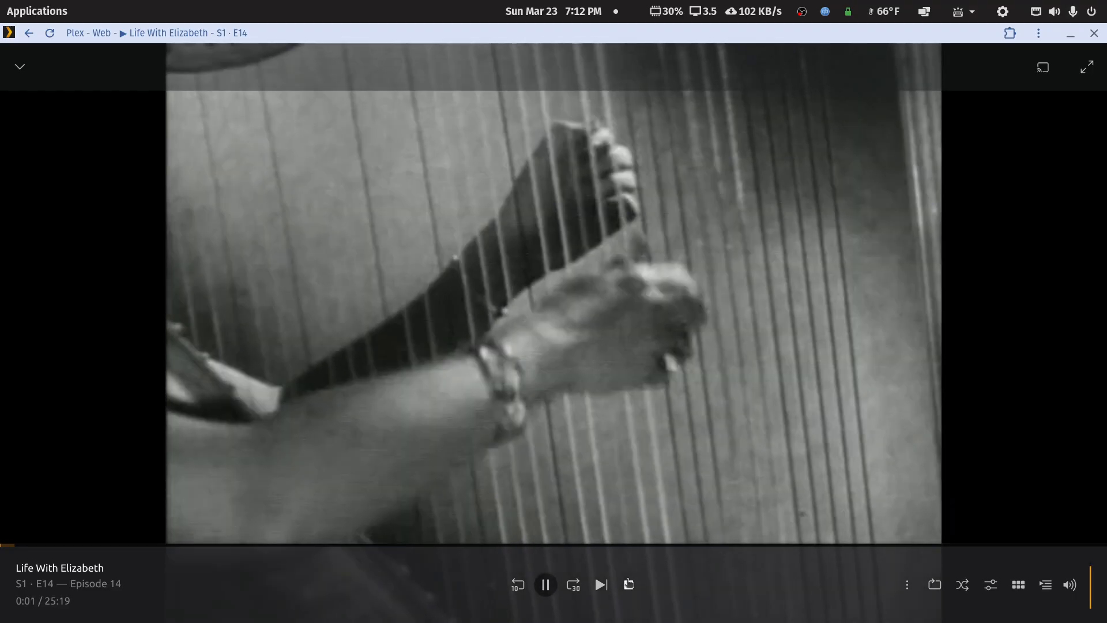
{"action": "left_click", "coordinate": [629, 585]}
Go back from the season's episode list through the TV Shows - Local library to the server's Libraries management page.
{"action": "right_click", "coordinate": [579, 174]}
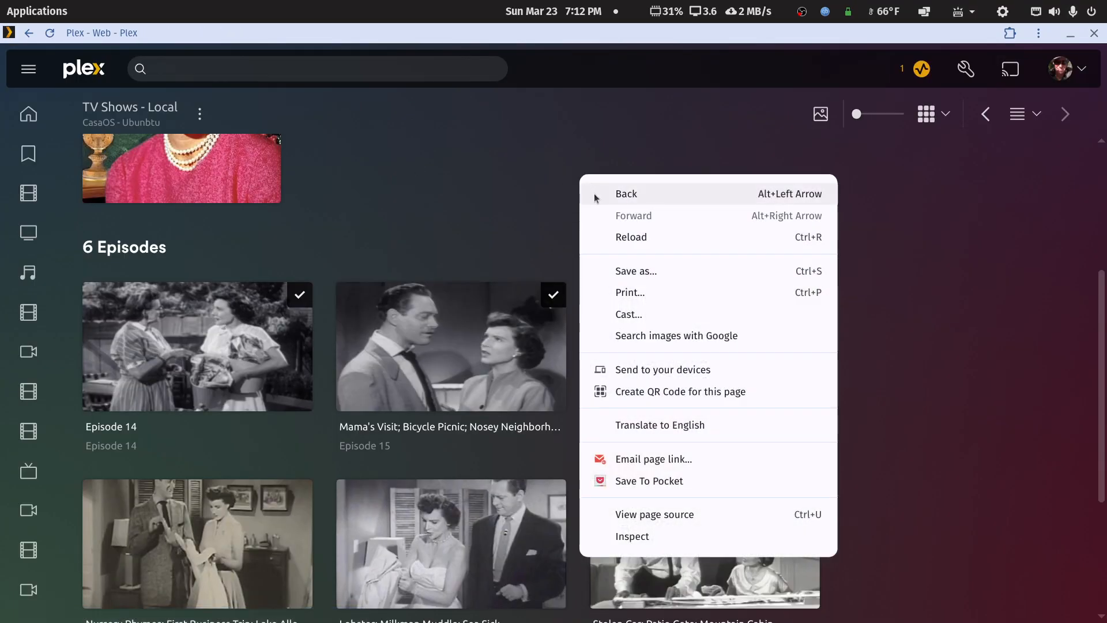
{"action": "left_click", "coordinate": [595, 198]}
{"action": "right_click", "coordinate": [629, 118]}
{"action": "left_click", "coordinate": [645, 133]}
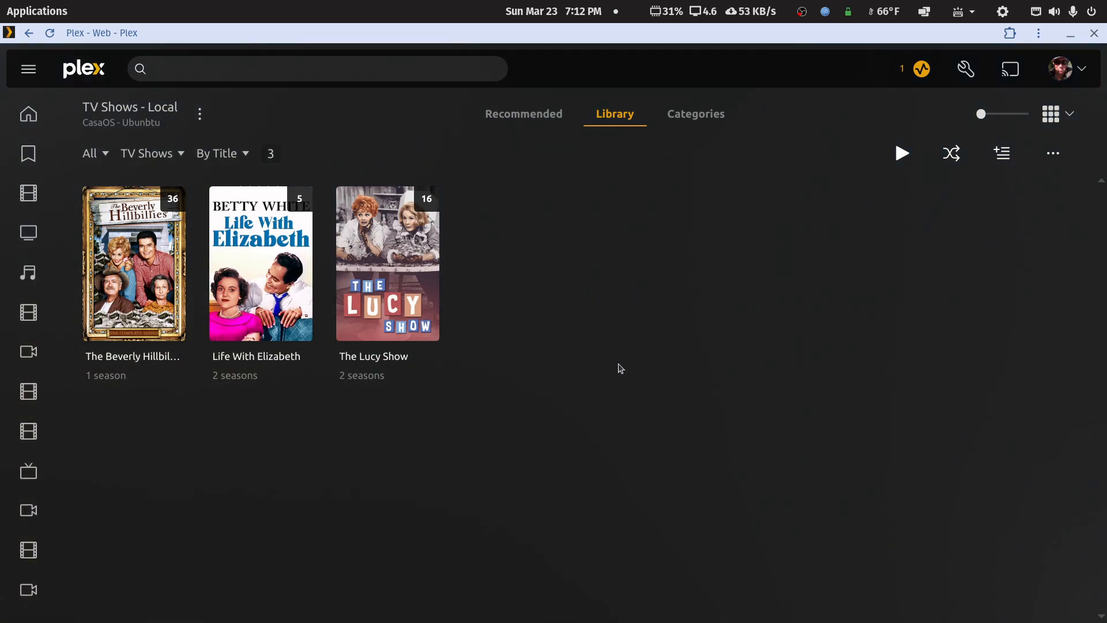
{"action": "right_click", "coordinate": [732, 54]}
{"action": "left_click", "coordinate": [748, 74]}
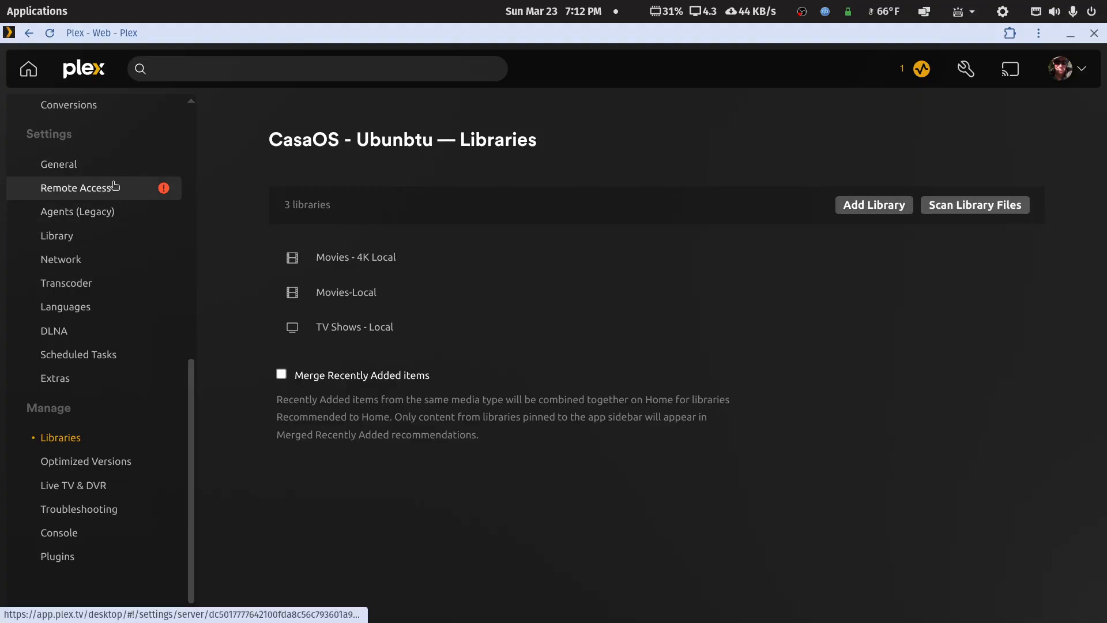
Start a new library of type Music, name it Music - USB, and continue to its folder selection.
{"action": "mouse_move", "coordinate": [991, 247]}
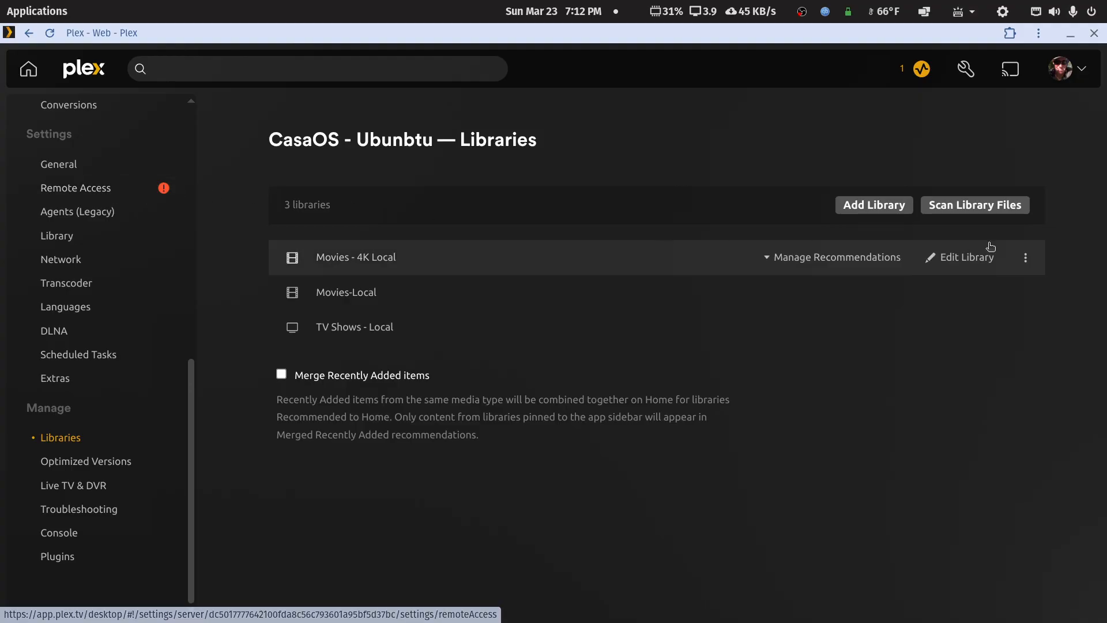
{"action": "left_click", "coordinate": [875, 205]}
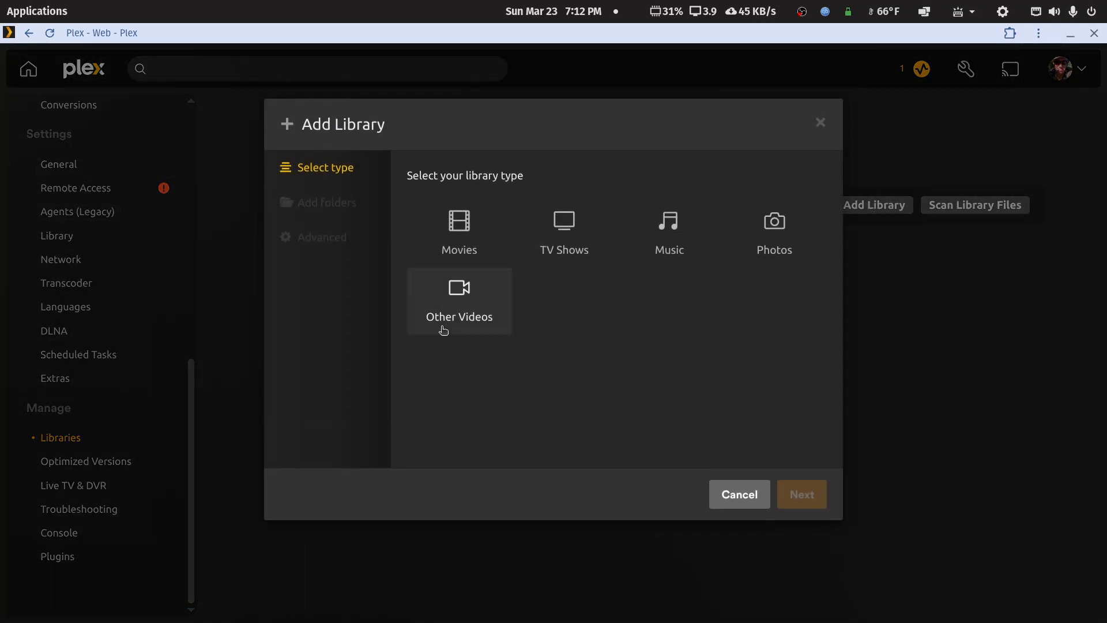
{"action": "left_click", "coordinate": [667, 245]}
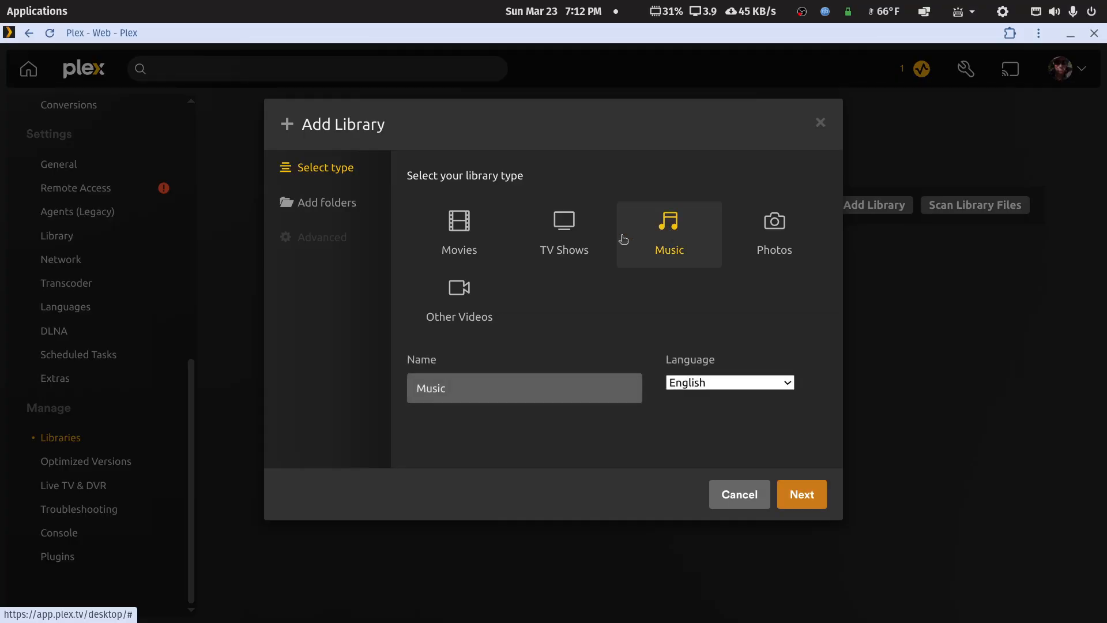
{"action": "left_click", "coordinate": [499, 388]}
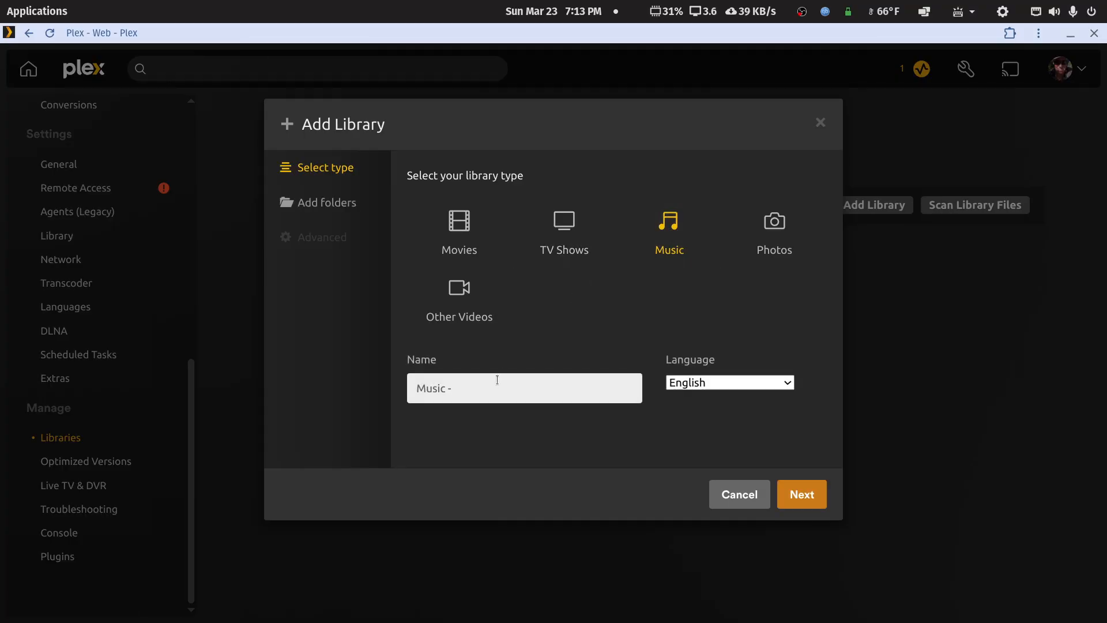
{"action": "type", "text": "- USB"}
{"action": "left_click", "coordinate": [796, 503]}
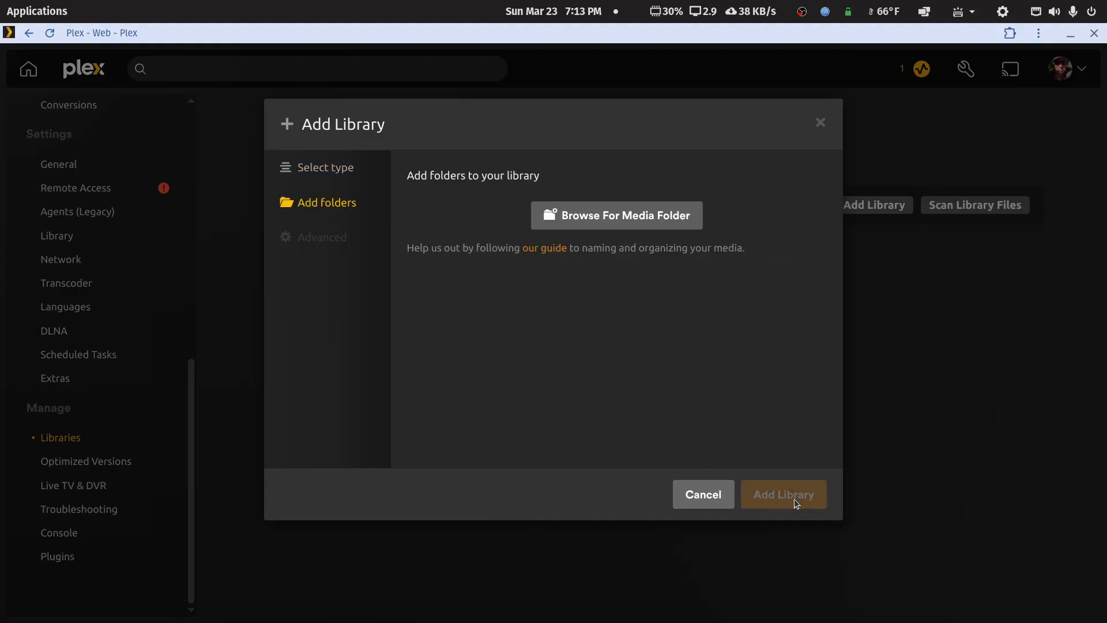
Assign the /PlexMediaUSB1/music folder to the new music library and create the library.
{"action": "left_click", "coordinate": [647, 218]}
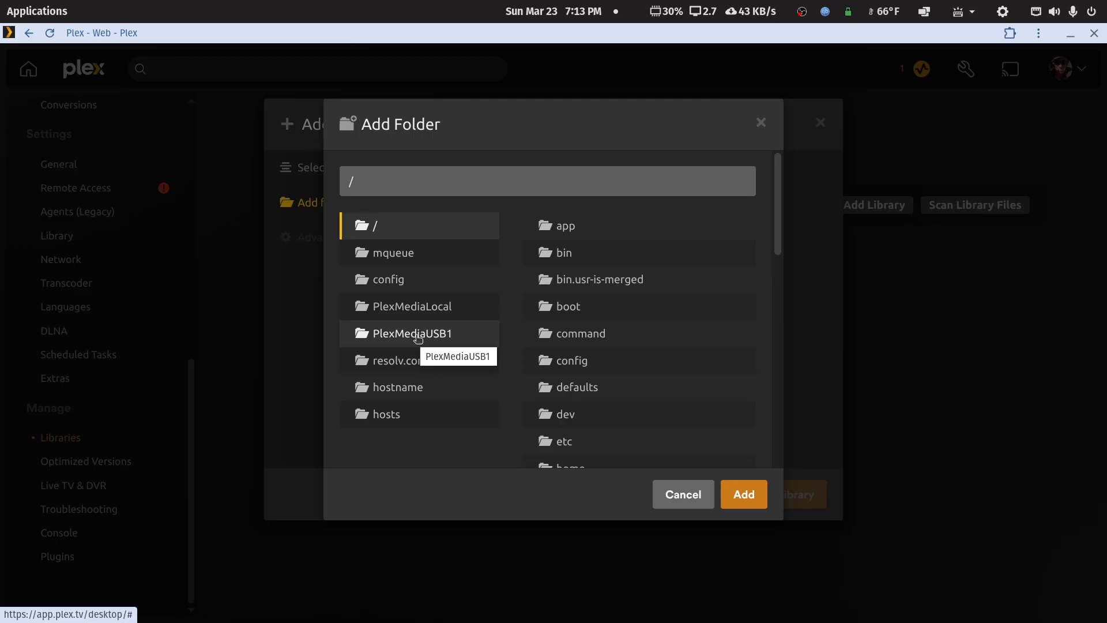
{"action": "left_click", "coordinate": [420, 338]}
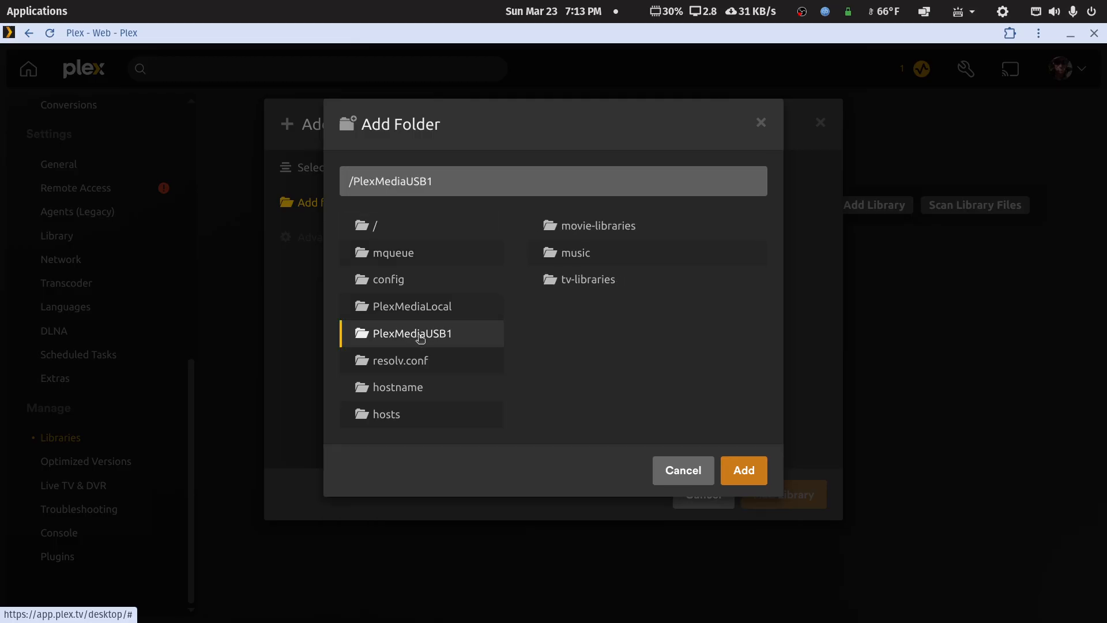
{"action": "left_click", "coordinate": [575, 259]}
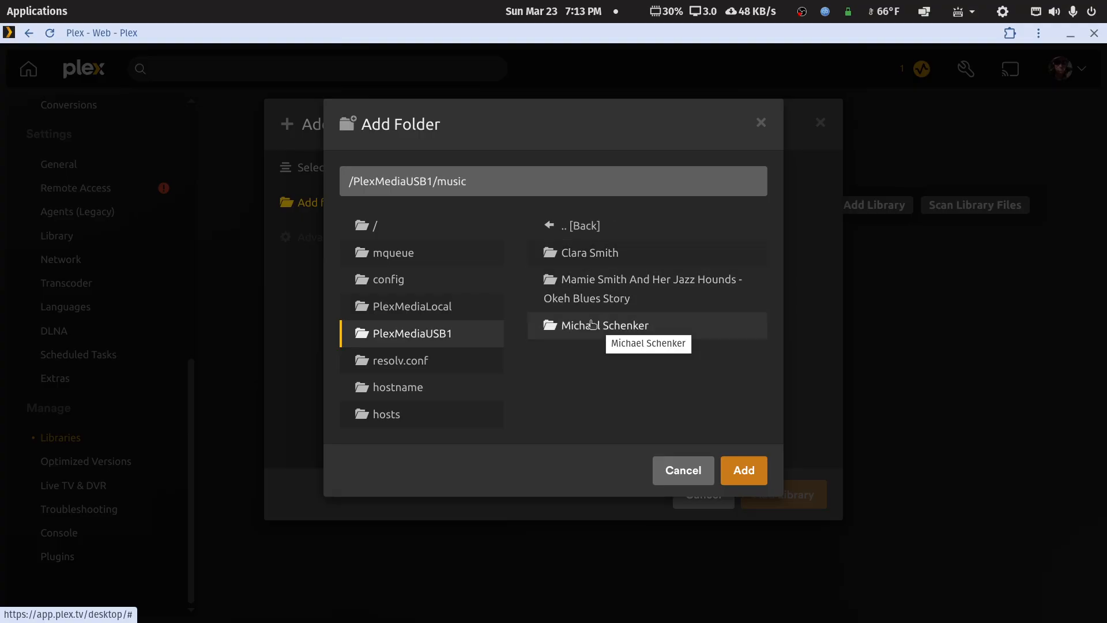
{"action": "left_click", "coordinate": [745, 471]}
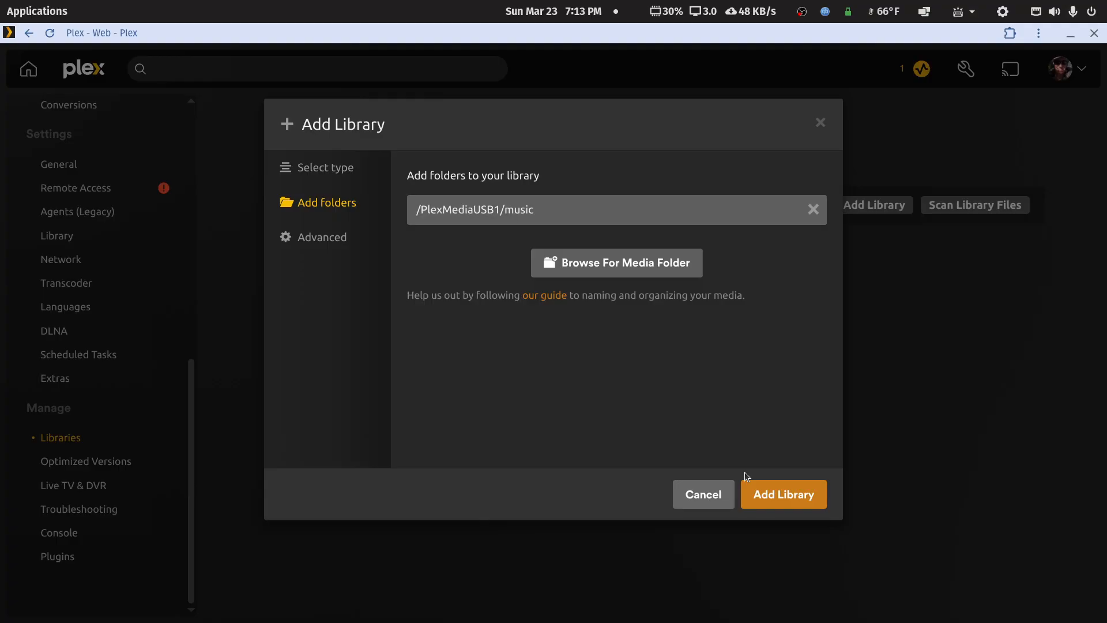
{"action": "left_click", "coordinate": [780, 496]}
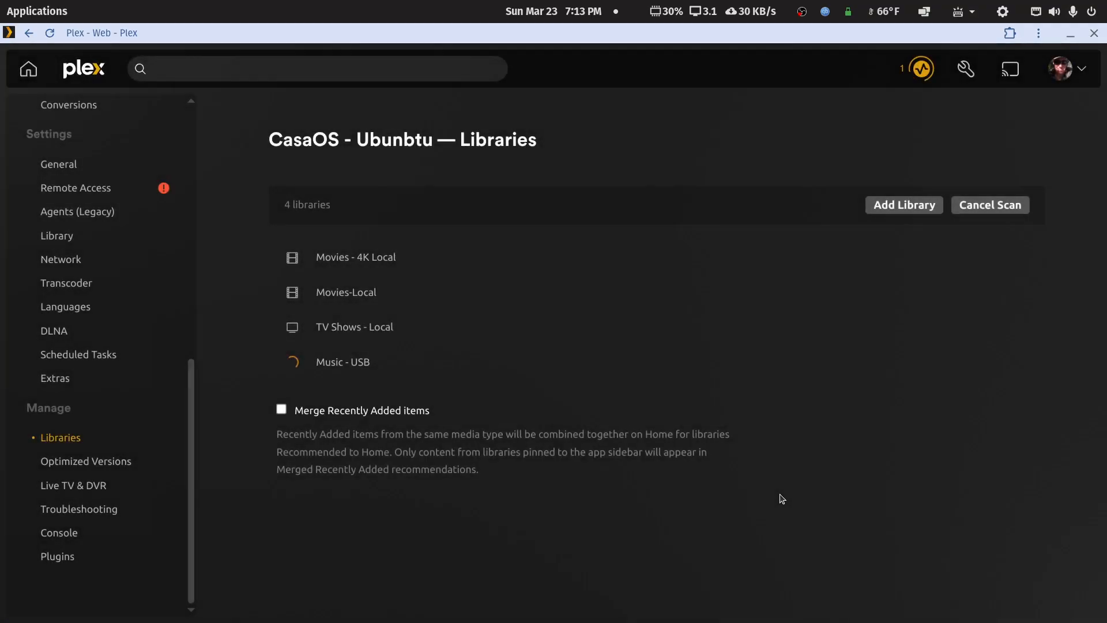
Open the Music - USB library's full listing, briefly play the artist Clara Smith, and stop playback.
{"action": "left_click", "coordinate": [323, 363]}
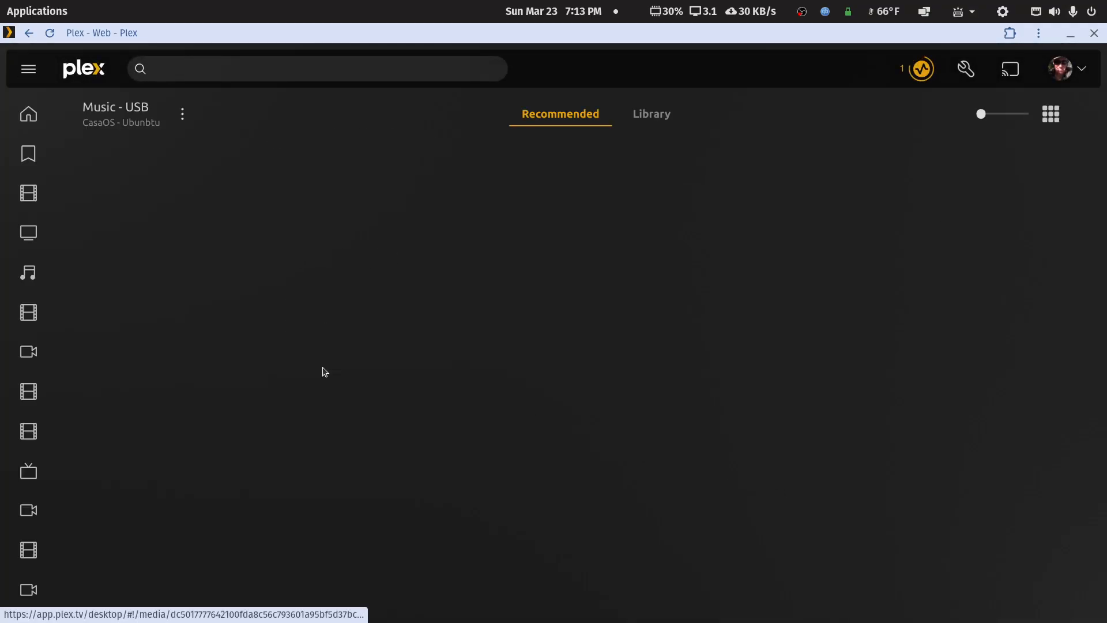
{"action": "left_click", "coordinate": [646, 115]}
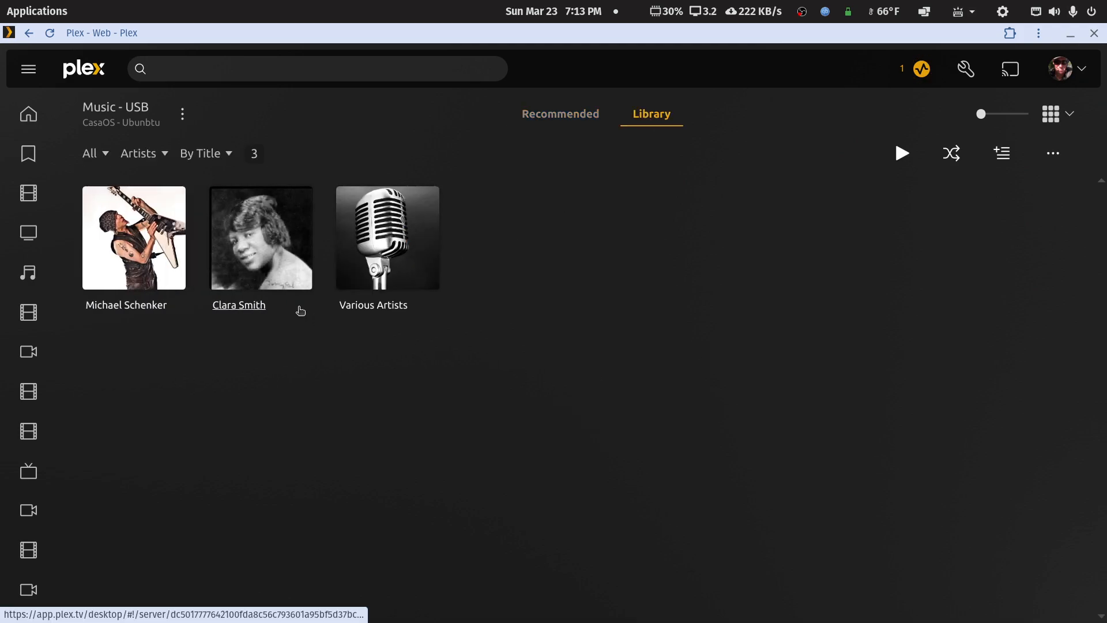
{"action": "left_click", "coordinate": [297, 231]}
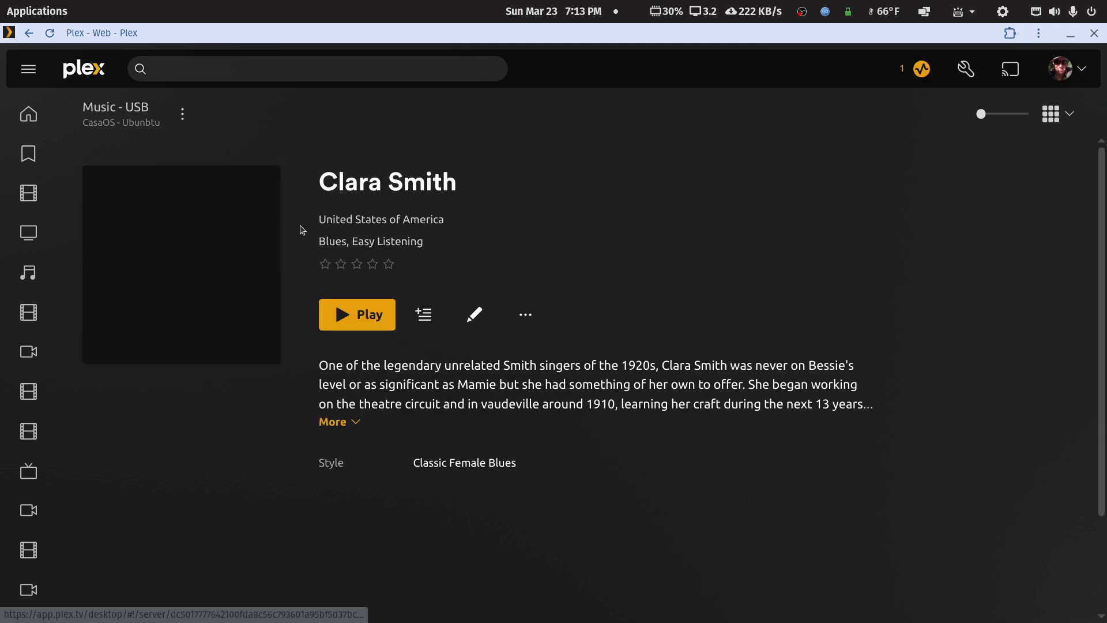
{"action": "scroll", "coordinate": [378, 525], "scroll_direction": "down", "scroll_amount": 2}
{"action": "scroll", "coordinate": [390, 358], "scroll_direction": "up", "scroll_amount": 2}
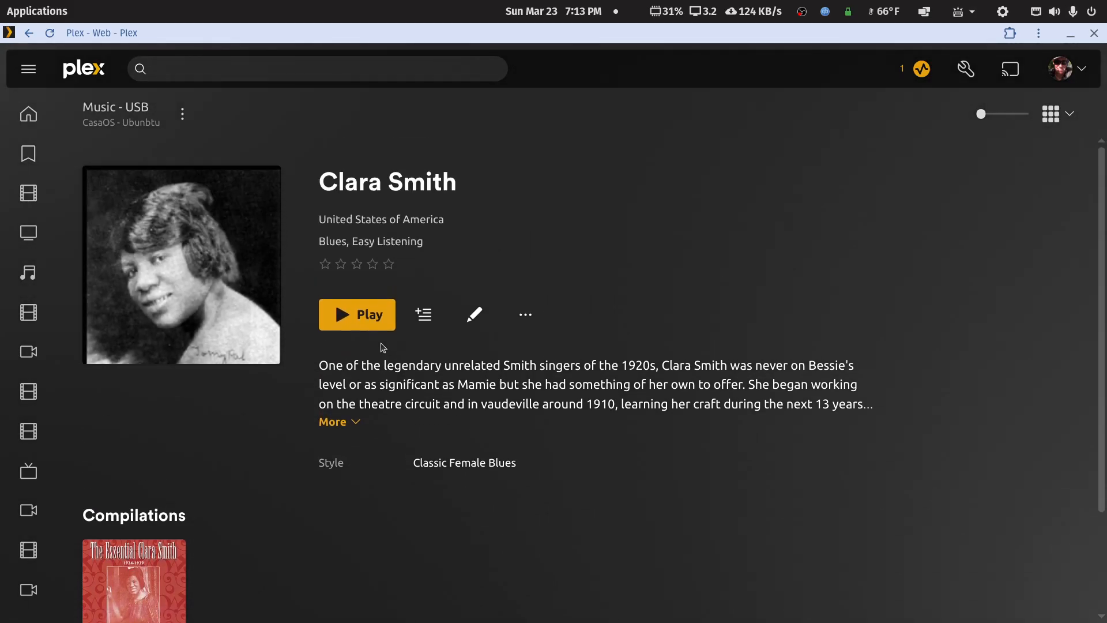
{"action": "left_click", "coordinate": [367, 325]}
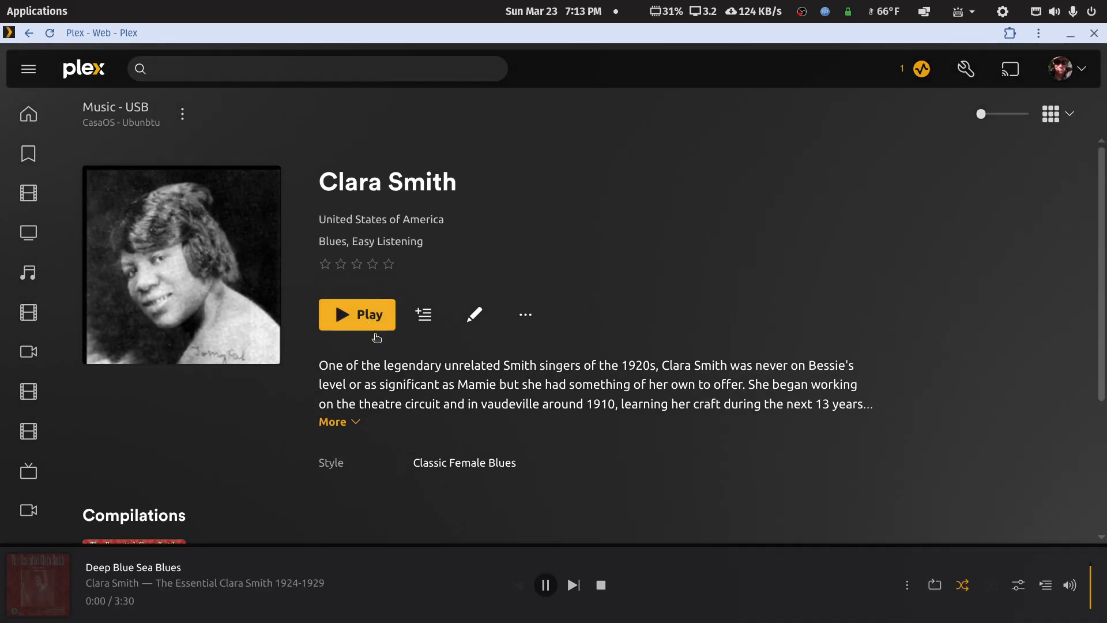
{"action": "left_click", "coordinate": [600, 585]}
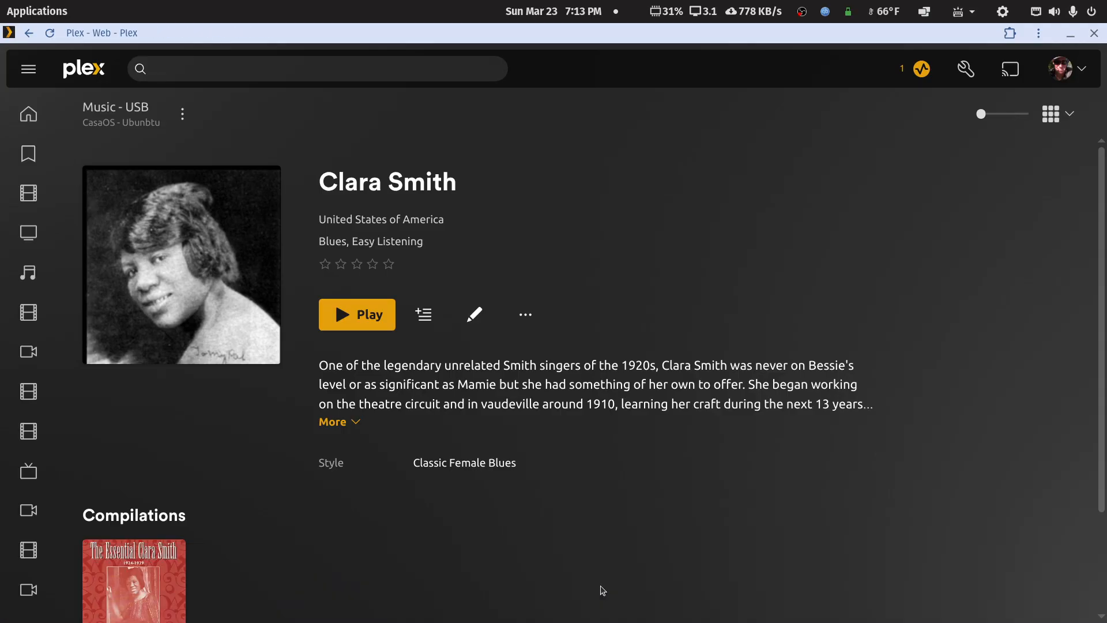
Go back from the artist page to the server's Libraries management page and minimize the Plex window.
{"action": "right_click", "coordinate": [703, 86]}
{"action": "left_click", "coordinate": [725, 110]}
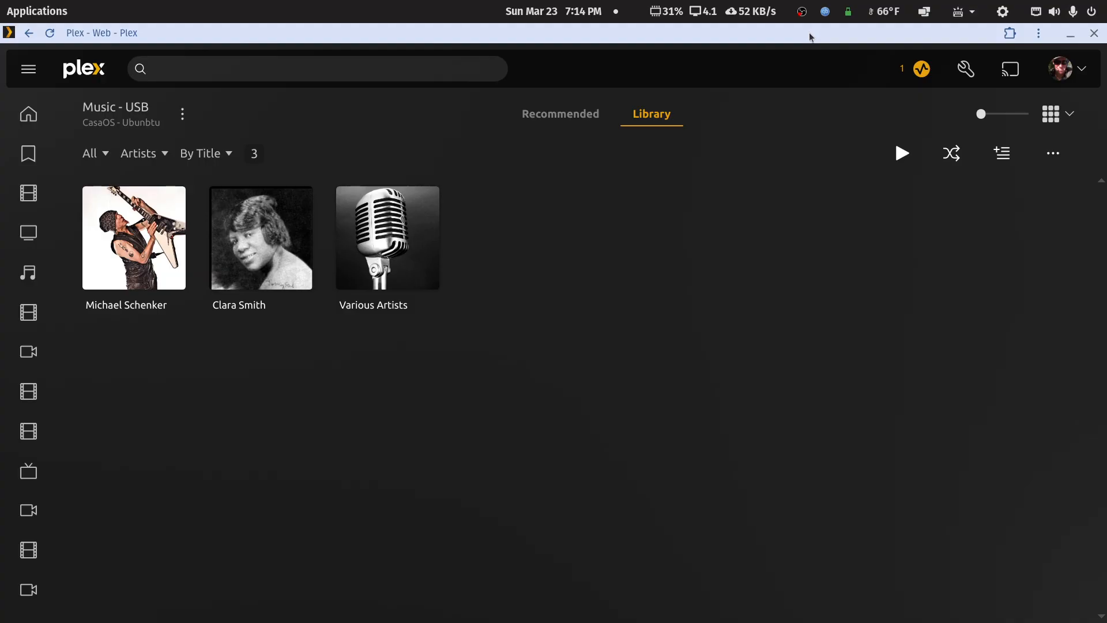
{"action": "right_click", "coordinate": [790, 72]}
{"action": "left_click", "coordinate": [803, 92]}
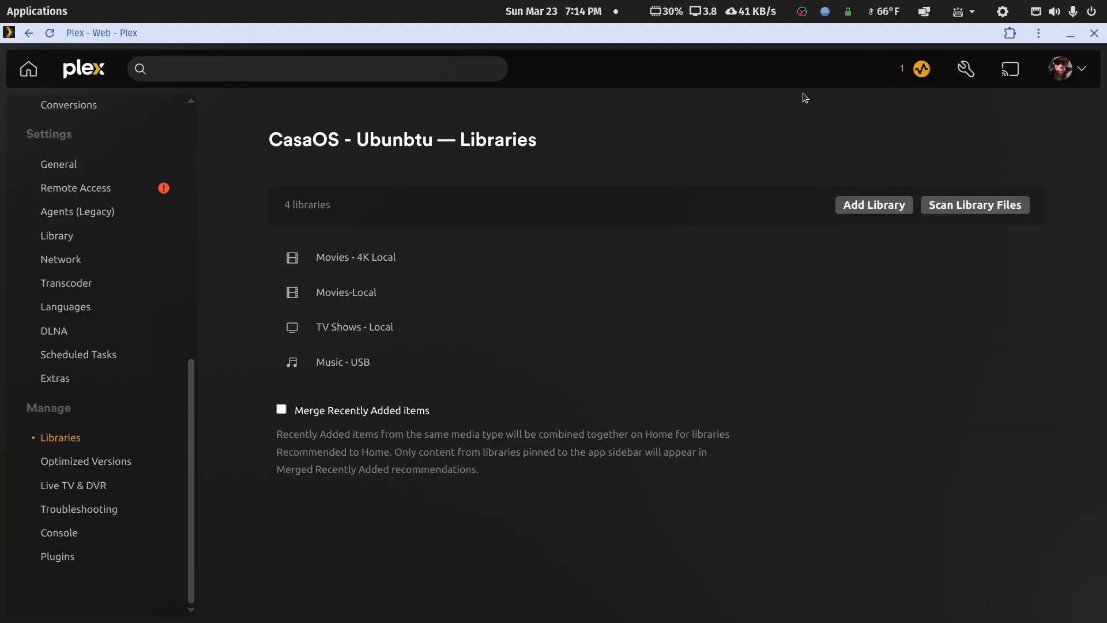
{"action": "right_click", "coordinate": [777, 73]}
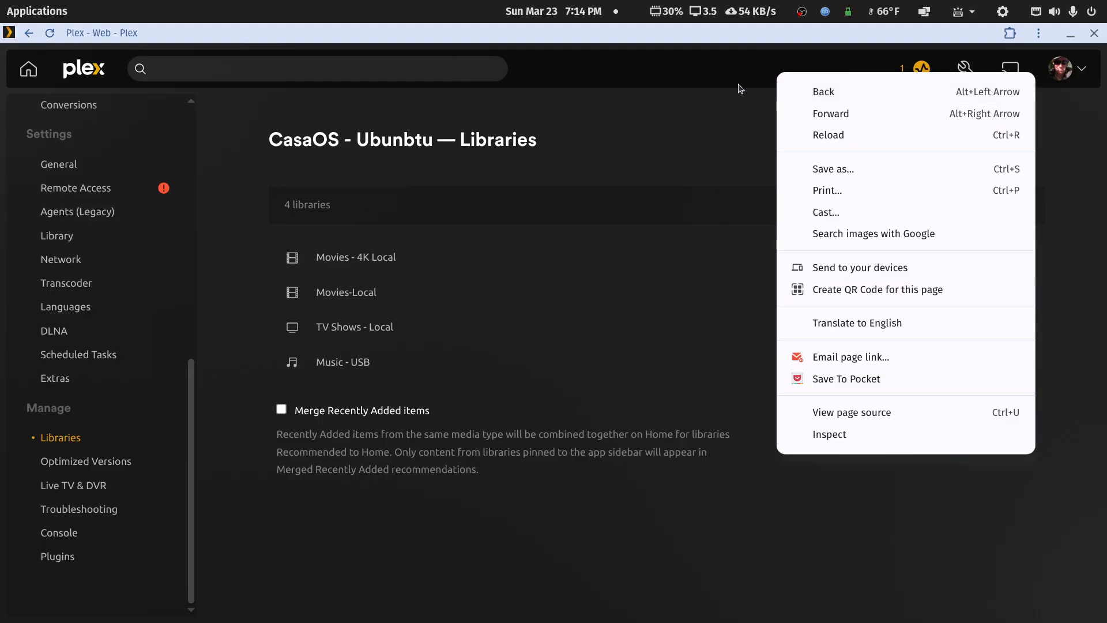
{"action": "left_click", "coordinate": [1068, 36]}
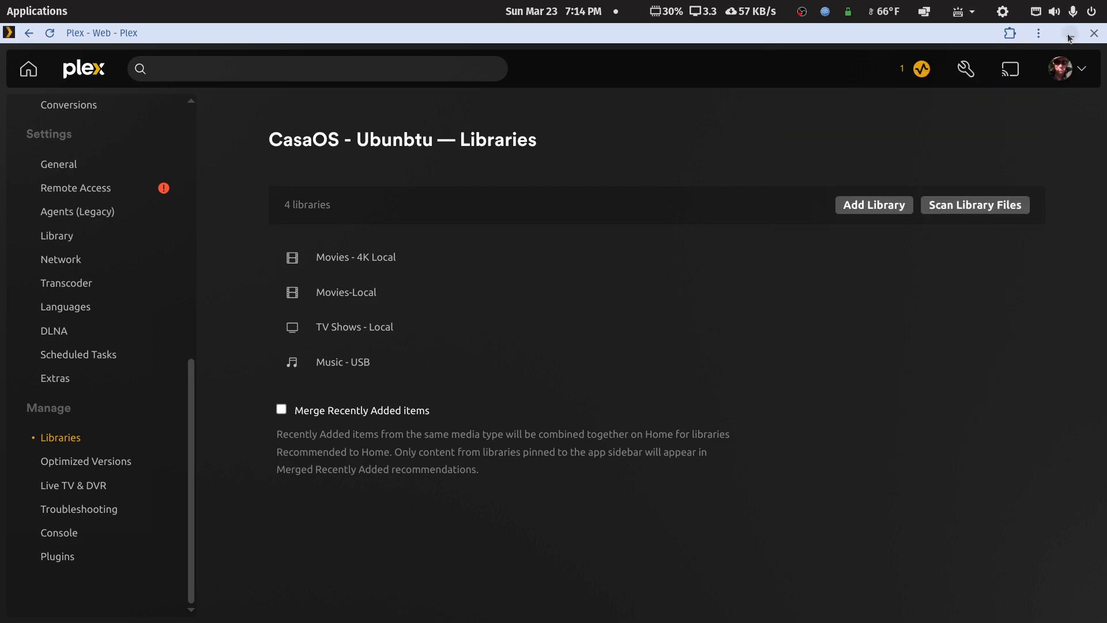
{"action": "left_click", "coordinate": [1069, 35]}
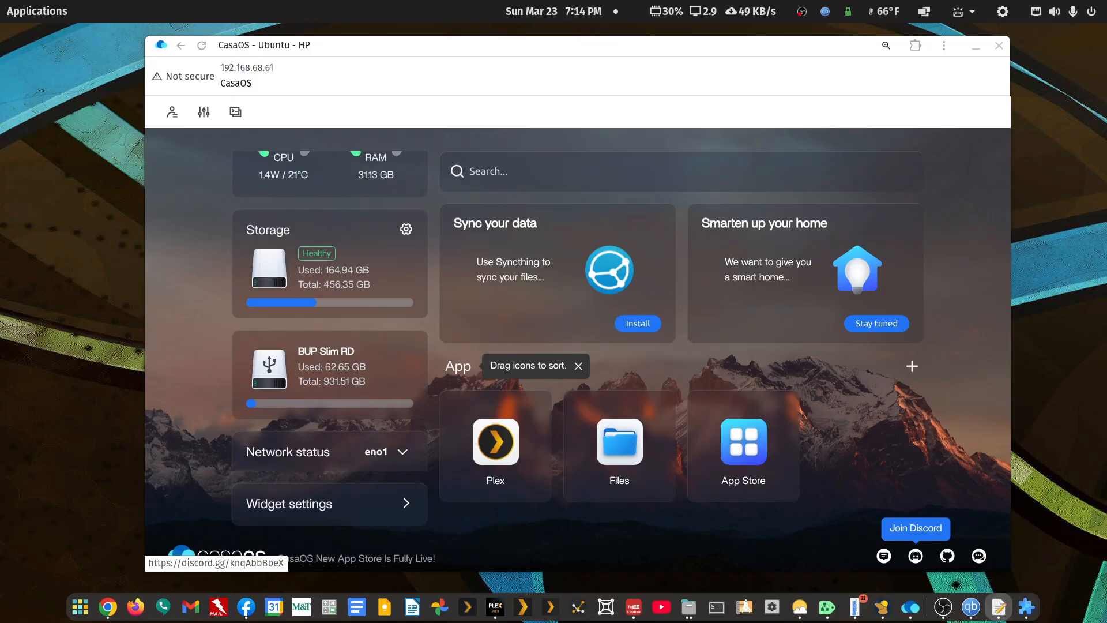
Bring up the untitled notes document and move and narrow the CasaOS window so both sit side by side.
{"action": "left_click", "coordinate": [999, 607]}
{"action": "left_click_drag", "start_coordinate": [1009, 121], "coordinate": [925, 83]}
{"action": "left_click_drag", "start_coordinate": [856, 56], "coordinate": [733, 53]}
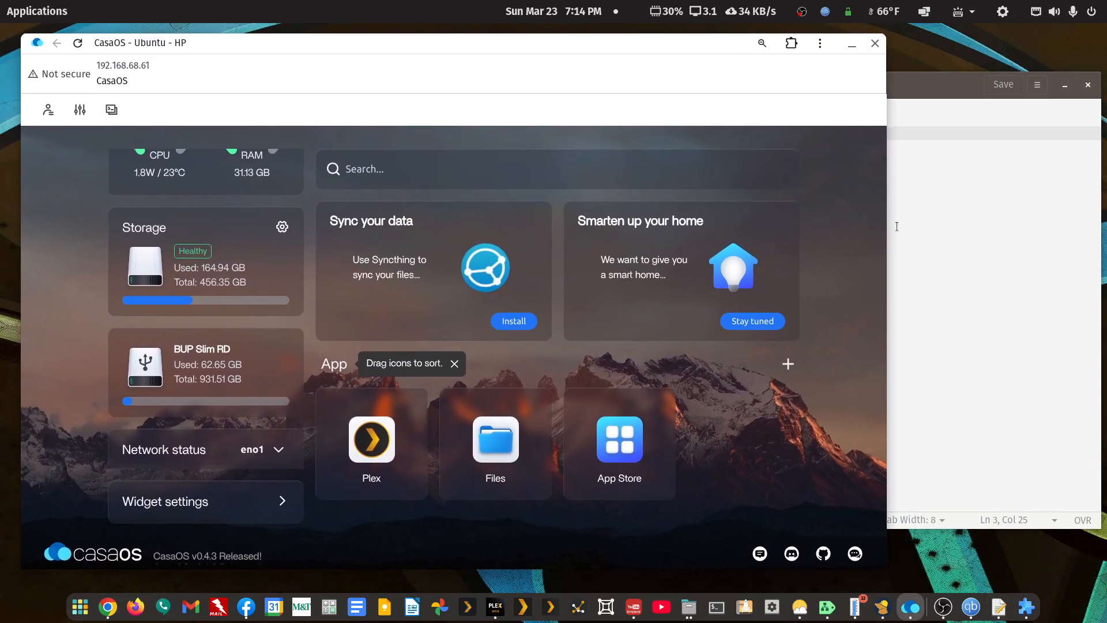
{"action": "left_click_drag", "start_coordinate": [884, 239], "coordinate": [718, 318]}
{"action": "left_click_drag", "start_coordinate": [564, 333], "coordinate": [700, 342]}
{"action": "scroll", "coordinate": [280, 231], "scroll_direction": "down", "scroll_amount": 4}
{"action": "scroll", "coordinate": [281, 226], "scroll_direction": "up", "scroll_amount": 4}
{"action": "scroll", "coordinate": [281, 226], "scroll_direction": "down", "scroll_amount": 4}
{"action": "scroll", "coordinate": [285, 226], "scroll_direction": "up", "scroll_amount": 3}
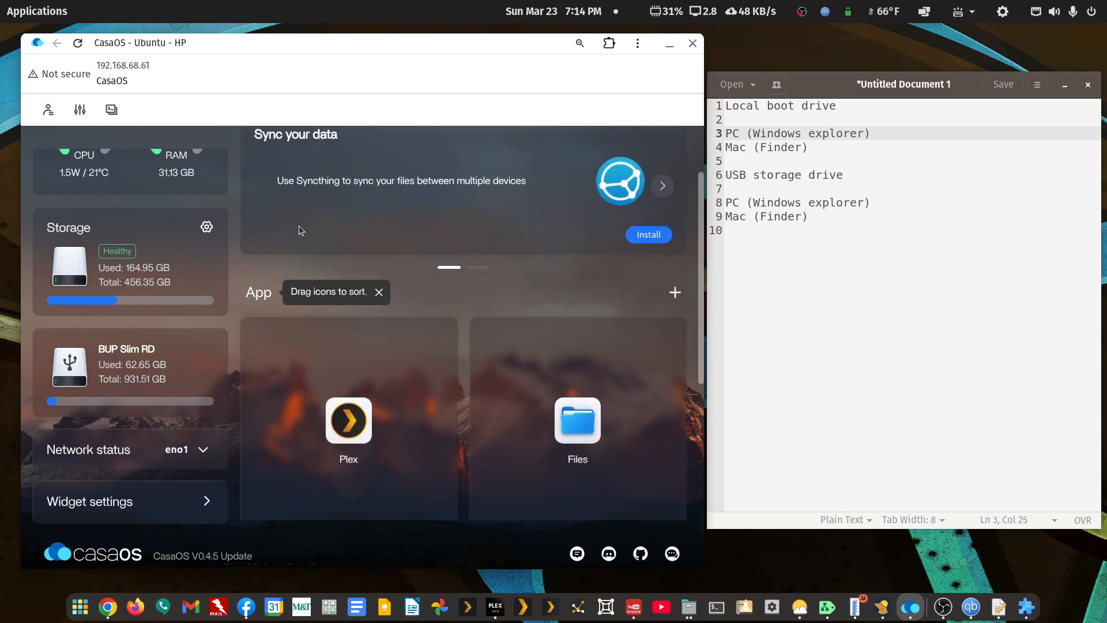
Share the media-usb folder on the Plex USB Media 1 drive from the CasaOS Files app.
{"action": "left_click", "coordinate": [585, 429]}
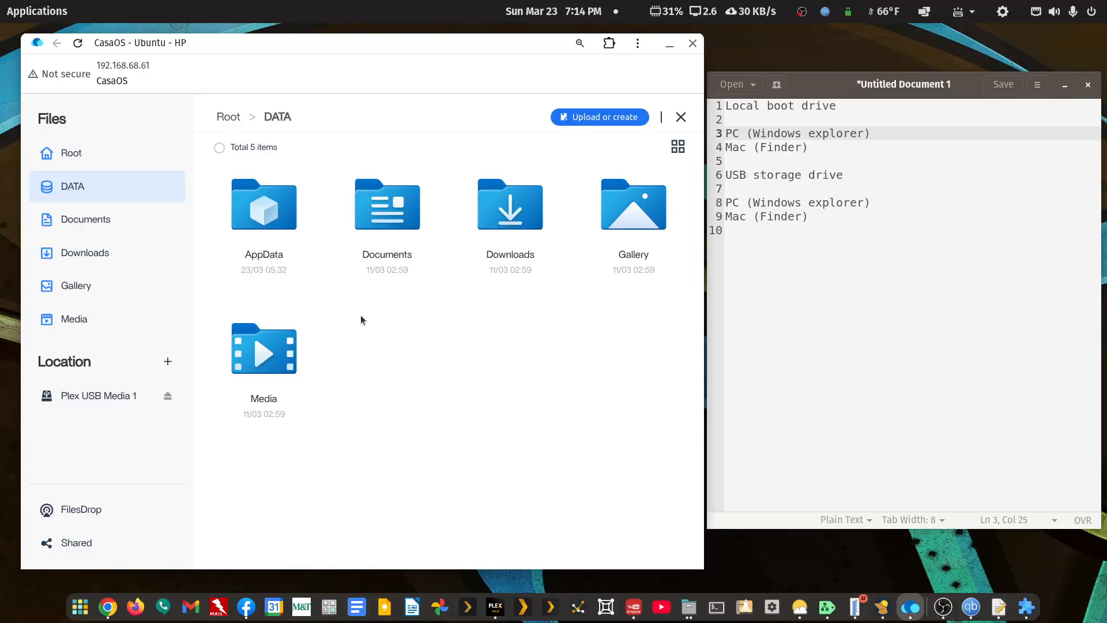
{"action": "left_click", "coordinate": [105, 401]}
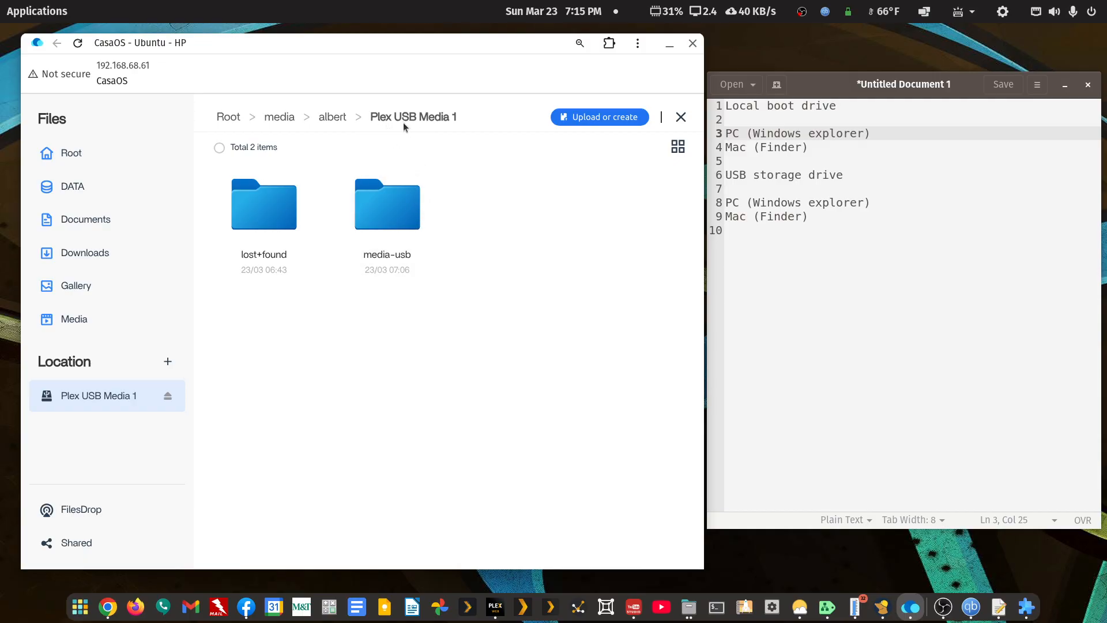
{"action": "double_click", "coordinate": [419, 209]}
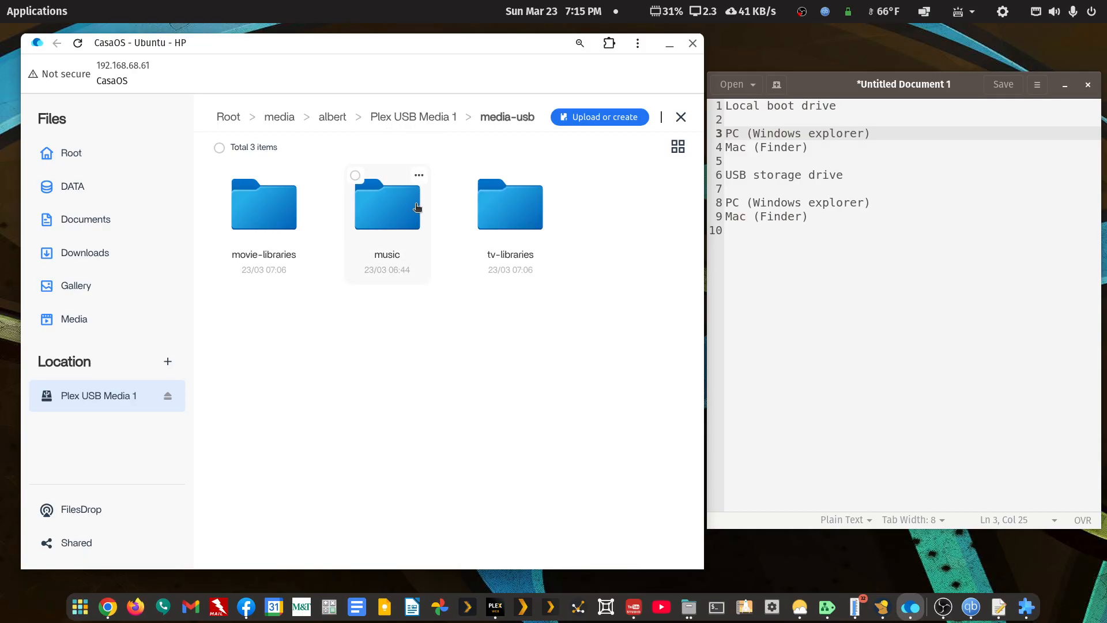
{"action": "left_click", "coordinate": [438, 117]}
{"action": "mouse_move", "coordinate": [409, 228]}
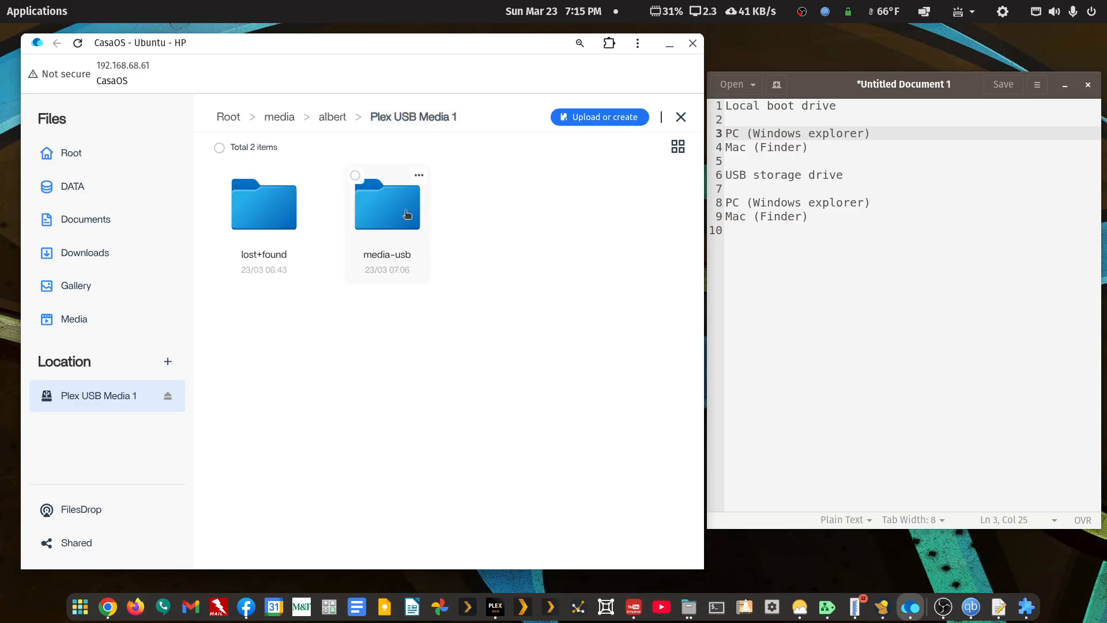
{"action": "left_click", "coordinate": [420, 176]}
{"action": "left_click", "coordinate": [440, 324]}
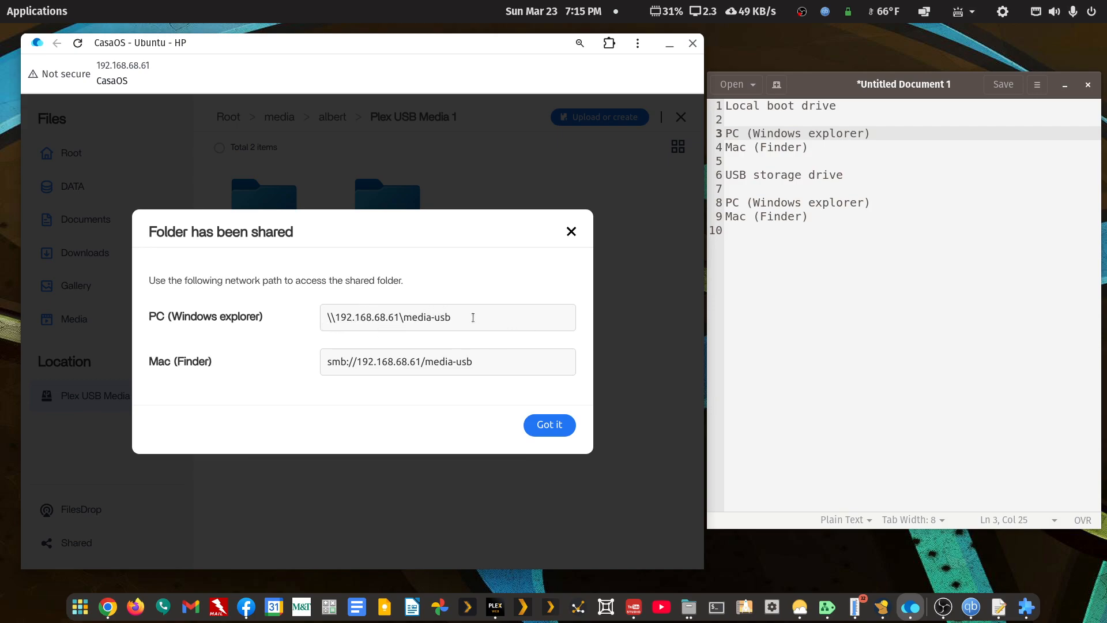
Copy the Windows path \\192.168.68.61\media-usb to the PC line under USB storage drive in the notes.
{"action": "left_click_drag", "start_coordinate": [448, 317], "coordinate": [321, 312]}
{"action": "key", "text": "ctrl+c"}
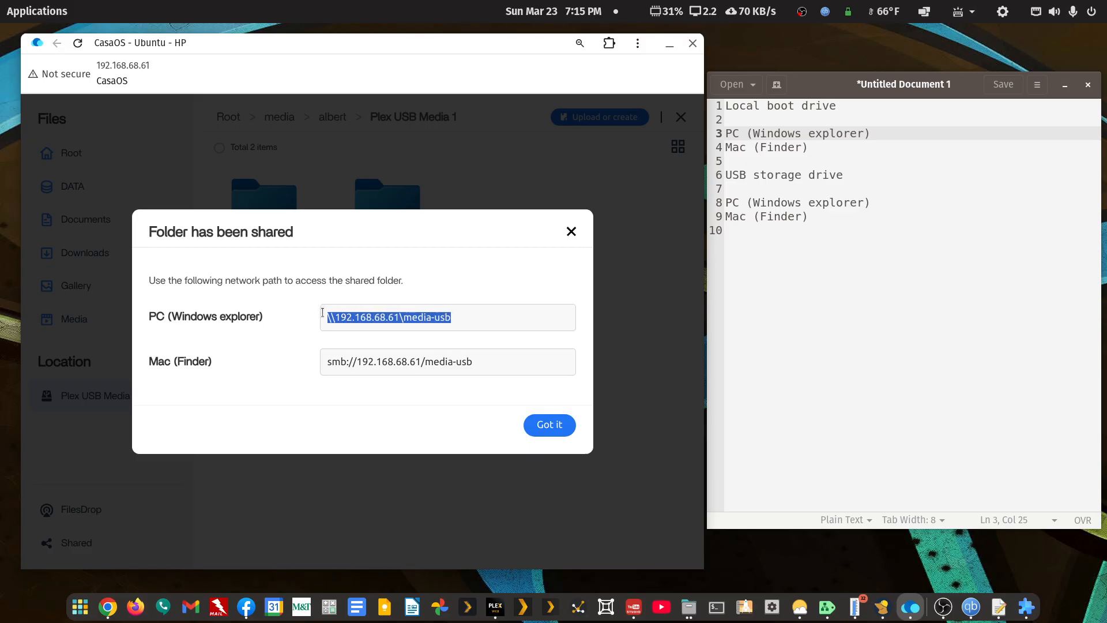
{"action": "left_click", "coordinate": [949, 333]}
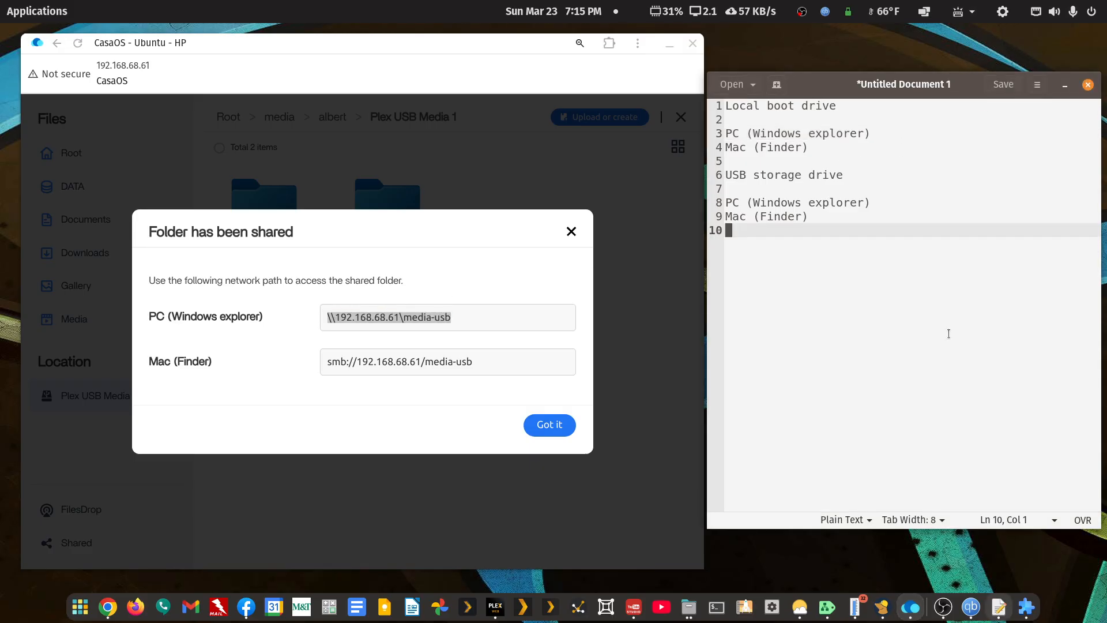
{"action": "left_click", "coordinate": [911, 202]}
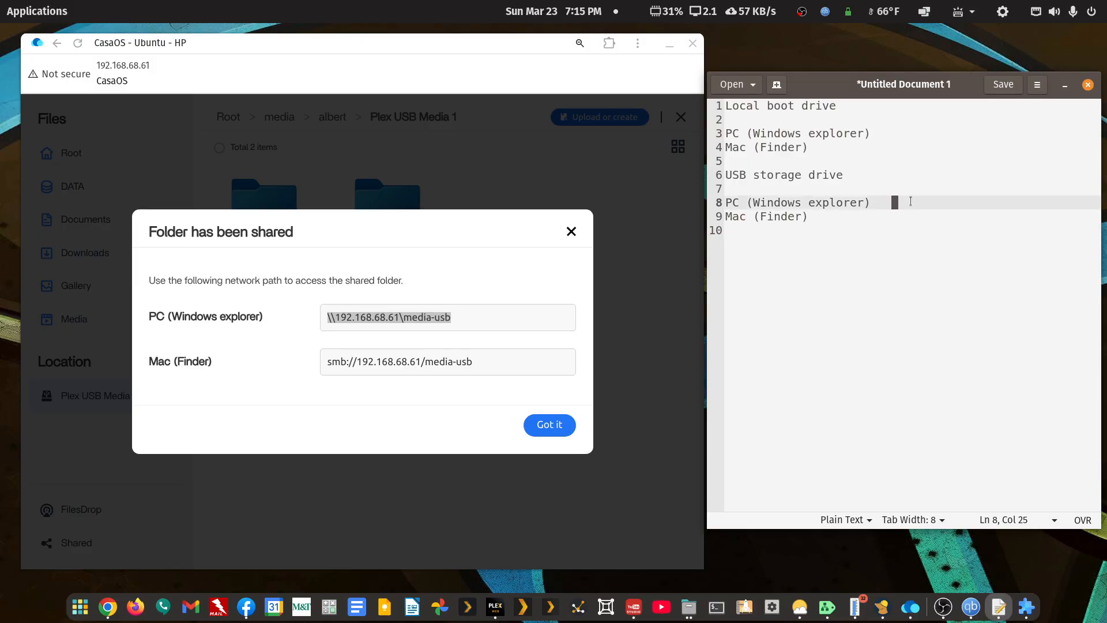
{"action": "key", "text": "ctrl+v"}
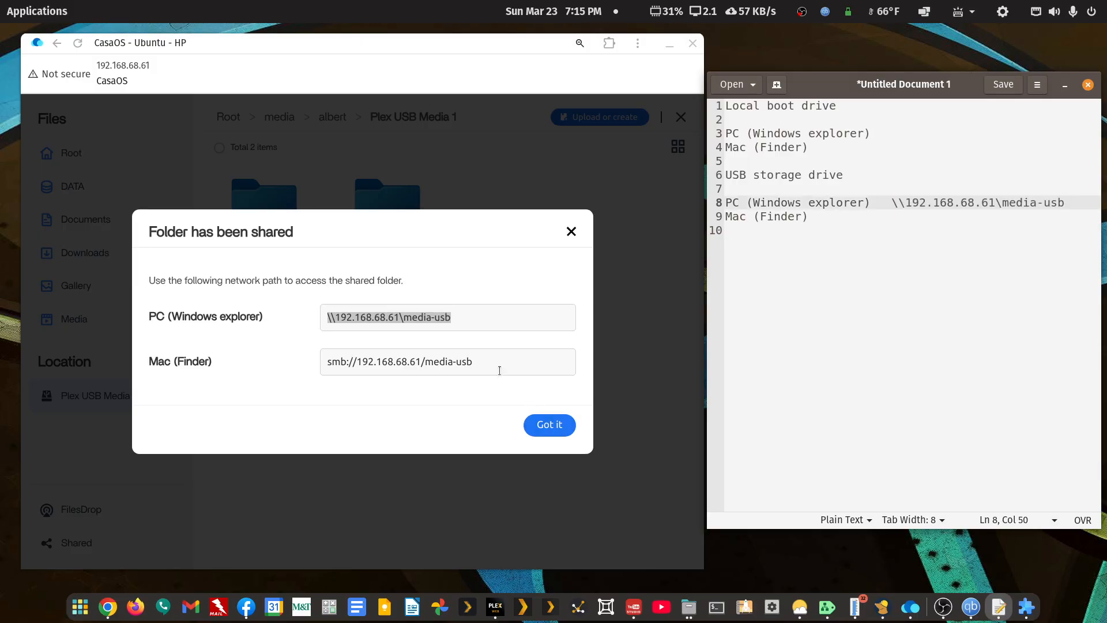
Copy the Mac path smb://192.168.68.61/media-usb to the Mac line under USB storage drive, and close the share dialog and the Files app.
{"action": "left_click", "coordinate": [465, 362]}
{"action": "left_click_drag", "start_coordinate": [472, 362], "coordinate": [310, 366]}
{"action": "key", "text": "ctrl+c"}
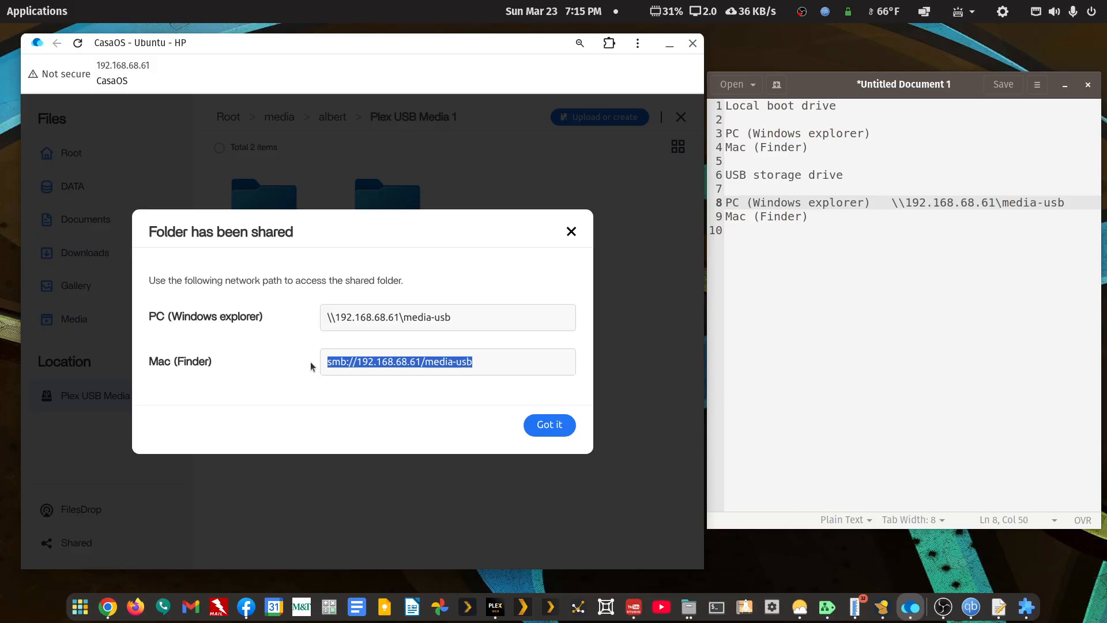
{"action": "left_click", "coordinate": [865, 221]}
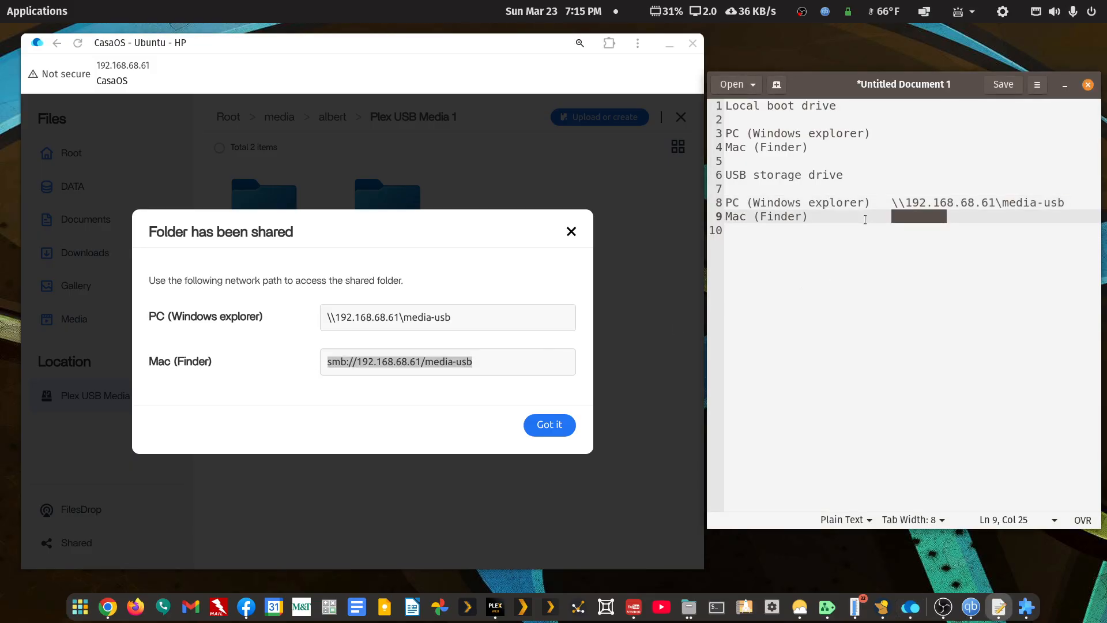
{"action": "key", "text": "ctrl+v"}
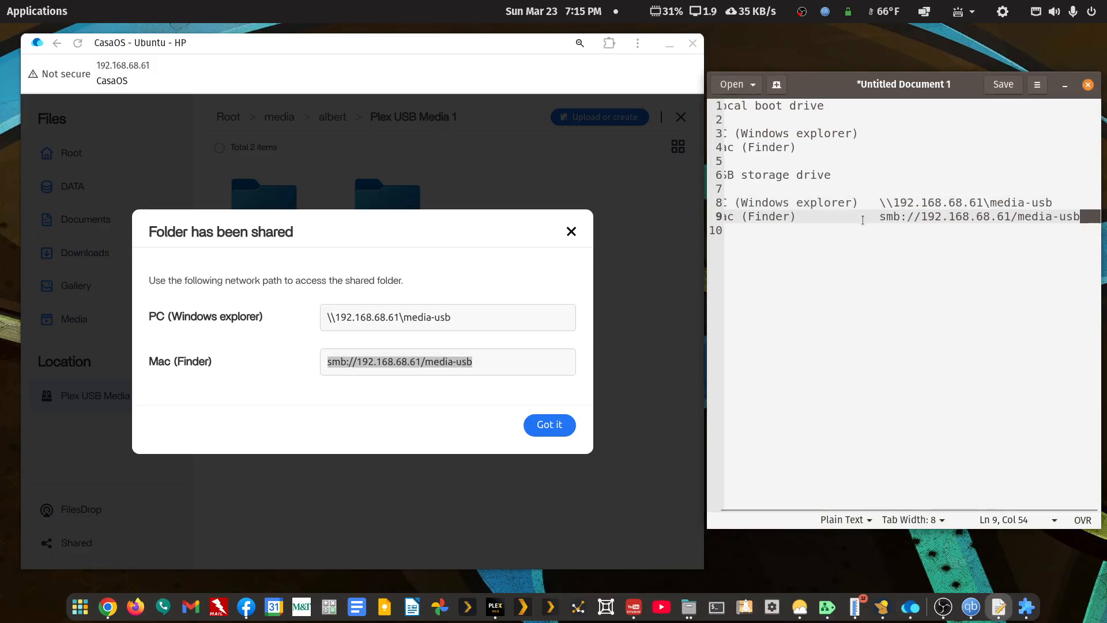
{"action": "left_click", "coordinate": [571, 232]}
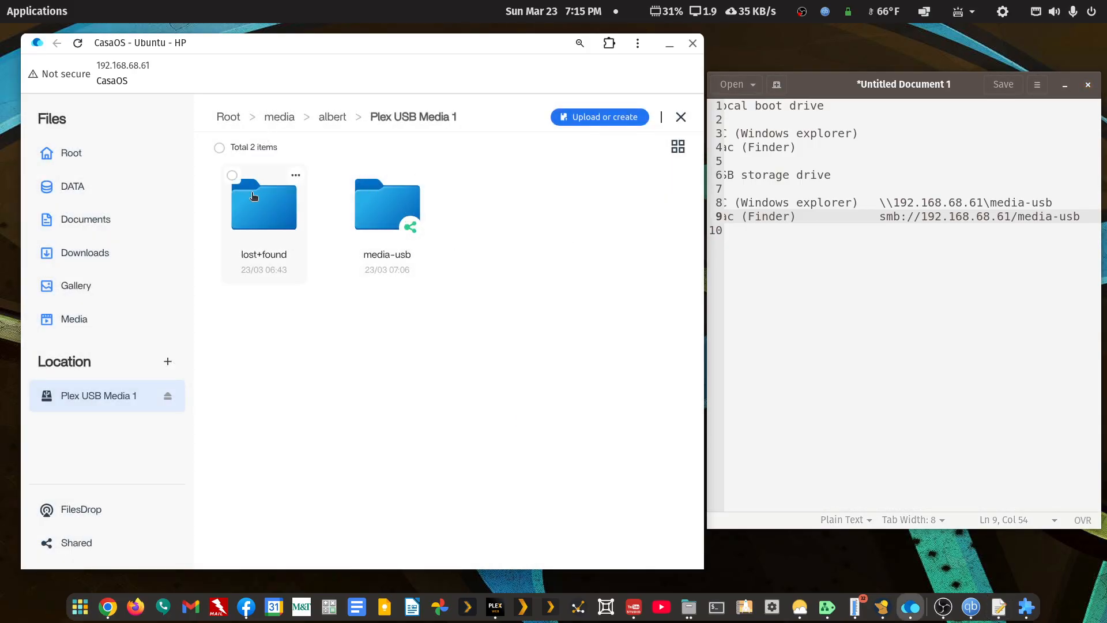
{"action": "left_click", "coordinate": [680, 117]}
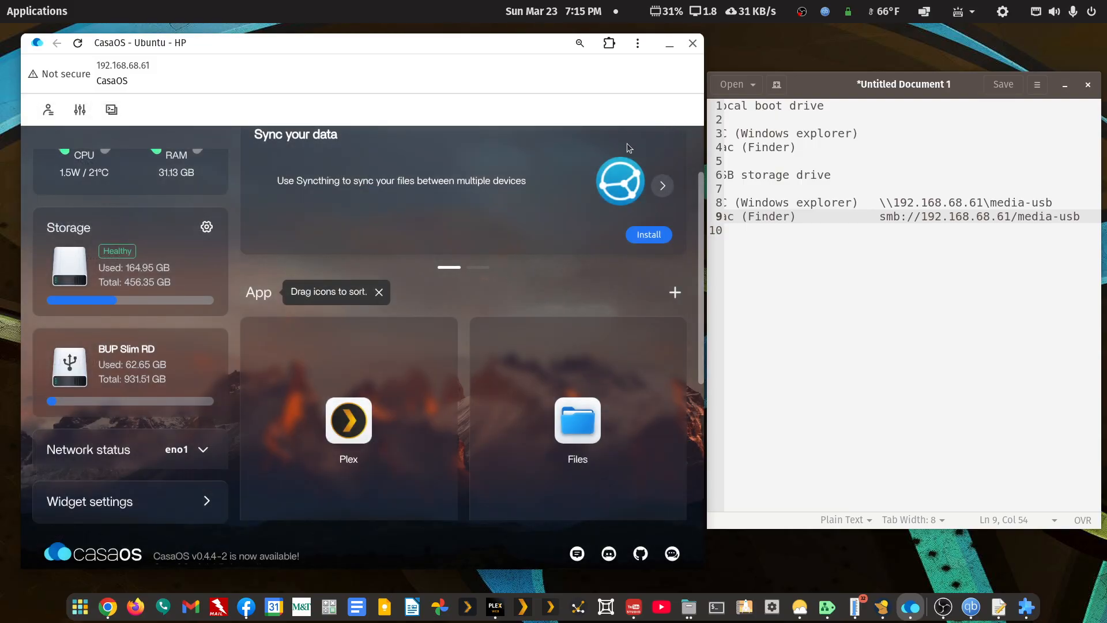
Reopen the CasaOS Files app and browse from Root through home to the media folder in the user's home directory.
{"action": "left_click", "coordinate": [582, 426]}
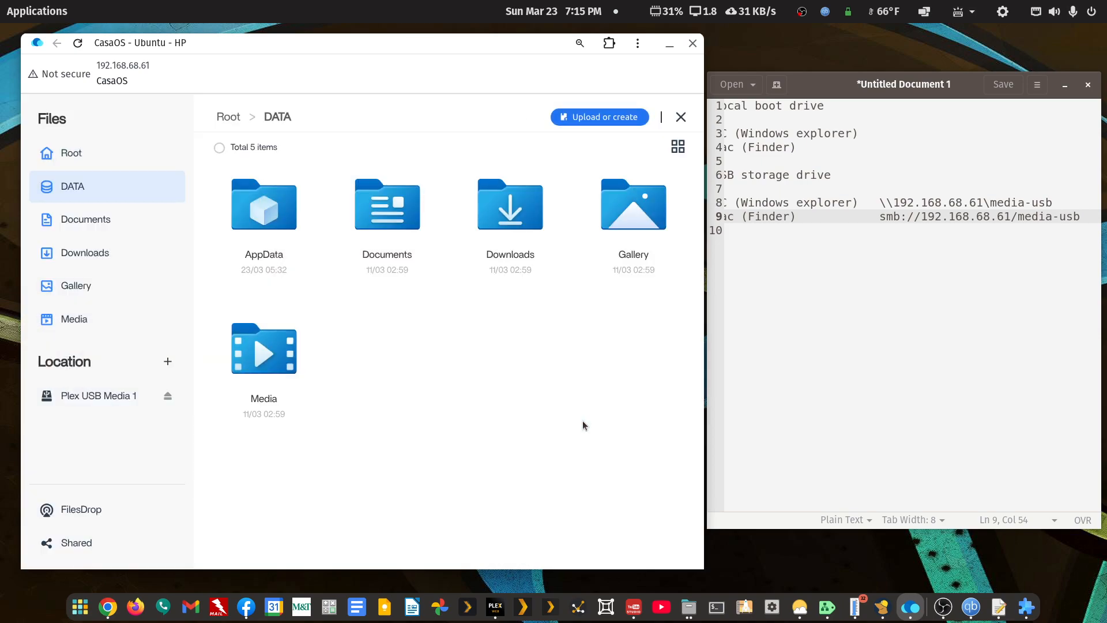
{"action": "left_click", "coordinate": [68, 154]}
{"action": "scroll", "coordinate": [450, 361], "scroll_direction": "down", "scroll_amount": 2}
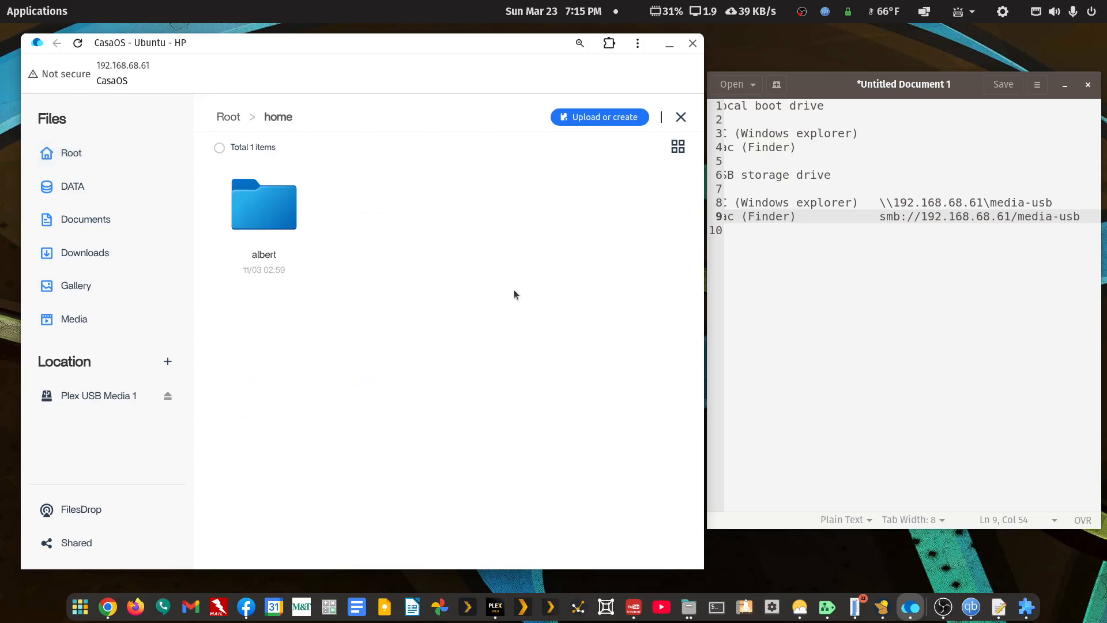
{"action": "left_click", "coordinate": [265, 215]}
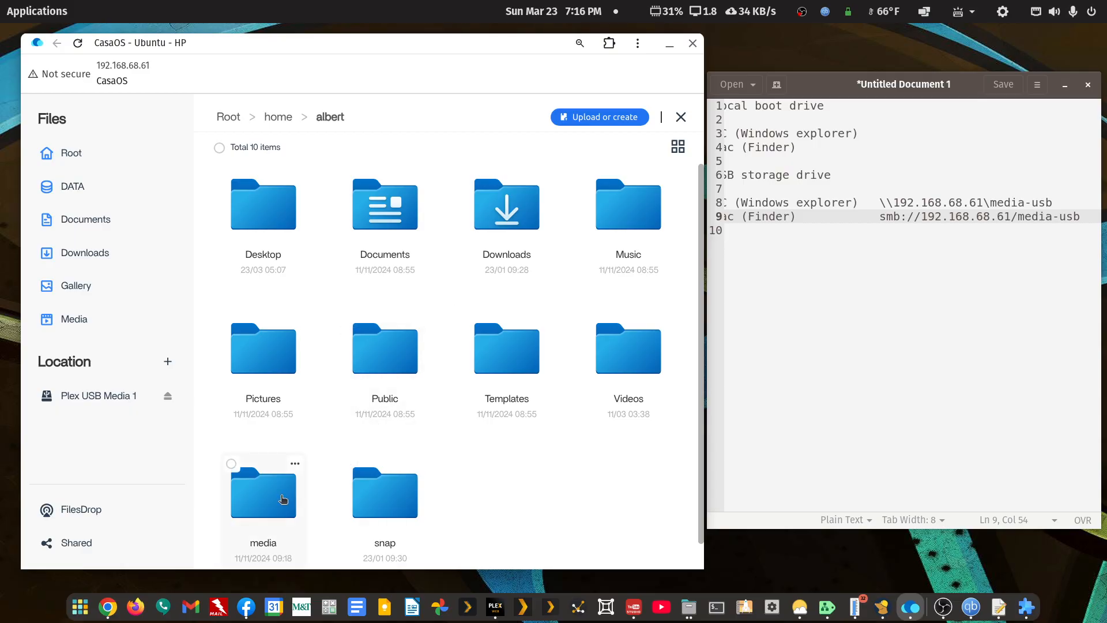
{"action": "scroll", "coordinate": [394, 459], "scroll_direction": "down", "scroll_amount": 1}
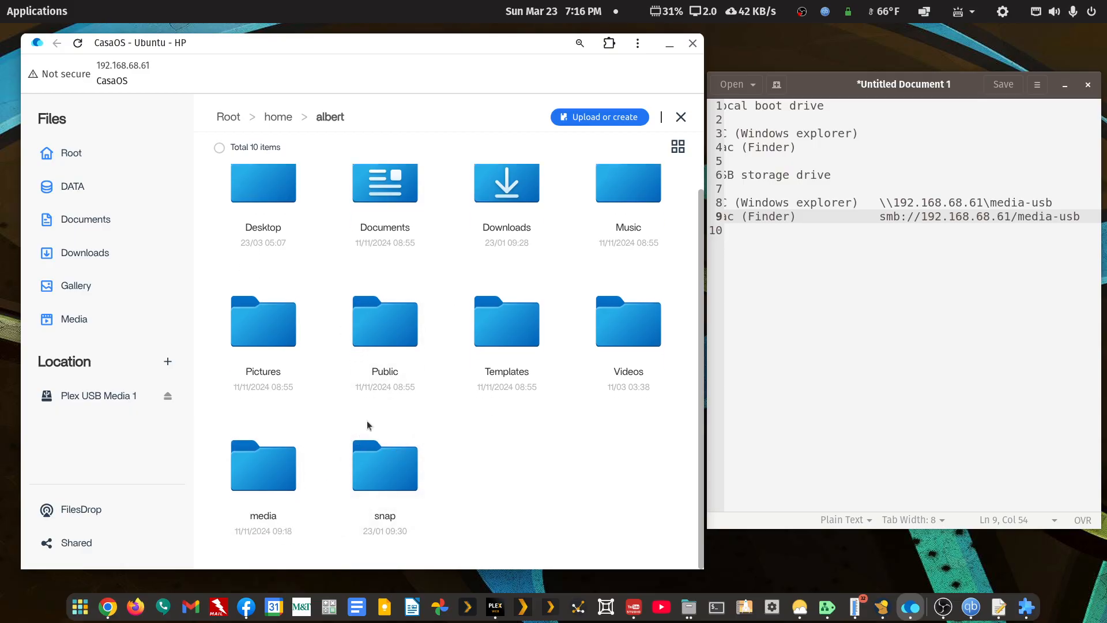
{"action": "left_click", "coordinate": [281, 468]}
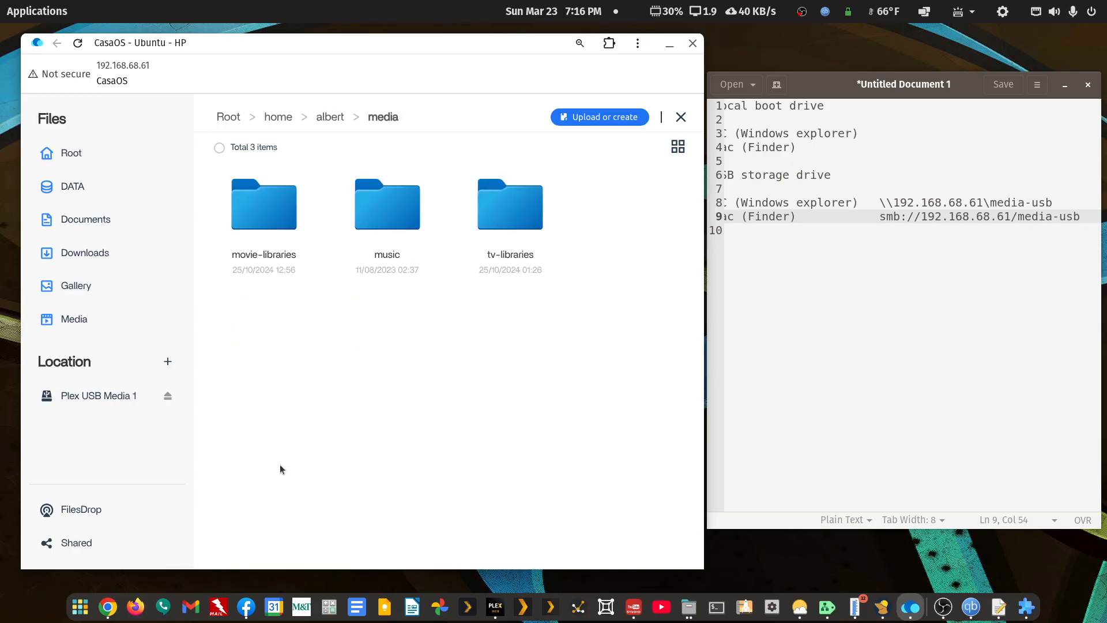
Look at the movies in the movie-4k folder inside movie-libraries, and return to the home folder.
{"action": "left_click", "coordinate": [283, 220]}
{"action": "left_click", "coordinate": [282, 219]}
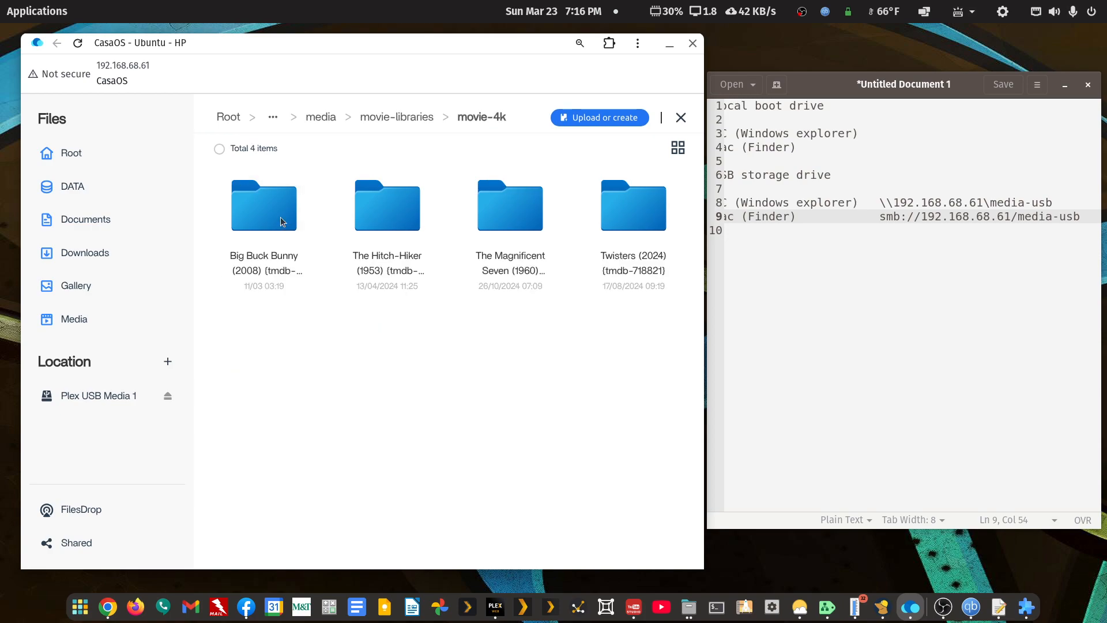
{"action": "left_click", "coordinate": [313, 122]}
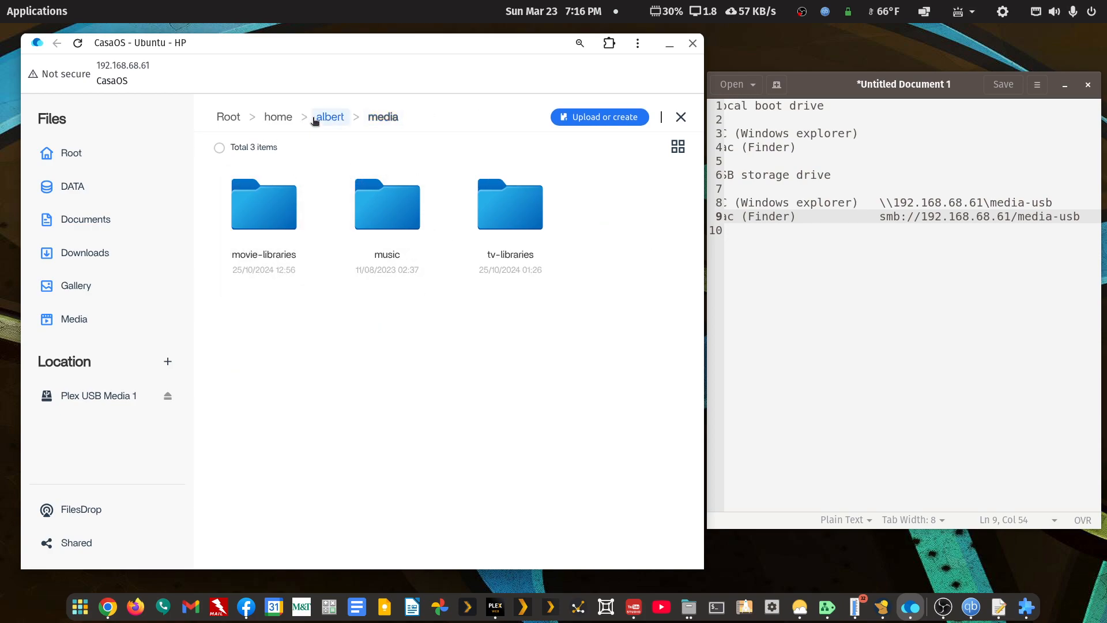
{"action": "left_click", "coordinate": [280, 120]}
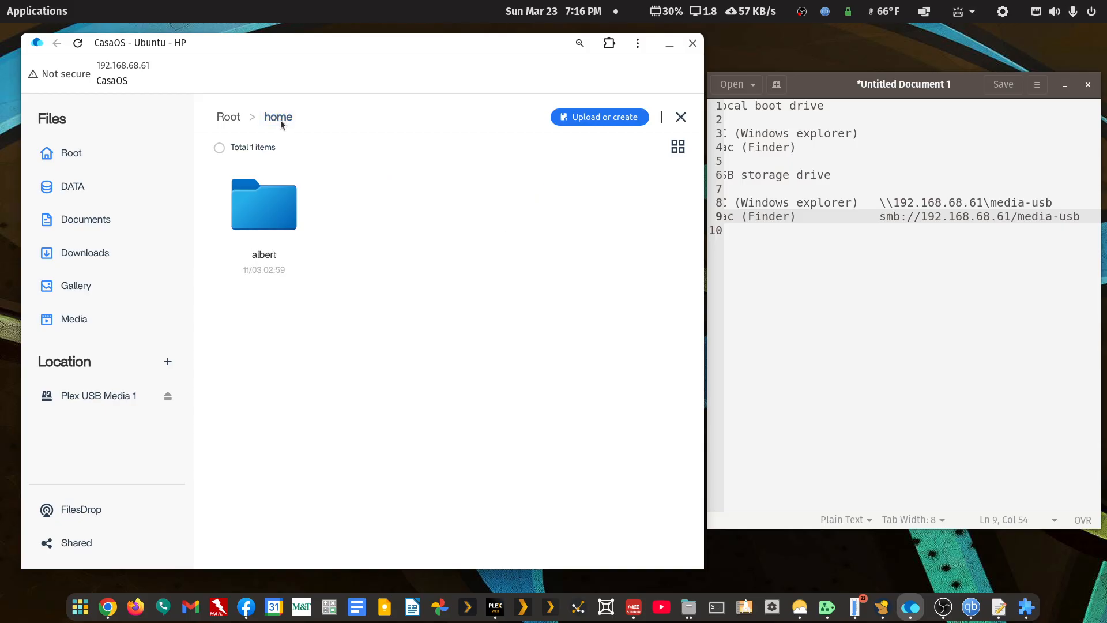
Share the media folder located in the user's home directory over the network.
{"action": "left_click", "coordinate": [280, 215]}
{"action": "scroll", "coordinate": [326, 389], "scroll_direction": "down", "scroll_amount": 1}
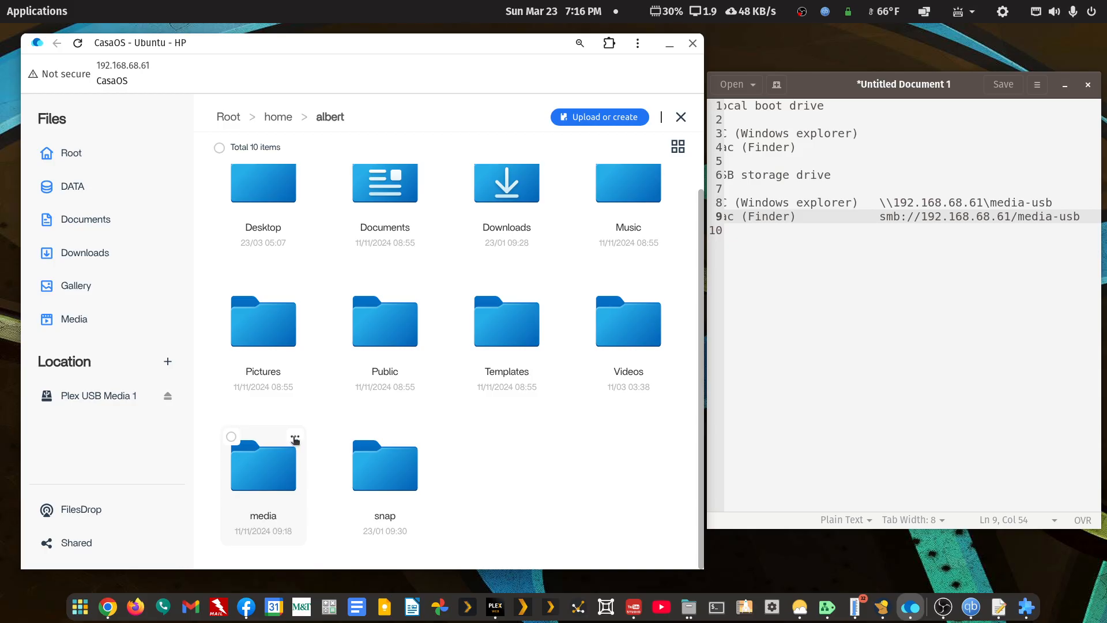
{"action": "left_click", "coordinate": [295, 440]}
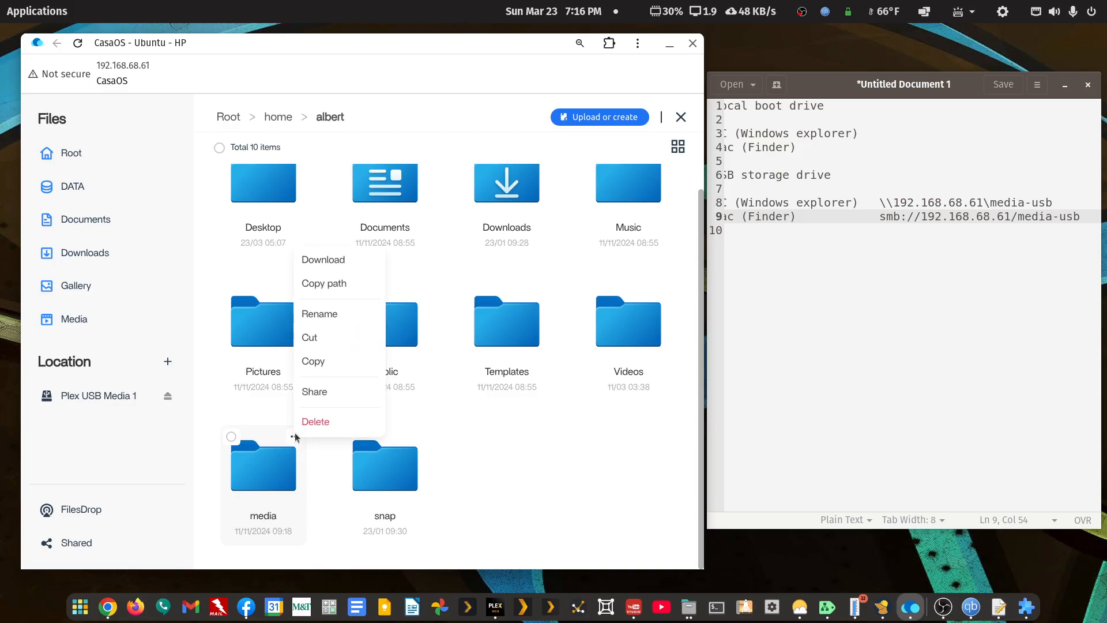
{"action": "left_click", "coordinate": [316, 394]}
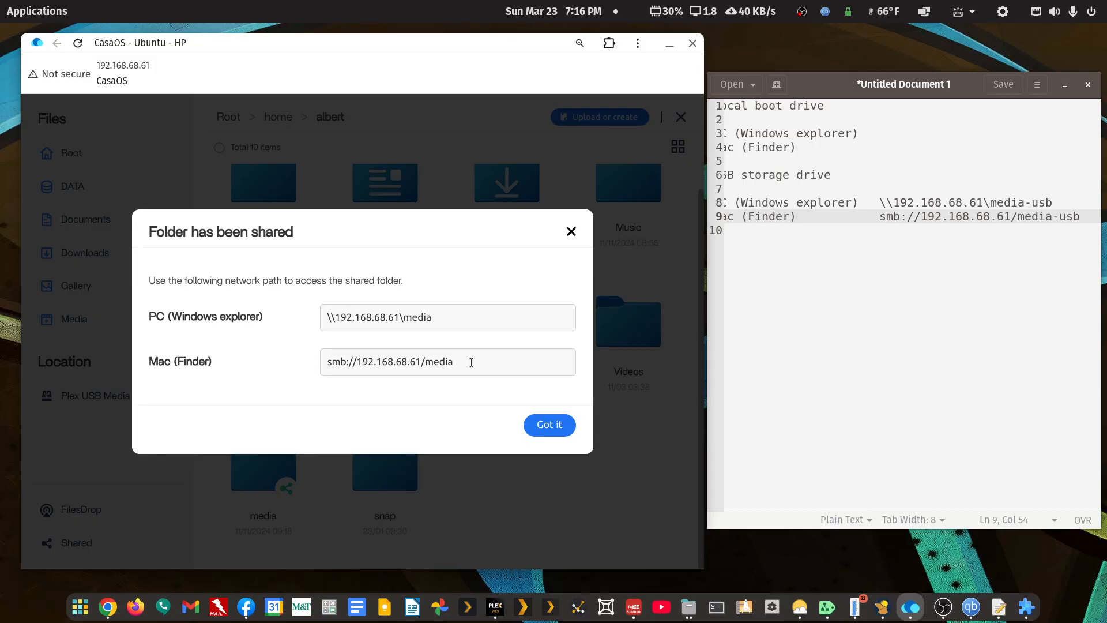
Copy the Mac path smb://192.168.68.61/media to the Mac line under Local boot drive, widening the notes window to show the line labels.
{"action": "left_click_drag", "start_coordinate": [471, 363], "coordinate": [305, 354]}
{"action": "key", "text": "ctrl+c"}
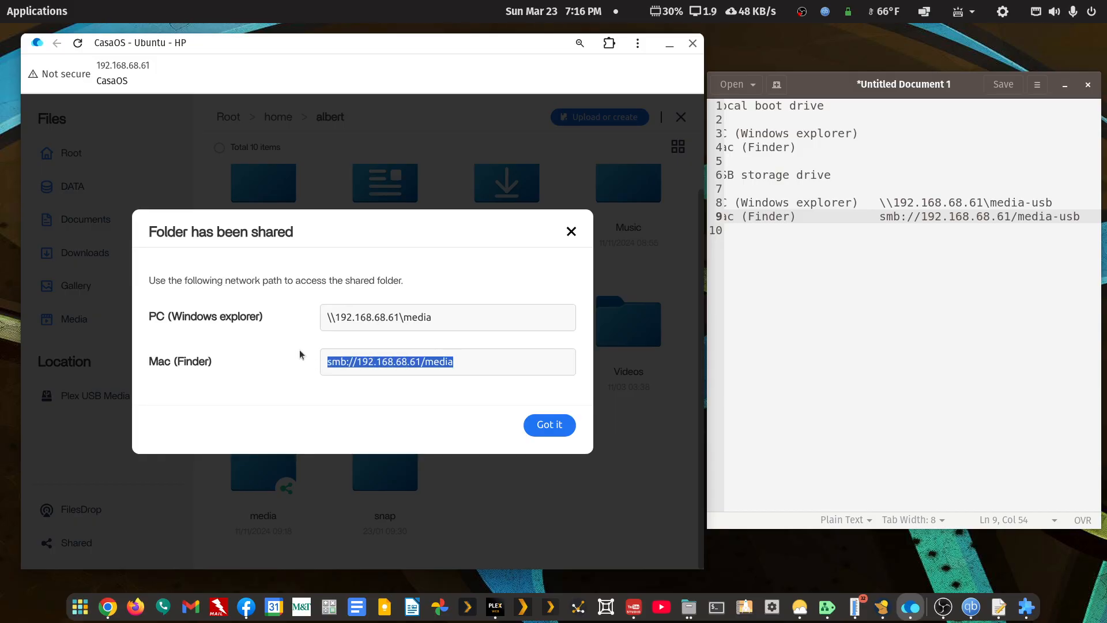
{"action": "left_click", "coordinate": [962, 88]}
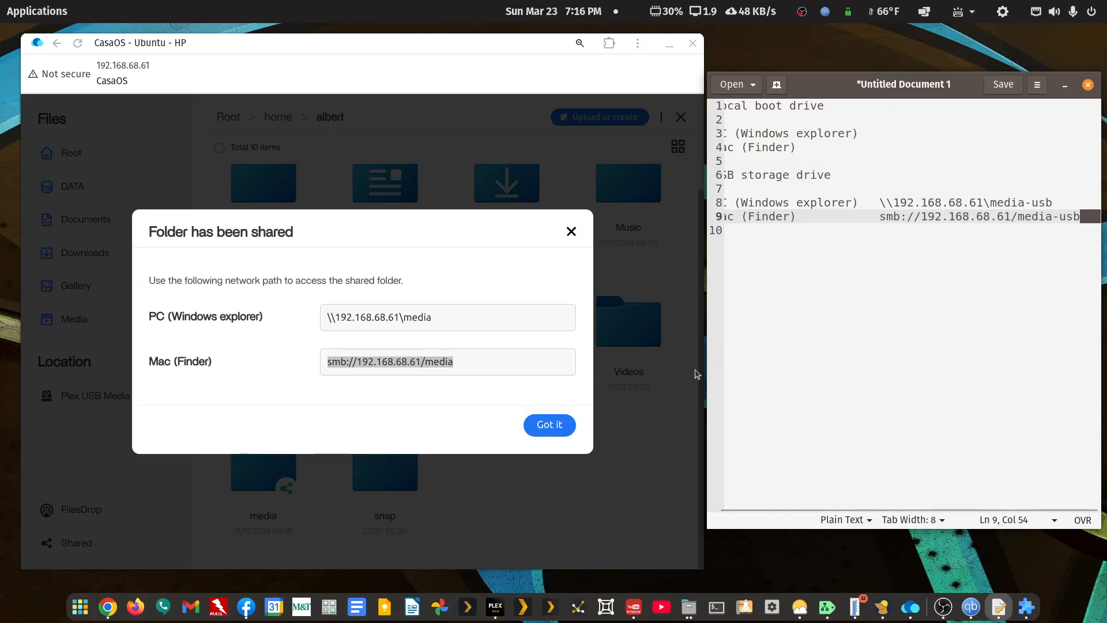
{"action": "left_click_drag", "start_coordinate": [706, 375], "coordinate": [598, 376]}
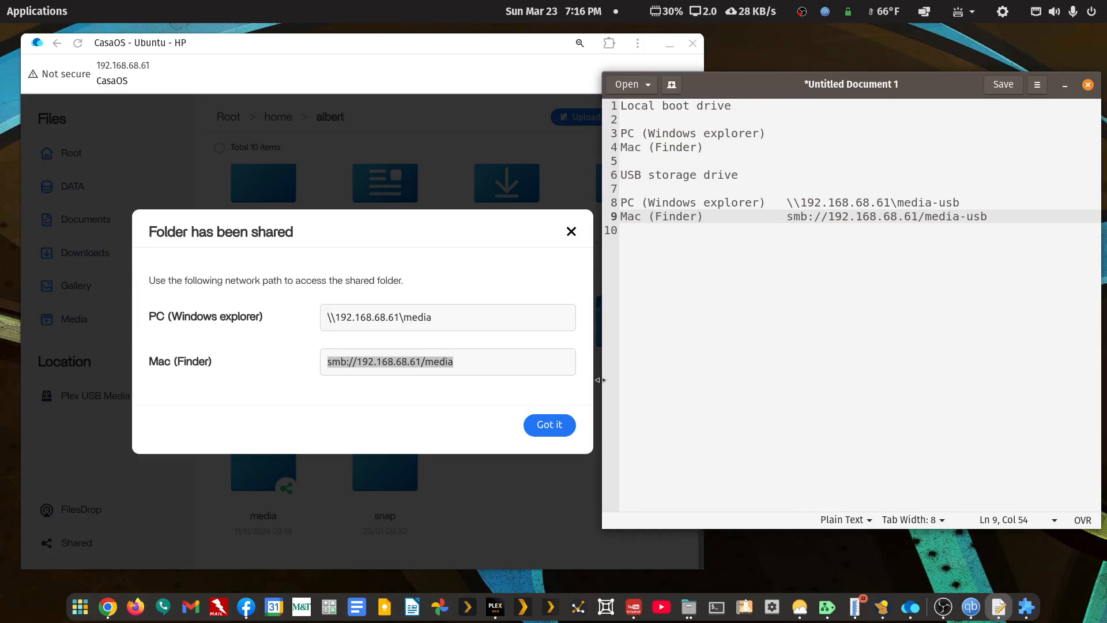
{"action": "left_click", "coordinate": [788, 148]}
{"action": "key", "text": "ctrl+v"}
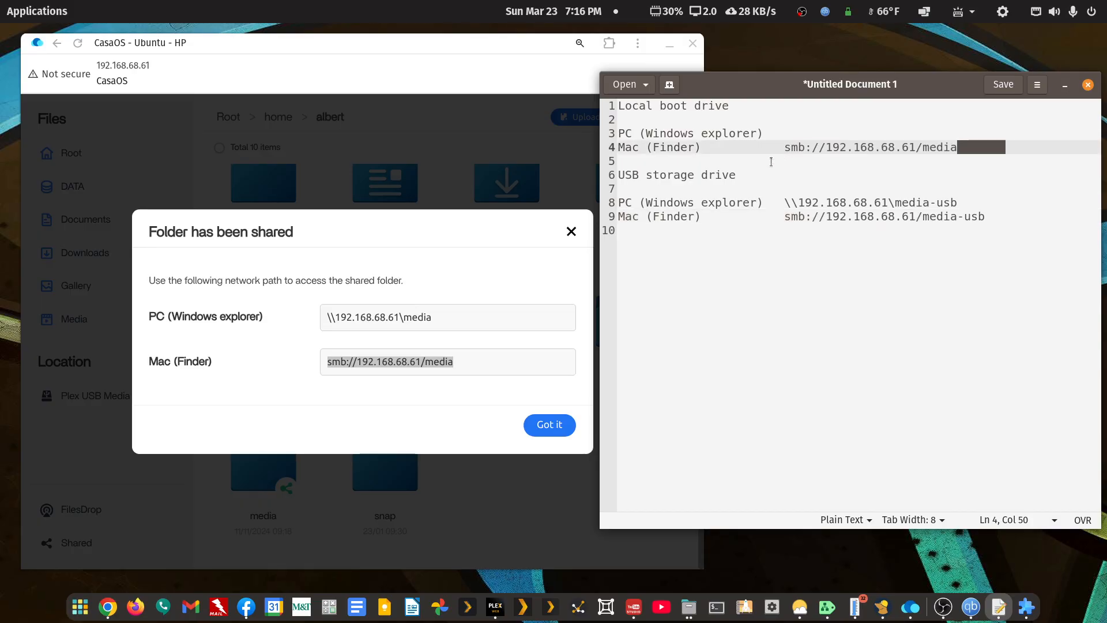
Copy the Windows path \\192.168.68.61\media to the PC line under Local boot drive, and close the share dialog.
{"action": "left_click_drag", "start_coordinate": [424, 329], "coordinate": [315, 323]}
{"action": "key", "text": "ctrl+c"}
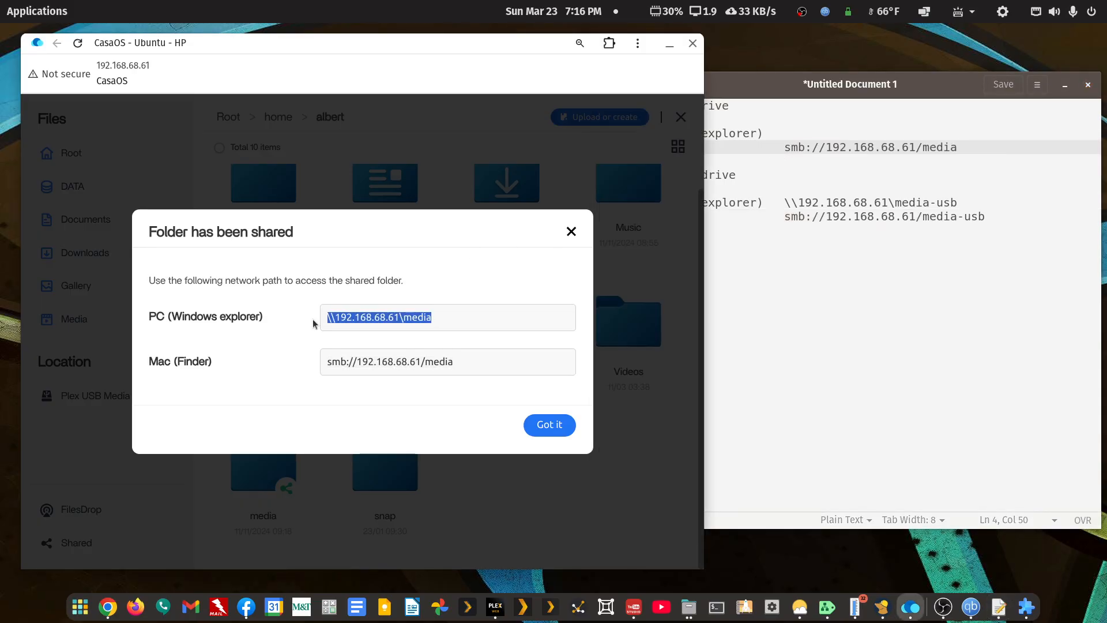
{"action": "left_click", "coordinate": [930, 102]}
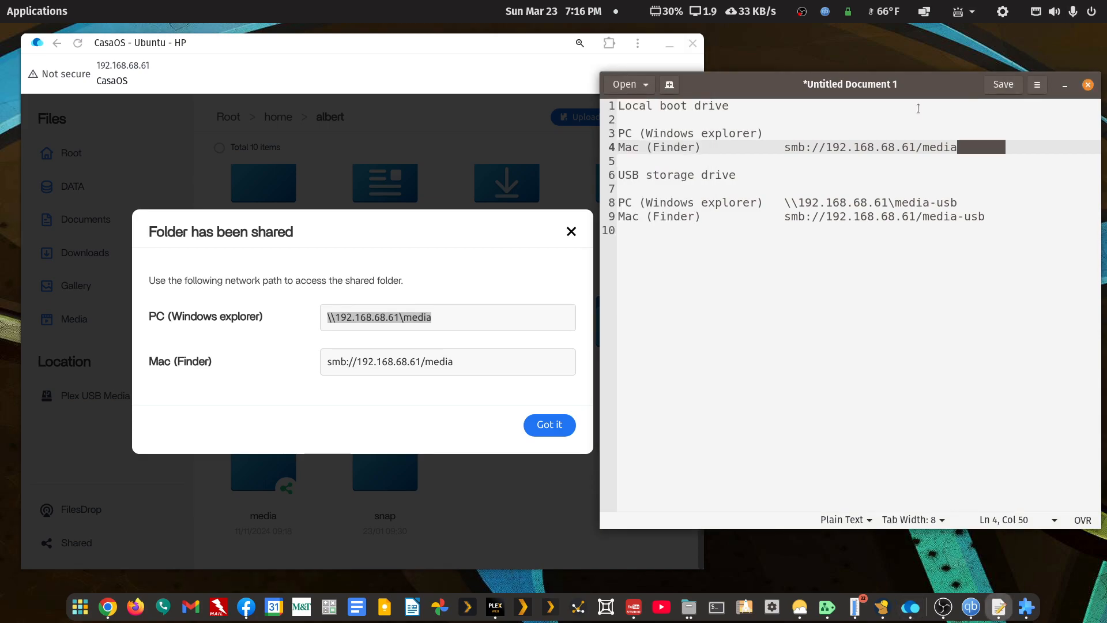
{"action": "left_click", "coordinate": [830, 133]}
{"action": "key", "text": "ctrl+v"}
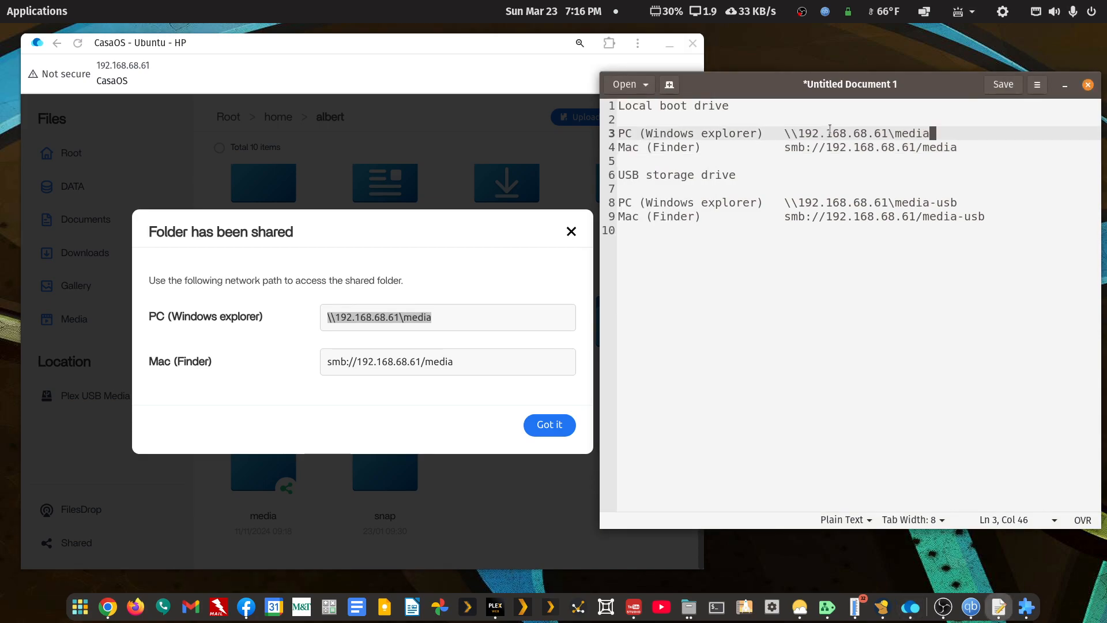
{"action": "left_click", "coordinate": [571, 231]}
{"action": "left_click_drag", "start_coordinate": [950, 91], "coordinate": [988, 81]}
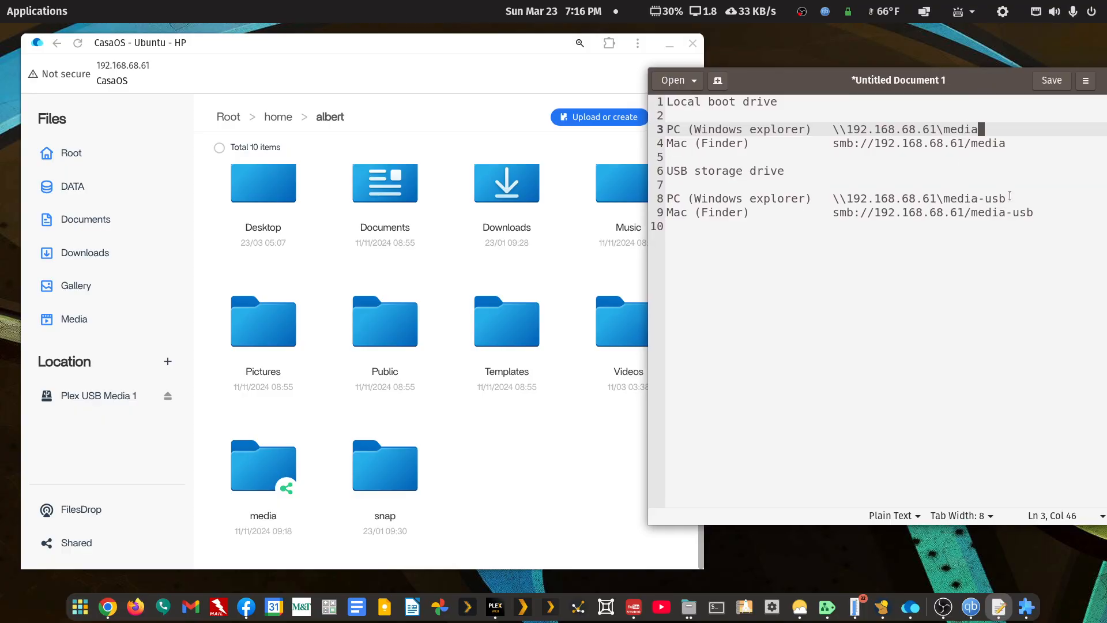
Put the notes window out of view, close the CasaOS Files app and minimise the maximised CasaOS window.
{"action": "left_click_drag", "start_coordinate": [1037, 213], "coordinate": [834, 216]}
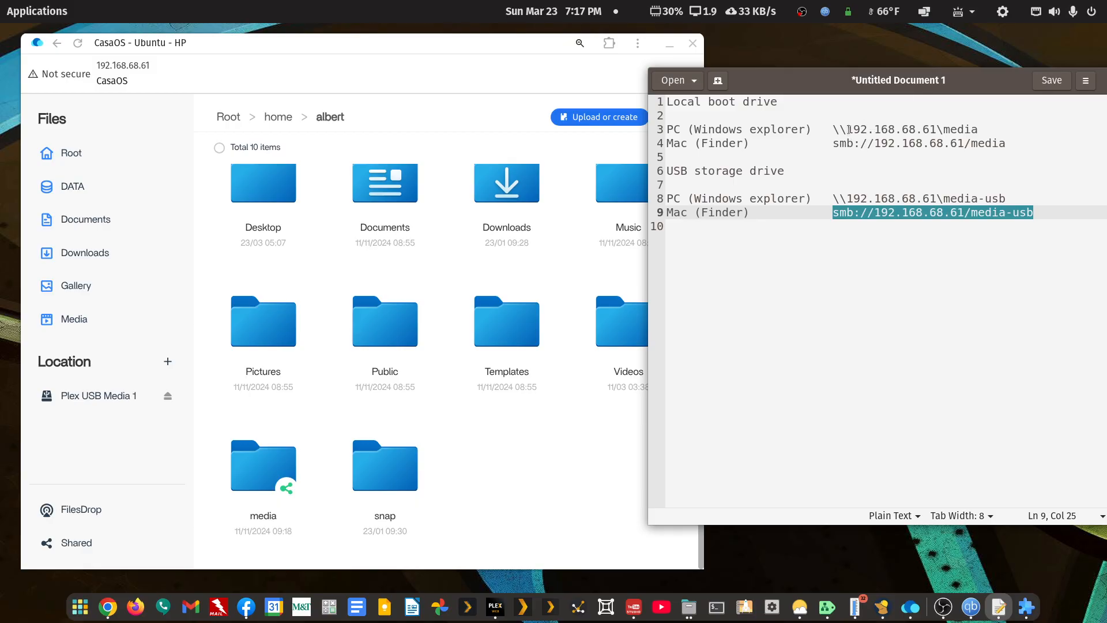
{"action": "left_click_drag", "start_coordinate": [822, 90], "coordinate": [1106, 231]}
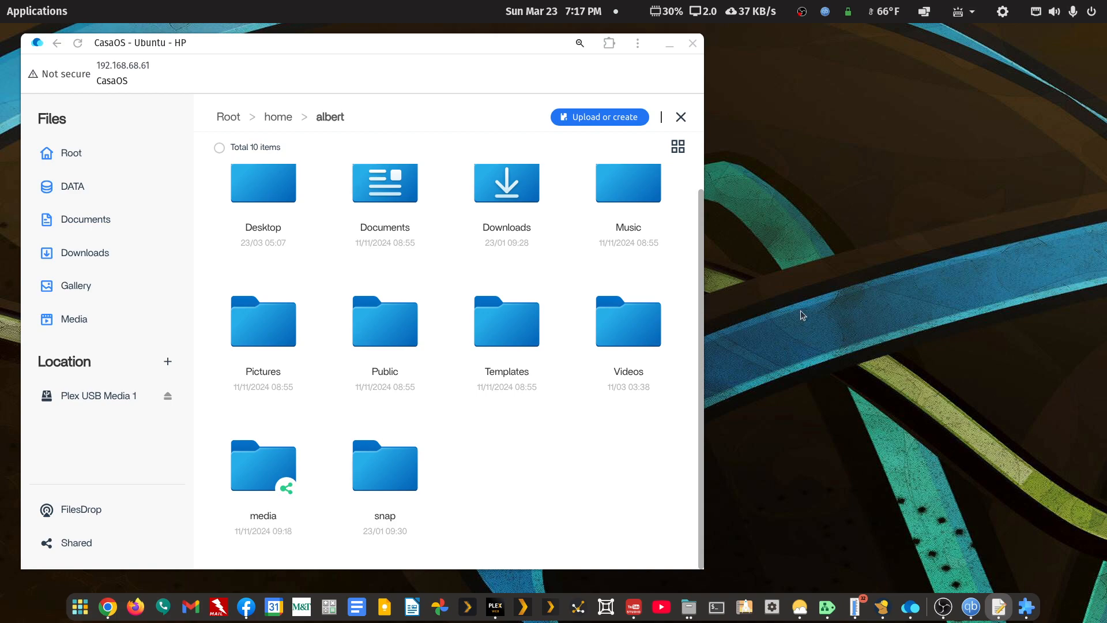
{"action": "double_click", "coordinate": [459, 47]}
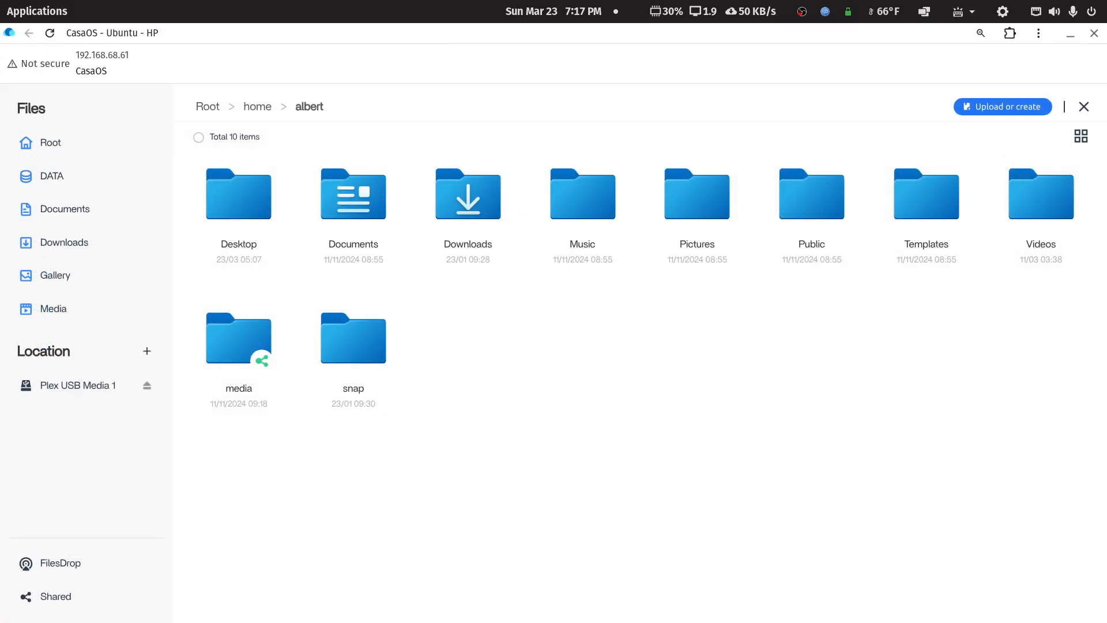
{"action": "left_click", "coordinate": [1085, 108]}
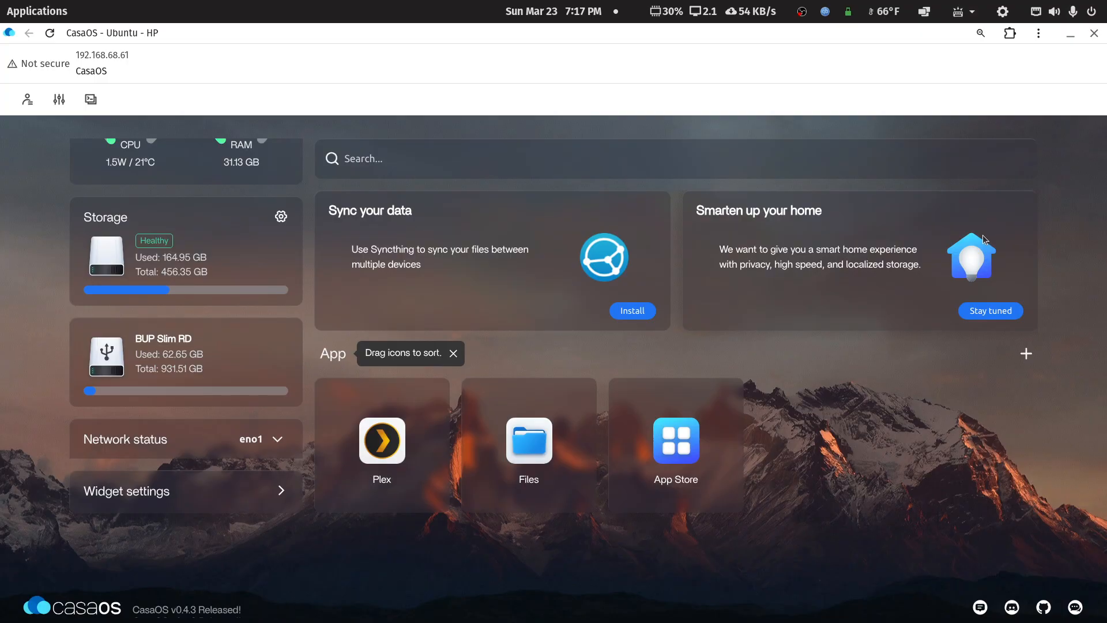
{"action": "left_click", "coordinate": [1068, 34]}
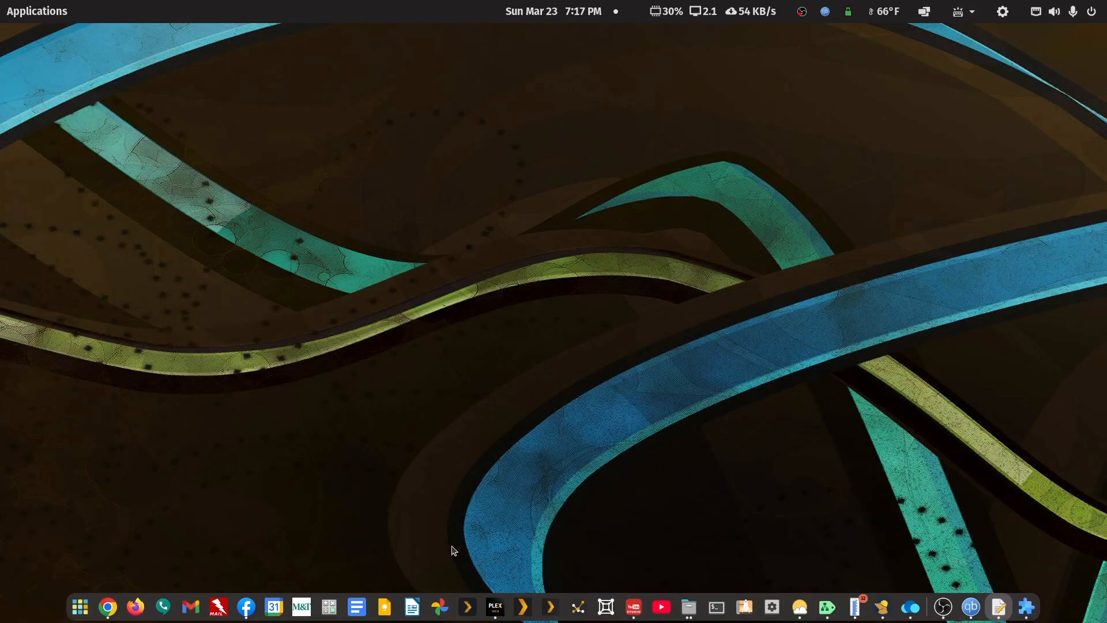
Switch to the desktop file manager, maximise it and examine the Harry Potter and the Deathly Hallows Part 1 (2010) folder in movie-test.
{"action": "left_click", "coordinate": [690, 608]}
{"action": "left_click", "coordinate": [750, 556]}
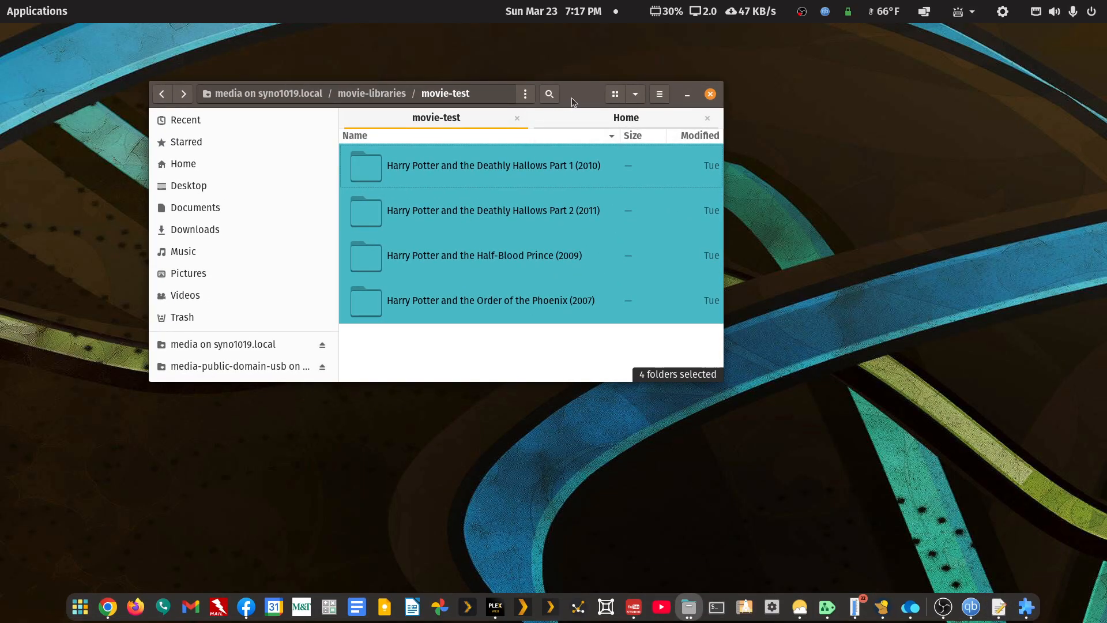
{"action": "double_click", "coordinate": [572, 98]}
{"action": "left_click", "coordinate": [545, 108]}
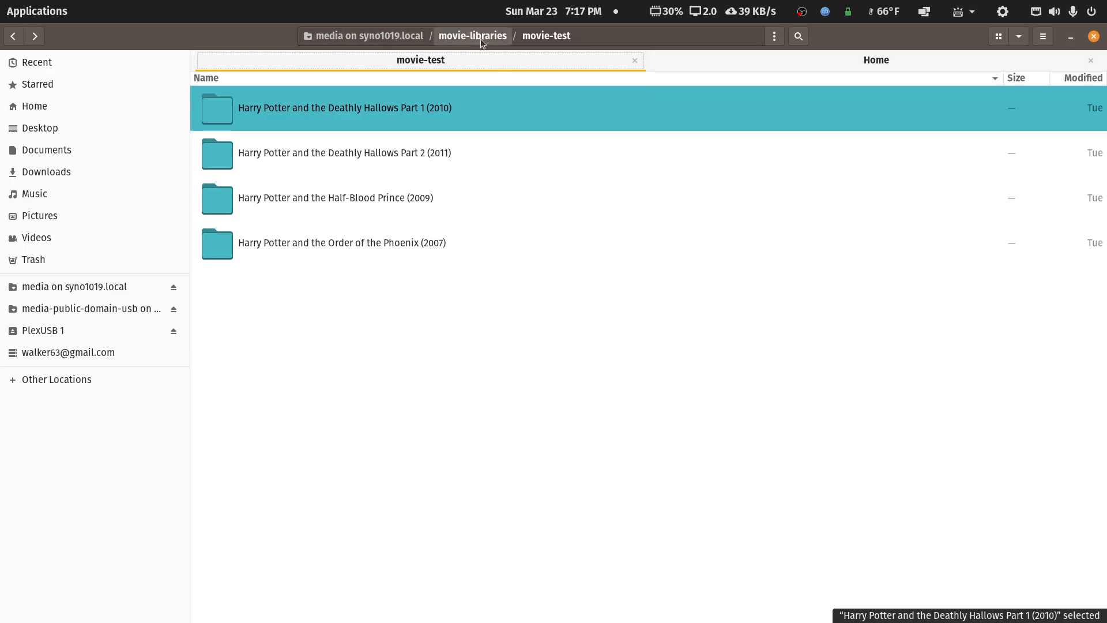
{"action": "double_click", "coordinate": [364, 109]}
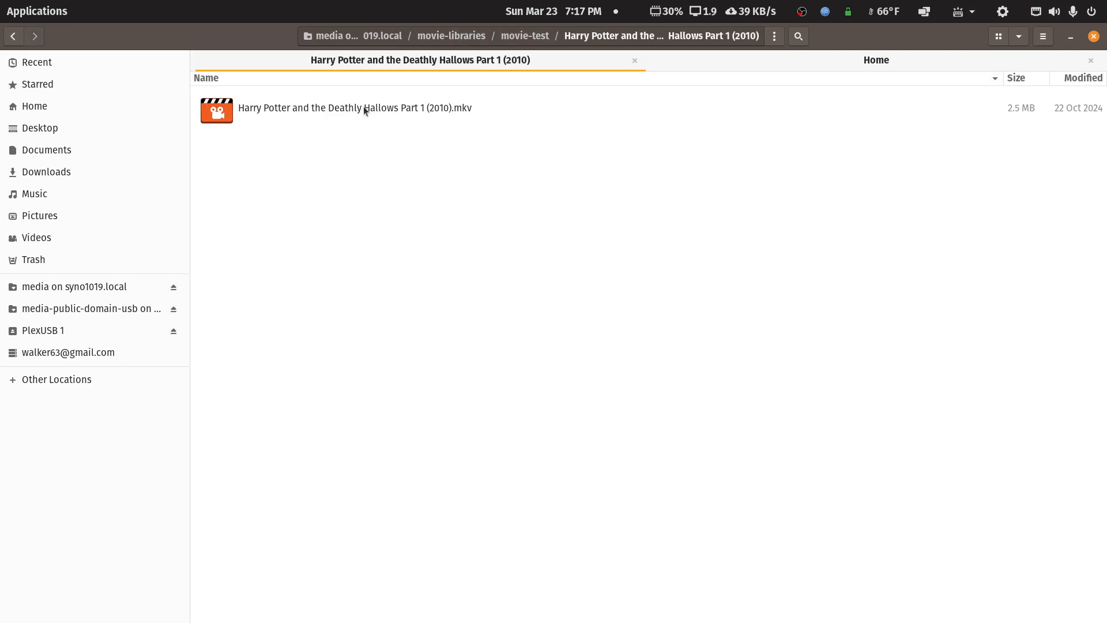
{"action": "left_click", "coordinate": [17, 38]}
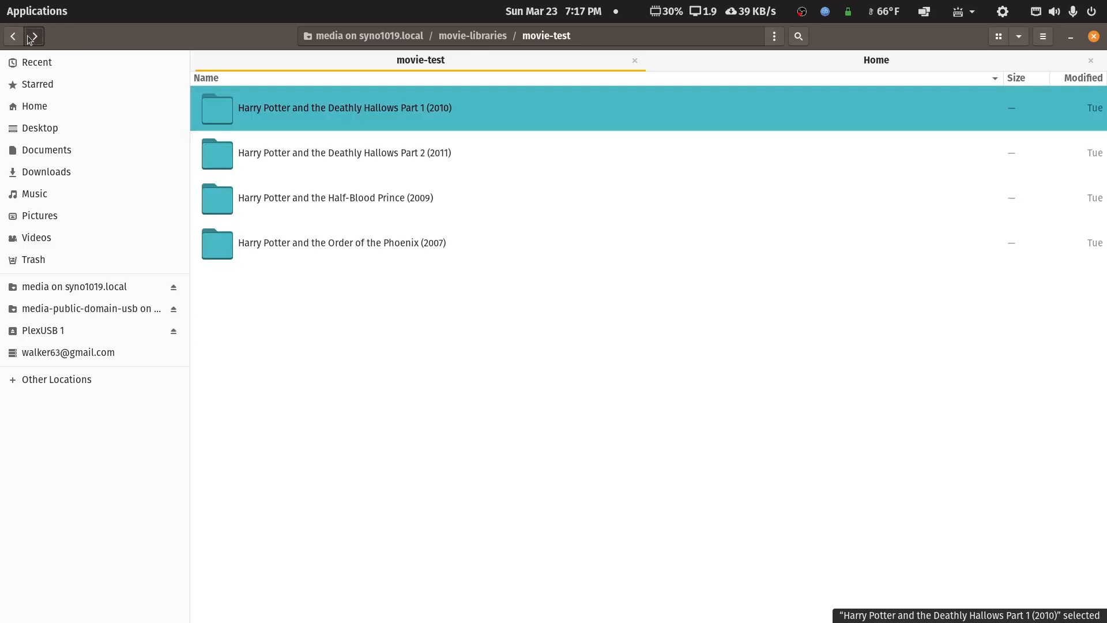
{"action": "left_click", "coordinate": [34, 36]}
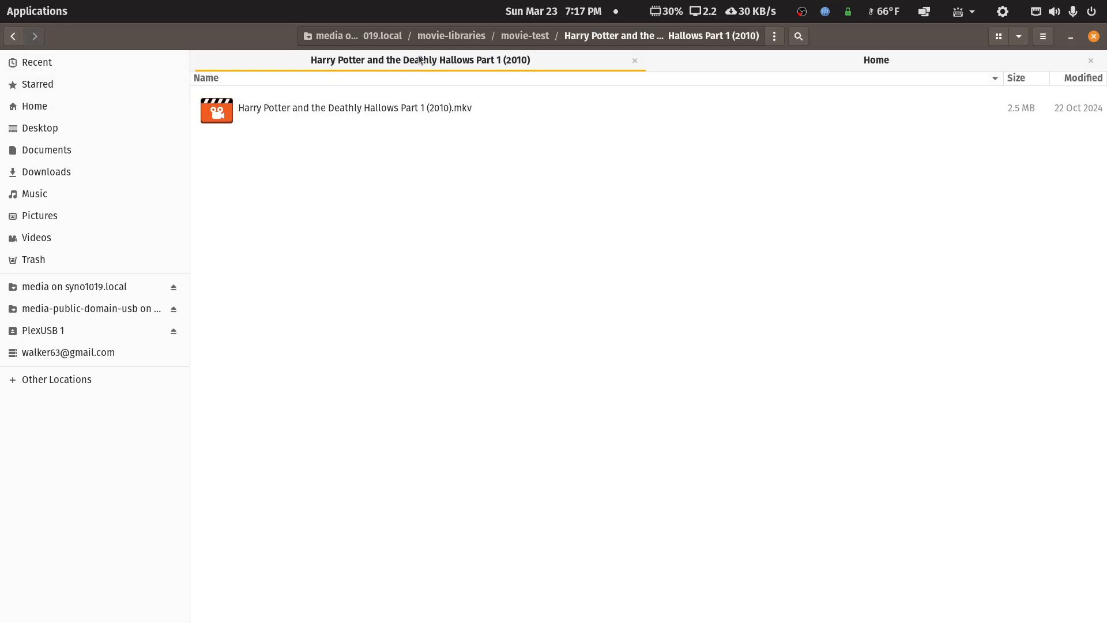
{"action": "left_click", "coordinate": [534, 36]}
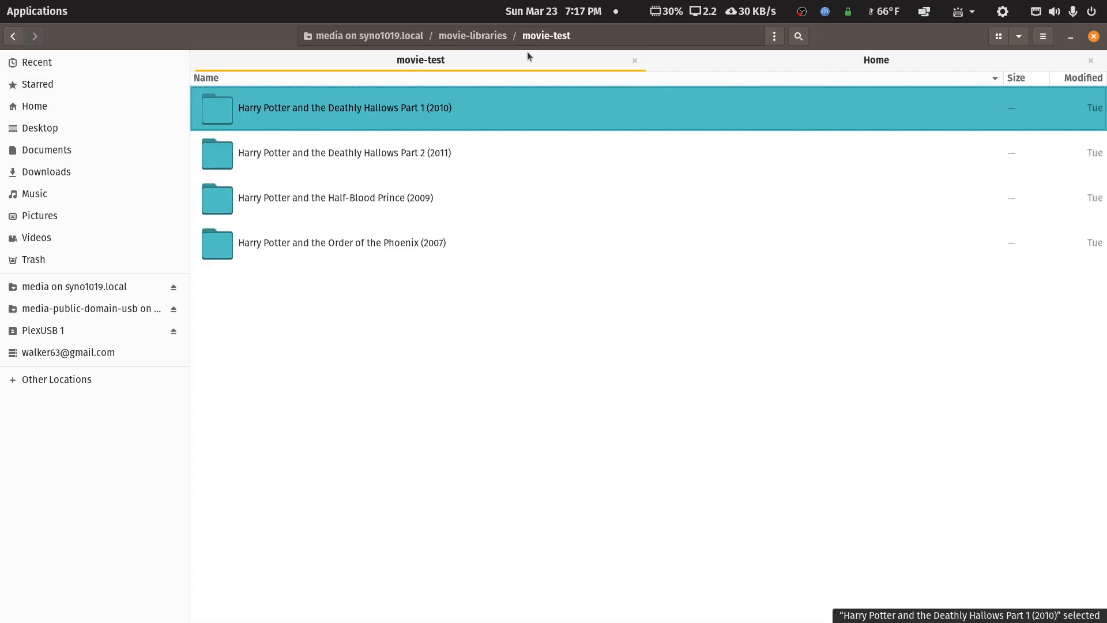
Open the movie-test folder from movie-libraries in FileBot.
{"action": "left_click", "coordinate": [490, 35]}
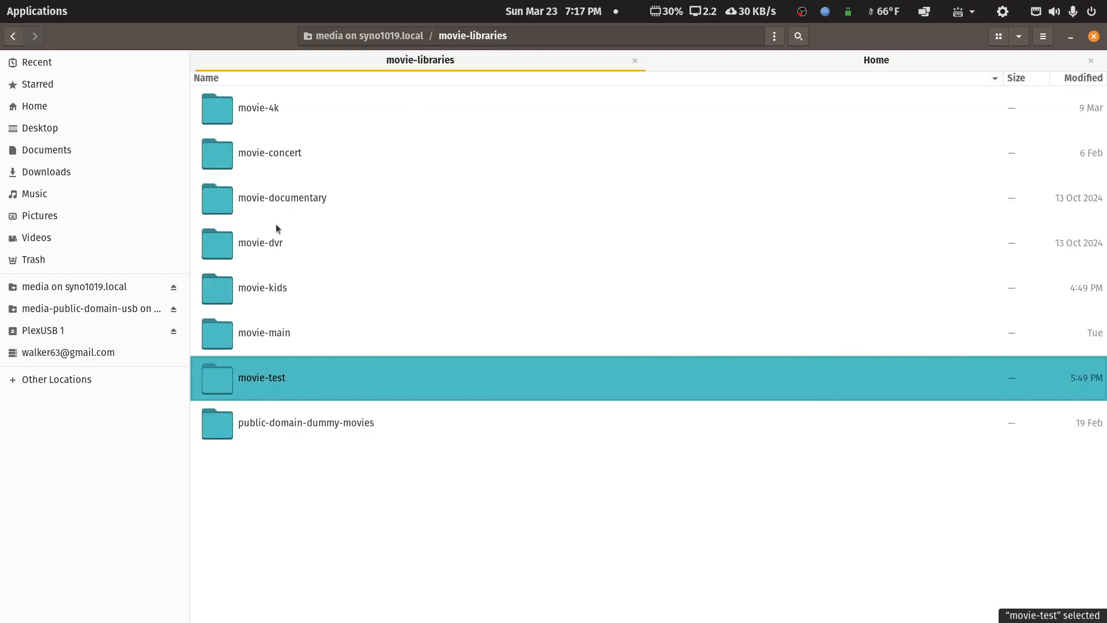
{"action": "right_click", "coordinate": [269, 381]}
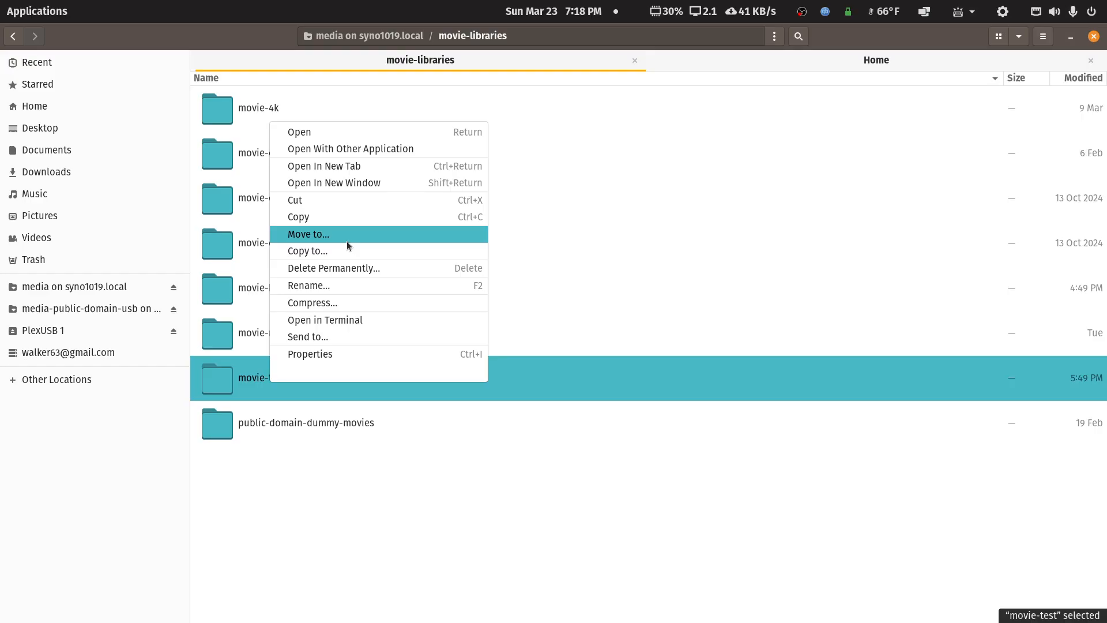
{"action": "left_click", "coordinate": [346, 149]}
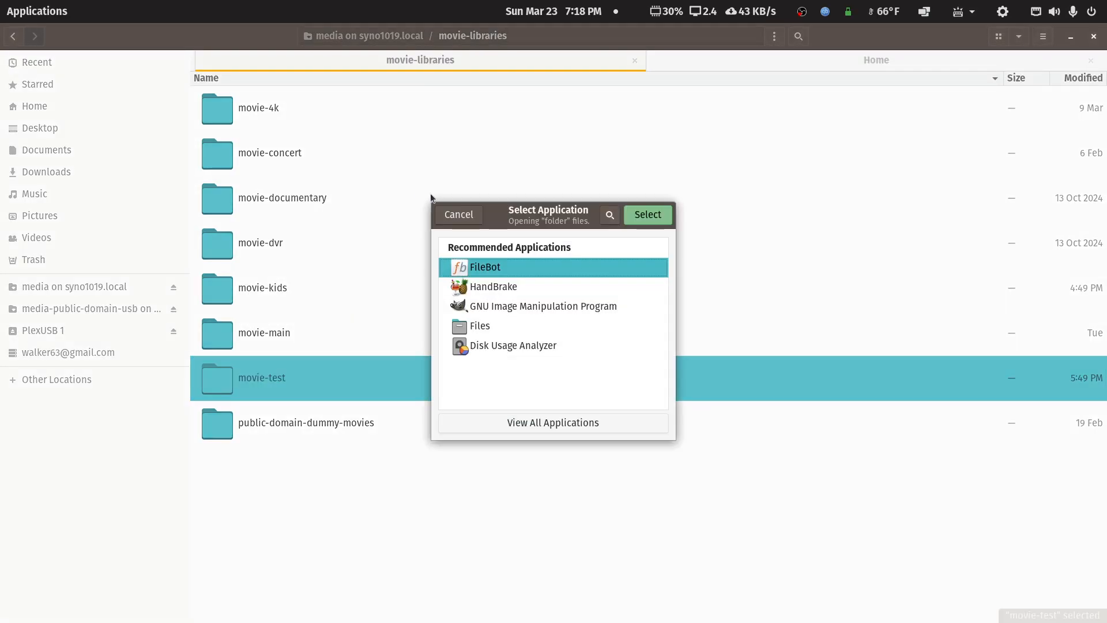
{"action": "left_click", "coordinate": [643, 215]}
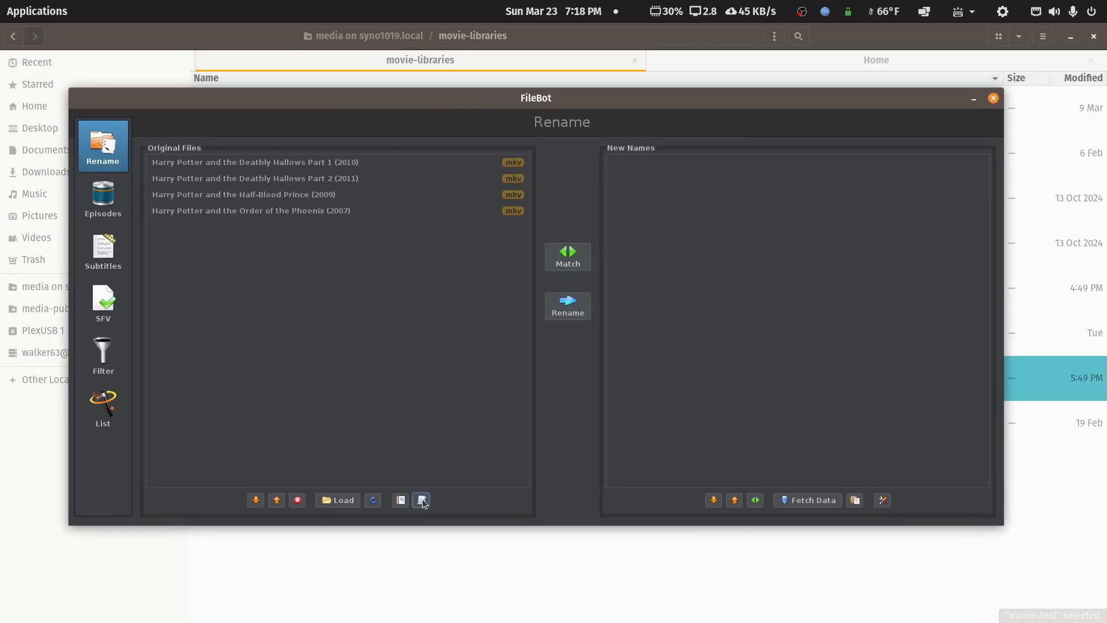
Rename the Harry Potter files with the 1 - Movie - TMDB Structure preset, validating the invalid characters, and close FileBot.
{"action": "left_click", "coordinate": [421, 500]}
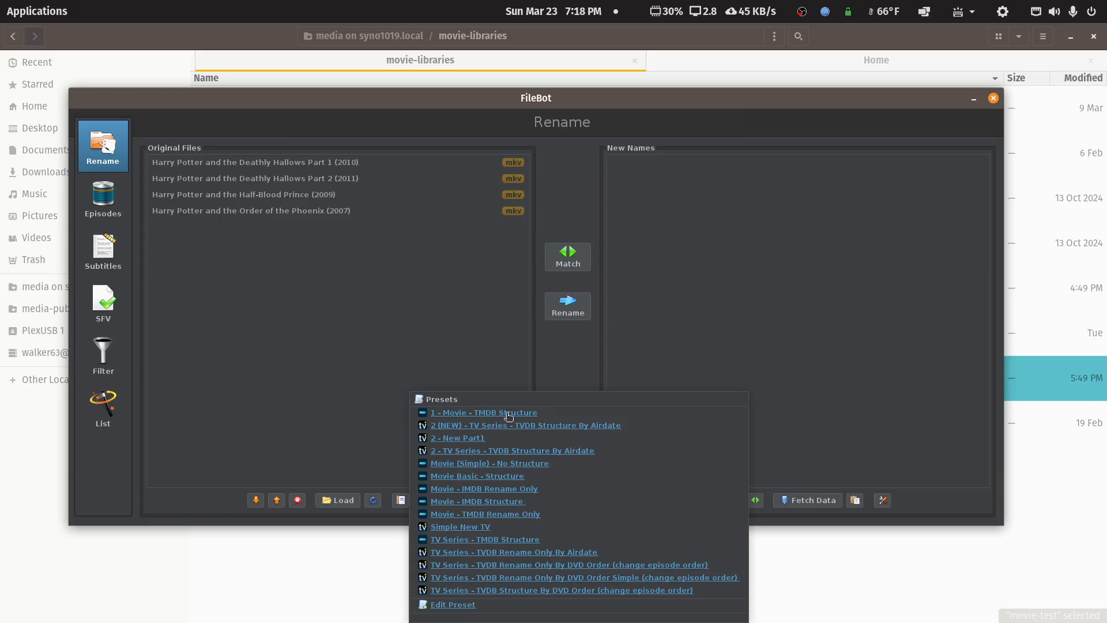
{"action": "left_click", "coordinate": [496, 439]}
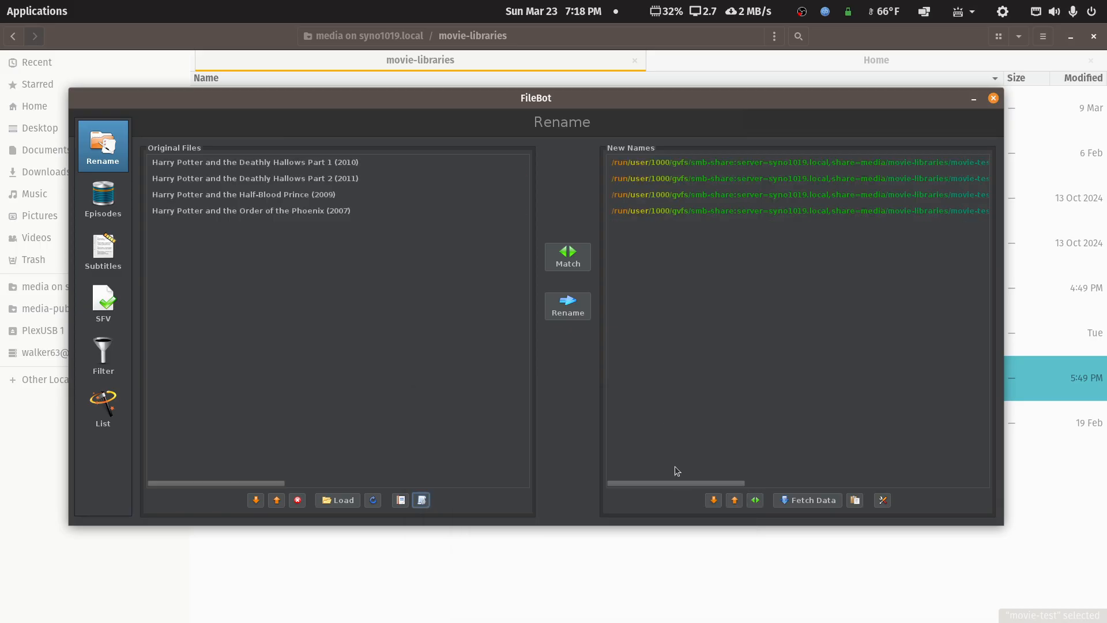
{"action": "left_click_drag", "start_coordinate": [676, 482], "coordinate": [924, 507]}
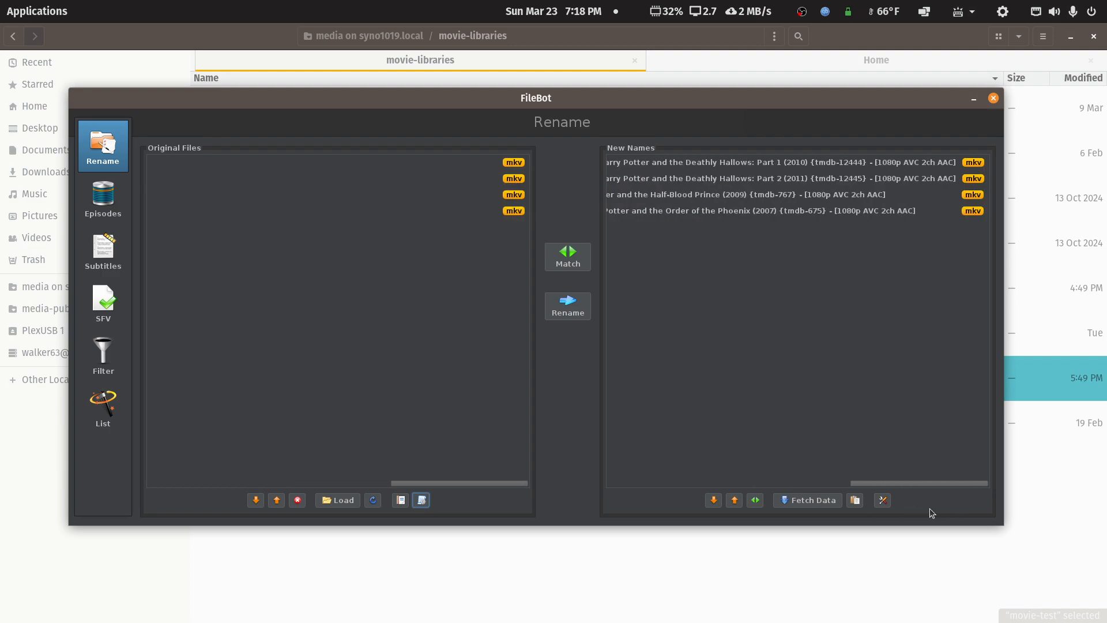
{"action": "left_click", "coordinate": [549, 306]}
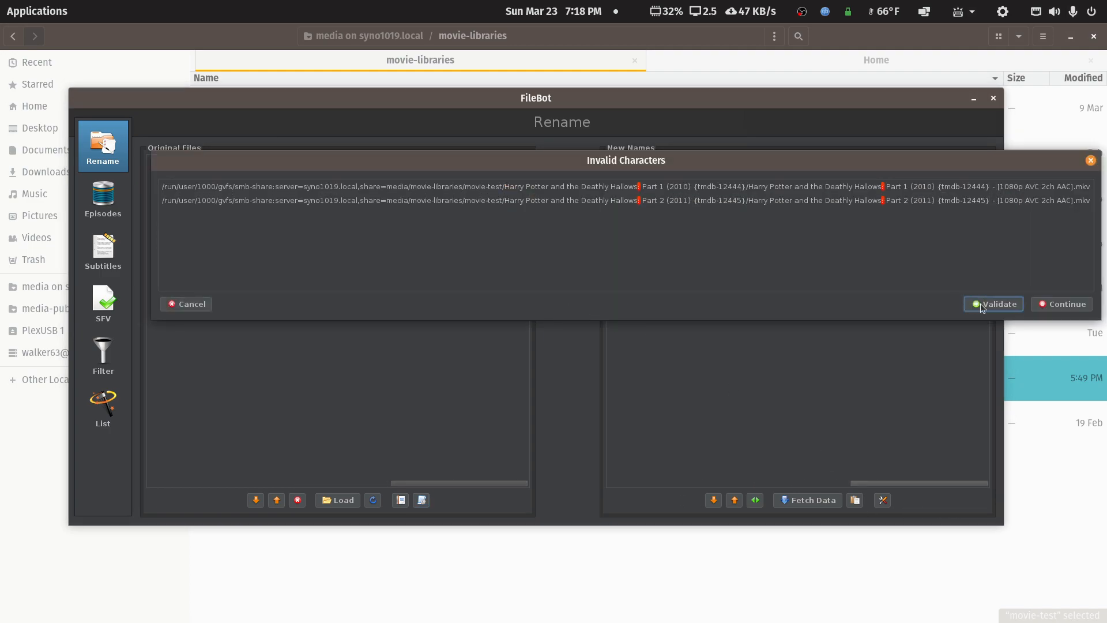
{"action": "left_click", "coordinate": [1055, 305]}
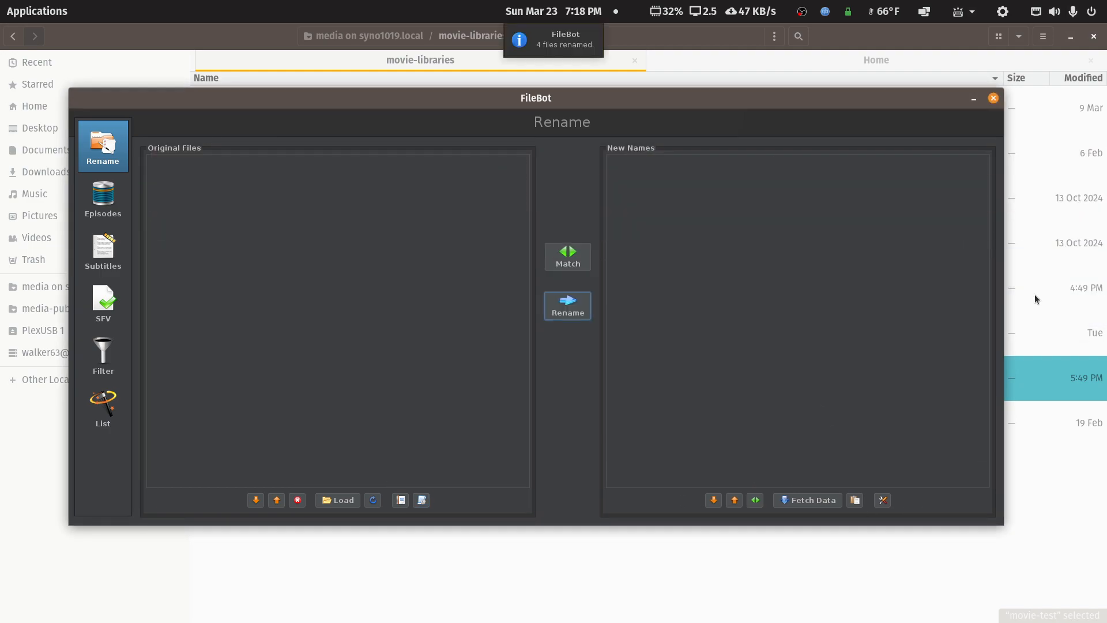
{"action": "left_click", "coordinate": [994, 100]}
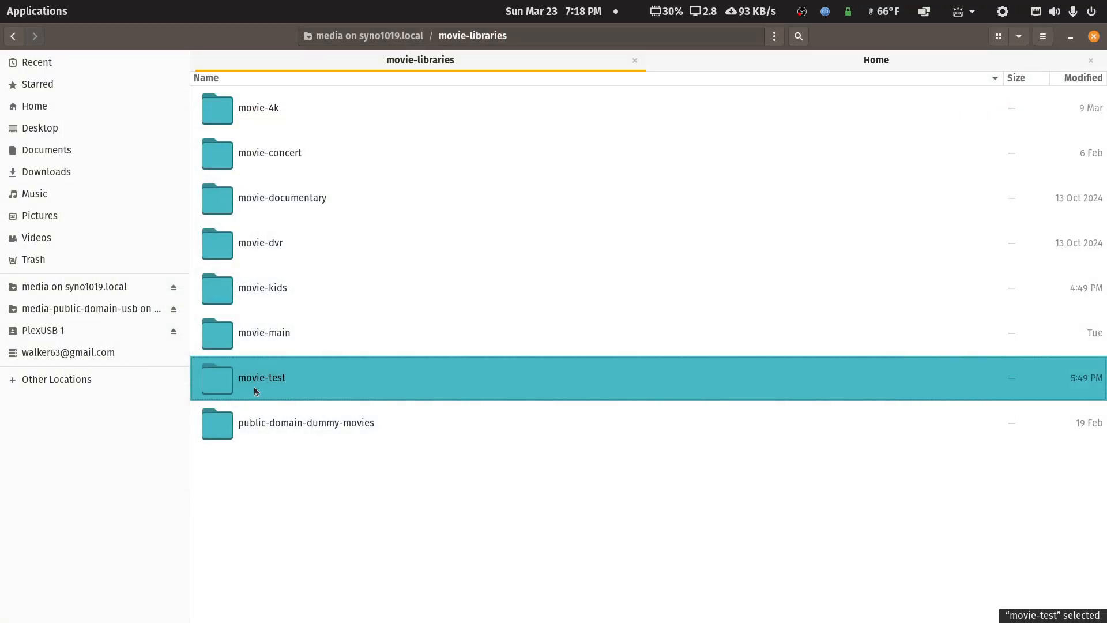
Check the renamed folders in movie-test and the file inside the Deathly Hallows Part 1 folder, and return to movie-libraries.
{"action": "double_click", "coordinate": [251, 391]}
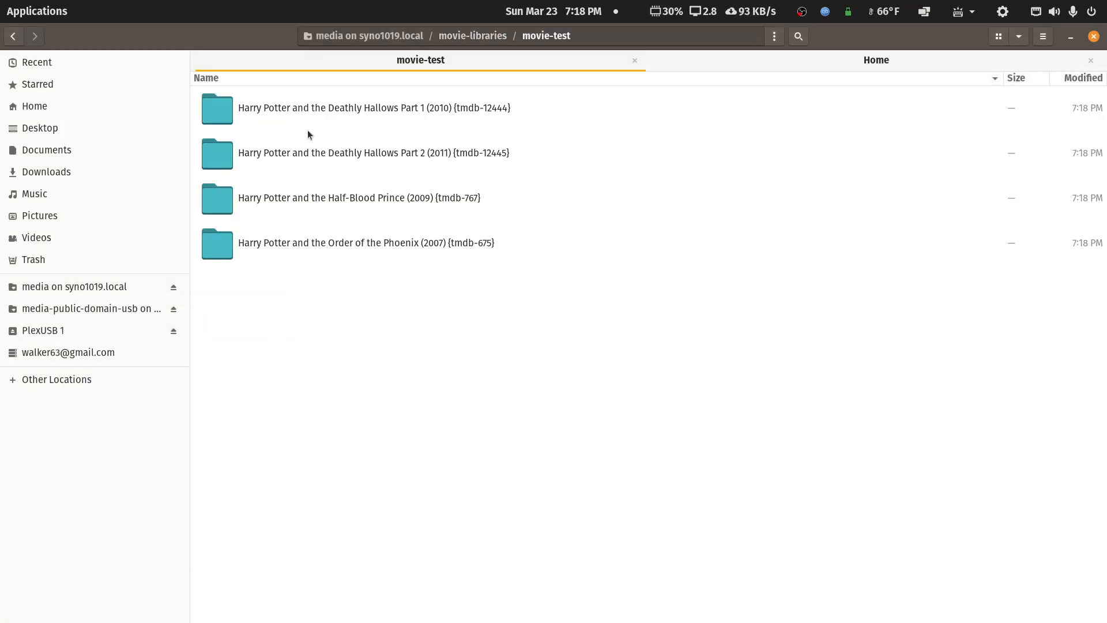
{"action": "left_click", "coordinate": [473, 110]}
{"action": "double_click", "coordinate": [472, 109]}
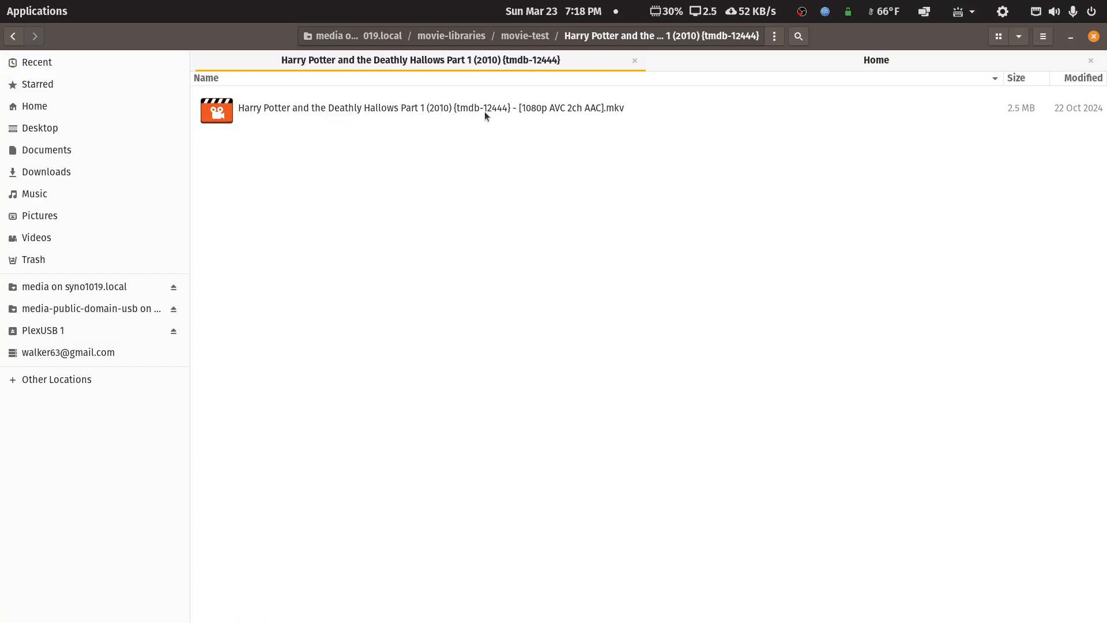
{"action": "left_click", "coordinate": [14, 37]}
{"action": "left_click", "coordinate": [15, 39]}
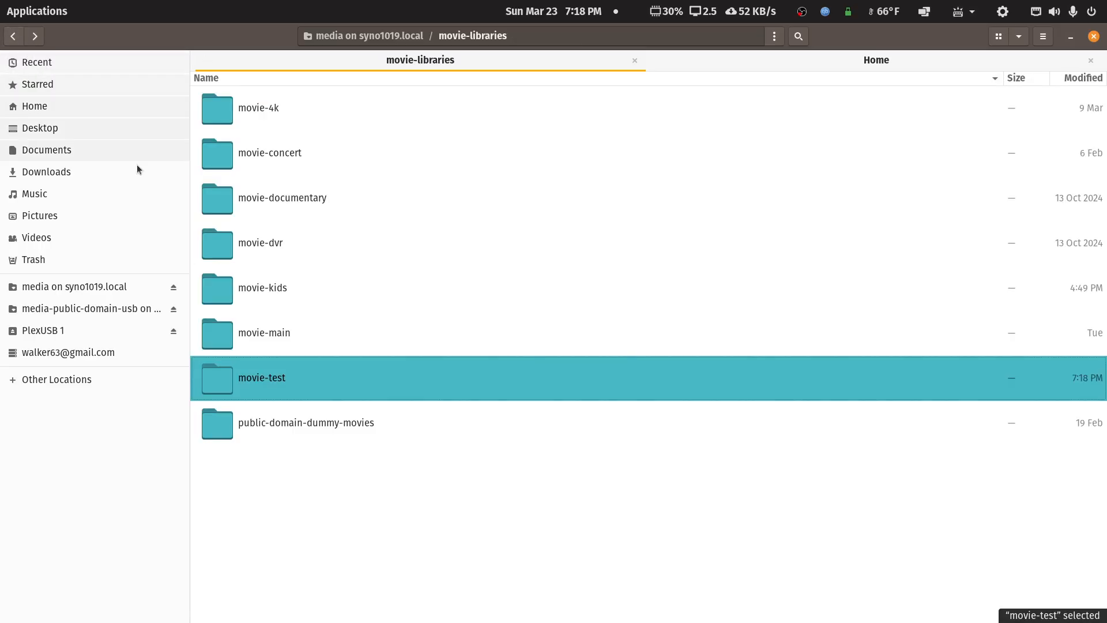
Open the movie-test folder and, in the Home tab, connect anonymously to the network share smb://192.168.68.61/media-usb.
{"action": "double_click", "coordinate": [260, 382]}
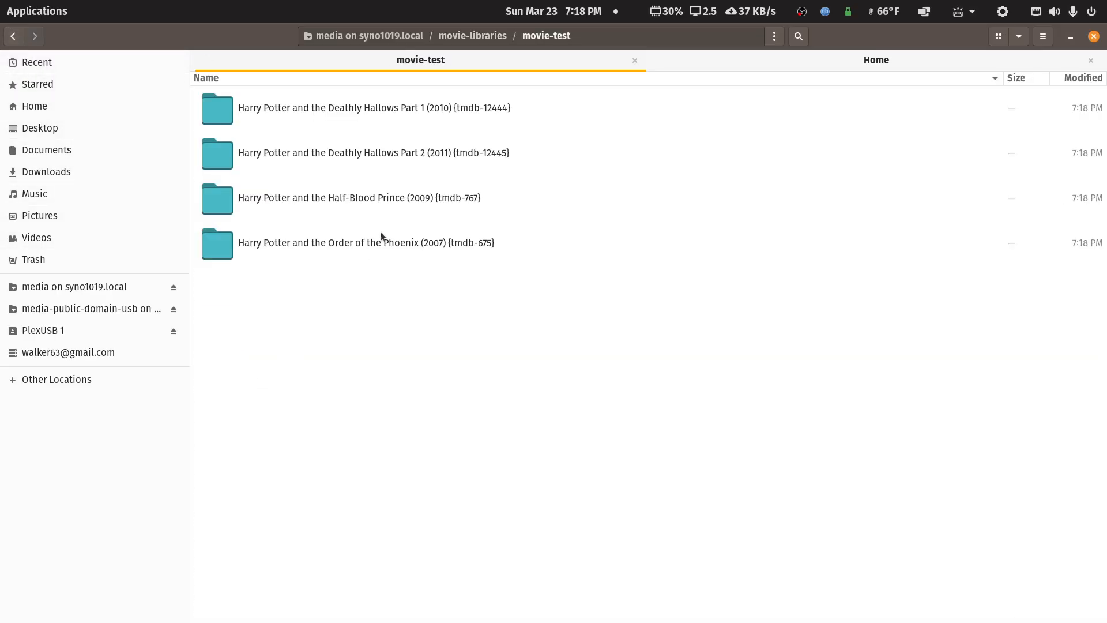
{"action": "left_click", "coordinate": [859, 63]}
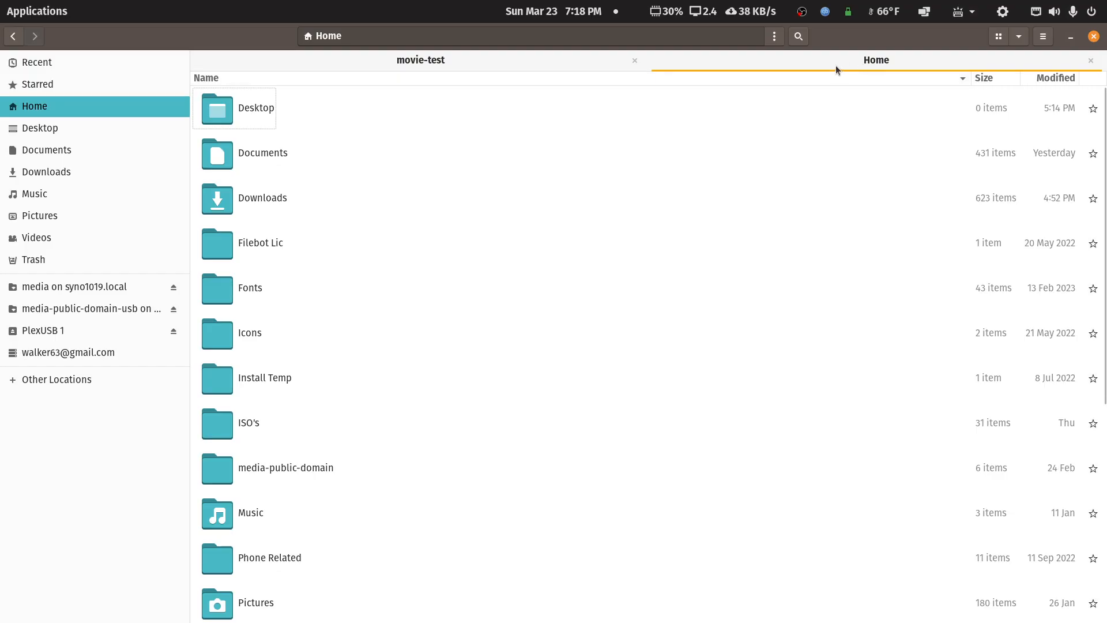
{"action": "left_click", "coordinate": [57, 379]}
{"action": "left_click", "coordinate": [626, 610]}
{"action": "type", "text": "smb://192.168.68.61/media-usb"}
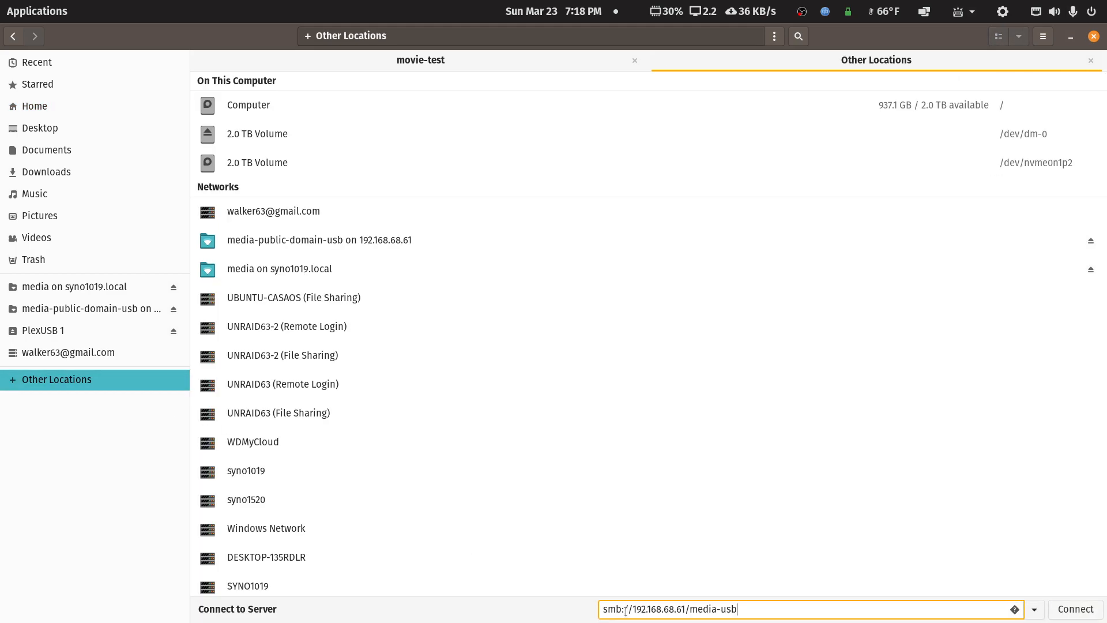
{"action": "left_click", "coordinate": [1080, 612]}
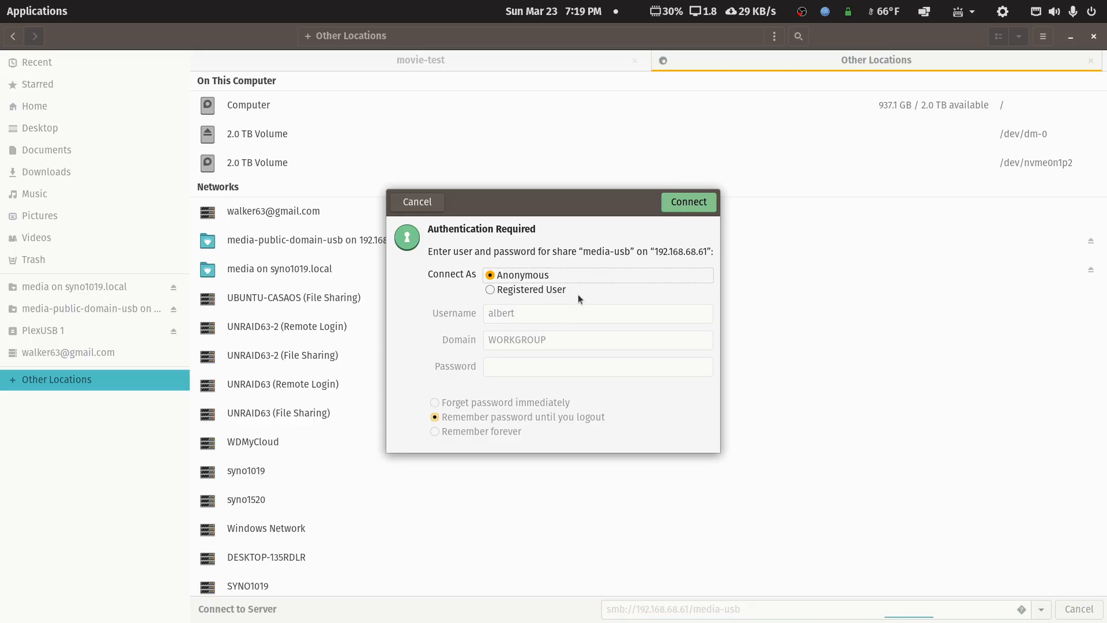
{"action": "left_click", "coordinate": [680, 203]}
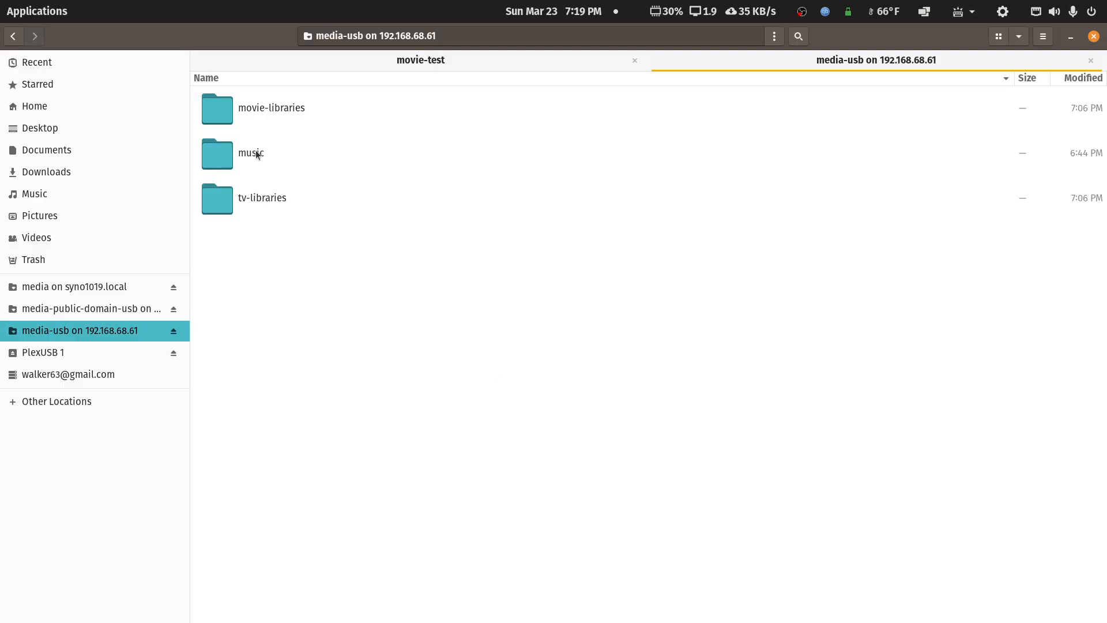
Check the contents of the movie-libraries folder on the media-usb share and return to the share's root.
{"action": "double_click", "coordinate": [277, 108]}
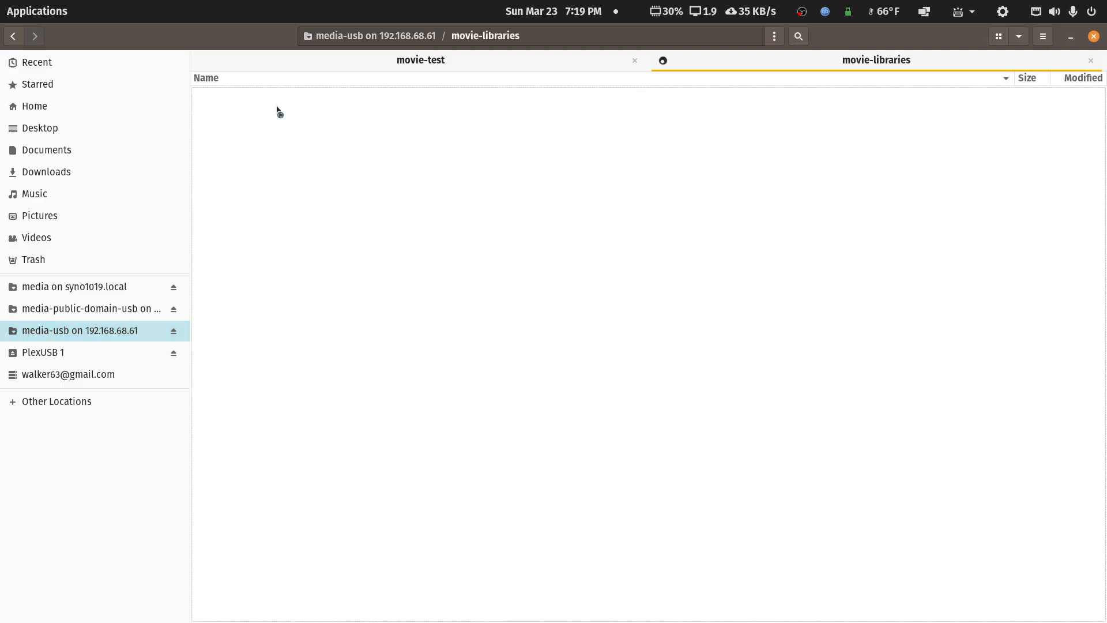
{"action": "left_click", "coordinate": [13, 36]}
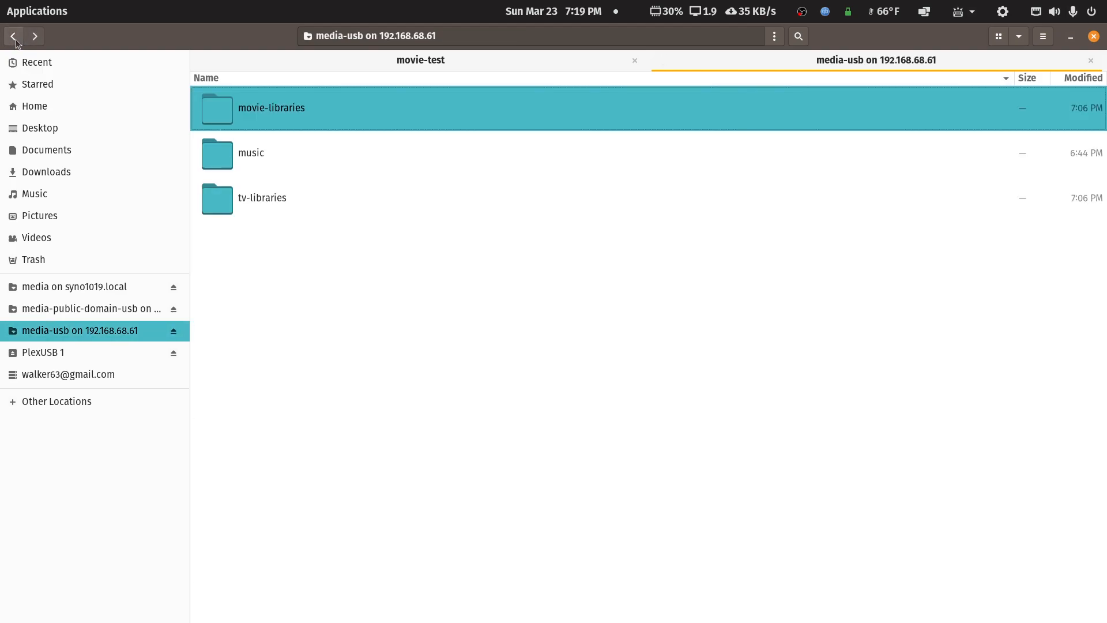
Create a folder named movie-main inside movie-libraries on the media-usb share and open it.
{"action": "double_click", "coordinate": [263, 110]}
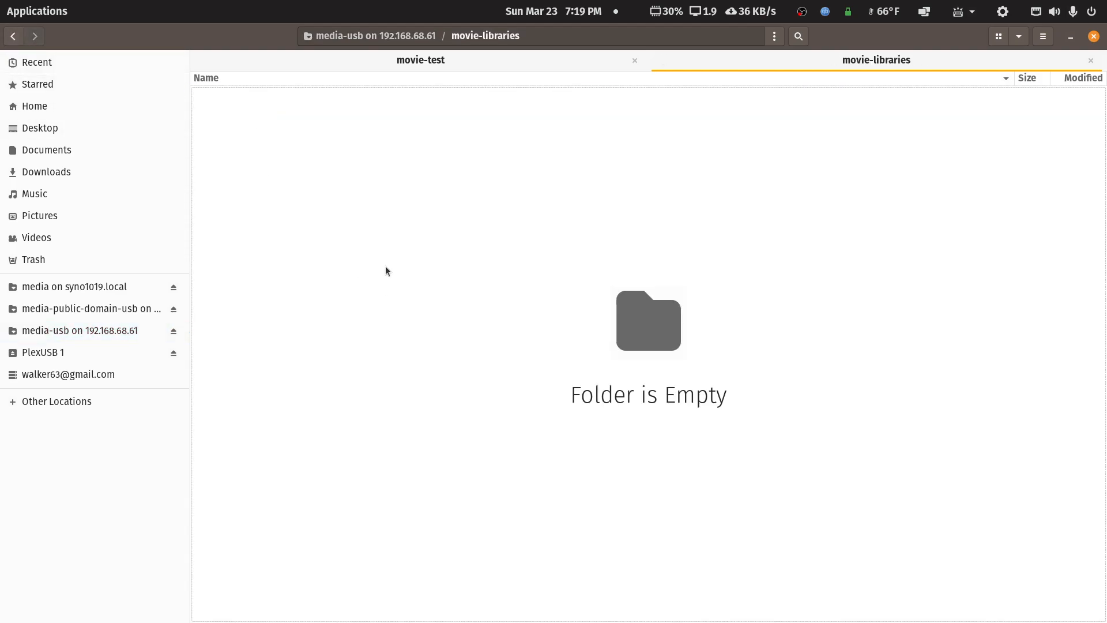
{"action": "right_click", "coordinate": [409, 206]}
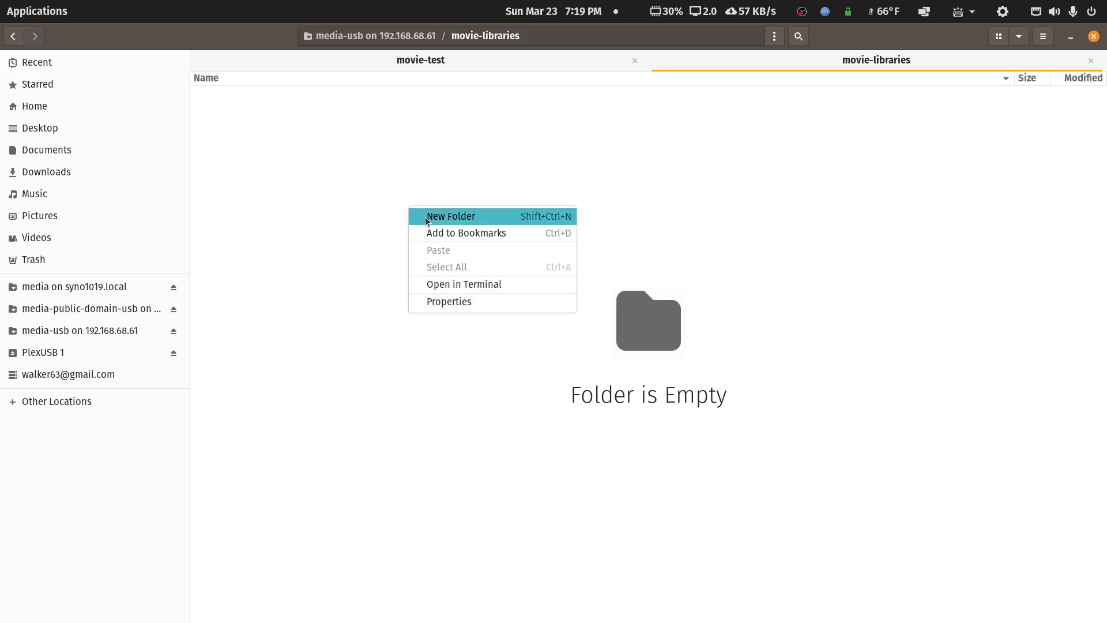
{"action": "left_click", "coordinate": [428, 219]}
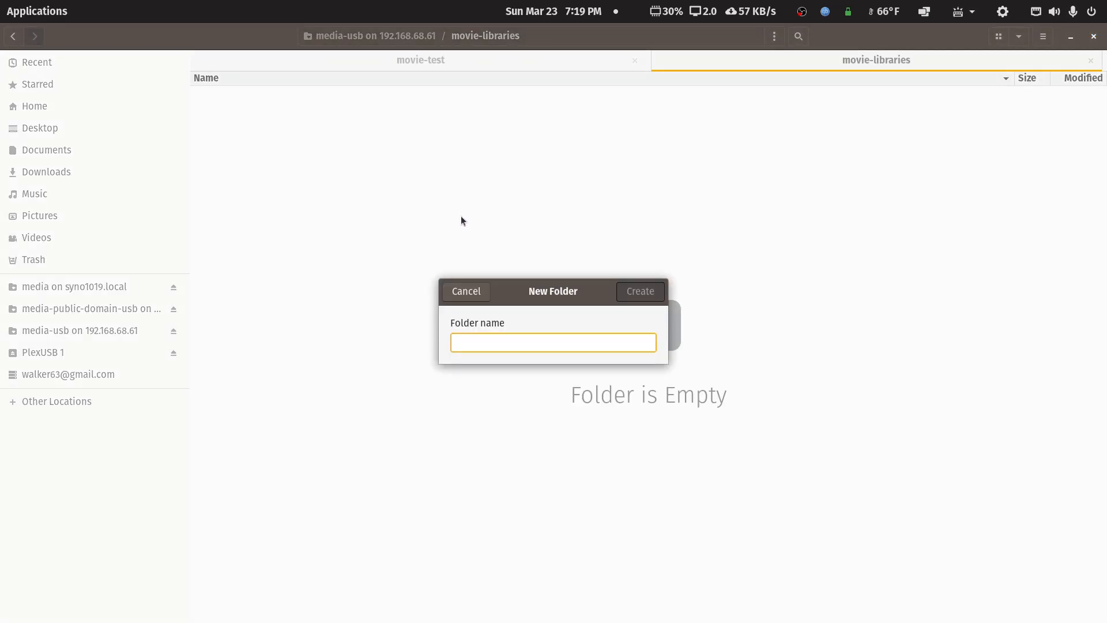
{"action": "type", "text": "movie"}
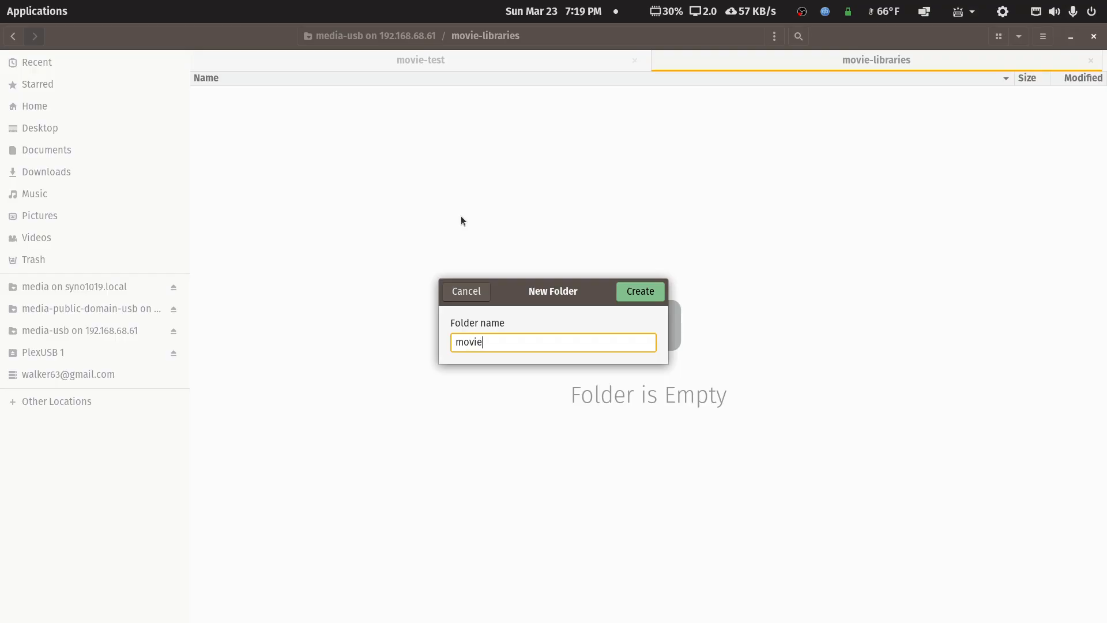
{"action": "type", "text": "-main"}
{"action": "key", "text": "Return"}
{"action": "key", "text": "Return"}
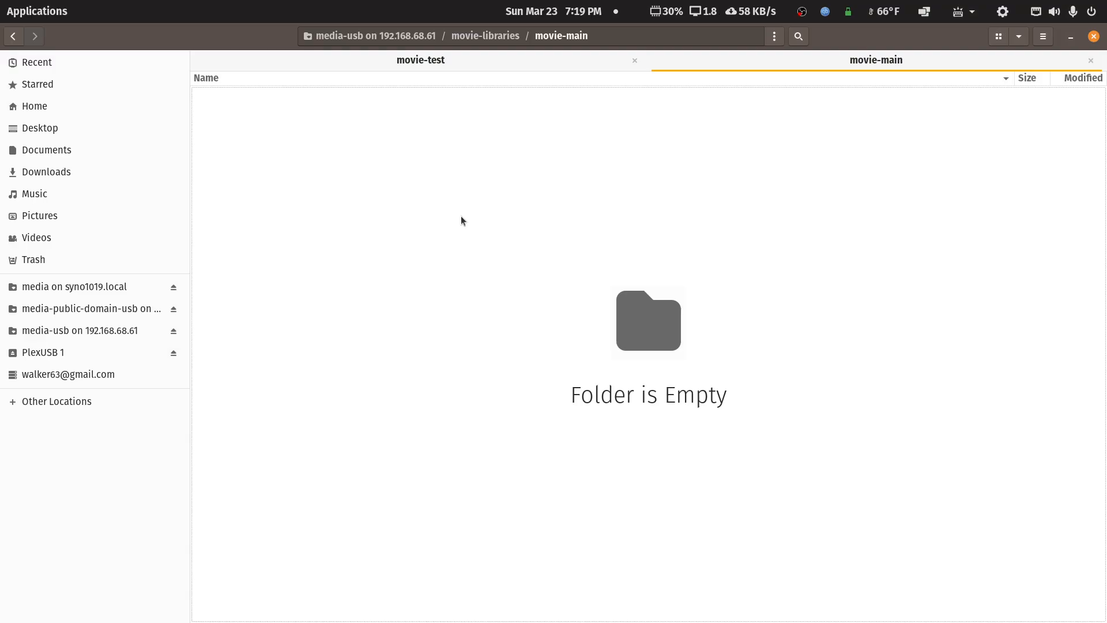
Copy all four Harry Potter folders from movie-test on syno1019.local into movie-main on the media-usb share.
{"action": "right_click", "coordinate": [410, 213]}
{"action": "left_click", "coordinate": [482, 64]}
{"action": "left_click", "coordinate": [483, 64]}
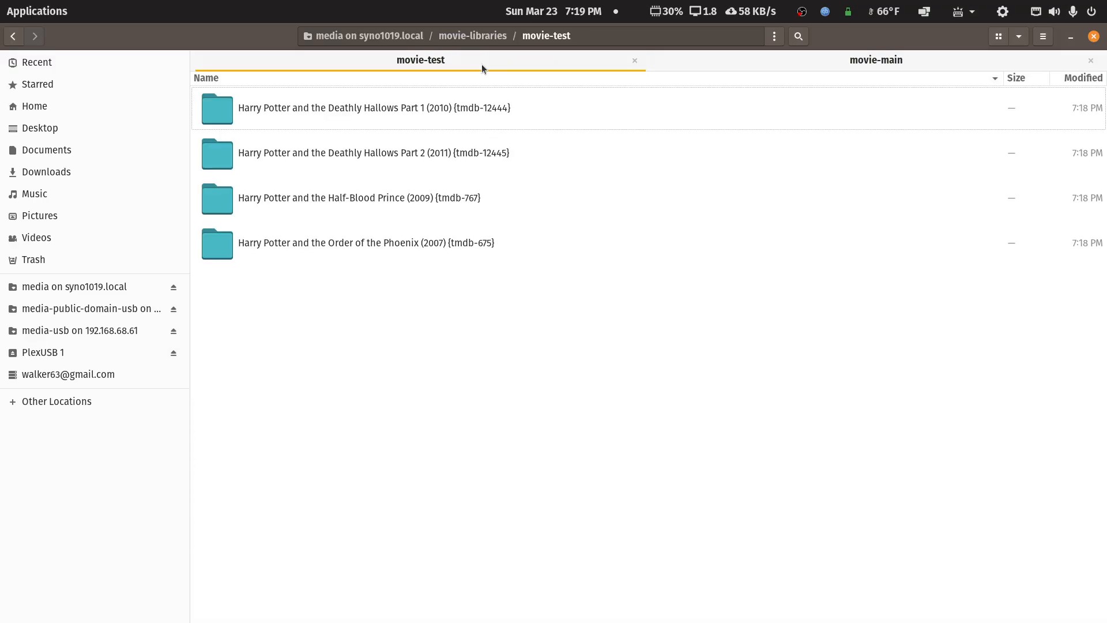
{"action": "left_click", "coordinate": [387, 242]}
{"action": "left_click", "coordinate": [389, 201], "text": "shift"}
{"action": "left_click", "coordinate": [402, 150], "text": "shift"}
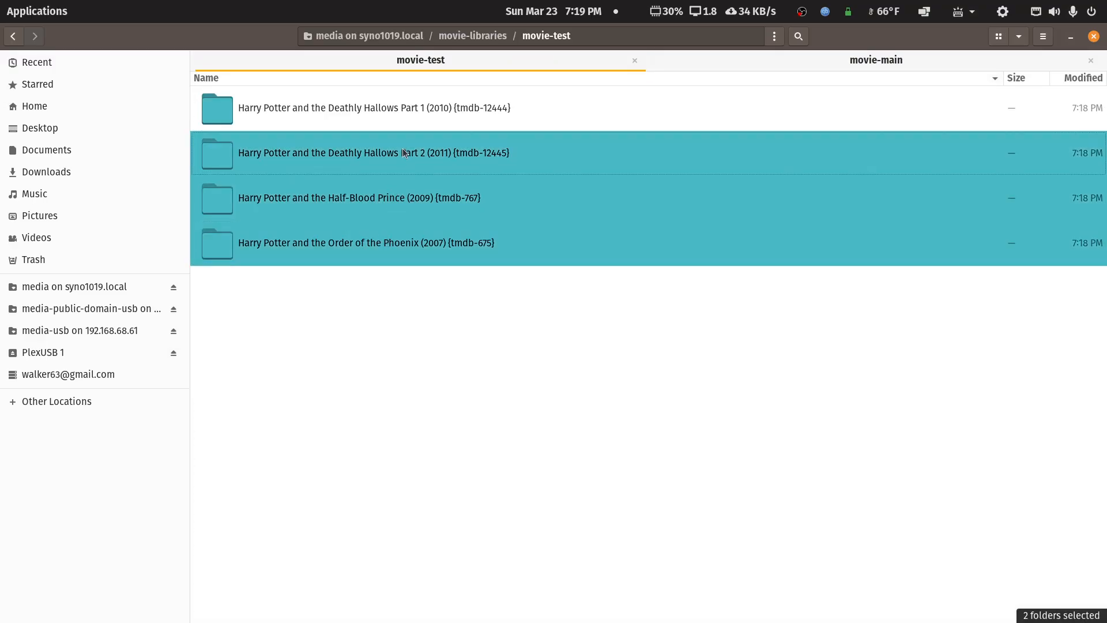
{"action": "left_click", "coordinate": [425, 108], "text": "shift"}
{"action": "right_click", "coordinate": [425, 108]}
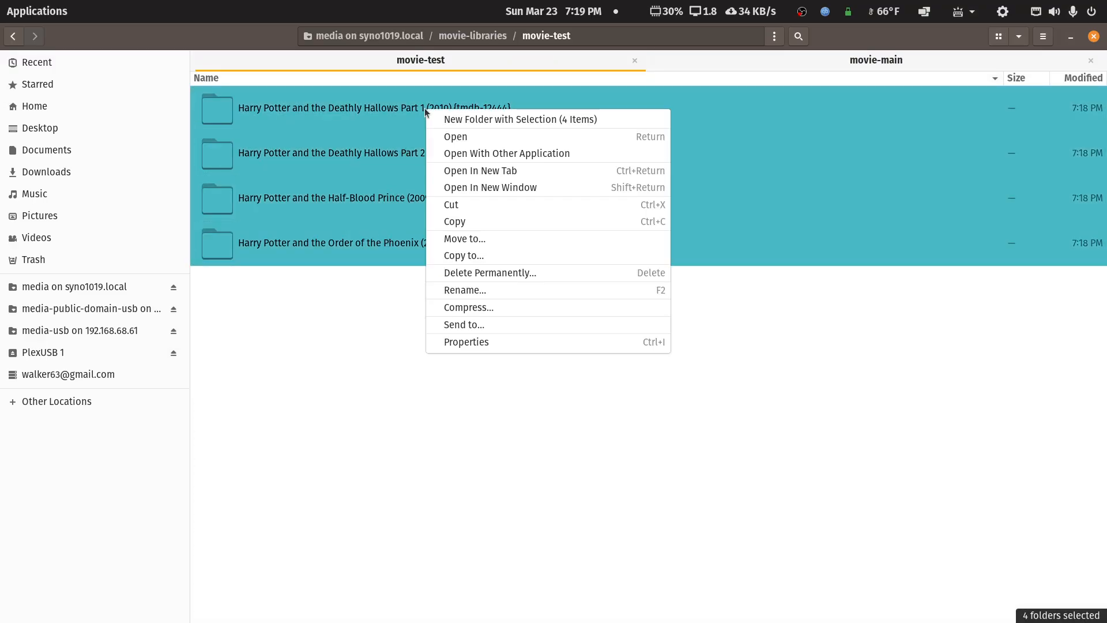
{"action": "left_click", "coordinate": [464, 222]}
{"action": "left_click", "coordinate": [809, 62]}
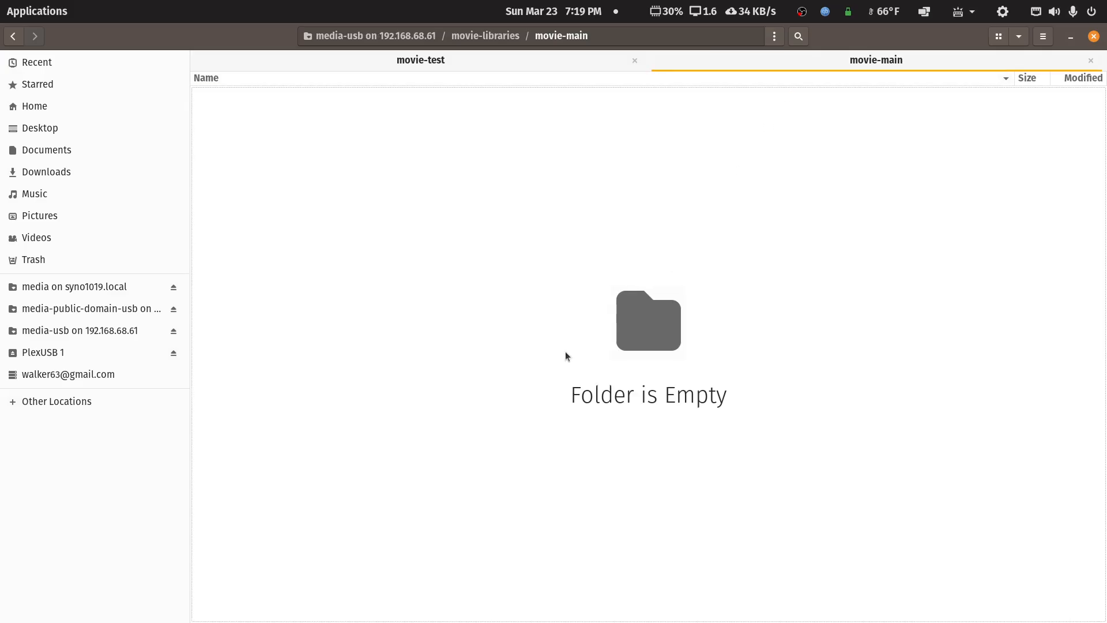
{"action": "key", "text": "ctrl+v"}
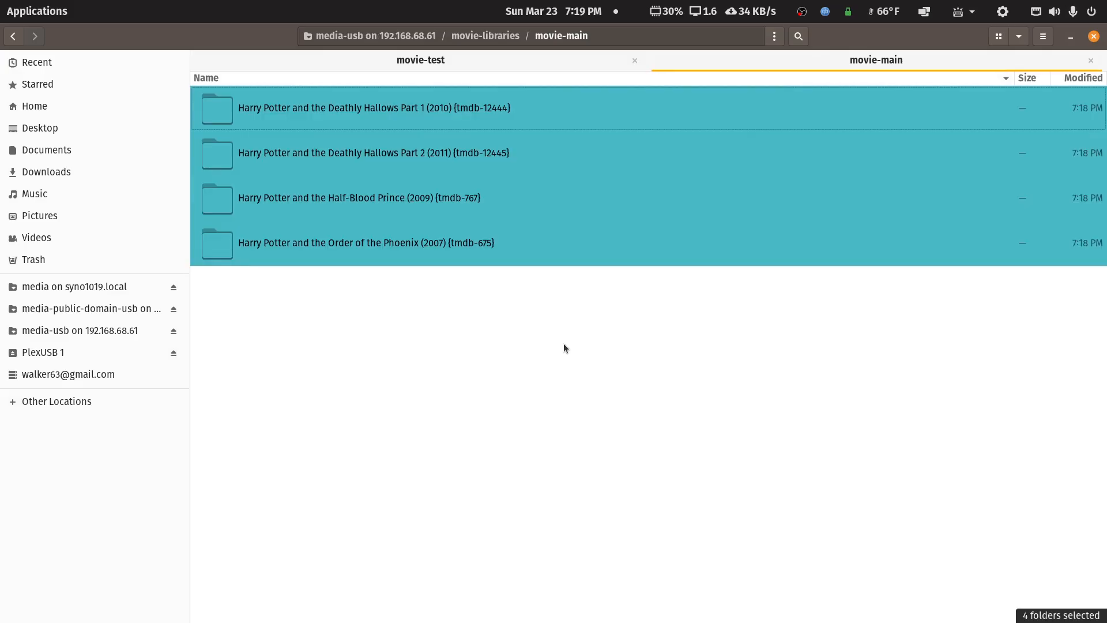
Create a folder named tv-kids inside tv-libraries on the media-usb share.
{"action": "left_click", "coordinate": [13, 37]}
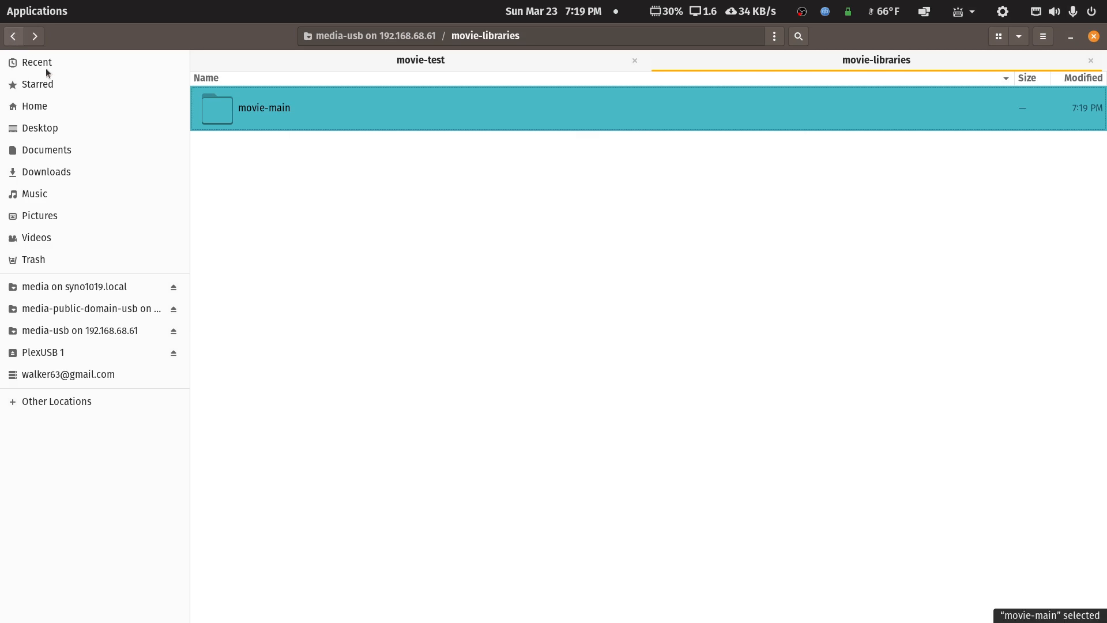
{"action": "left_click", "coordinate": [15, 38]}
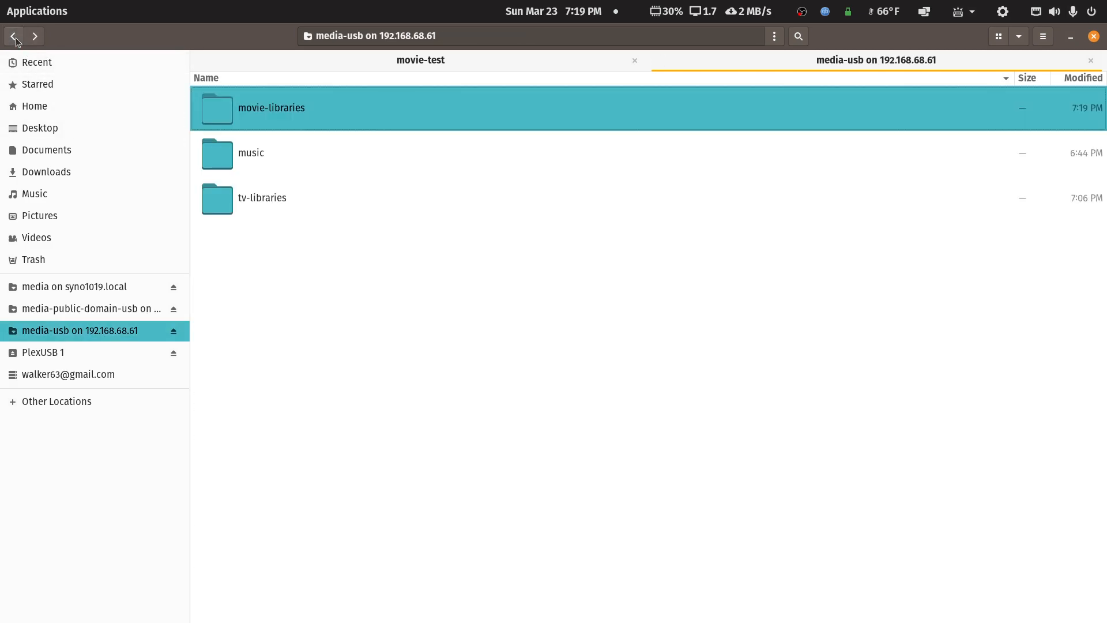
{"action": "double_click", "coordinate": [288, 115]}
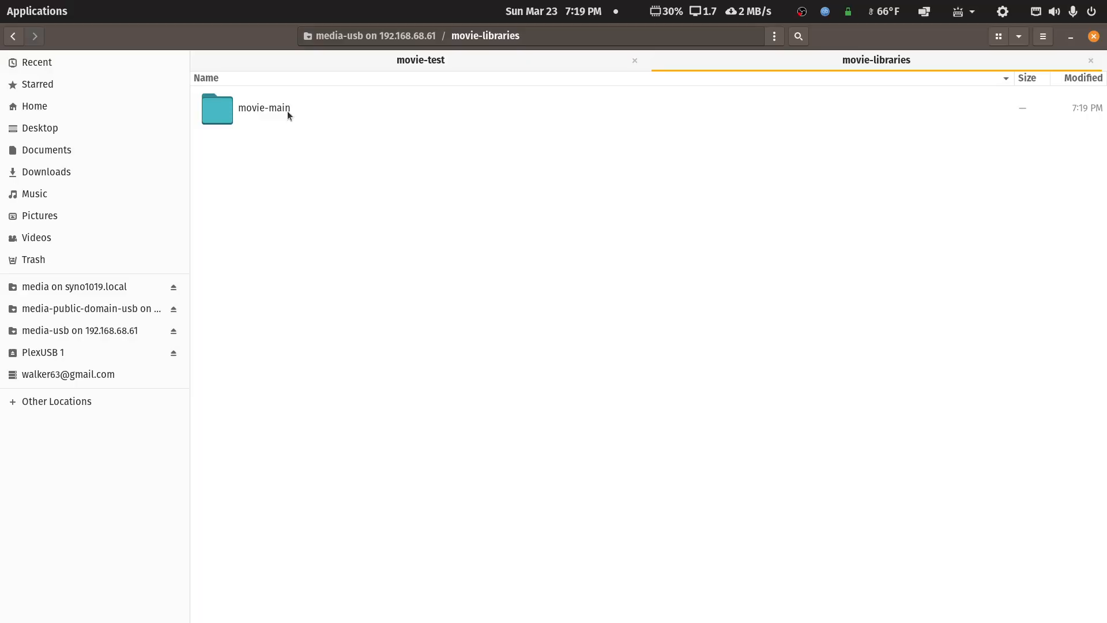
{"action": "left_click", "coordinate": [15, 38]}
{"action": "left_click", "coordinate": [266, 199]}
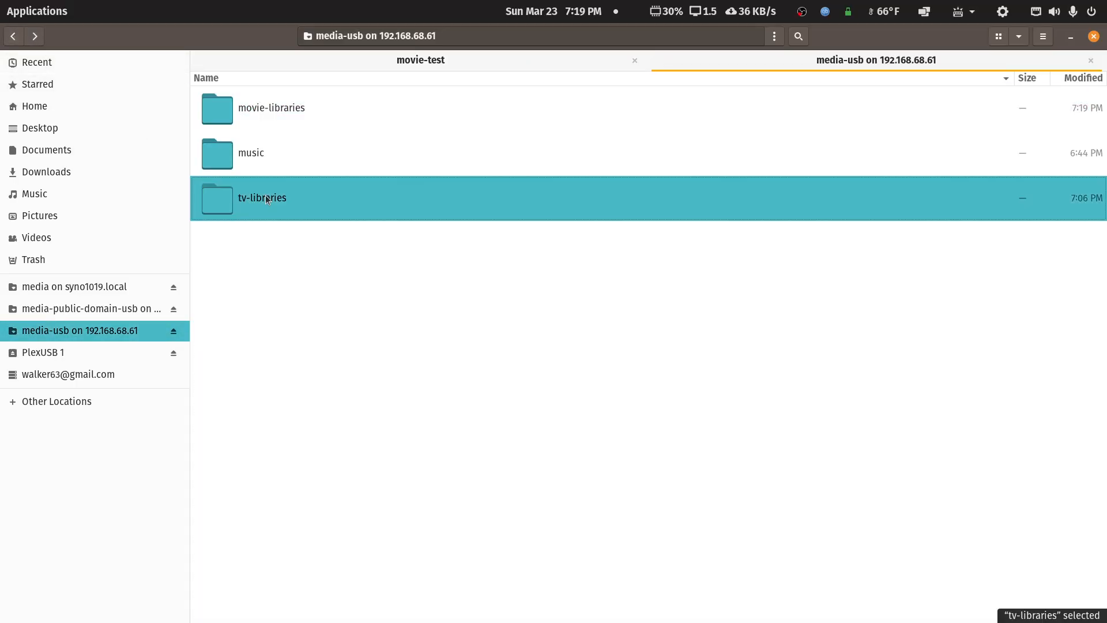
{"action": "double_click", "coordinate": [267, 199]}
{"action": "right_click", "coordinate": [268, 210]}
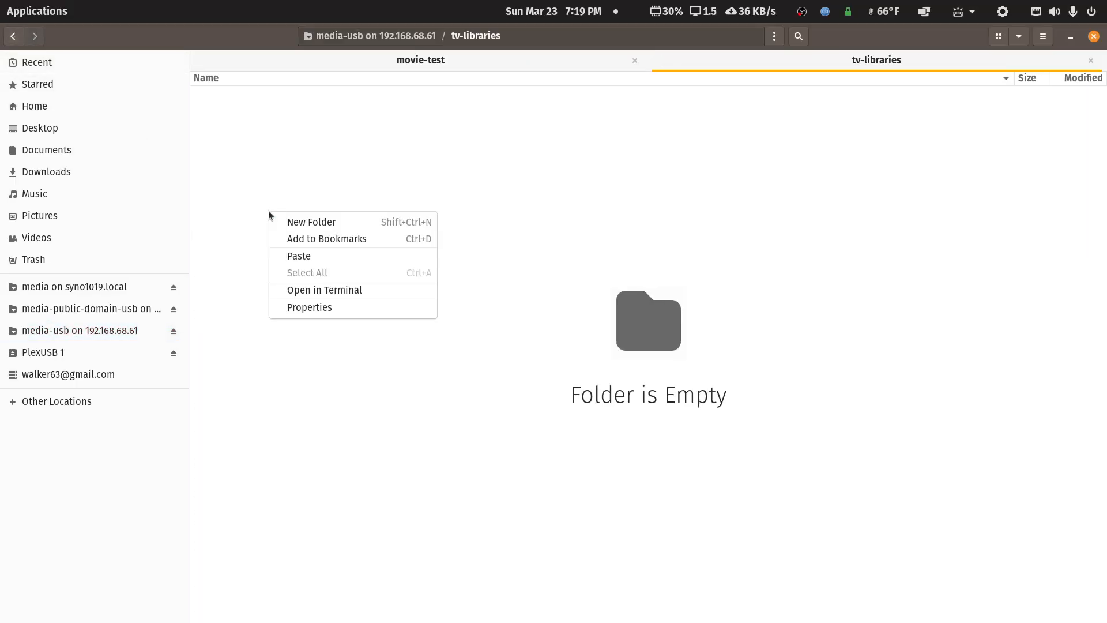
{"action": "left_click", "coordinate": [301, 222]}
{"action": "type", "text": "t"}
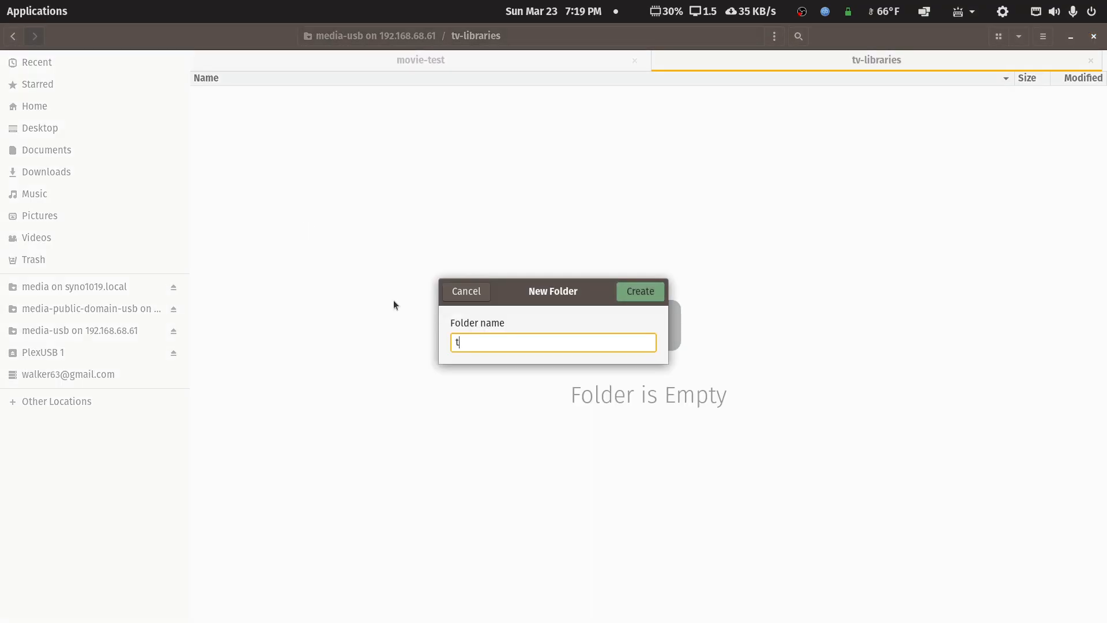
{"action": "type", "text": "v-kids"}
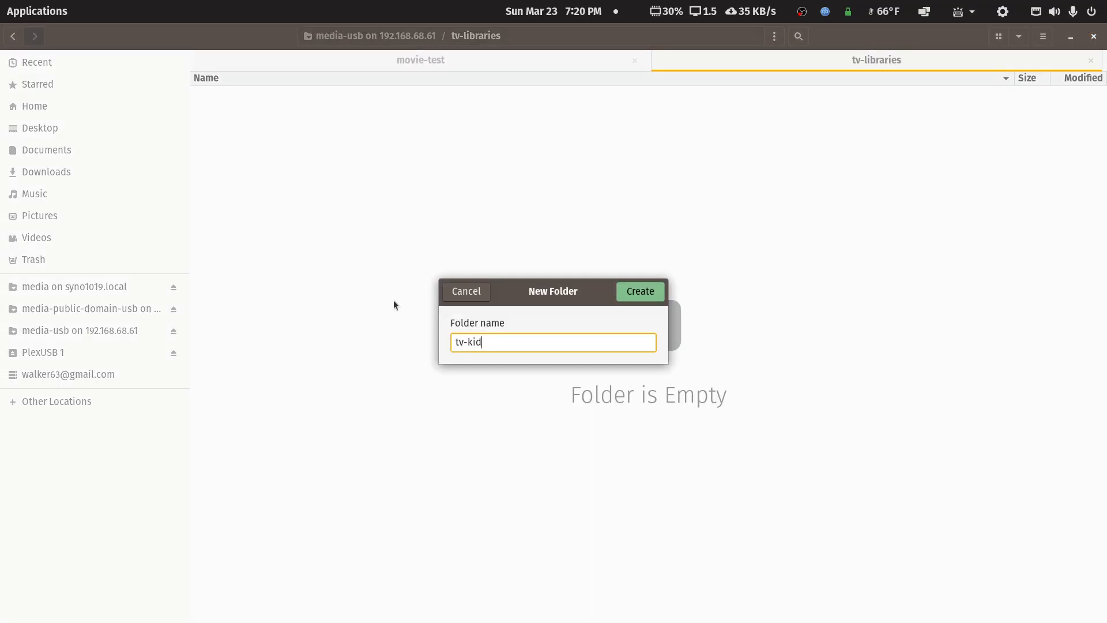
{"action": "key", "text": "Return"}
Create a second folder named tv-main inside tv-libraries on the media-usb share.
{"action": "right_click", "coordinate": [413, 327]}
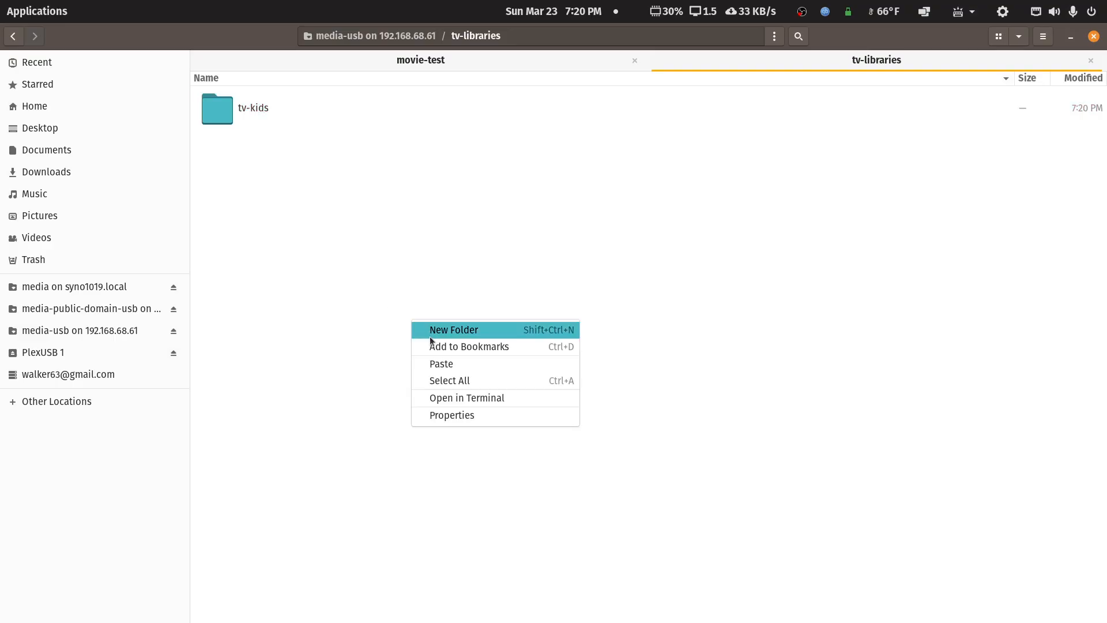
{"action": "left_click", "coordinate": [444, 330]}
{"action": "type", "text": "t"}
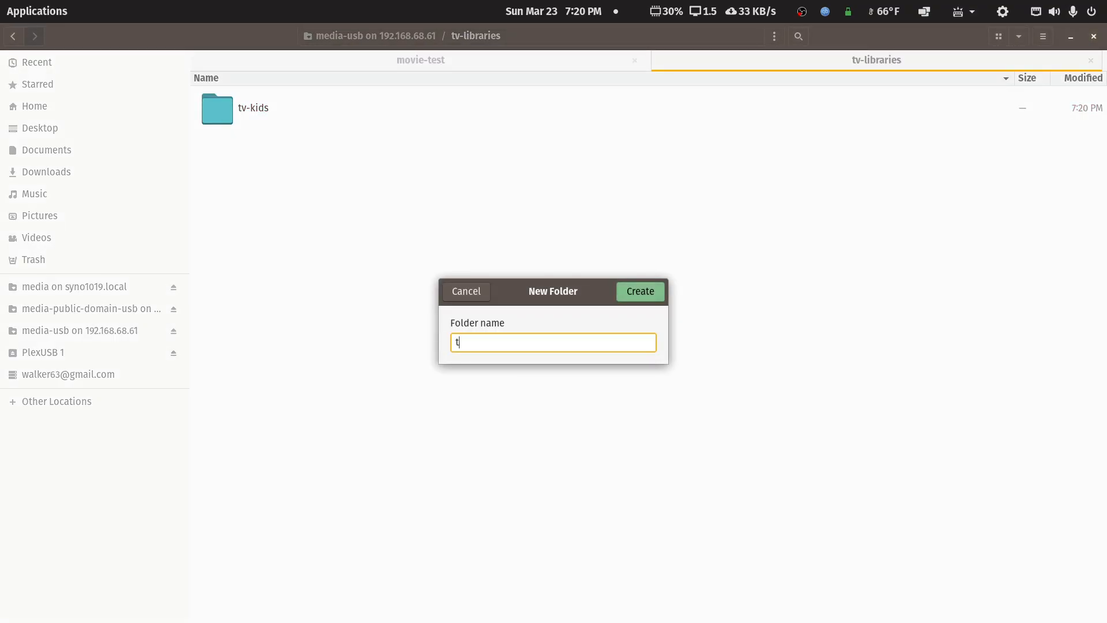
{"action": "type", "text": "v-main"}
{"action": "key", "text": "Return"}
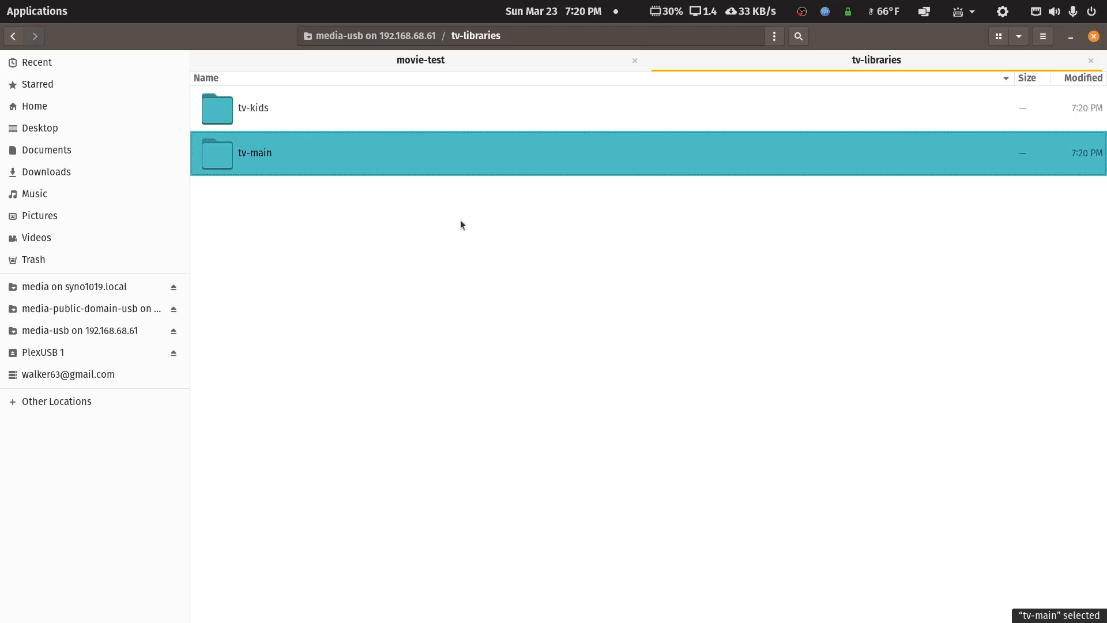
Browse the media share on syno1019.local to the tv-kids folder inside tv-libraries.
{"action": "left_click", "coordinate": [373, 60]}
{"action": "left_click", "coordinate": [13, 37]}
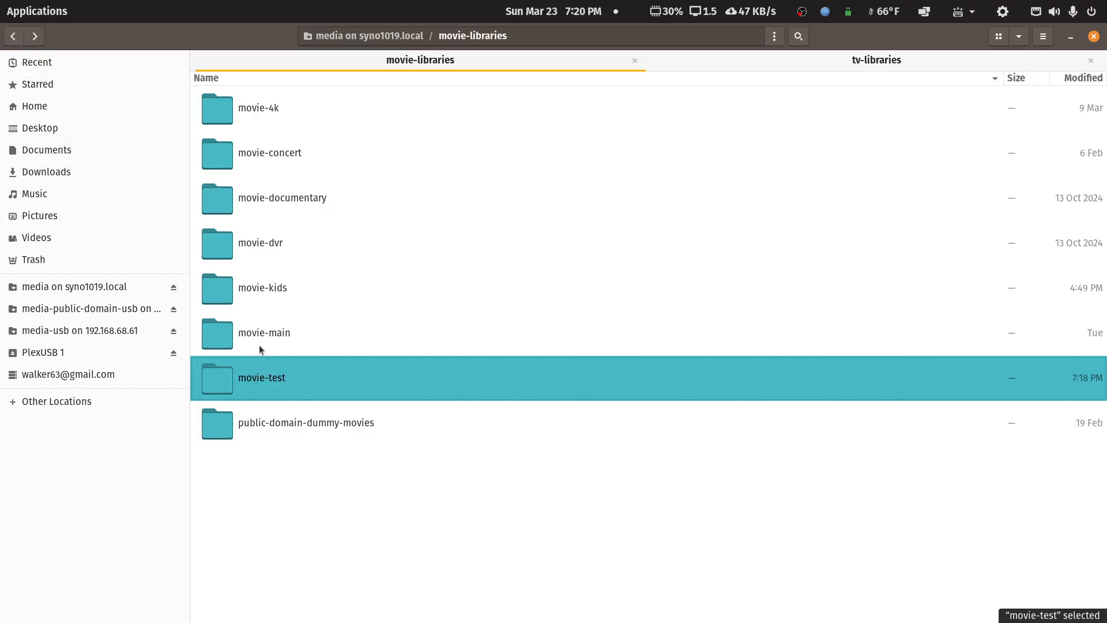
{"action": "left_click", "coordinate": [14, 36]}
{"action": "left_click", "coordinate": [14, 37]}
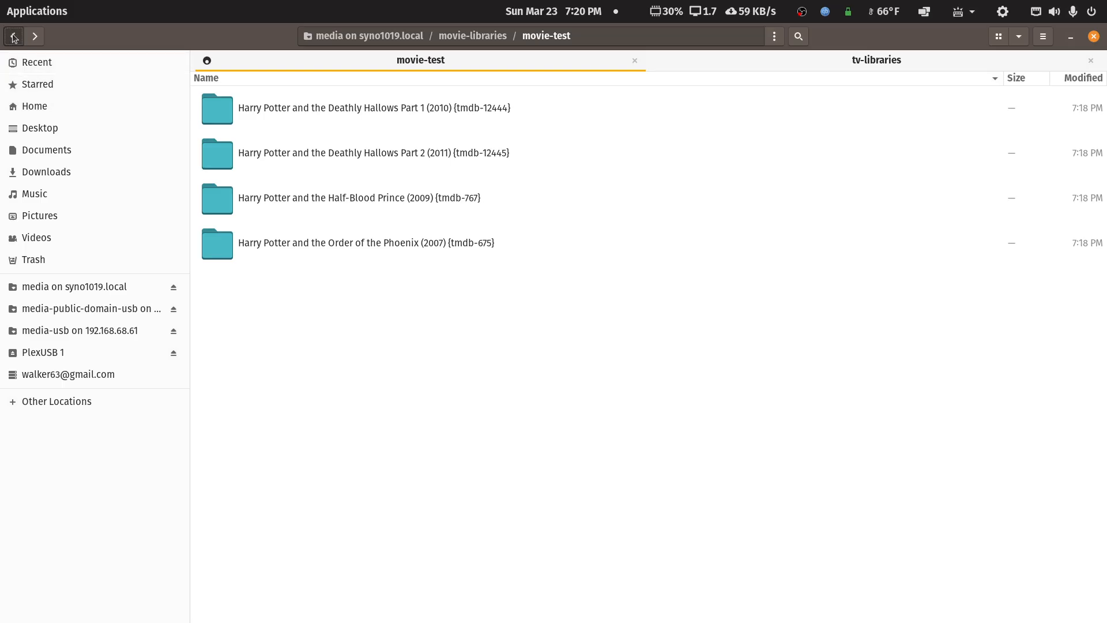
{"action": "left_click", "coordinate": [556, 372]}
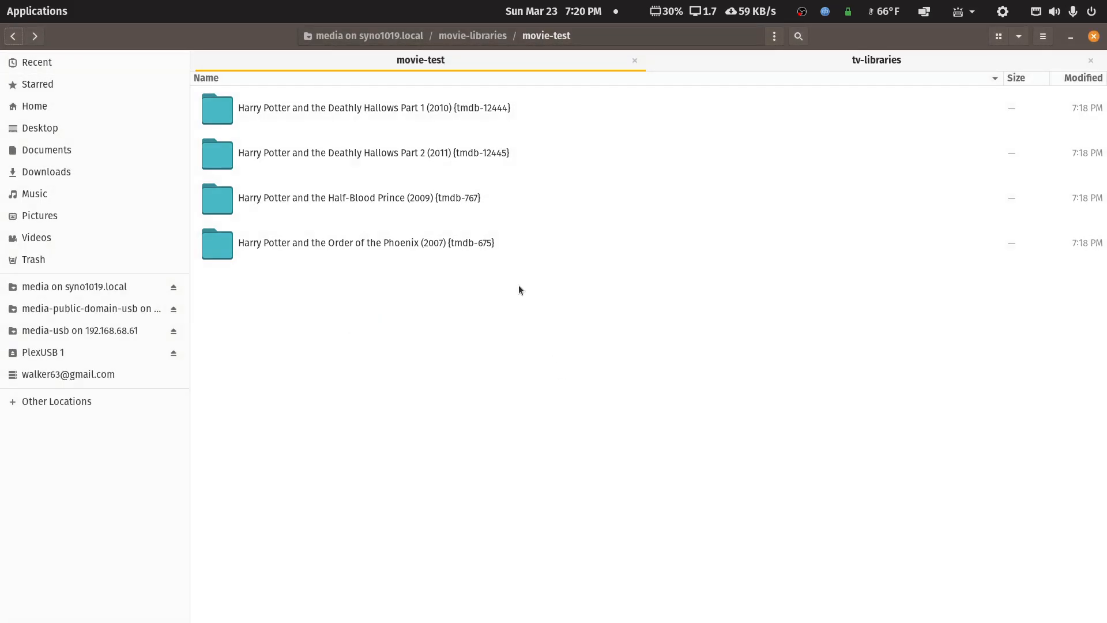
{"action": "left_click", "coordinate": [415, 36]}
{"action": "double_click", "coordinate": [252, 385]}
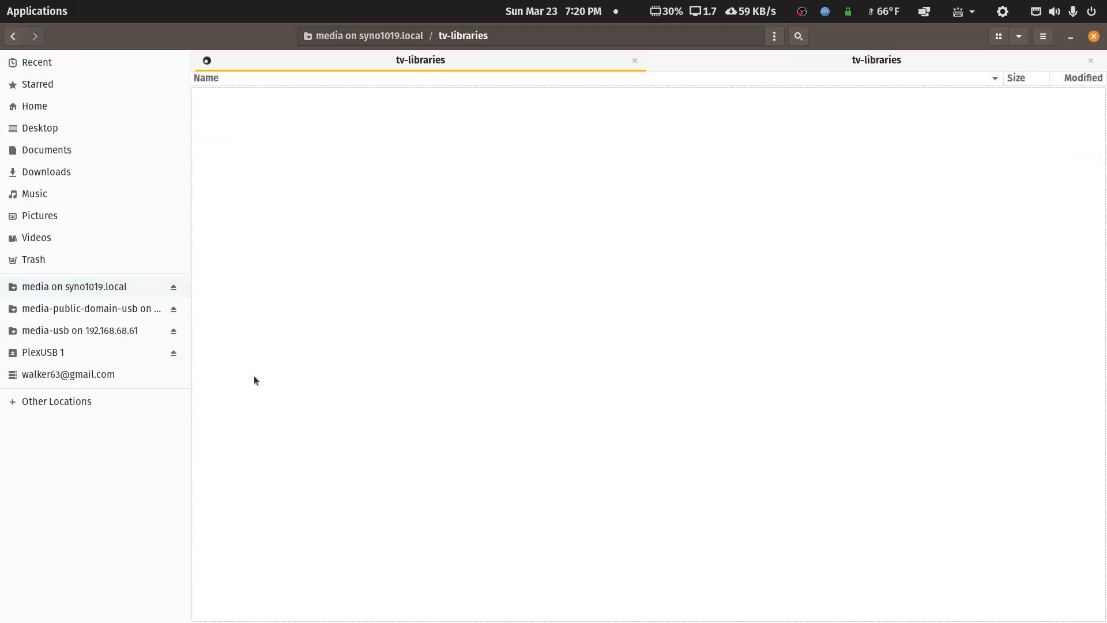
{"action": "double_click", "coordinate": [257, 244]}
{"action": "double_click", "coordinate": [270, 108]}
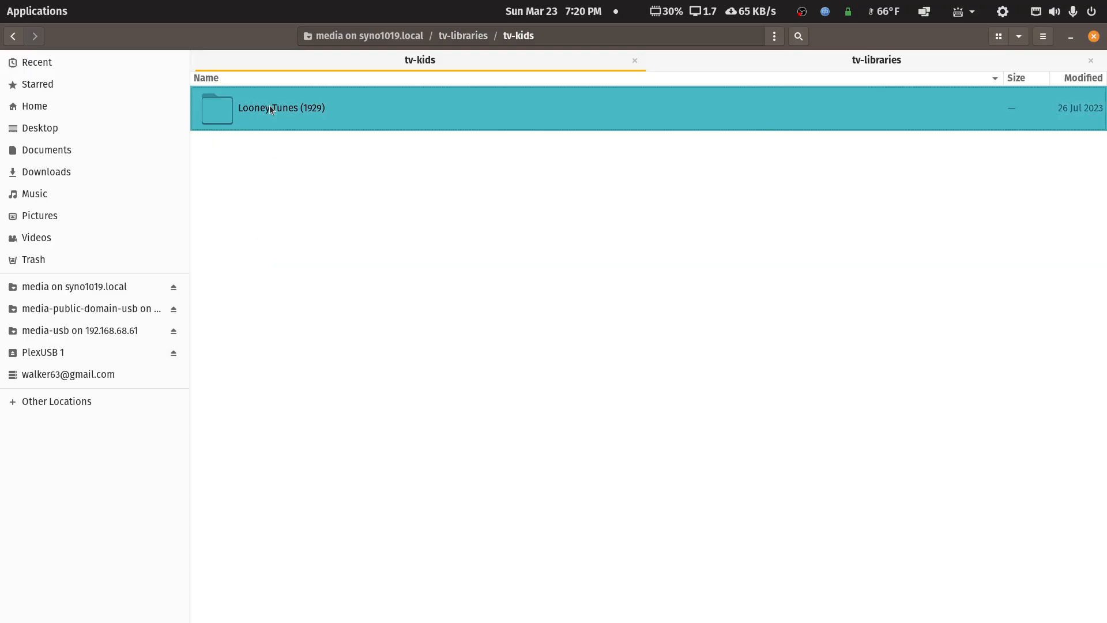
{"action": "left_click", "coordinate": [14, 39]}
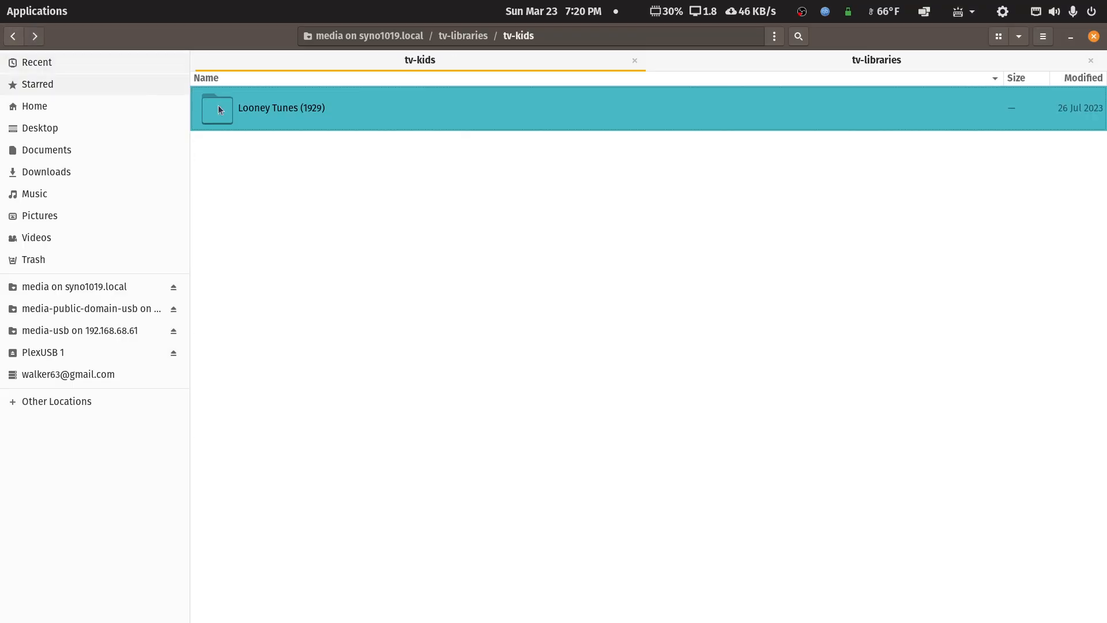
Copy the Looney Tunes (1929) folder from syno1019.local into tv-kids on the media-usb share.
{"action": "right_click", "coordinate": [265, 111]}
{"action": "left_click", "coordinate": [300, 207]}
{"action": "left_click", "coordinate": [865, 60]}
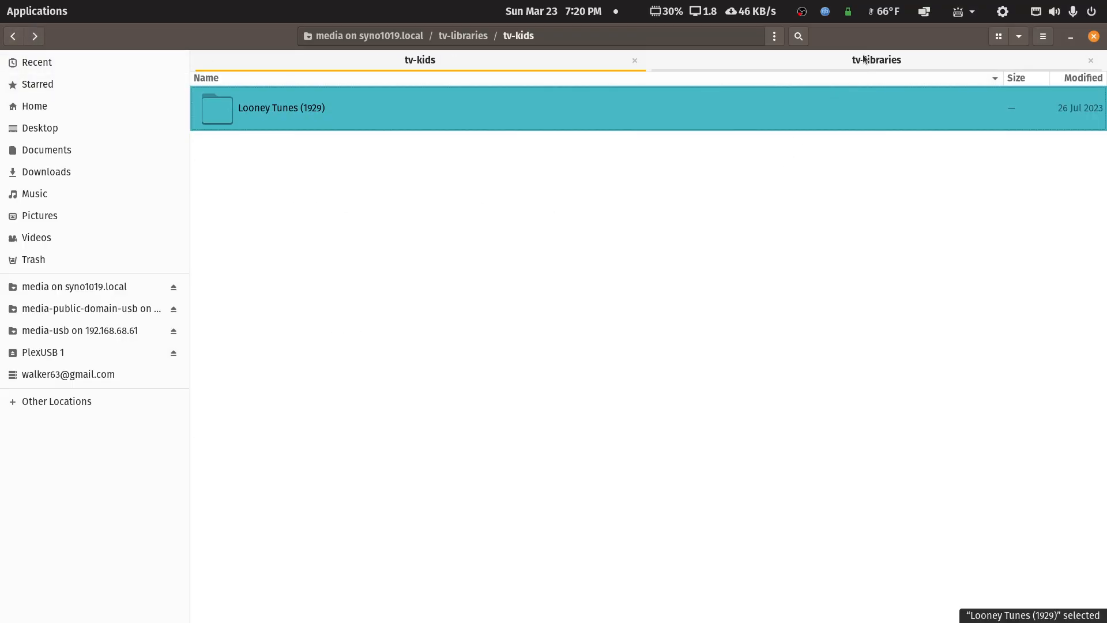
{"action": "right_click", "coordinate": [246, 113]}
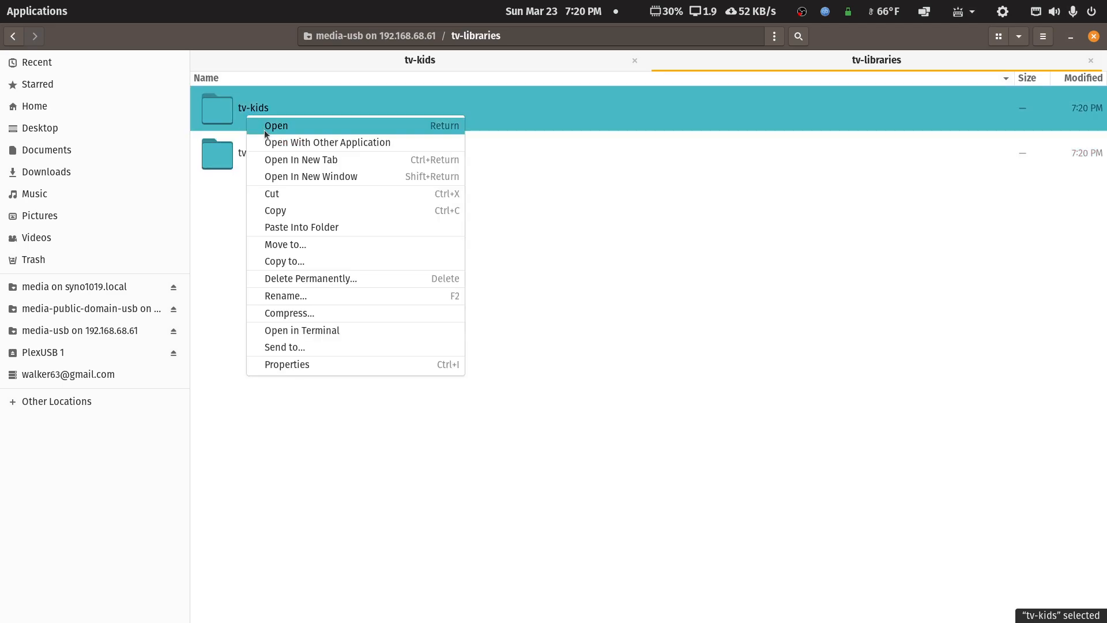
{"action": "left_click", "coordinate": [283, 228]}
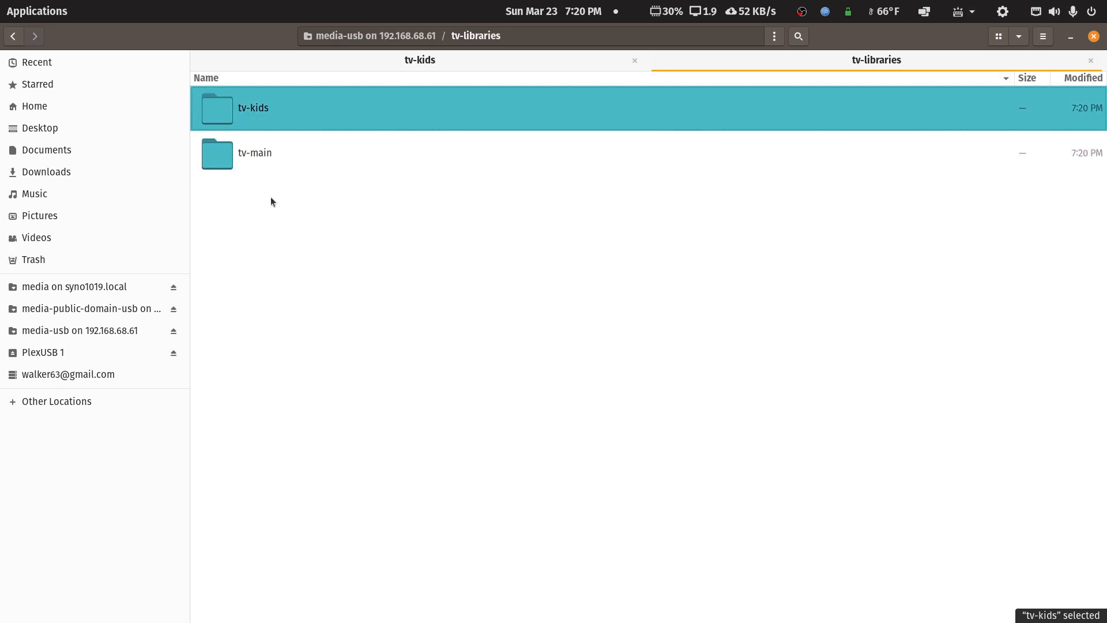
Open tv-kids on the media-usb share, check the file copy progress, and return to tv-libraries.
{"action": "double_click", "coordinate": [257, 112]}
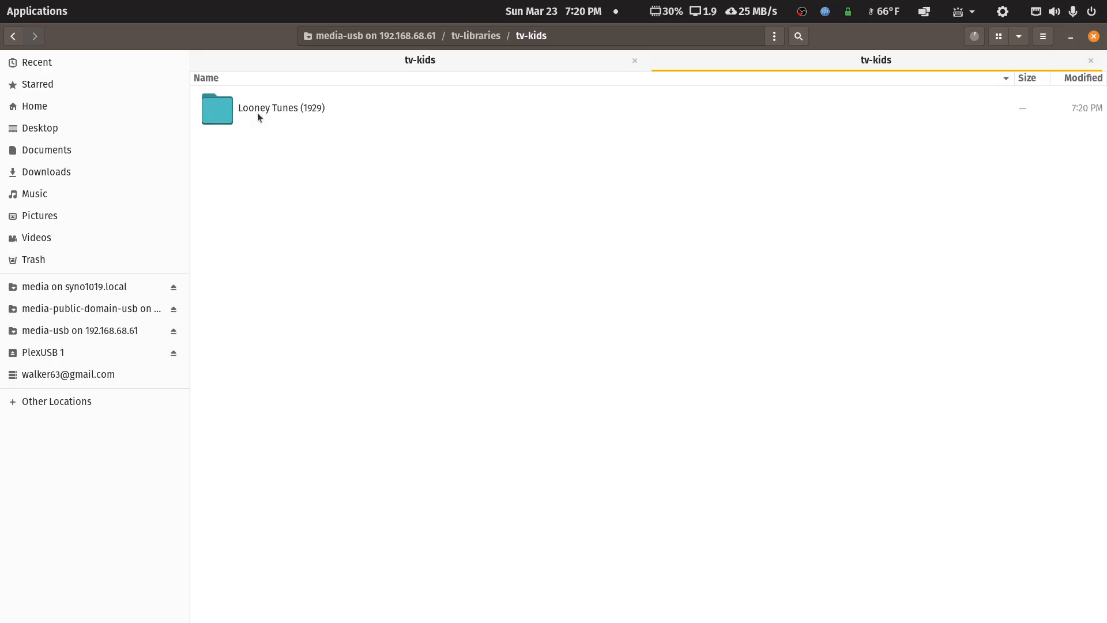
{"action": "left_click", "coordinate": [977, 39]}
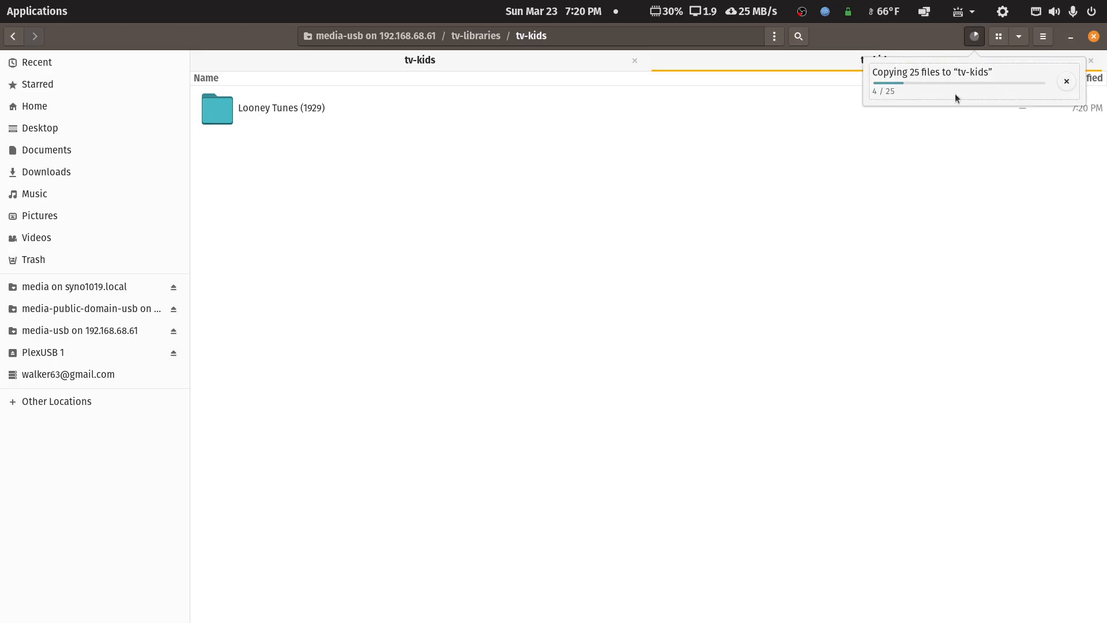
{"action": "left_click", "coordinate": [15, 39]}
{"action": "left_click", "coordinate": [14, 37]}
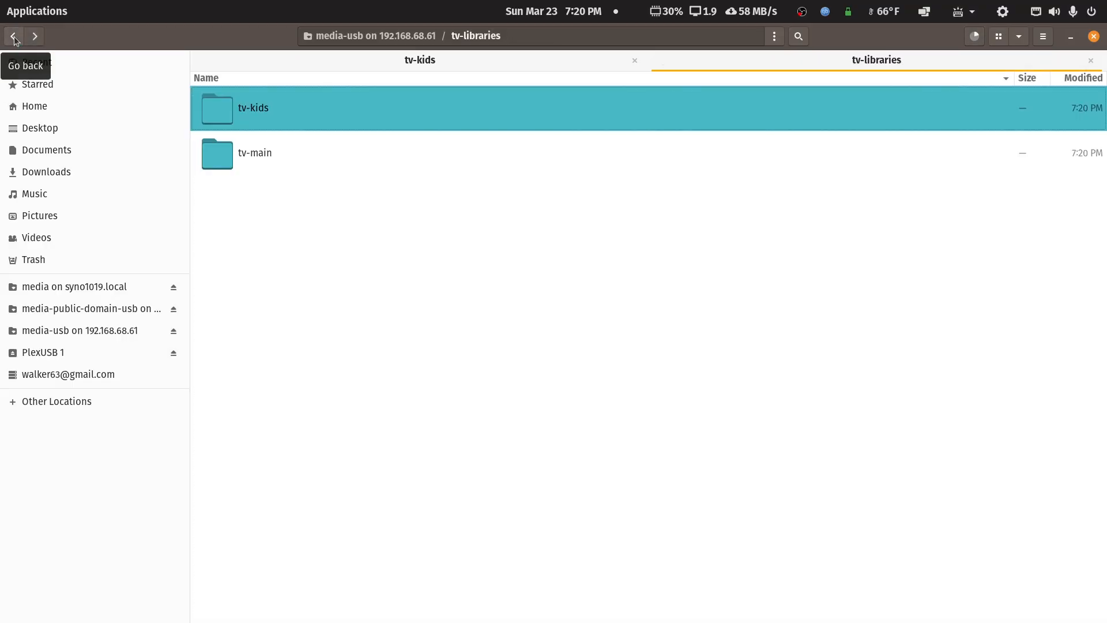
Copy the Life With Elizabeth (1953) folder from tv-main on syno1019.local into tv-main on the media-usb share.
{"action": "left_click", "coordinate": [361, 57]}
{"action": "left_click", "coordinate": [14, 38]}
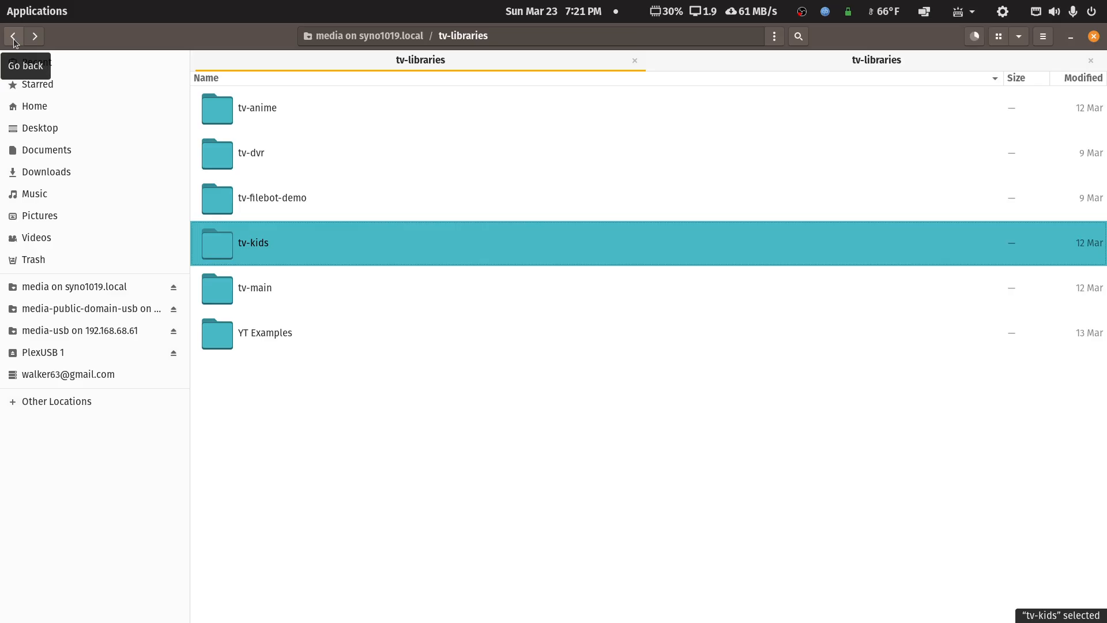
{"action": "double_click", "coordinate": [263, 288]}
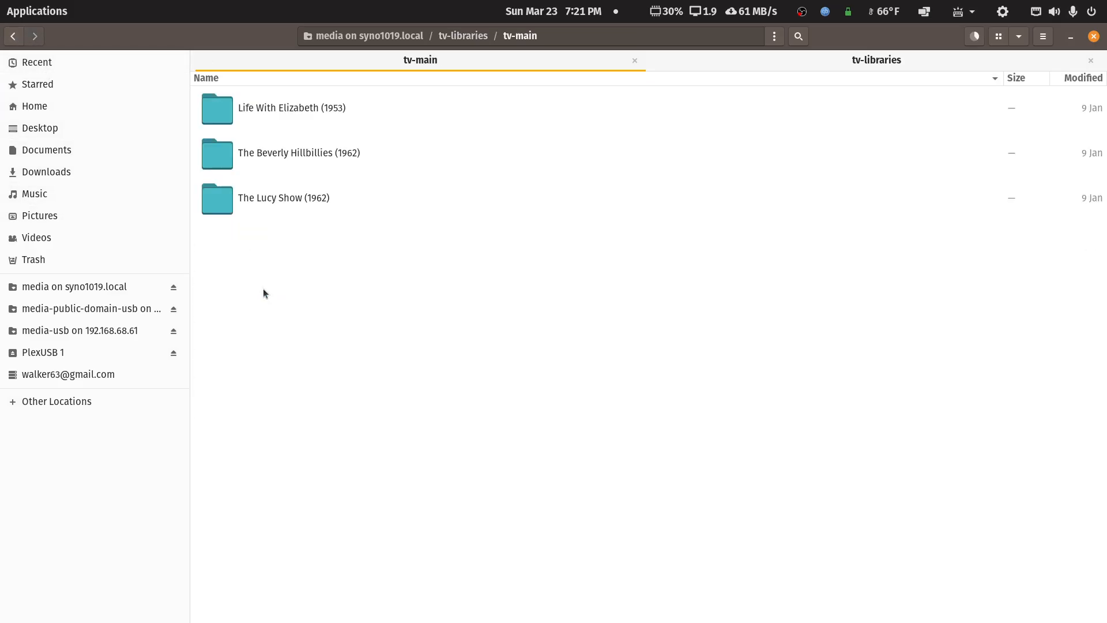
{"action": "right_click", "coordinate": [277, 110]}
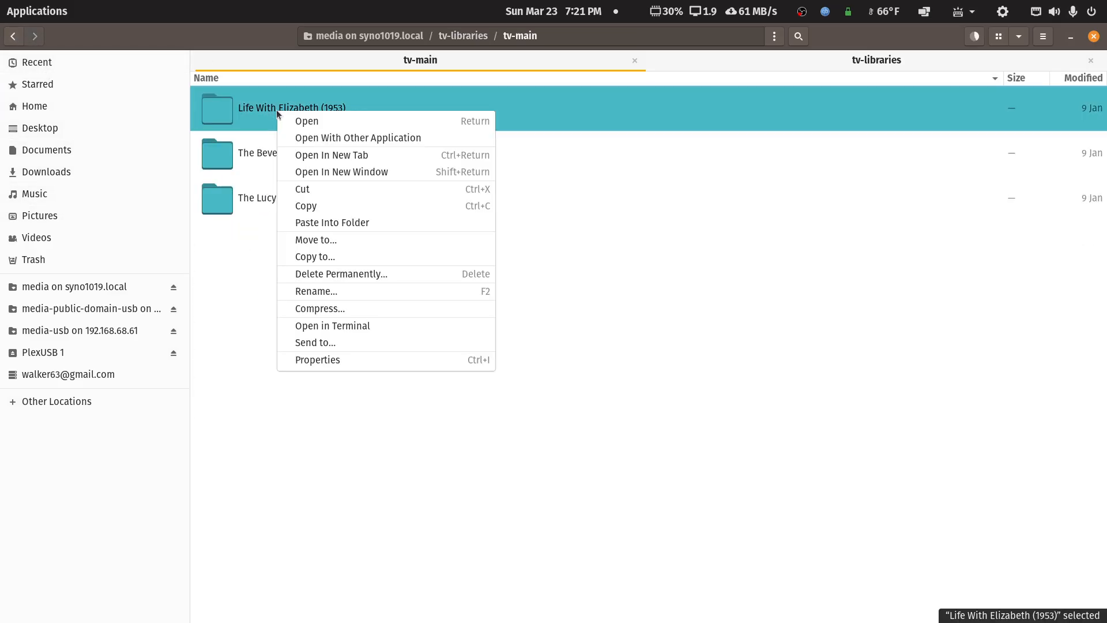
{"action": "left_click", "coordinate": [299, 212]}
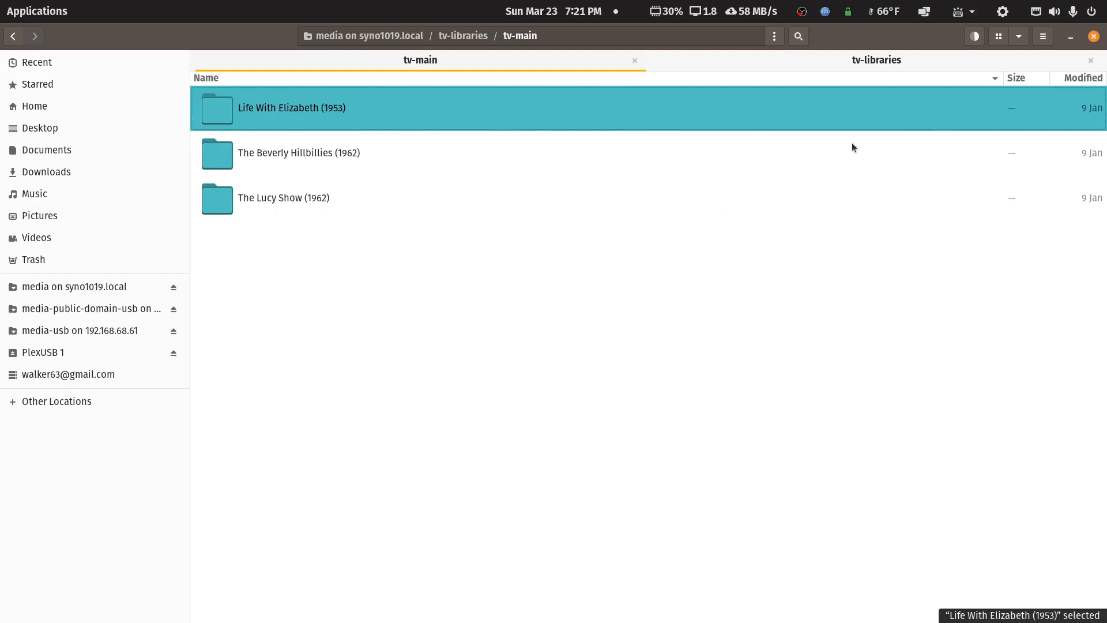
{"action": "left_click", "coordinate": [882, 63]}
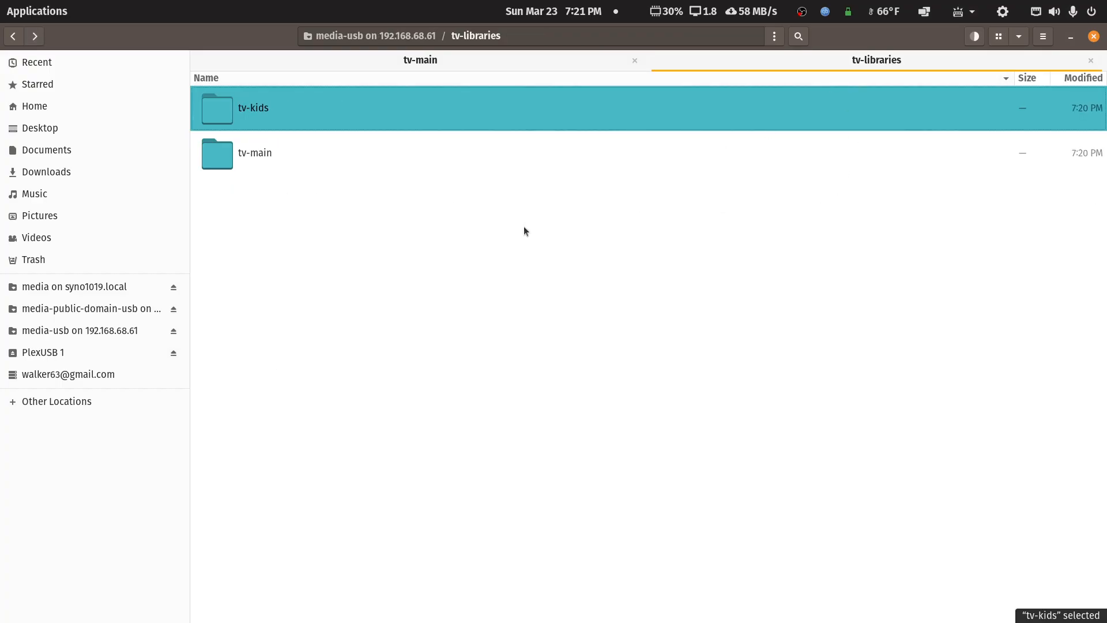
{"action": "right_click", "coordinate": [257, 153]}
{"action": "left_click", "coordinate": [298, 271]}
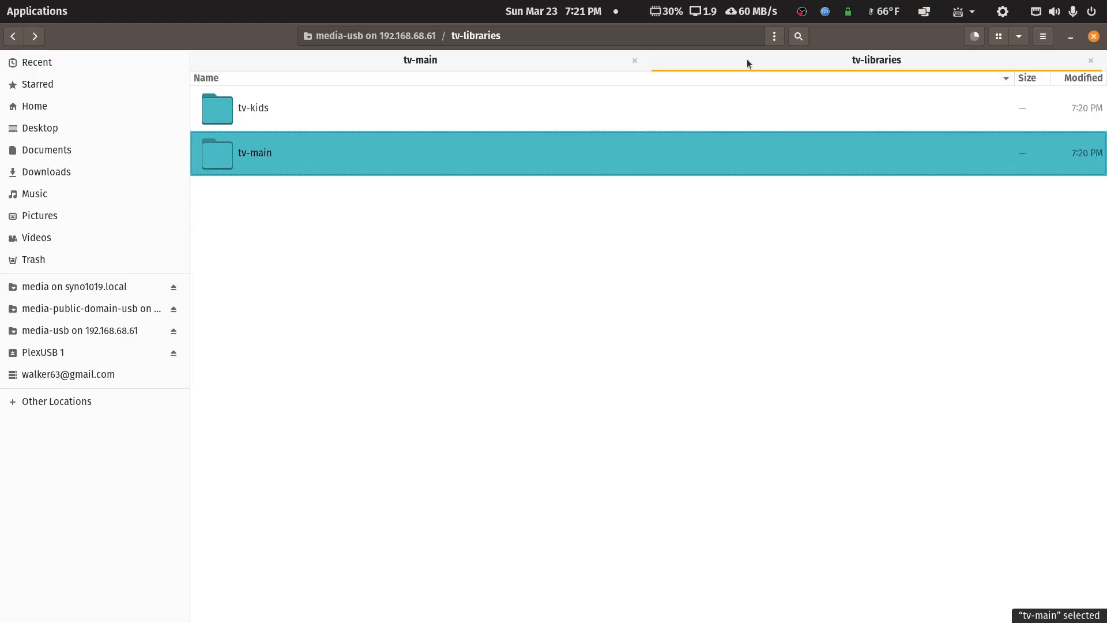
Open the movie-main folder inside movie-libraries on the media-usb share.
{"action": "left_click", "coordinate": [18, 41]}
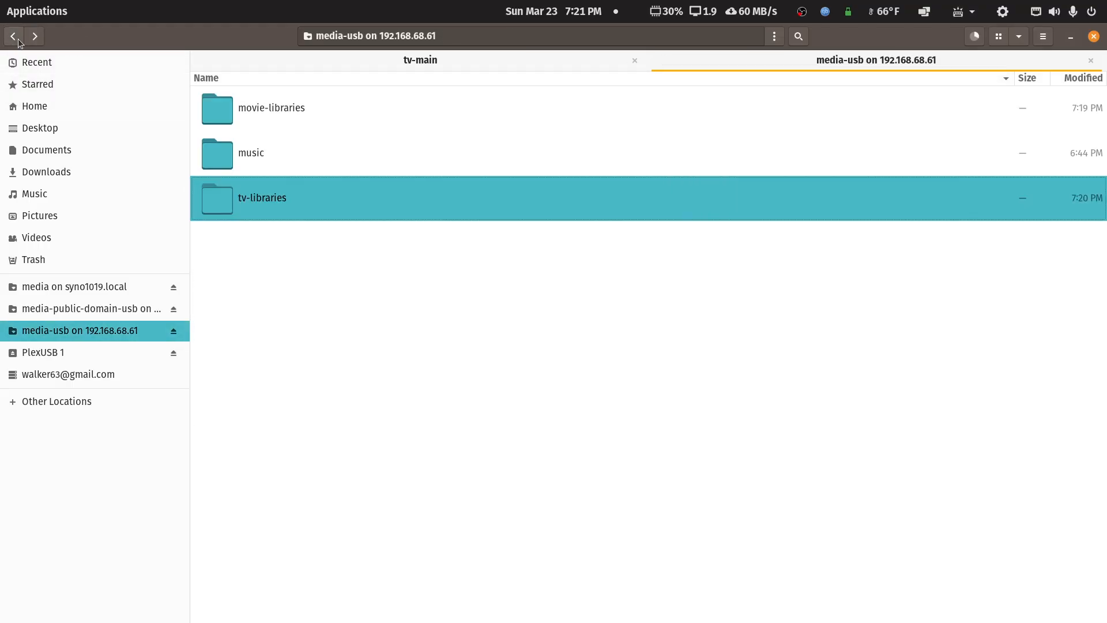
{"action": "double_click", "coordinate": [256, 116]}
{"action": "double_click", "coordinate": [257, 112]}
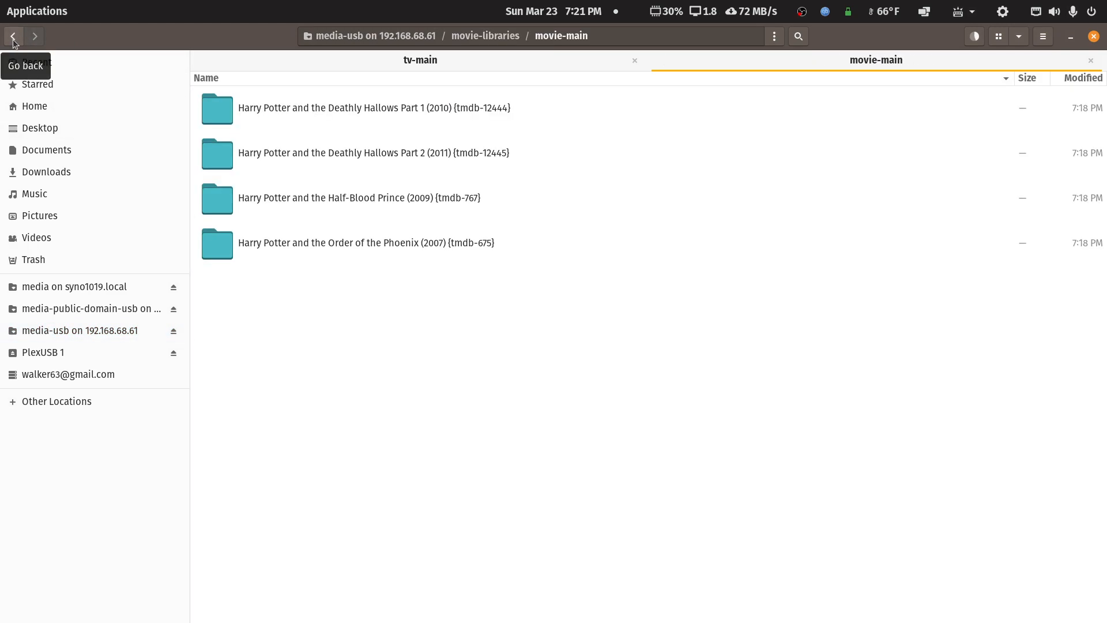
Browse the media share on syno1019.local to movie-main inside movie-libraries and look through its movie folders.
{"action": "left_click", "coordinate": [318, 60]}
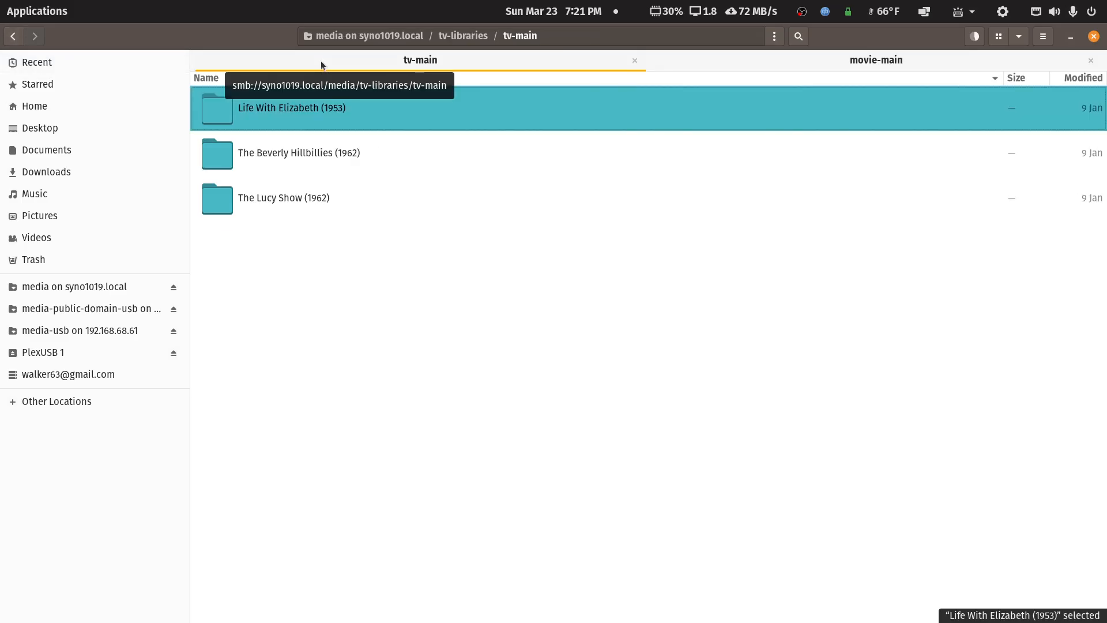
{"action": "left_click", "coordinate": [14, 37]}
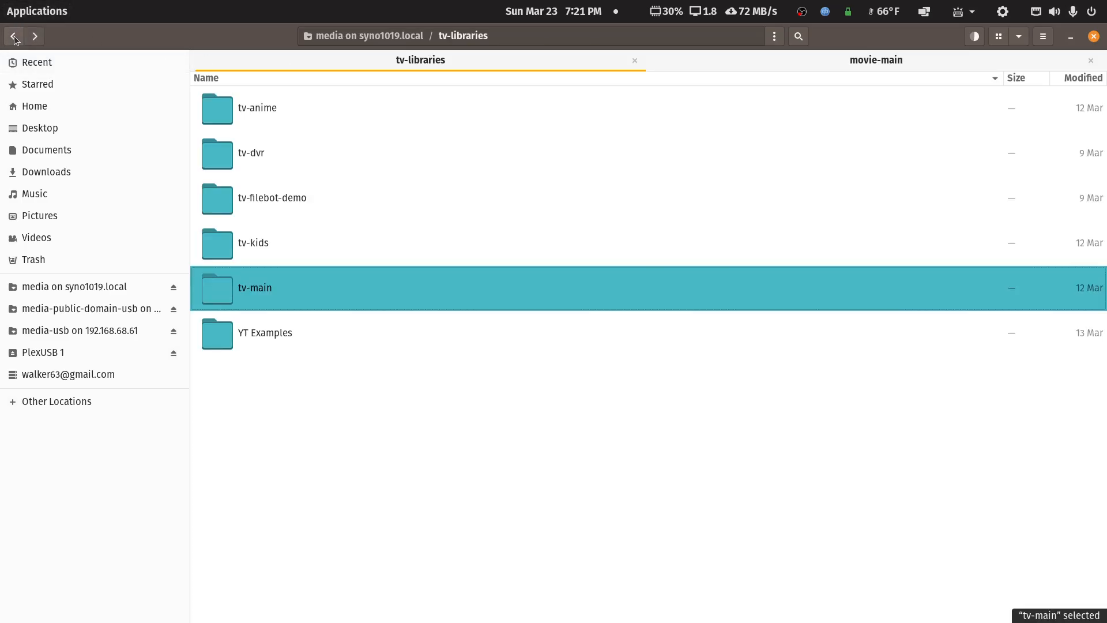
{"action": "left_click", "coordinate": [14, 37]}
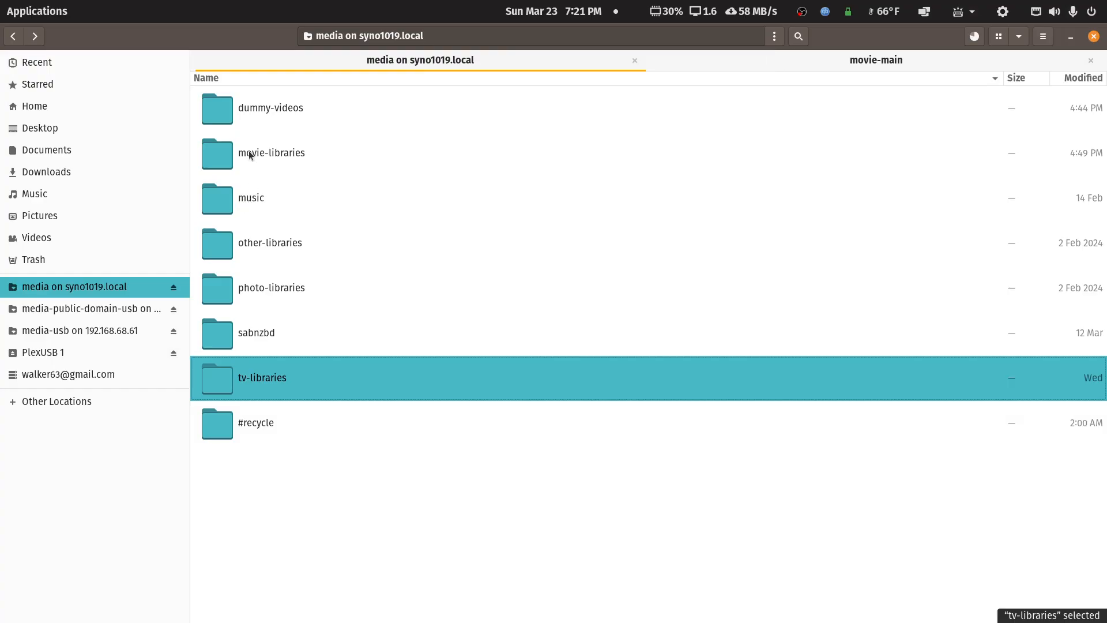
{"action": "double_click", "coordinate": [291, 153]}
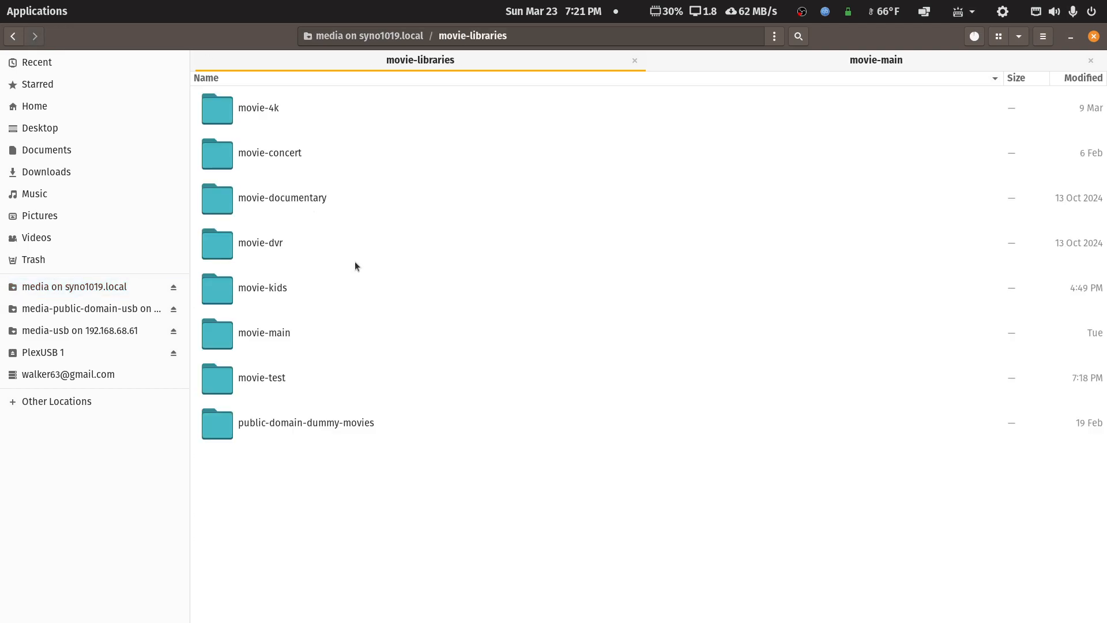
{"action": "double_click", "coordinate": [275, 333]}
{"action": "scroll", "coordinate": [353, 369], "scroll_direction": "down", "scroll_amount": 2}
{"action": "scroll", "coordinate": [351, 368], "scroll_direction": "down", "scroll_amount": 3}
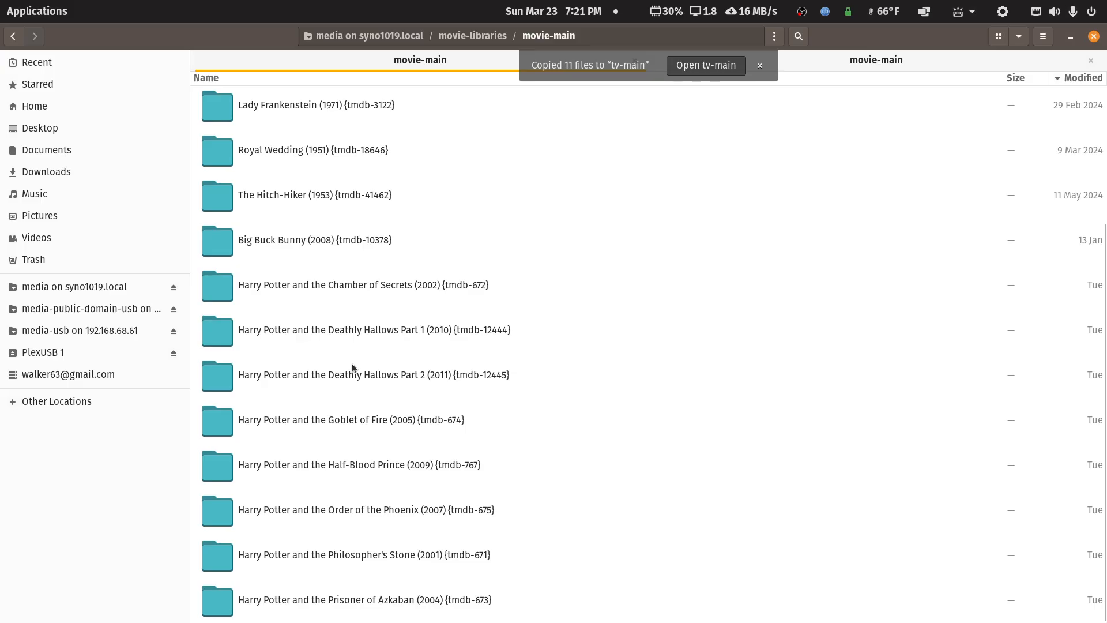
{"action": "scroll", "coordinate": [348, 364], "scroll_direction": "up", "scroll_amount": 3}
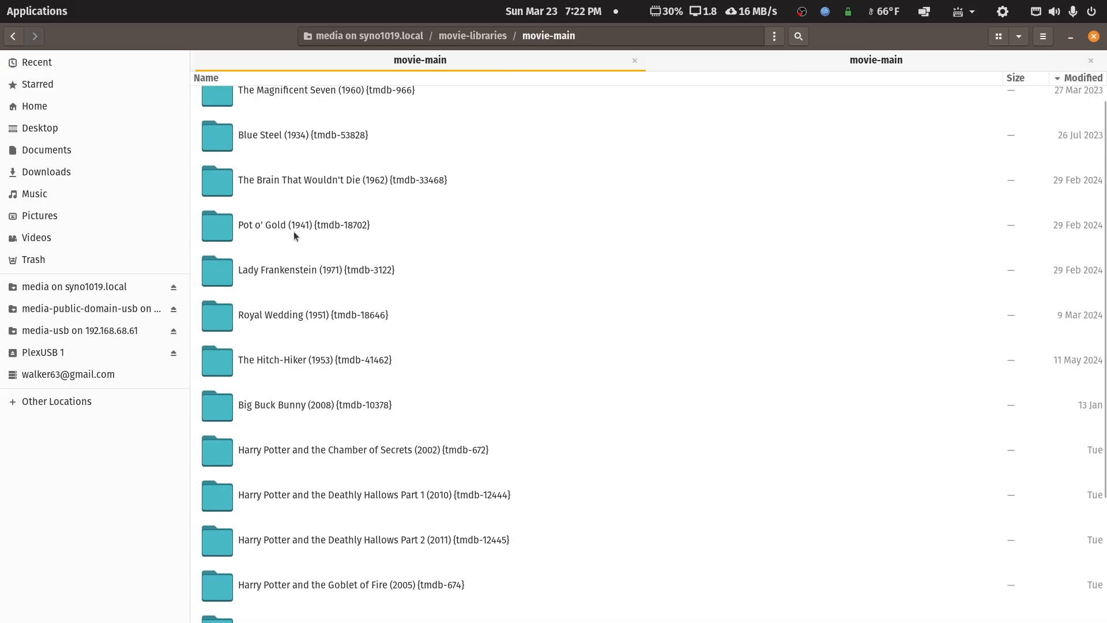
Inspect the files in The Brain That Wouldn't Die (1962) and Blue Steel (1934) folders on syno1019.local.
{"action": "double_click", "coordinate": [304, 186]}
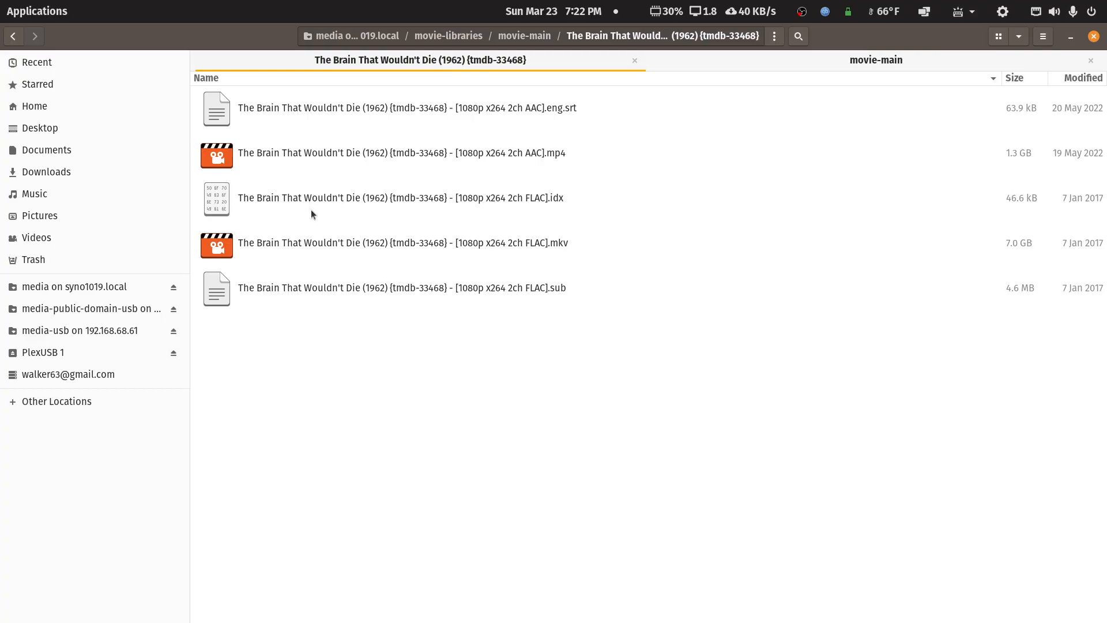
{"action": "left_click", "coordinate": [13, 36]}
{"action": "double_click", "coordinate": [272, 153]}
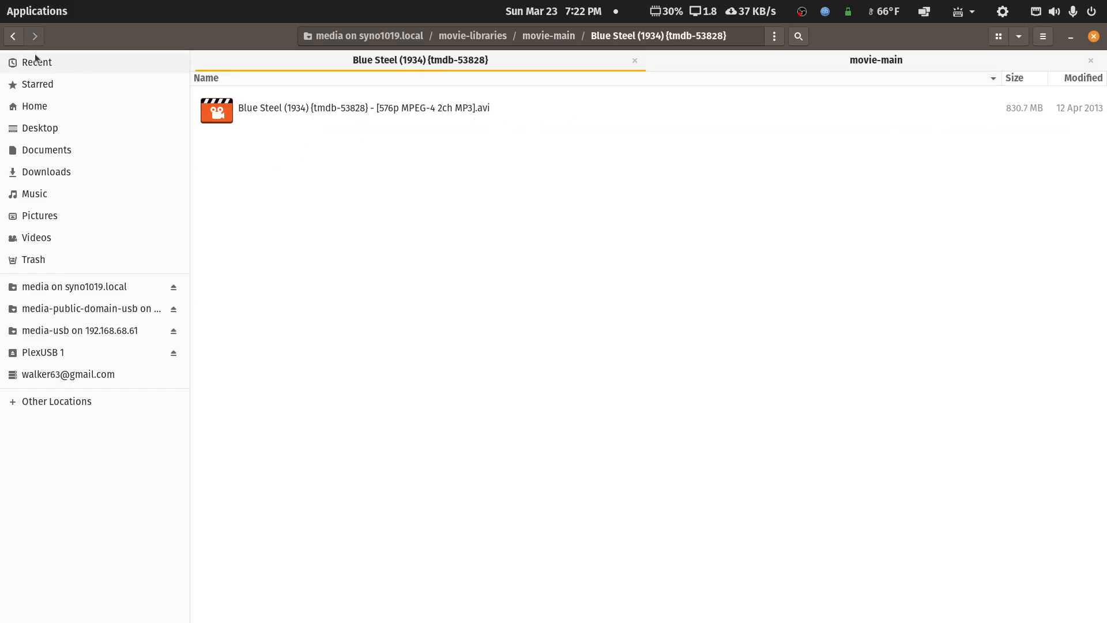
{"action": "left_click", "coordinate": [14, 37]}
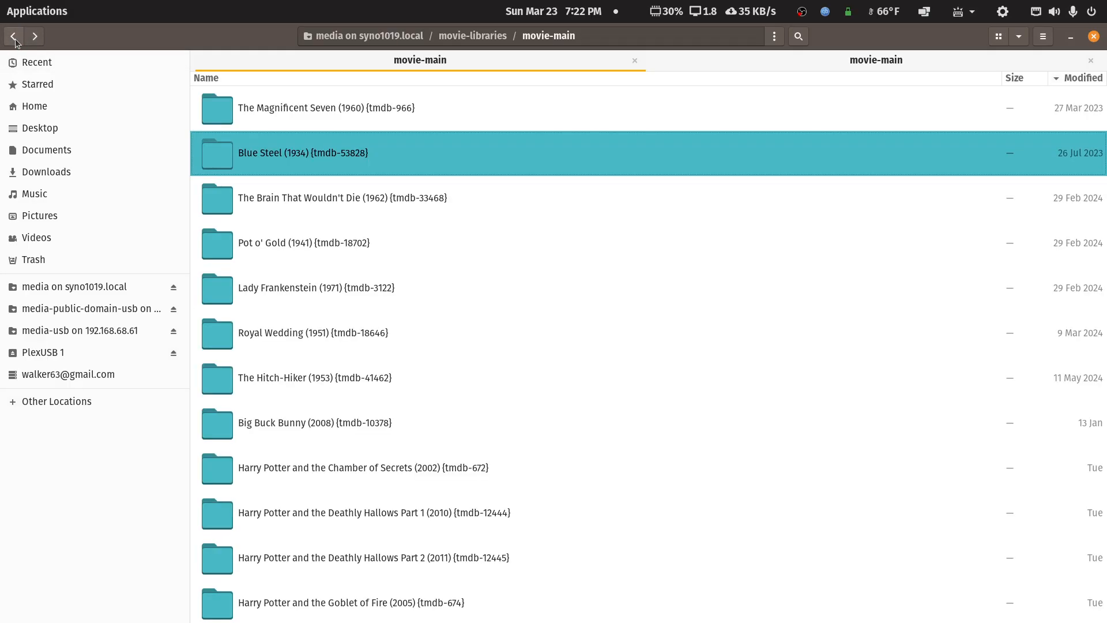
Copy the Blue Steel (1934) folder from syno1019.local into movie-main on the media-usb share and check the copy progress.
{"action": "right_click", "coordinate": [330, 153]}
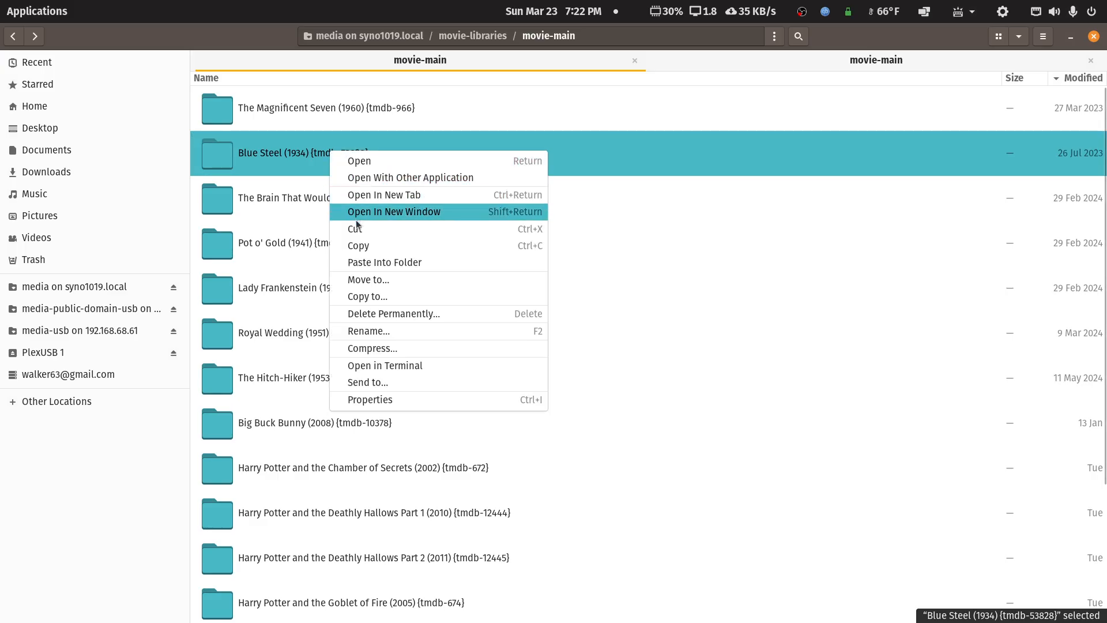
{"action": "left_click", "coordinate": [359, 246]}
{"action": "left_click", "coordinate": [865, 63]}
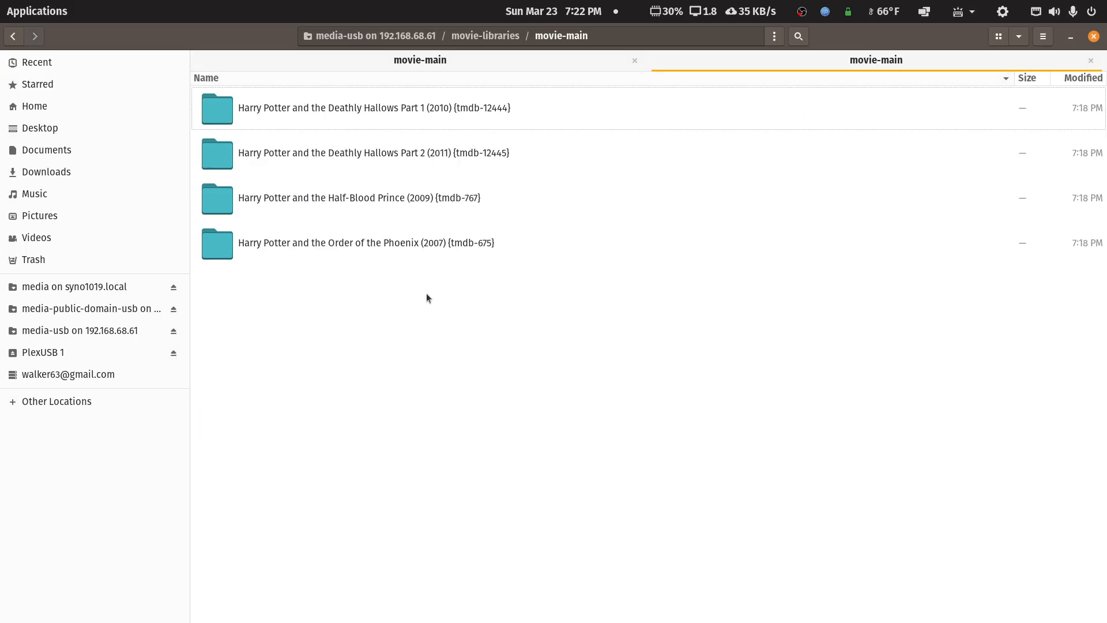
{"action": "right_click", "coordinate": [392, 296]}
{"action": "left_click", "coordinate": [425, 344]}
{"action": "left_click", "coordinate": [973, 37]}
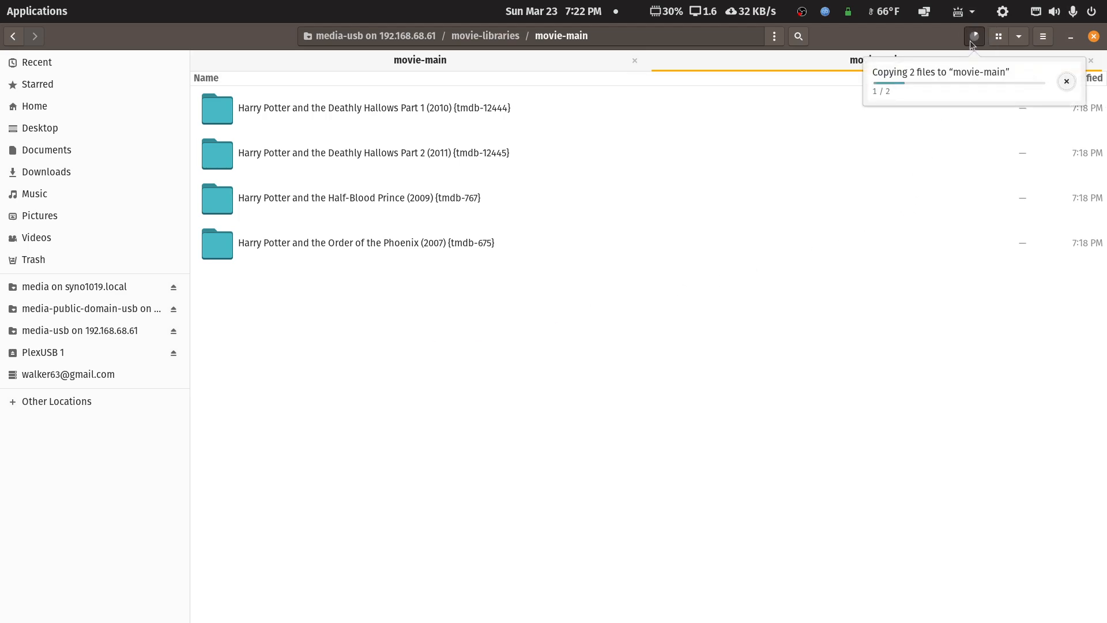
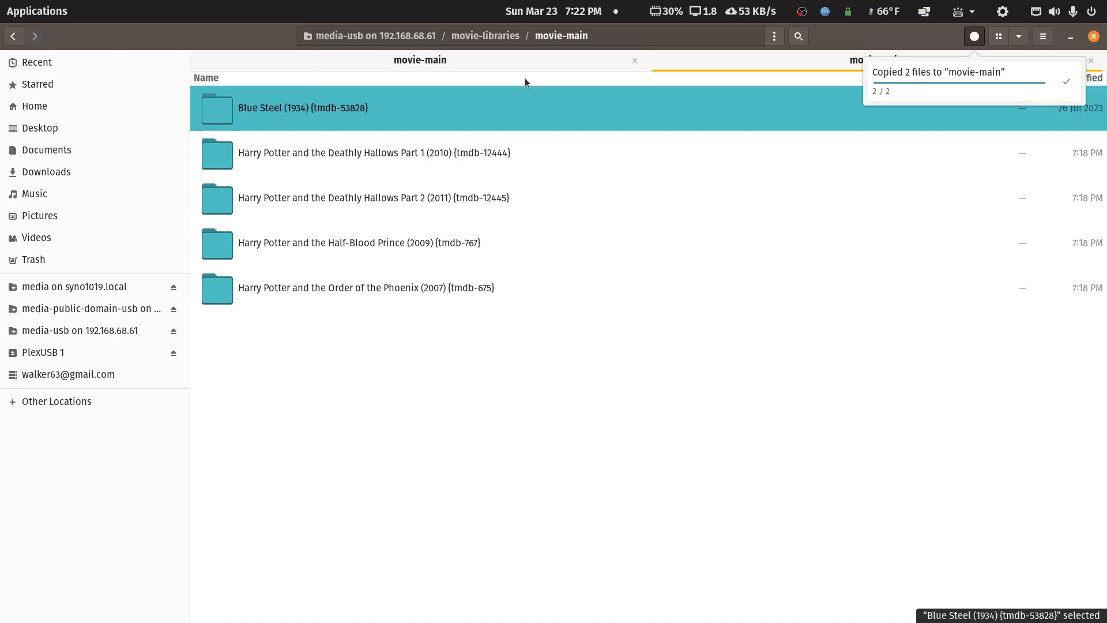
{"action": "left_click", "coordinate": [908, 39]}
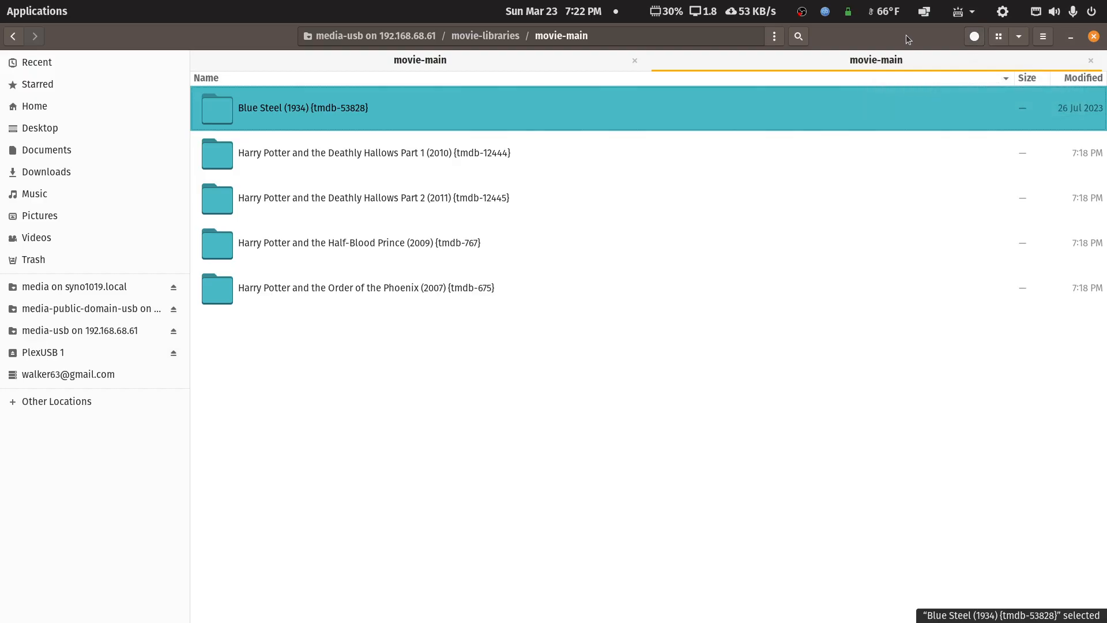
Minimize the file manager, switch to CasaOS, and open the Plex USB Media 1 location in its Files app.
{"action": "double_click", "coordinate": [908, 39]}
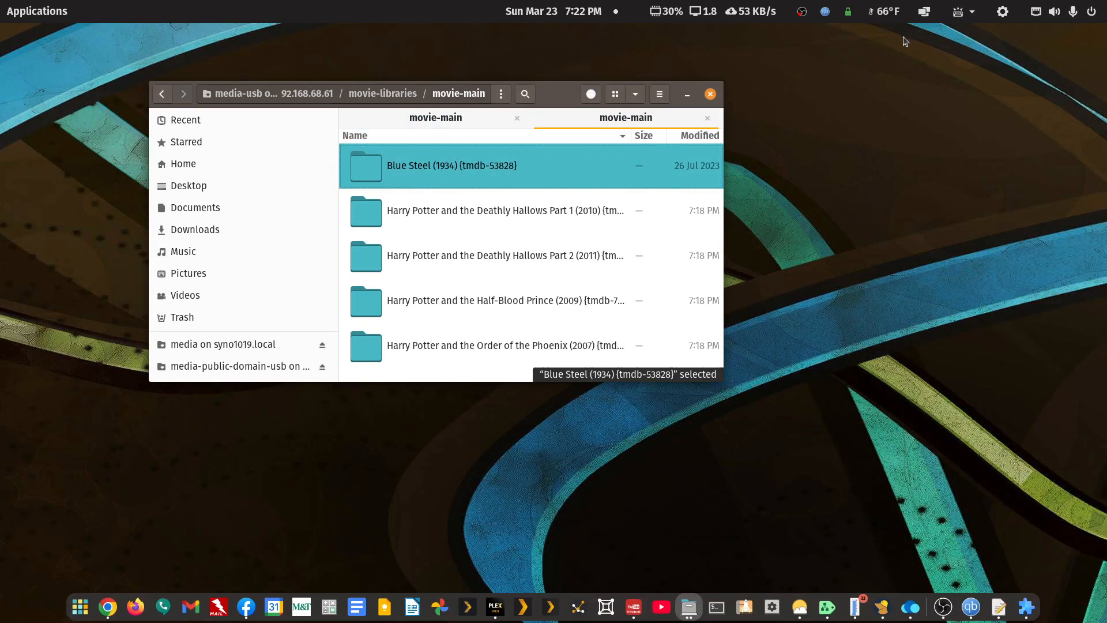
{"action": "left_click", "coordinate": [686, 95]}
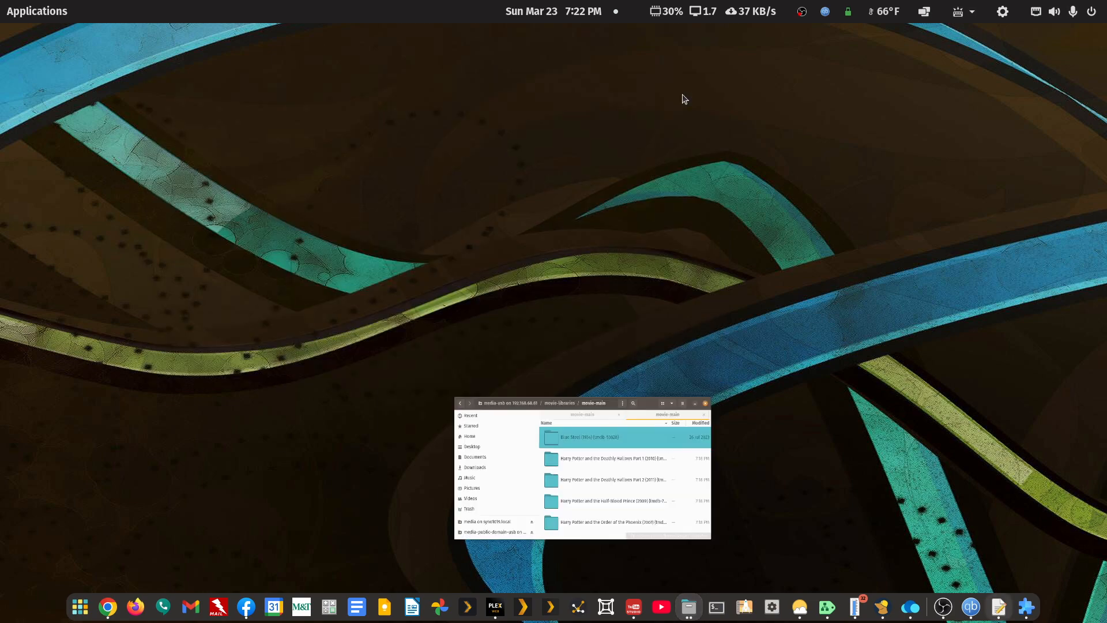
{"action": "left_click", "coordinate": [910, 607]}
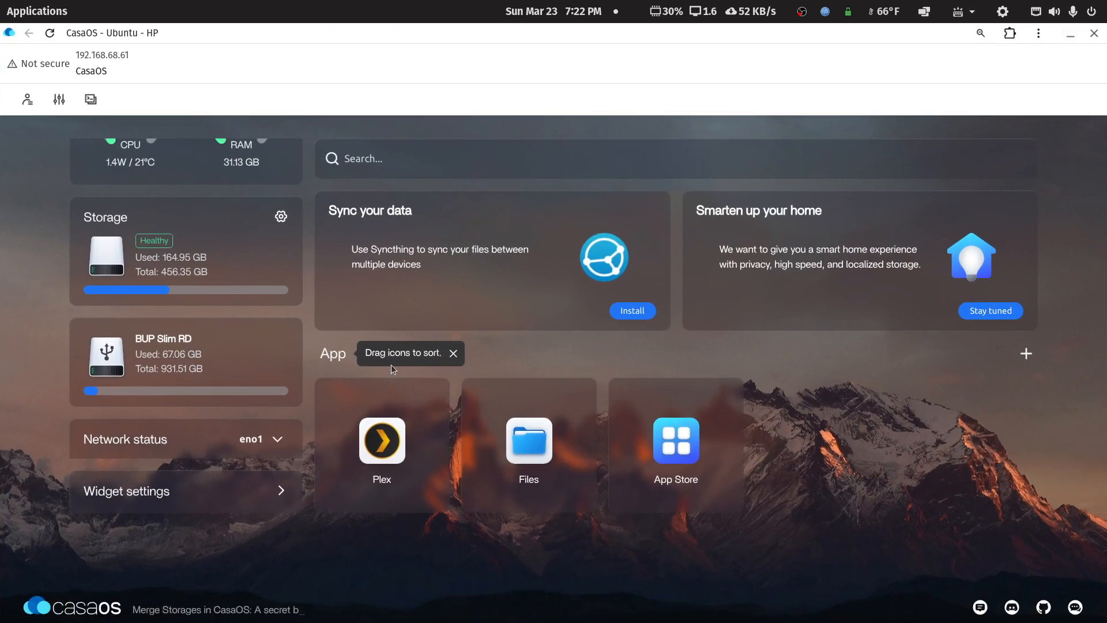
{"action": "left_click", "coordinate": [529, 440]}
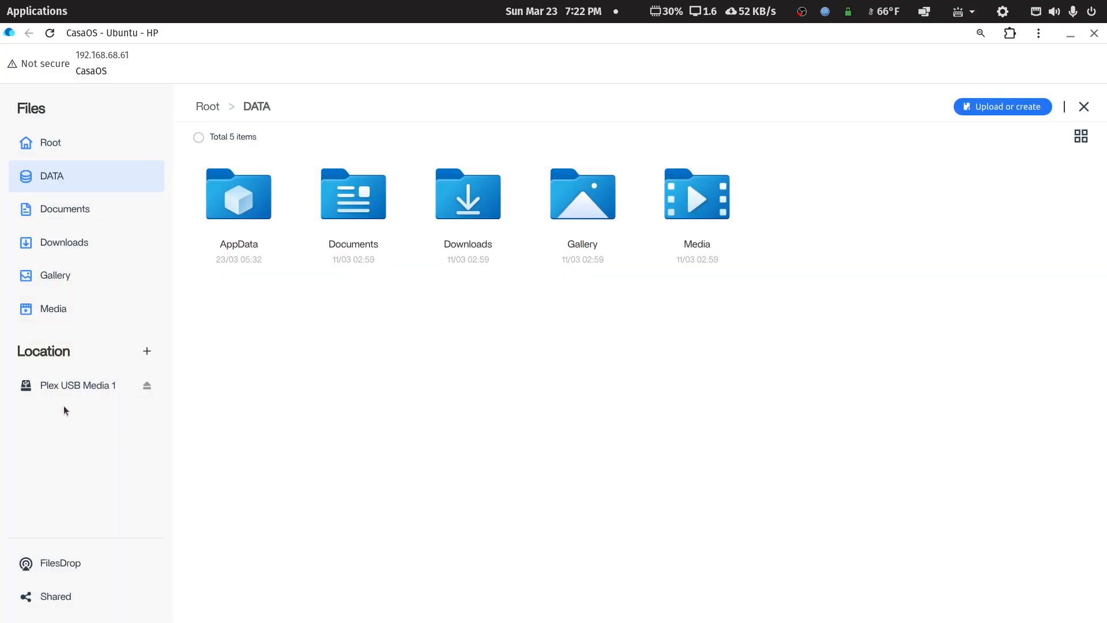
{"action": "left_click", "coordinate": [67, 387]}
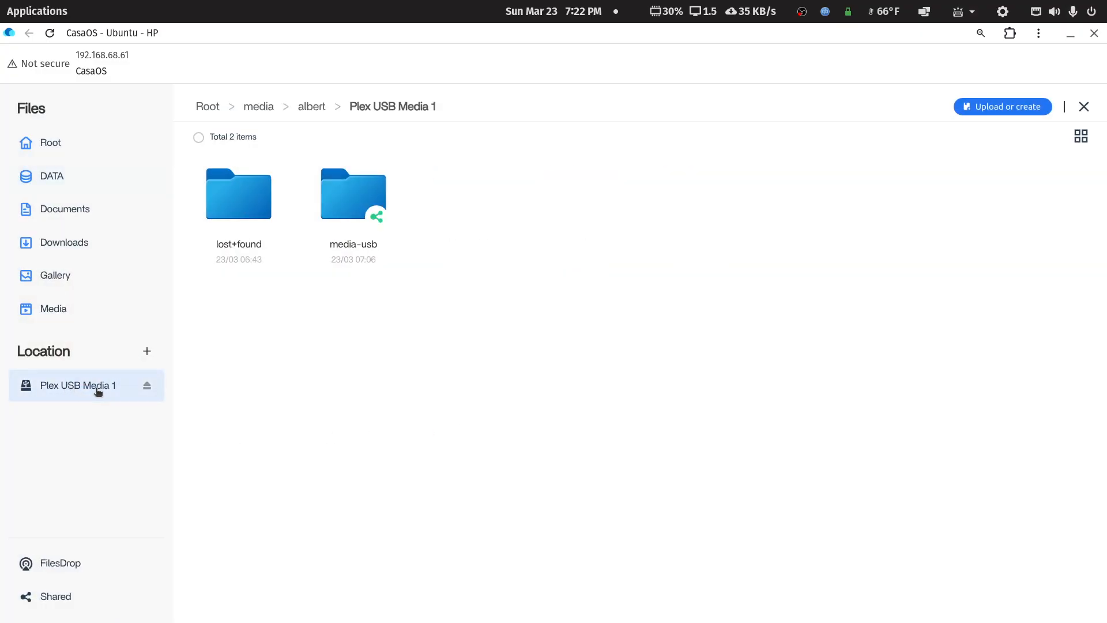
View the contents of movie-main inside media-usb's movie-libraries folder.
{"action": "left_click", "coordinate": [350, 193]}
{"action": "left_click", "coordinate": [263, 206]}
{"action": "left_click", "coordinate": [262, 206]}
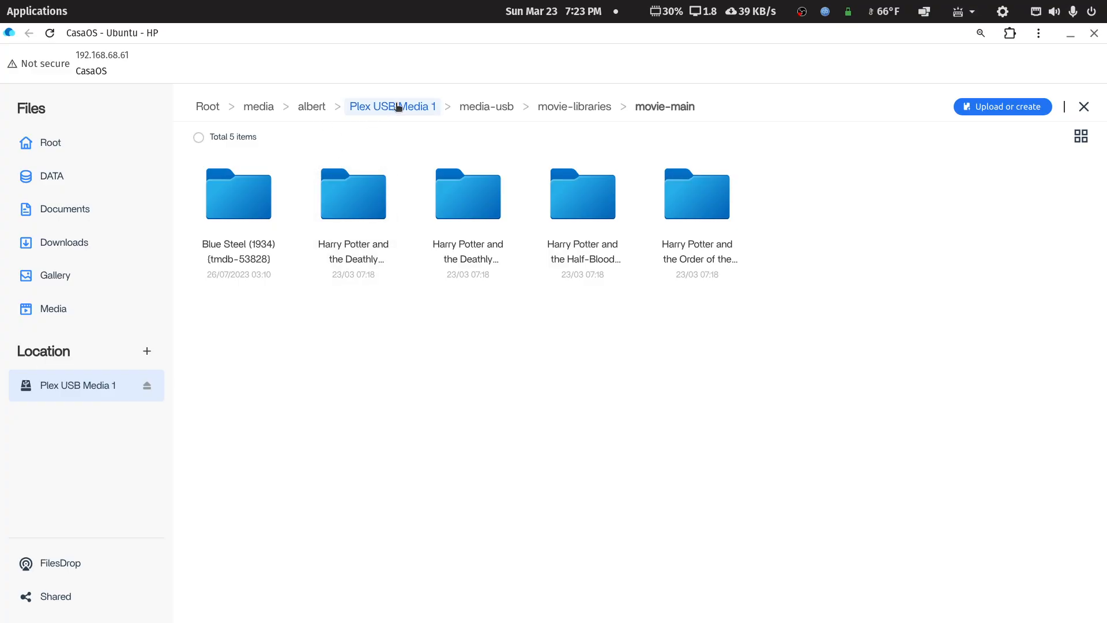
Check the Season 1930 files of Looney Tunes (1929) in tv-kids under media-usb's tv-libraries, and close the Files app.
{"action": "left_click", "coordinate": [470, 107]}
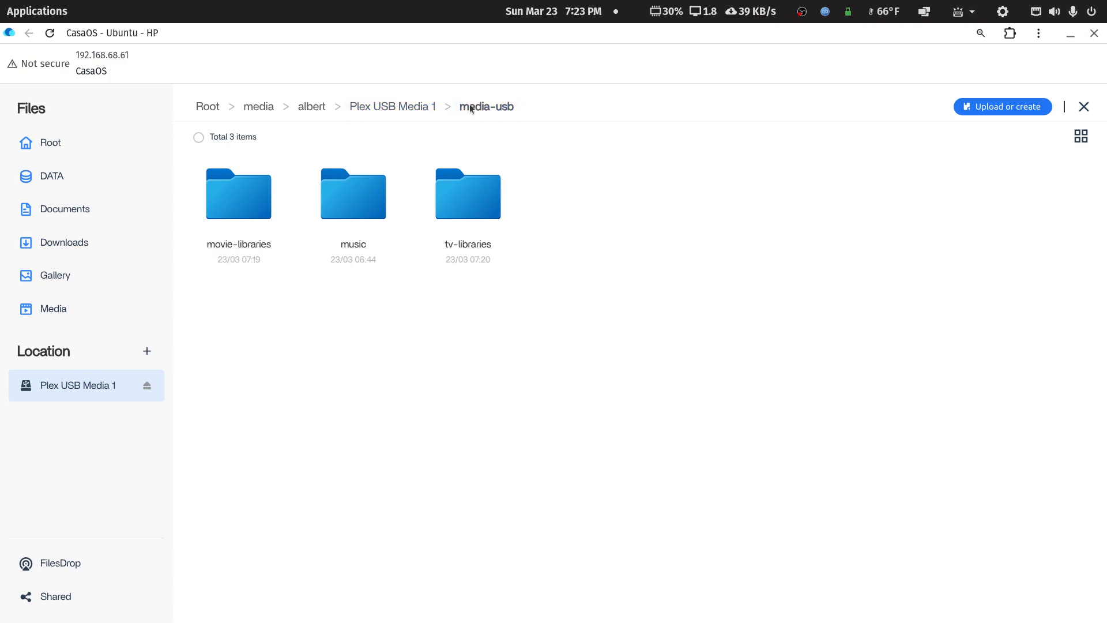
{"action": "left_click", "coordinate": [493, 202]}
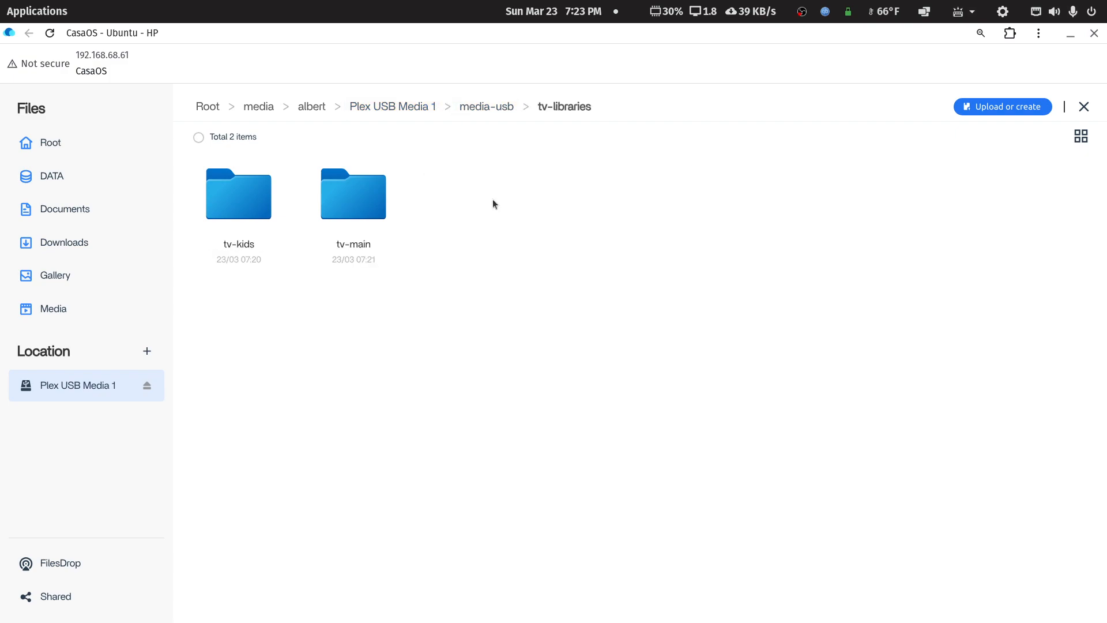
{"action": "left_click", "coordinate": [265, 208]}
{"action": "left_click", "coordinate": [264, 209]}
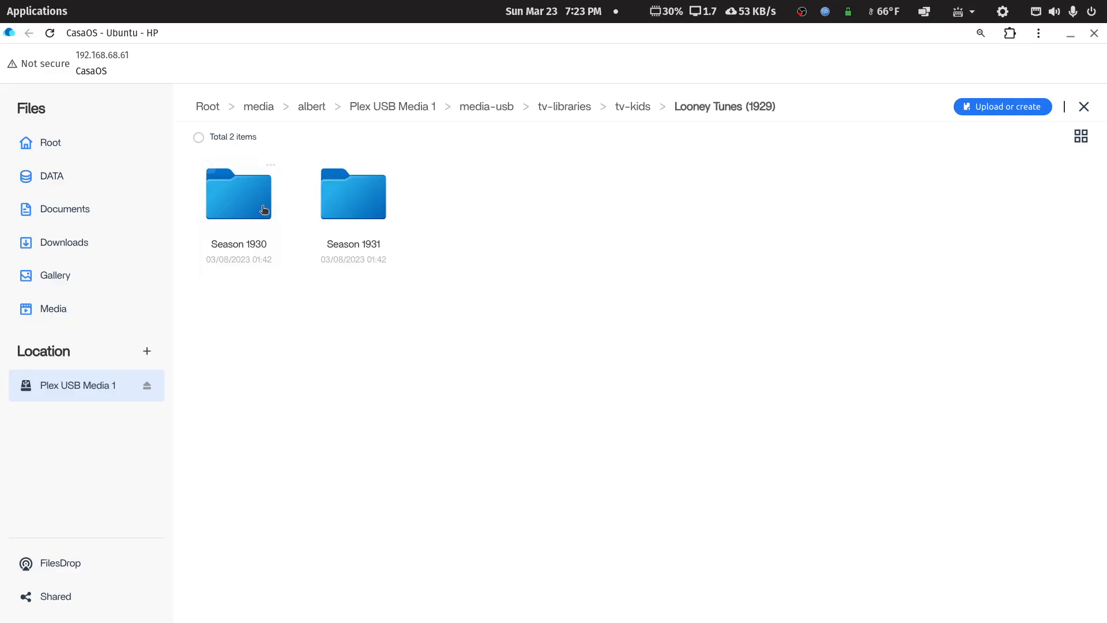
{"action": "left_click", "coordinate": [264, 208]}
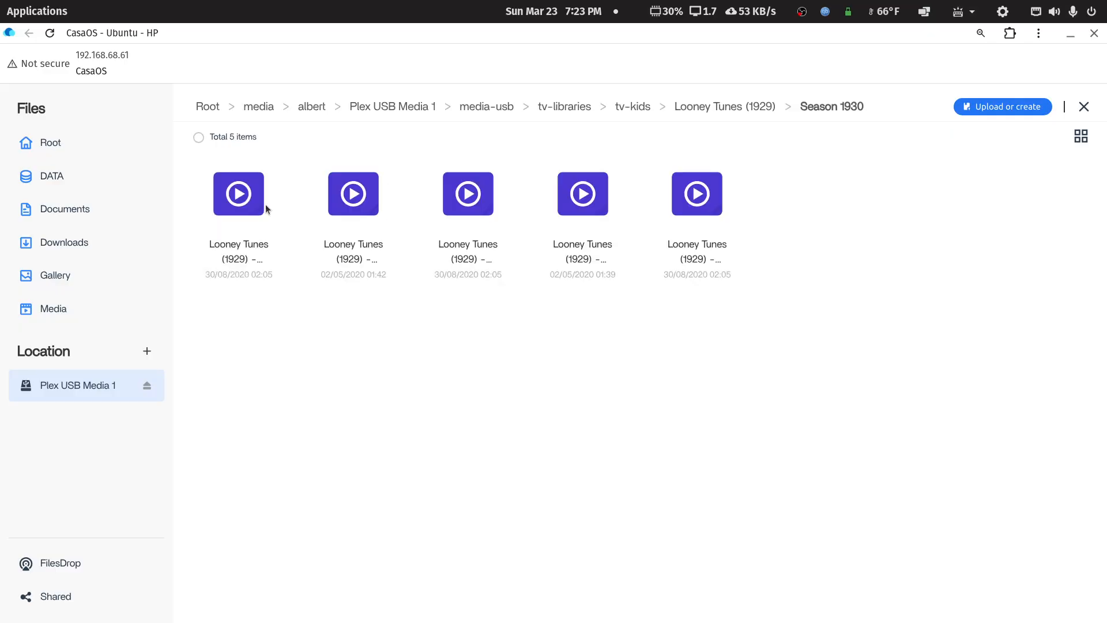
{"action": "left_click", "coordinate": [486, 107]}
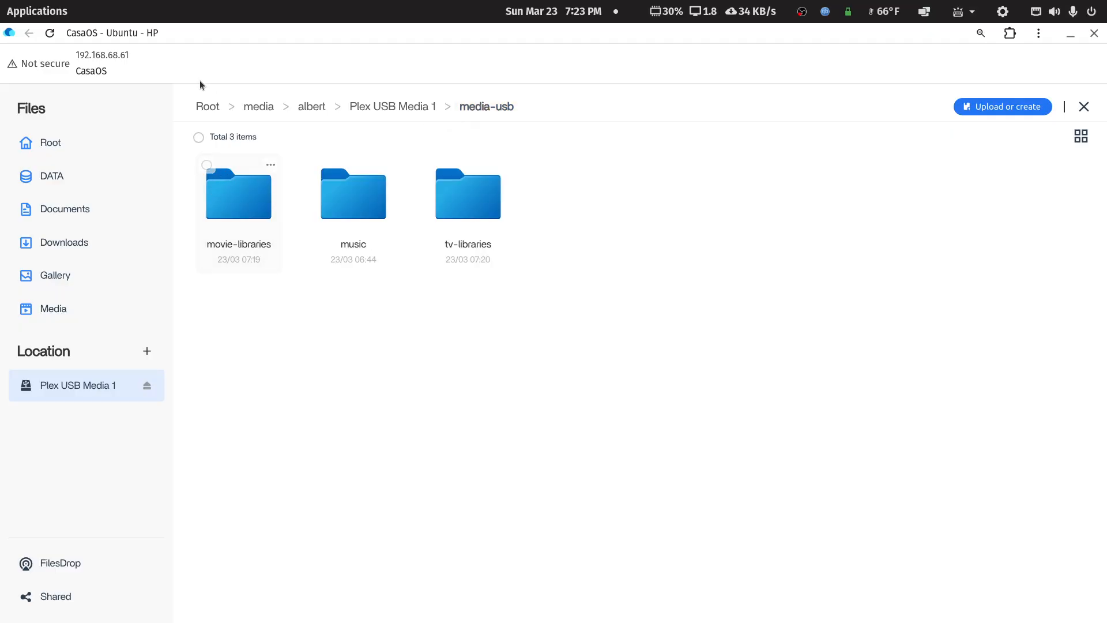
{"action": "left_click", "coordinate": [1084, 108]}
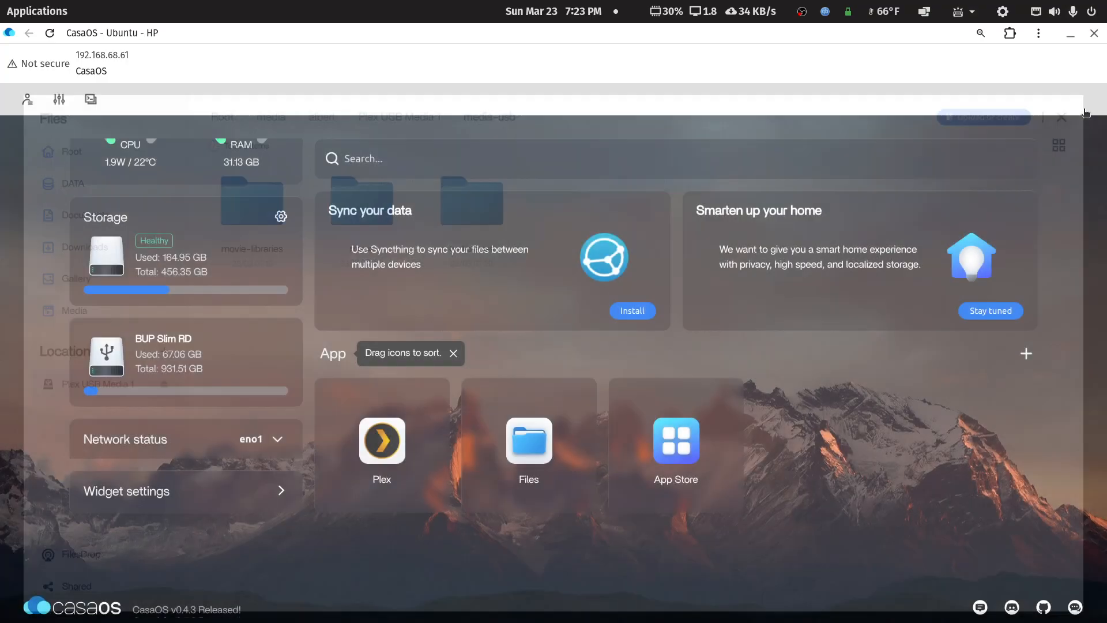
{"action": "mouse_move", "coordinate": [410, 459]}
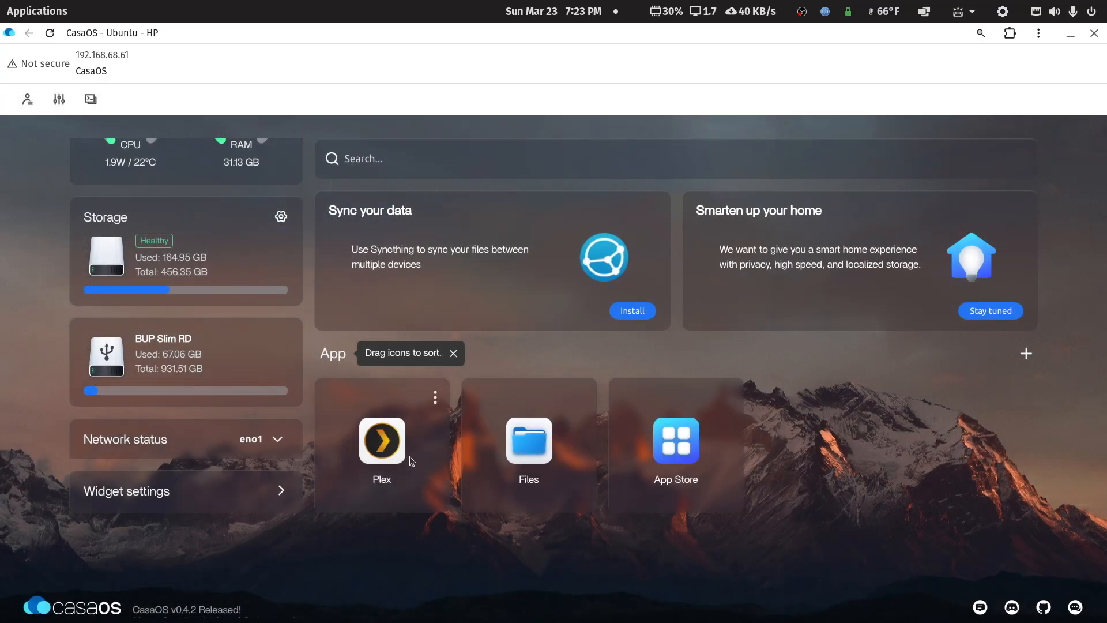
Check the host and container volume mappings in the Plex app's settings, and close the settings.
{"action": "left_click", "coordinate": [434, 400]}
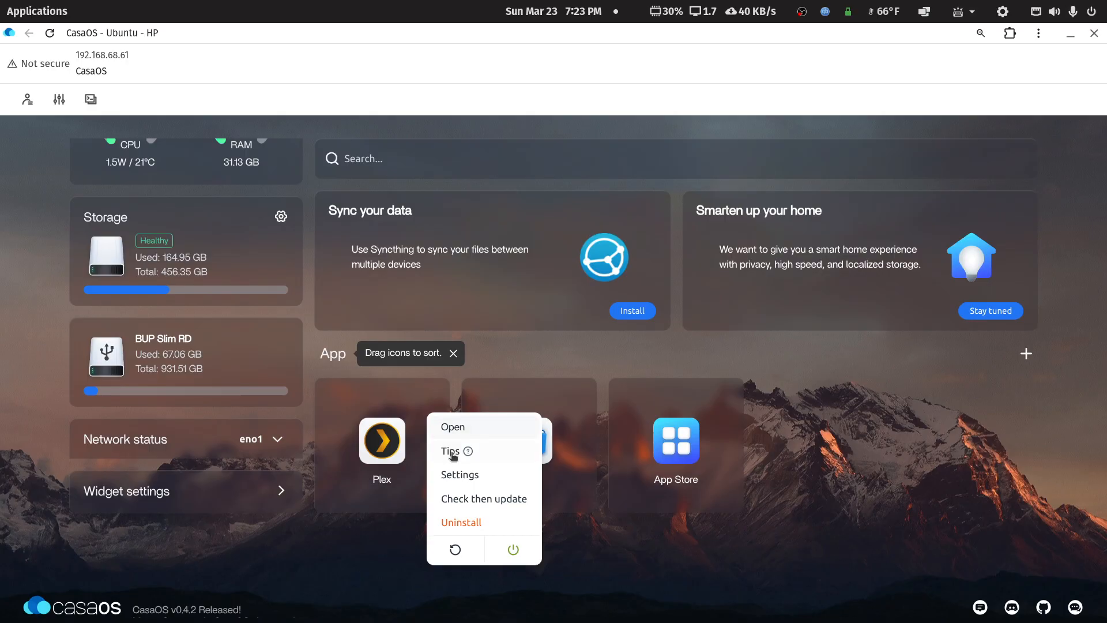
{"action": "left_click", "coordinate": [452, 473]}
{"action": "scroll", "coordinate": [458, 434], "scroll_direction": "down", "scroll_amount": 3}
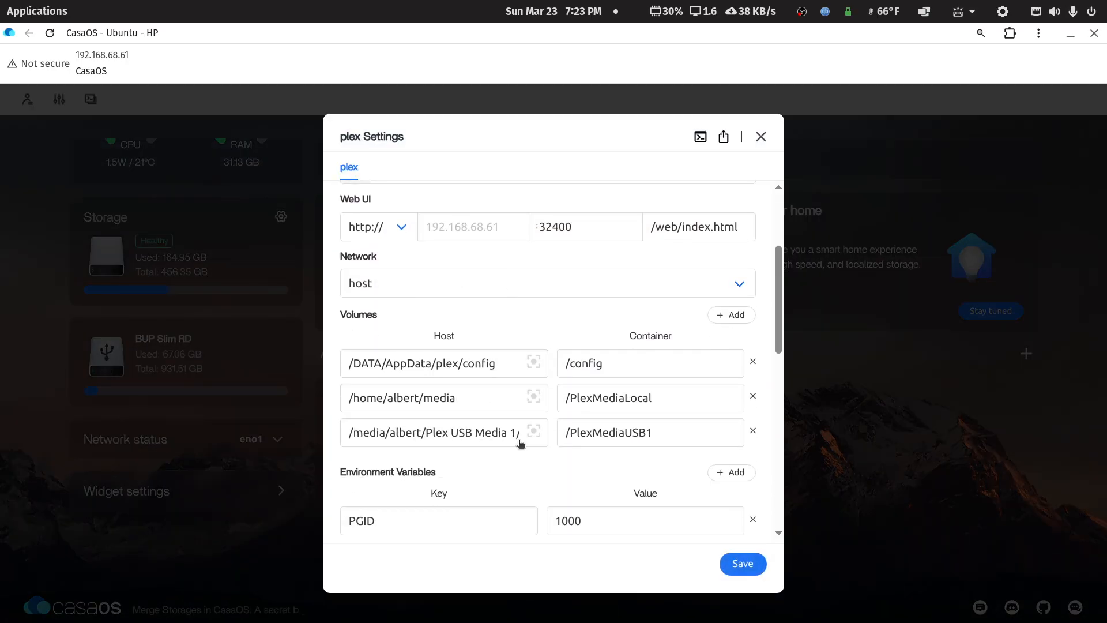
{"action": "left_click", "coordinate": [761, 137]}
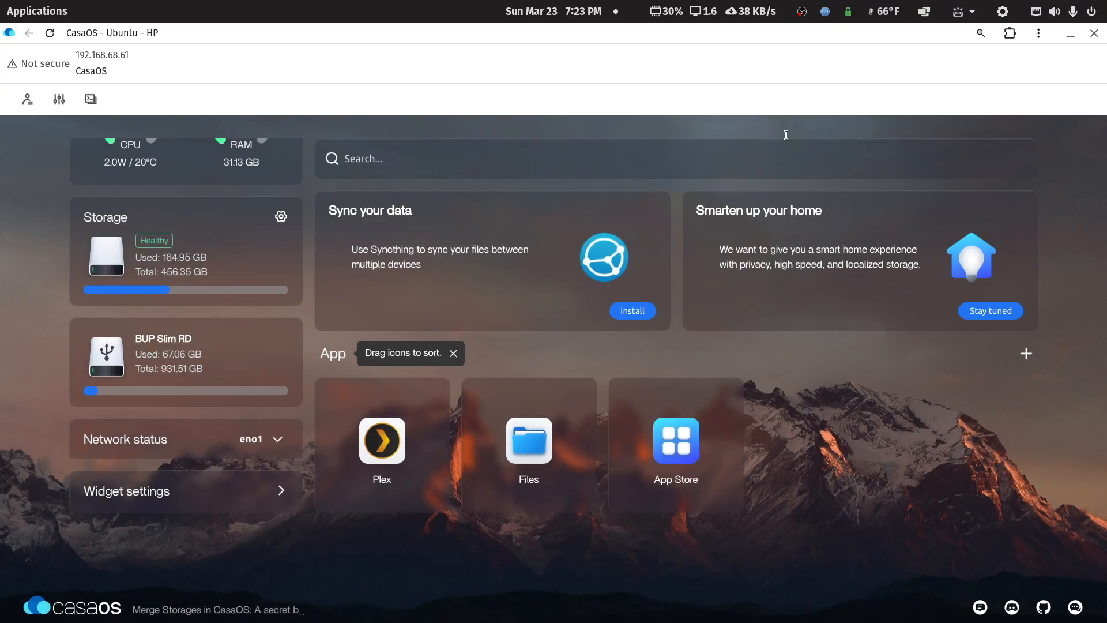
Minimize CasaOS, switch to Plex, and start a new library of type Movies named "Movies - USB".
{"action": "left_click", "coordinate": [1070, 33]}
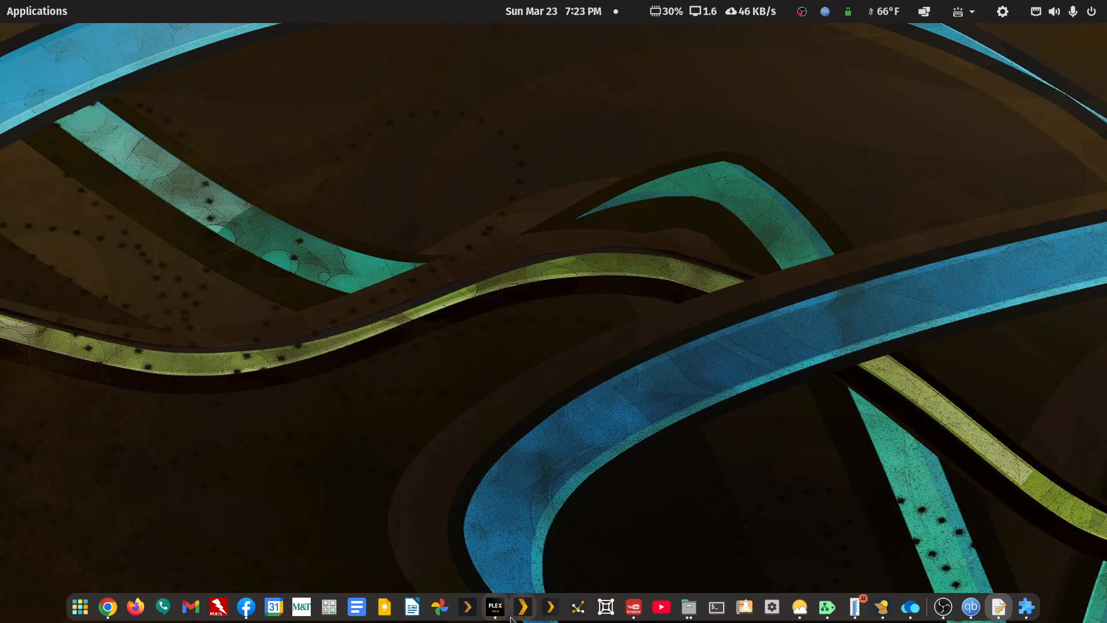
{"action": "left_click", "coordinate": [495, 607]}
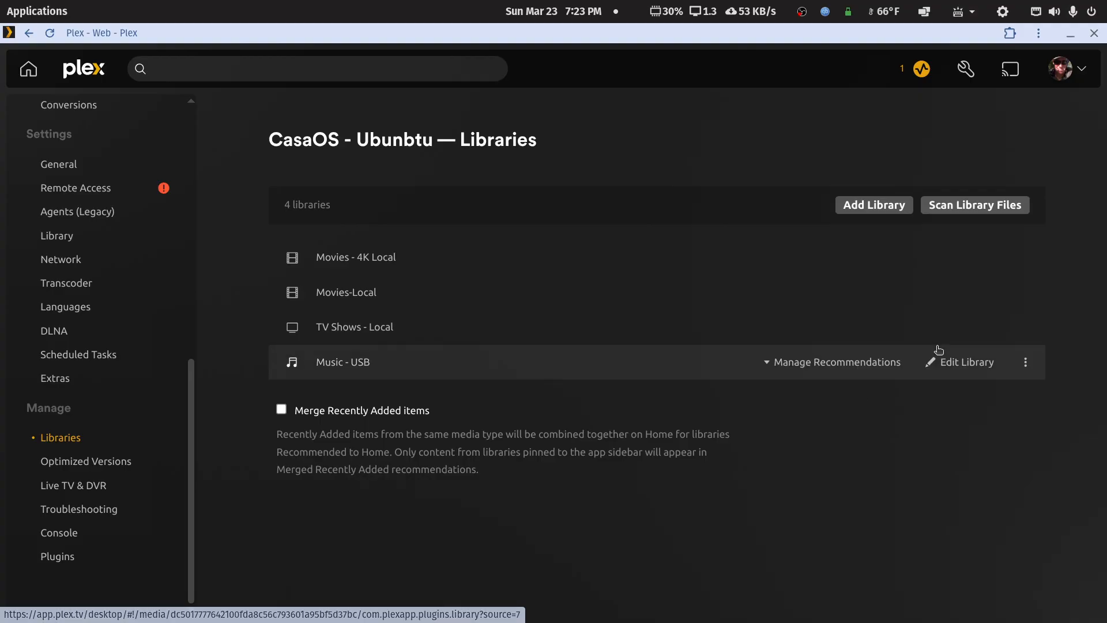
{"action": "left_click", "coordinate": [884, 214]}
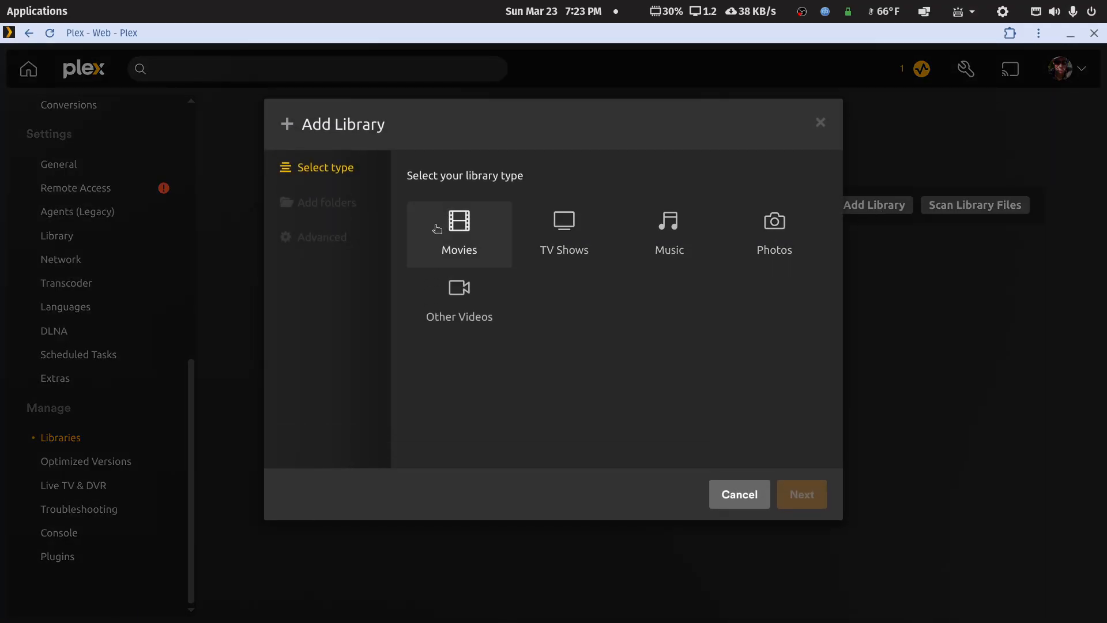
{"action": "left_click", "coordinate": [436, 227]}
{"action": "left_click", "coordinate": [486, 381]}
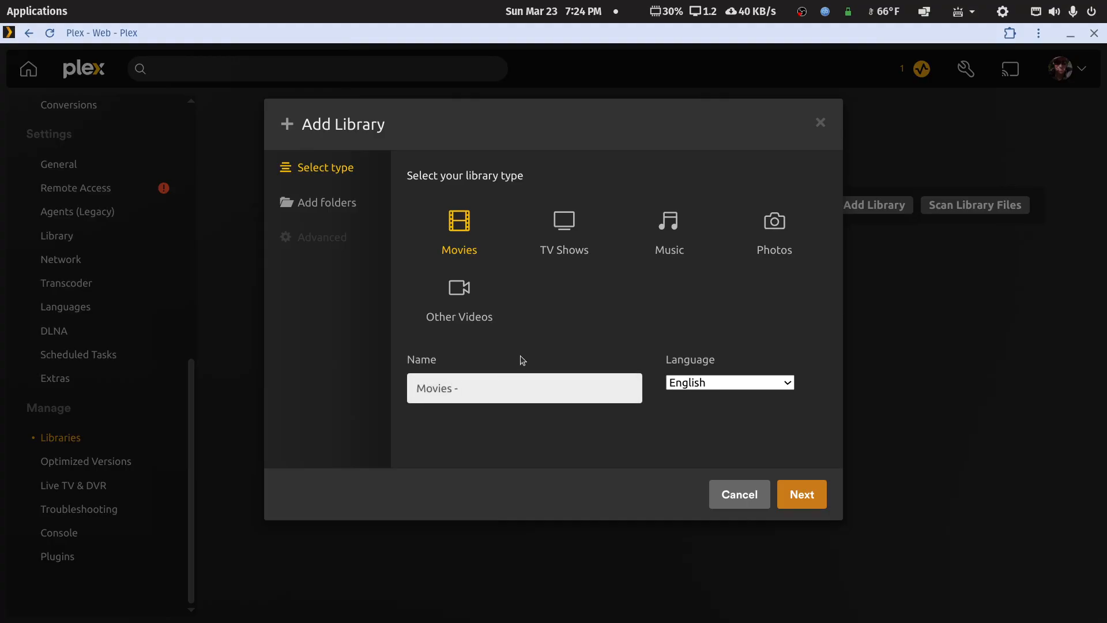
{"action": "type", "text": "- USB"}
{"action": "left_click", "coordinate": [800, 498]}
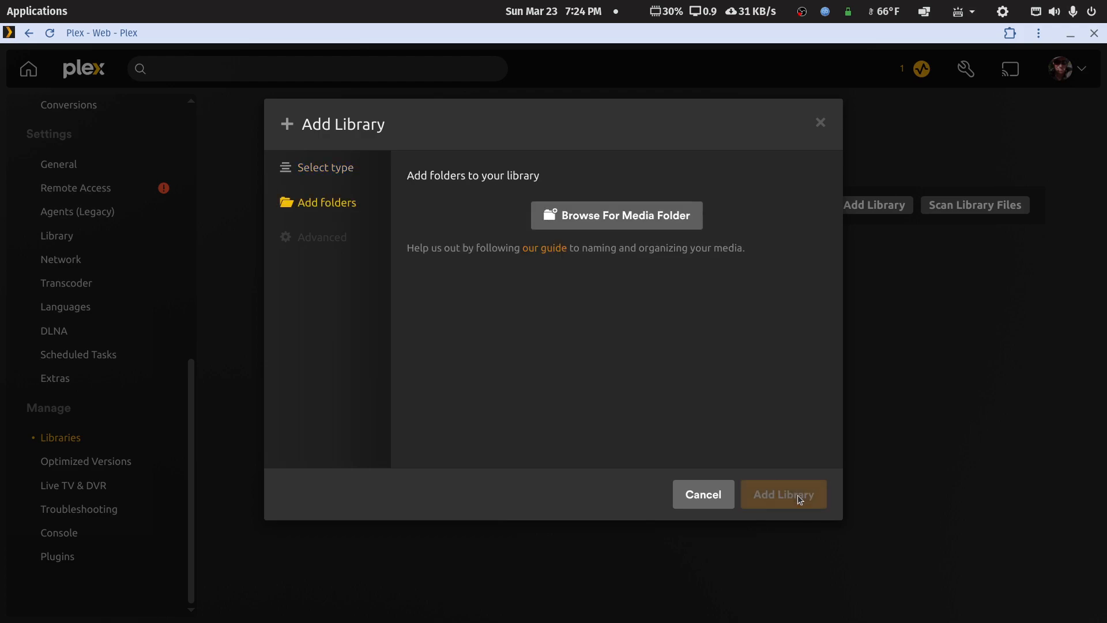
Add the /PlexMediaUSB1/movie-libraries/movie-main folder to the new Movies library.
{"action": "left_click", "coordinate": [640, 222]}
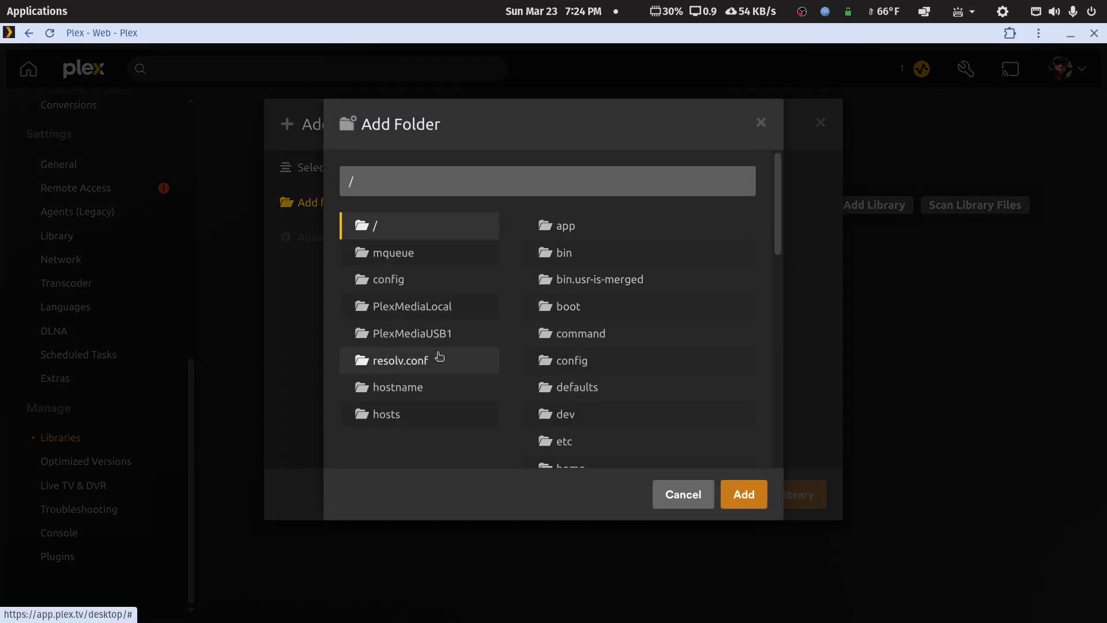
{"action": "left_click", "coordinate": [413, 336]}
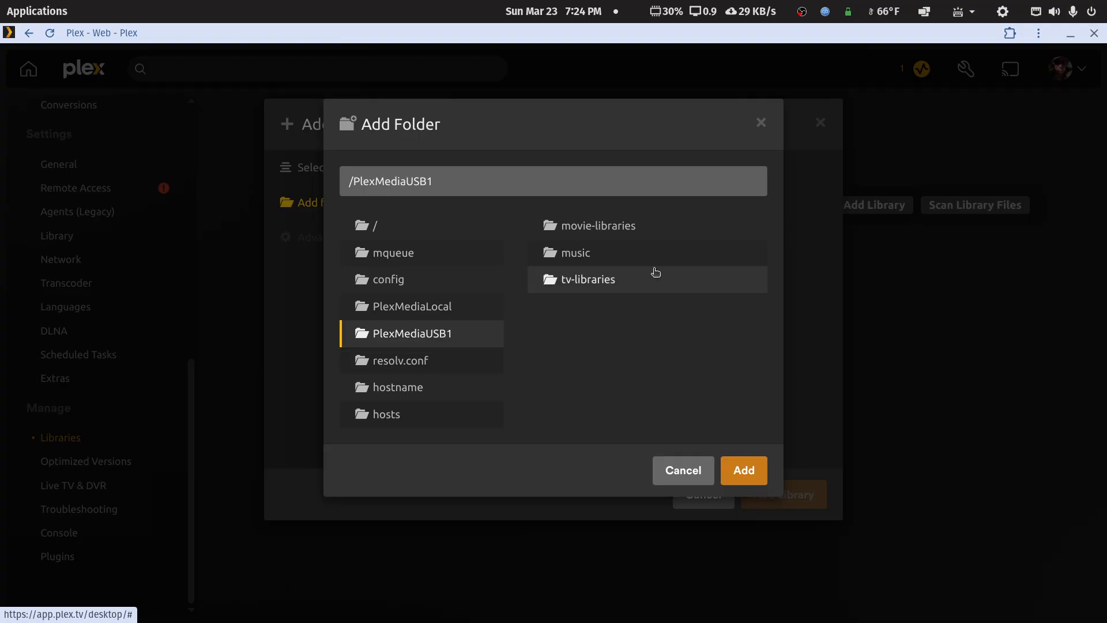
{"action": "left_click", "coordinate": [620, 227]}
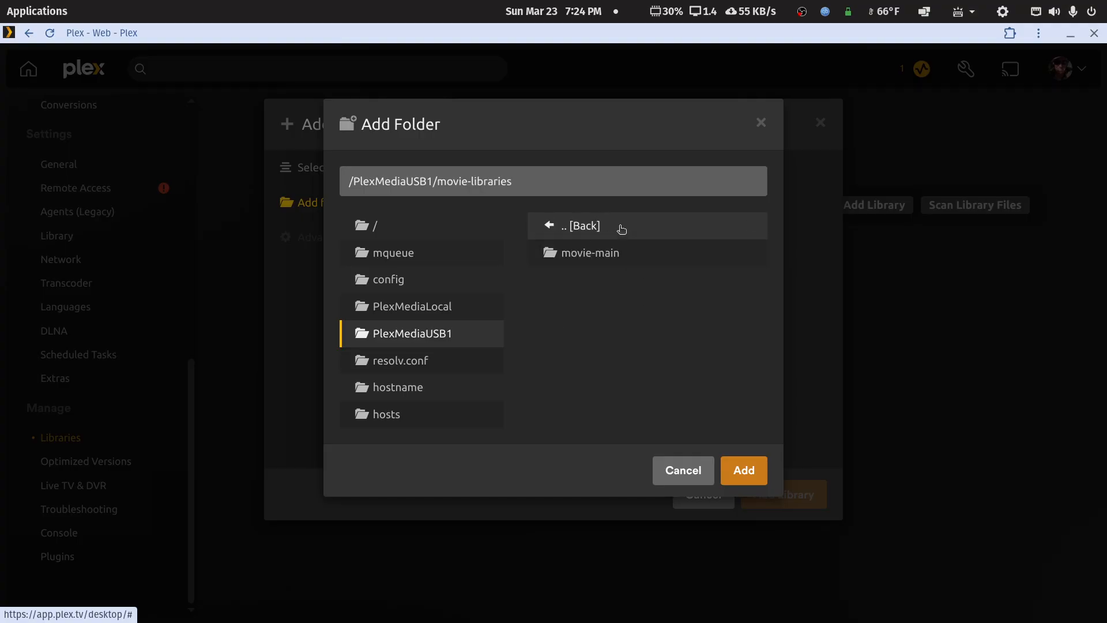
{"action": "left_click", "coordinate": [611, 256]}
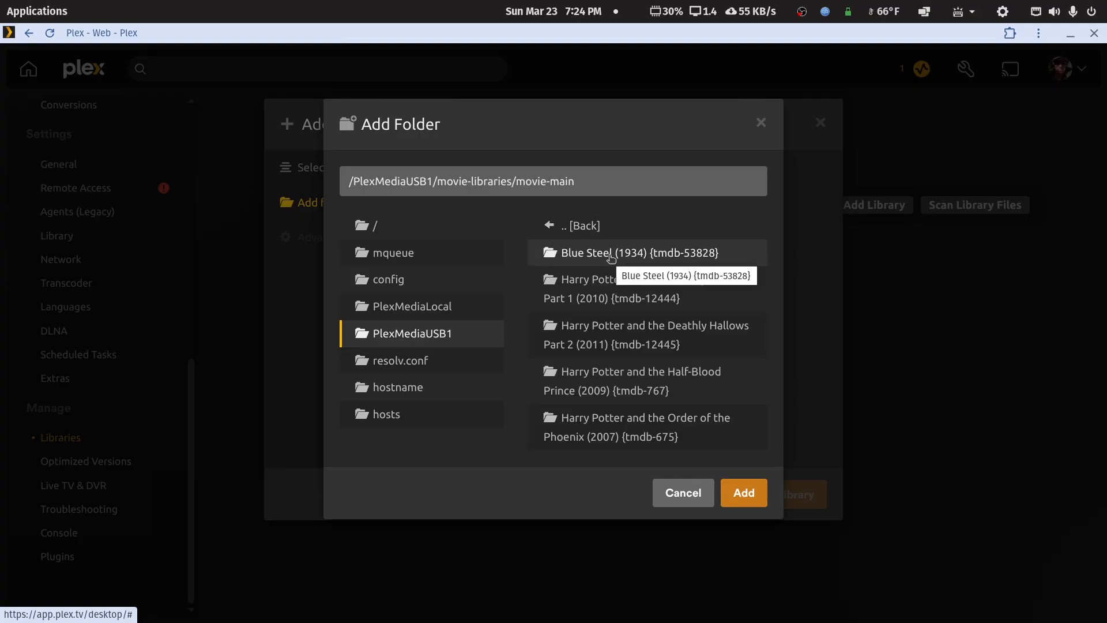
{"action": "left_click", "coordinate": [743, 497]}
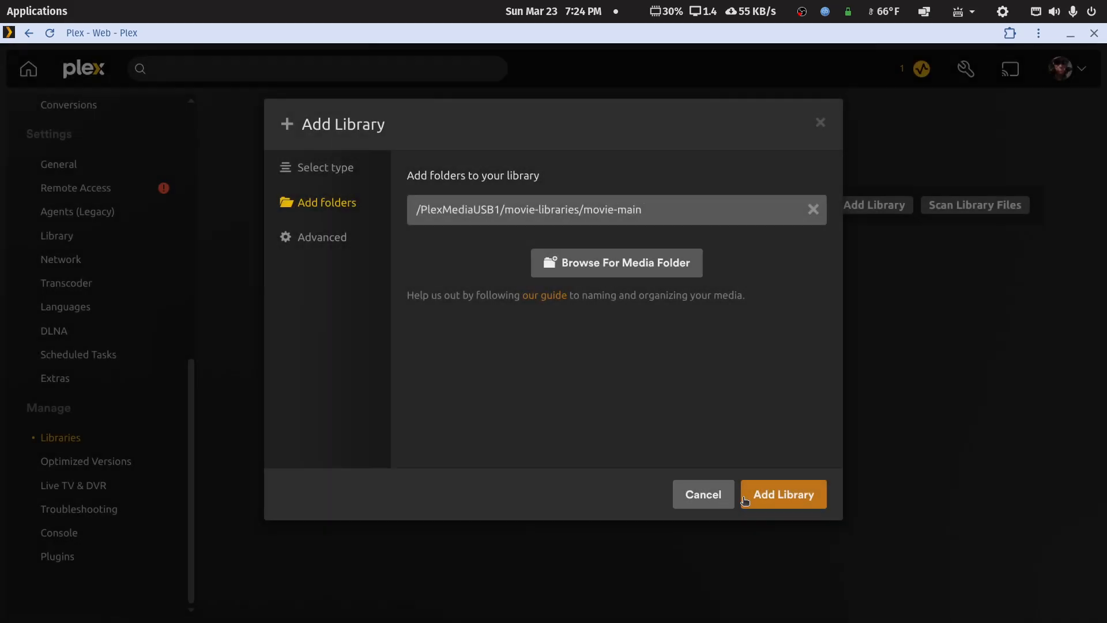
Set the library's minimum automatic collection size to 2 in the advanced settings and create the library.
{"action": "left_click", "coordinate": [344, 241]}
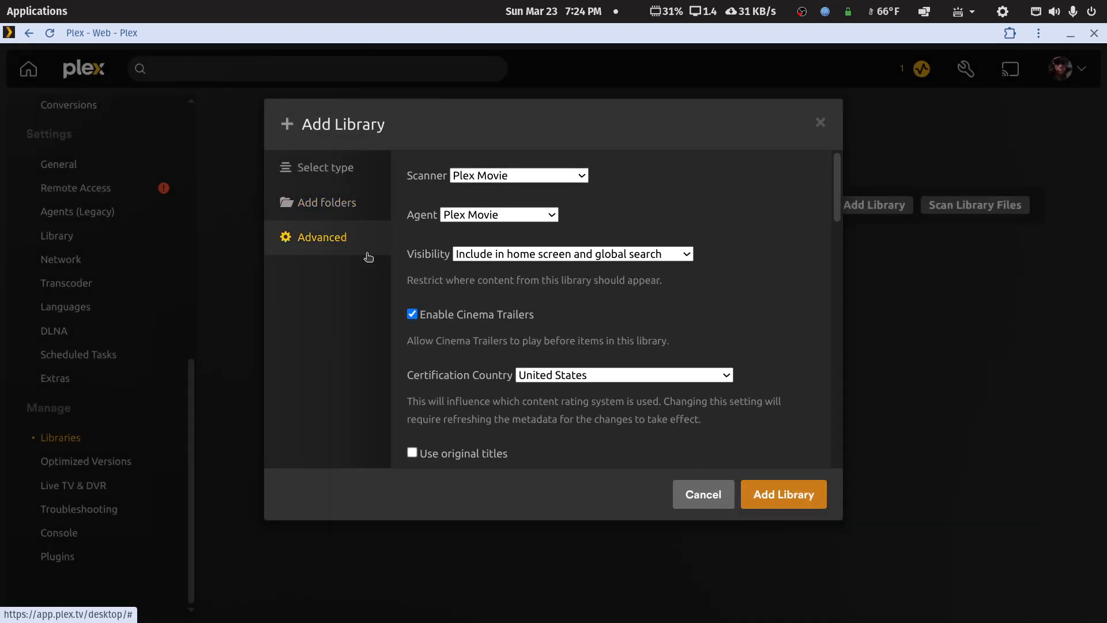
{"action": "scroll", "coordinate": [623, 368], "scroll_direction": "down", "scroll_amount": 9}
{"action": "scroll", "coordinate": [622, 369], "scroll_direction": "down", "scroll_amount": 6}
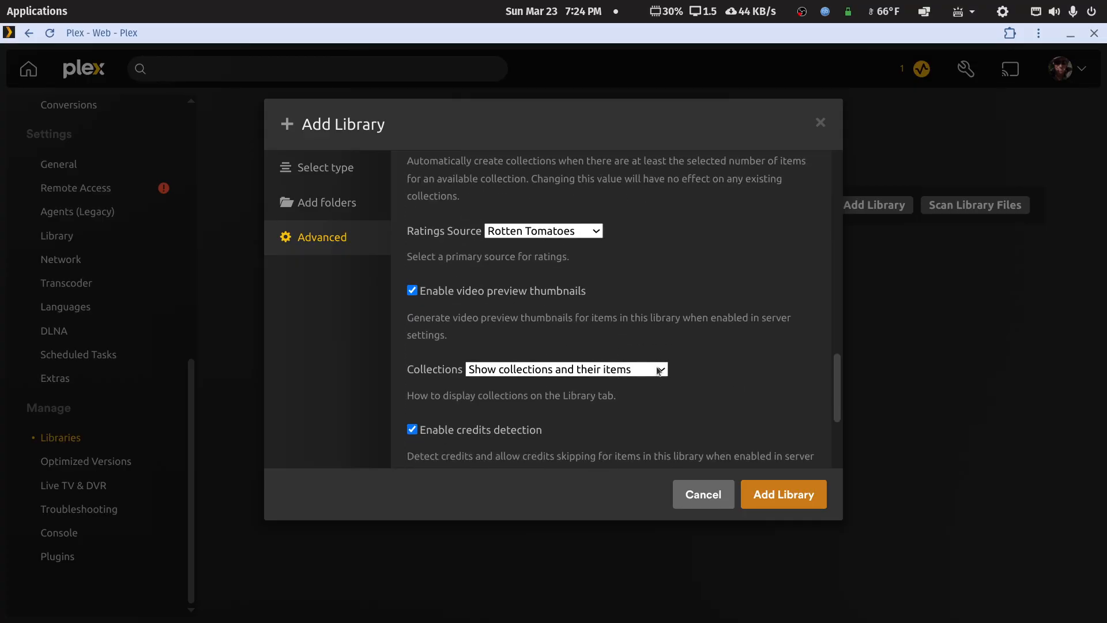
{"action": "scroll", "coordinate": [616, 306], "scroll_direction": "up", "scroll_amount": 3}
{"action": "scroll", "coordinate": [622, 308], "scroll_direction": "down", "scroll_amount": 1}
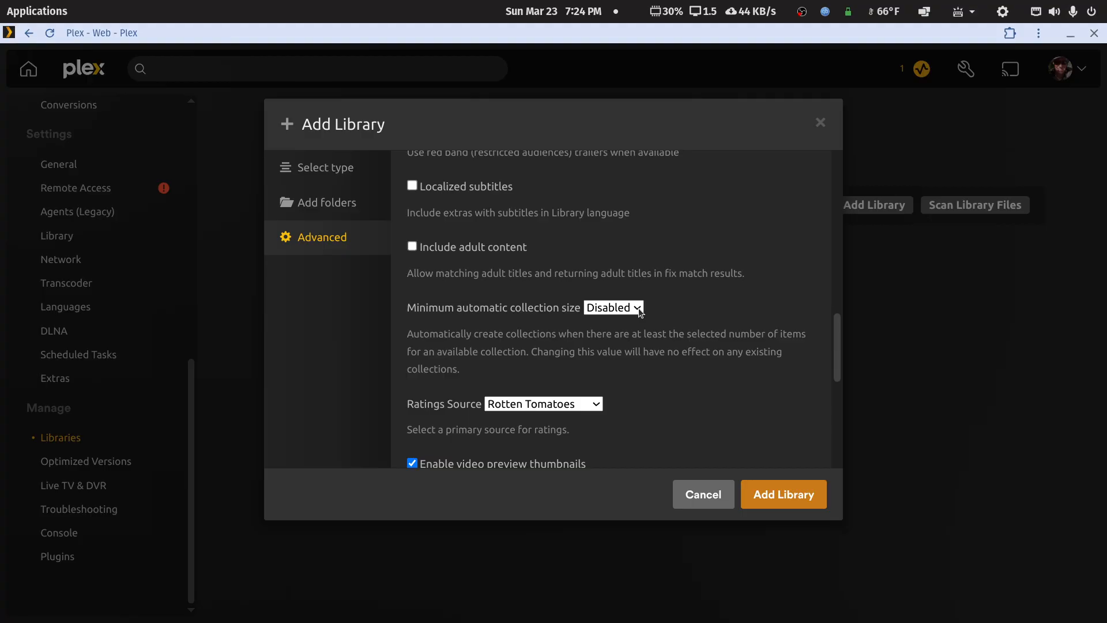
{"action": "left_click", "coordinate": [638, 310]}
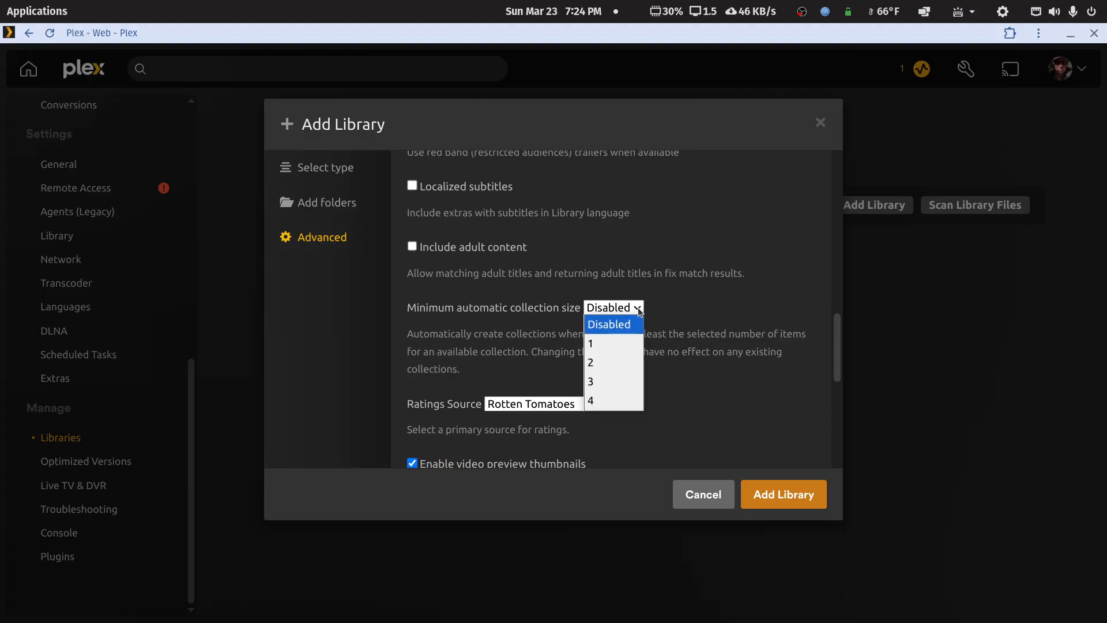
{"action": "left_click", "coordinate": [600, 362]}
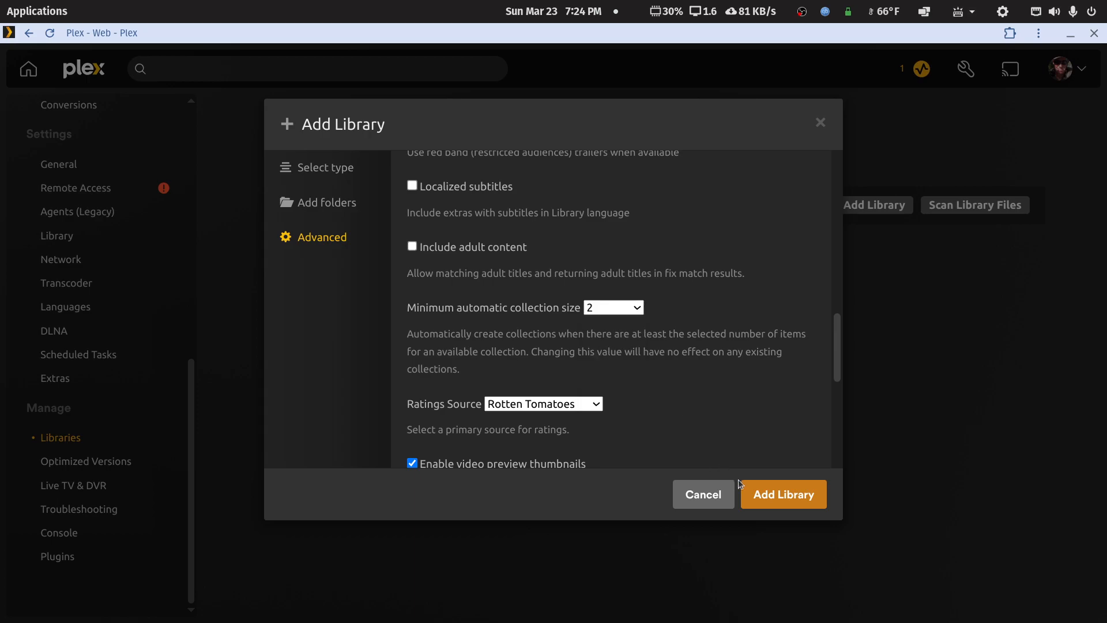
{"action": "left_click", "coordinate": [769, 499]}
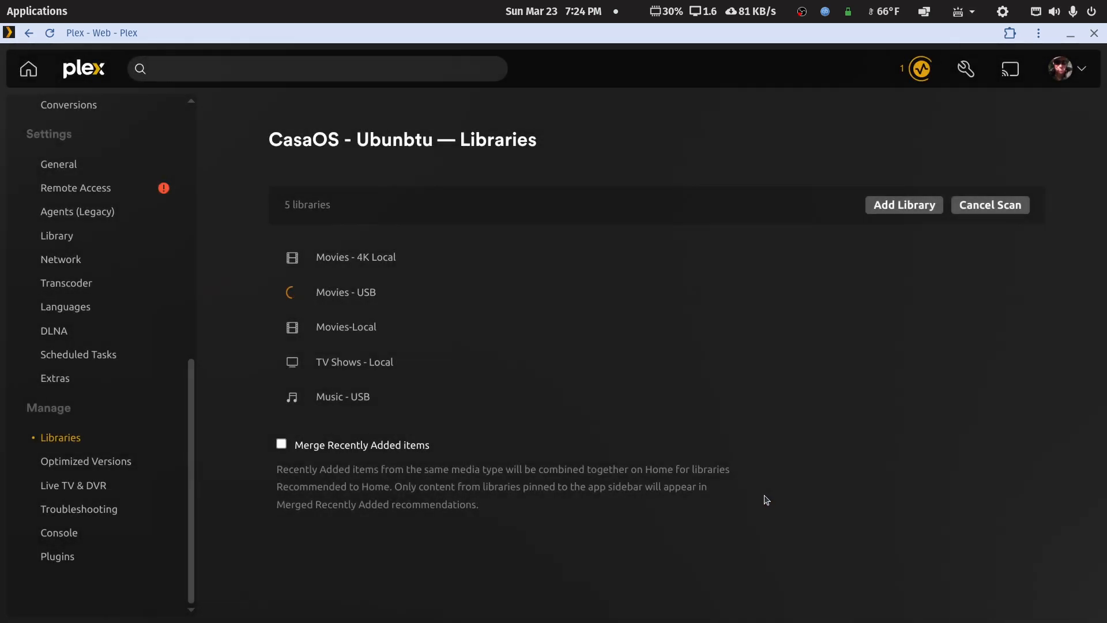
Review the Movies - USB library's folders, browse PlexMediaLocal's movie-libraries without adding anything, and close the library editor by saving.
{"action": "mouse_move", "coordinate": [324, 293]}
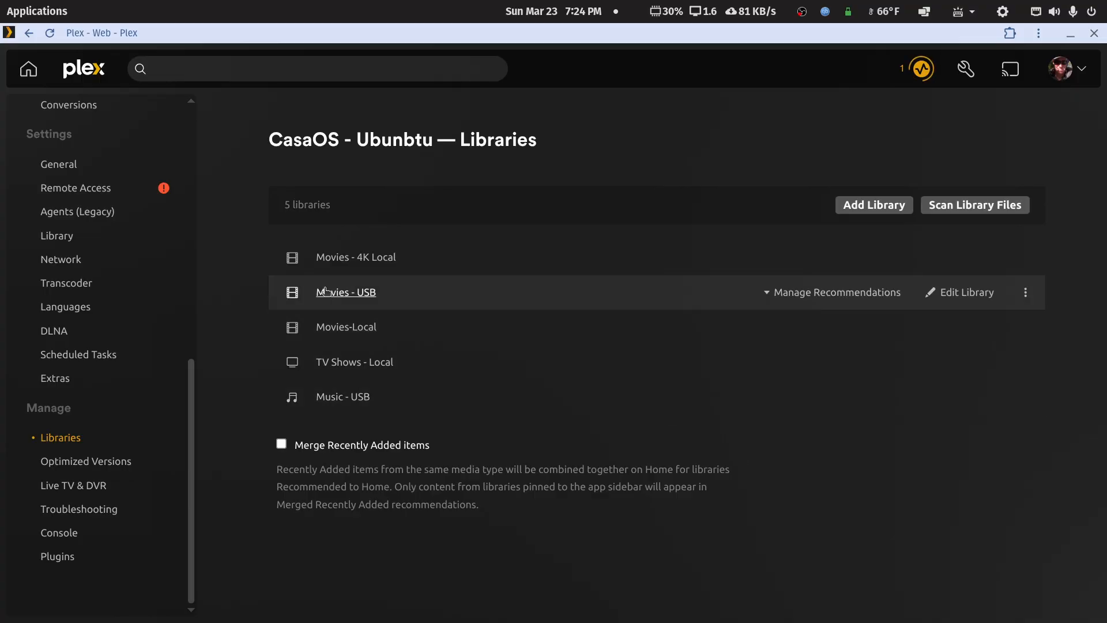
{"action": "left_click", "coordinate": [950, 292]}
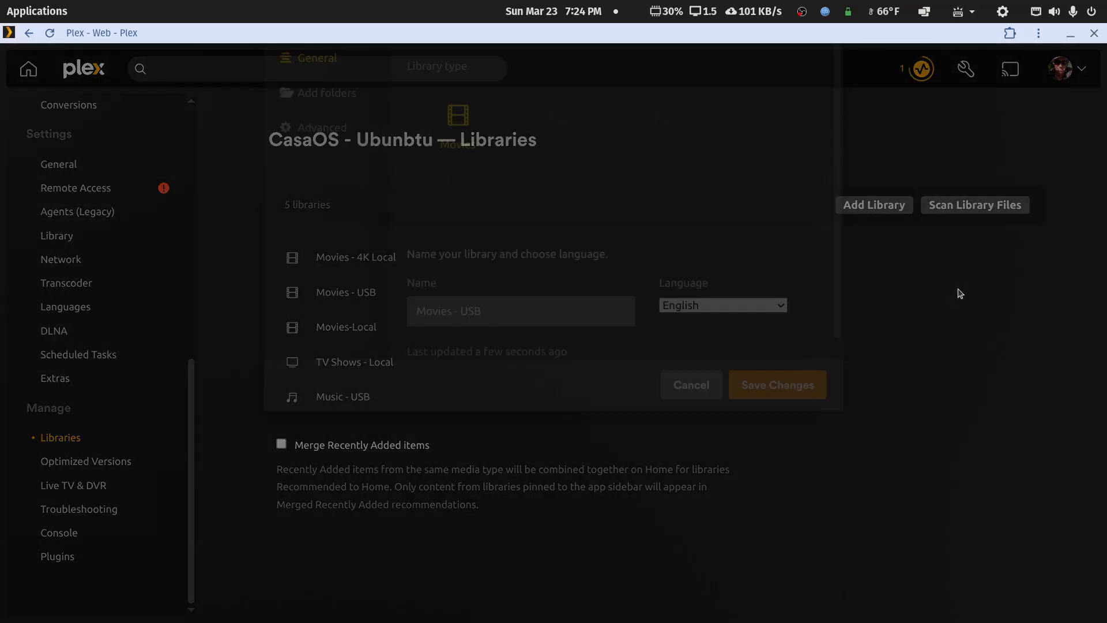
{"action": "left_click", "coordinate": [323, 204]}
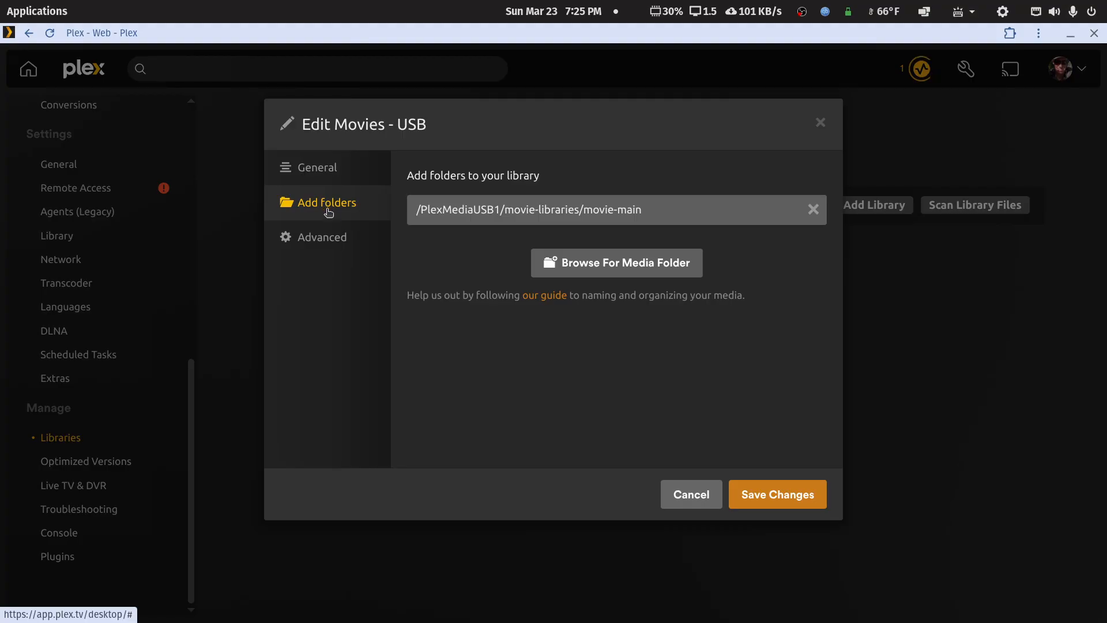
{"action": "left_click", "coordinate": [606, 269]}
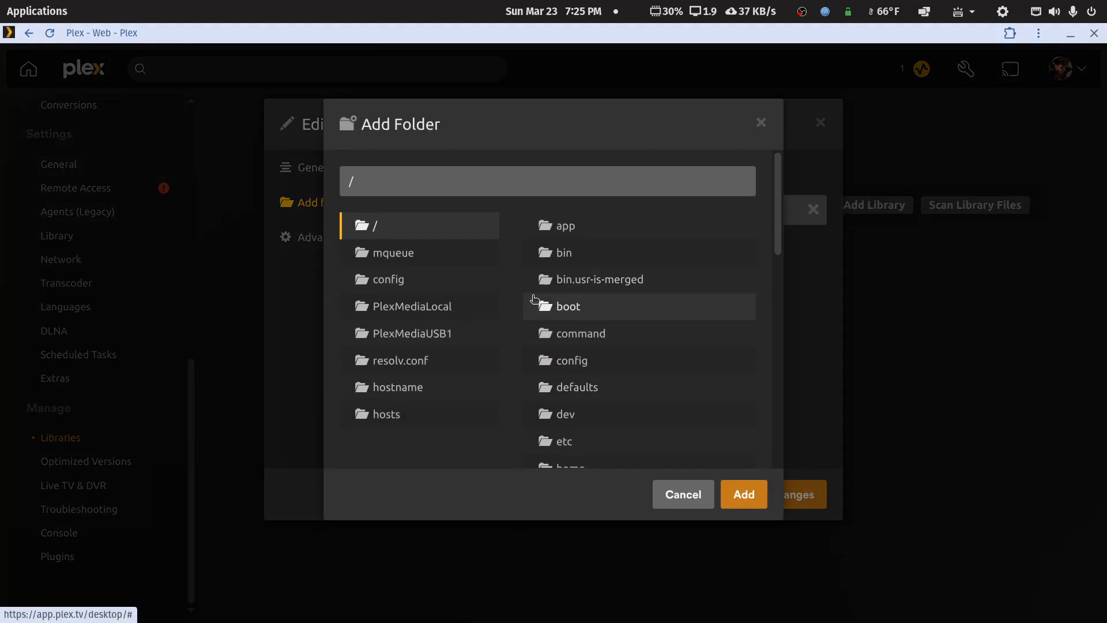
{"action": "left_click", "coordinate": [428, 306]}
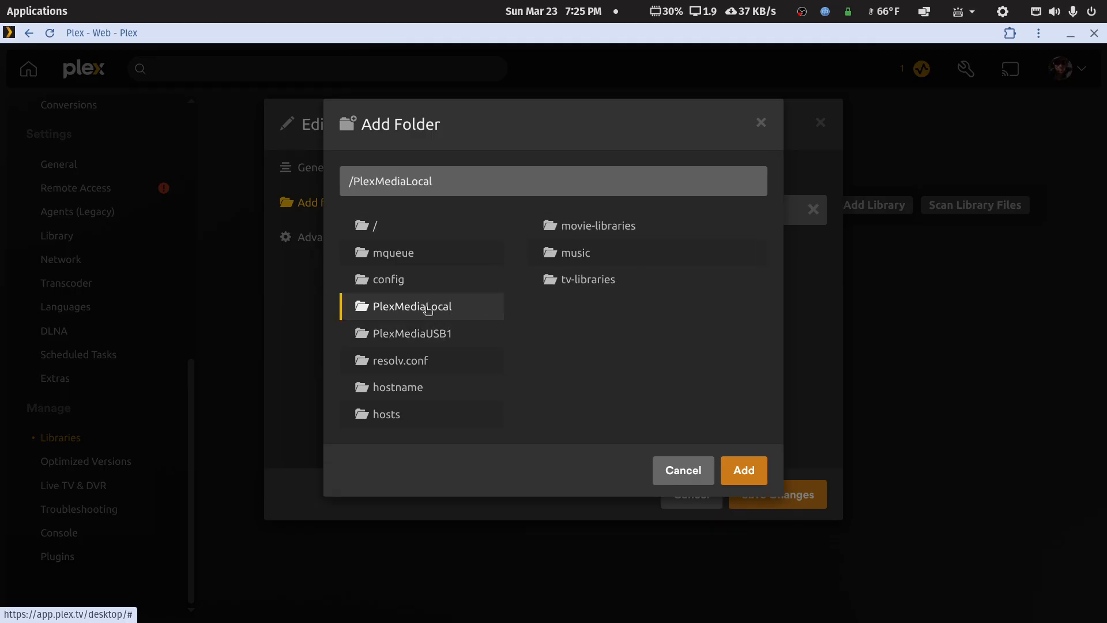
{"action": "left_click", "coordinate": [579, 230]}
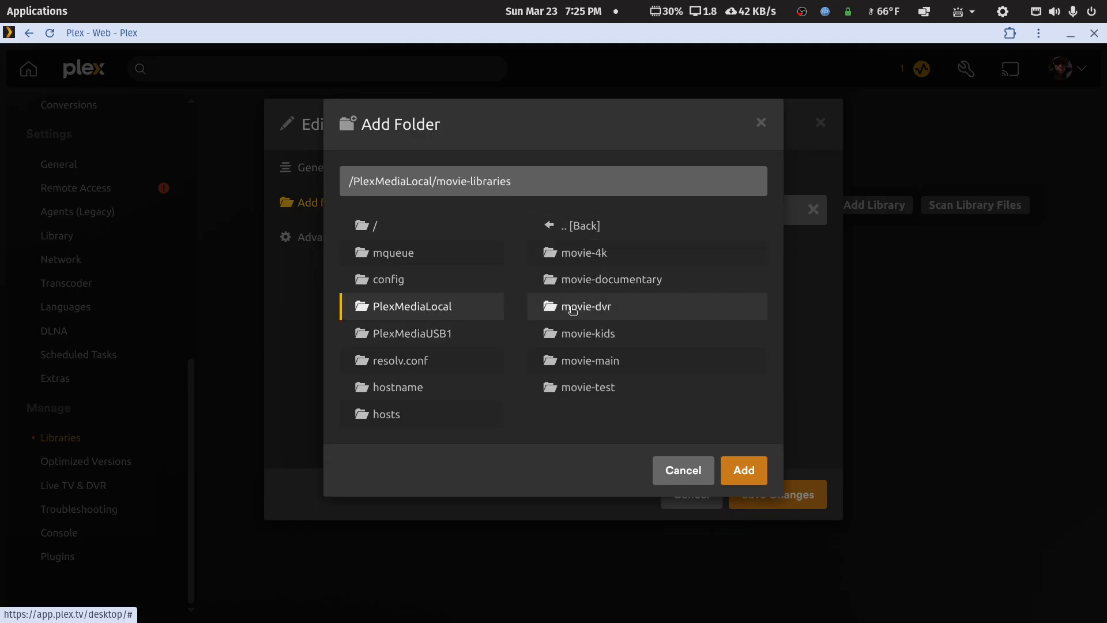
{"action": "left_click", "coordinate": [659, 468]}
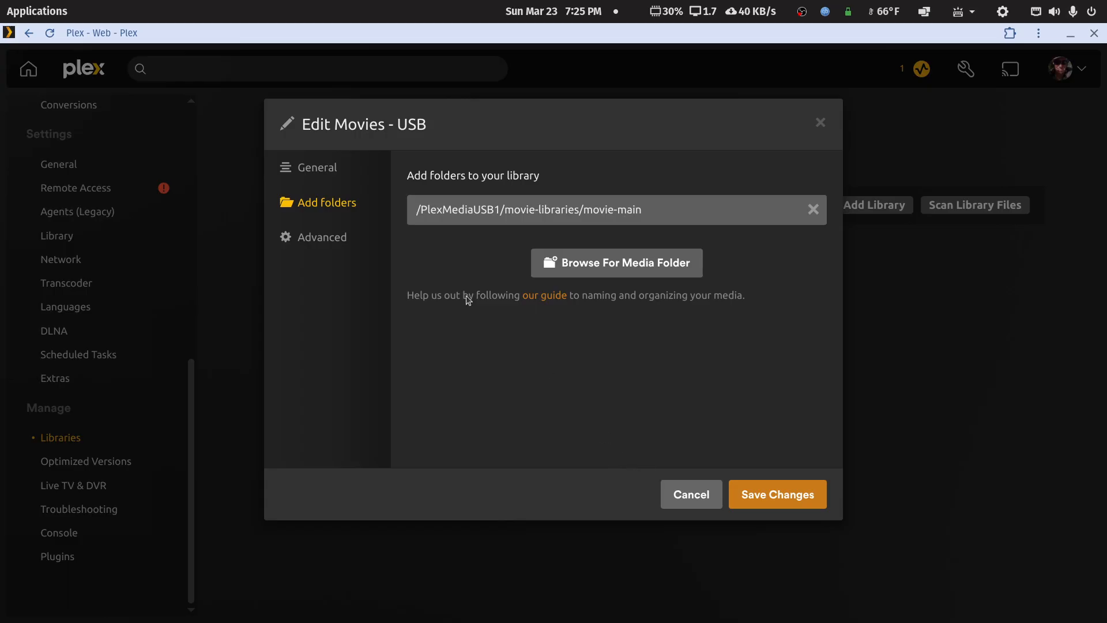
{"action": "left_click", "coordinate": [306, 166]}
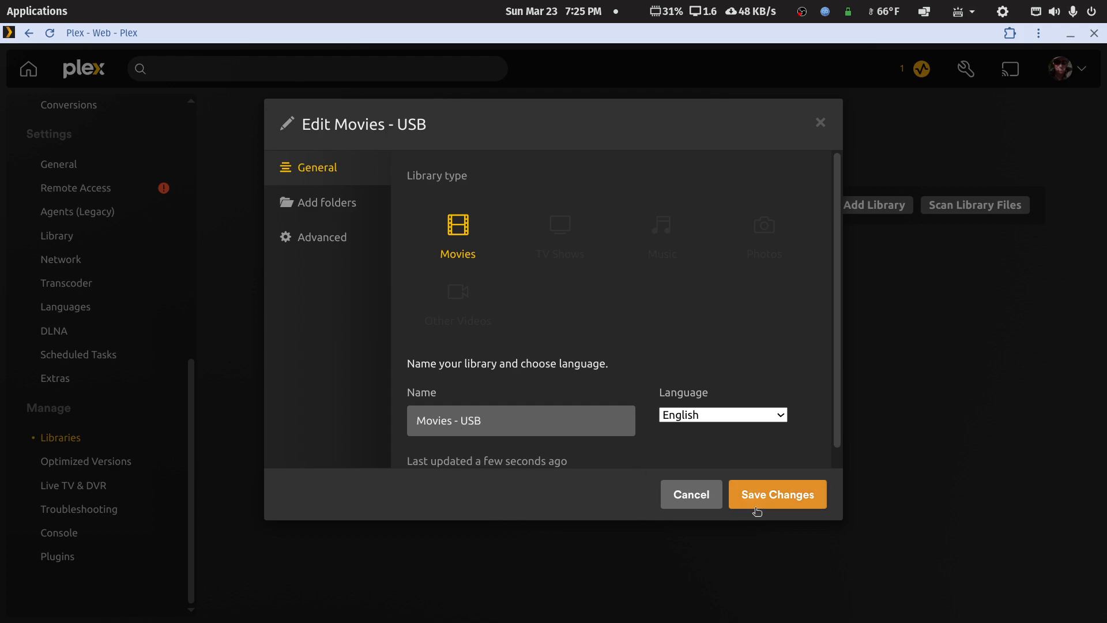
{"action": "left_click", "coordinate": [789, 498]}
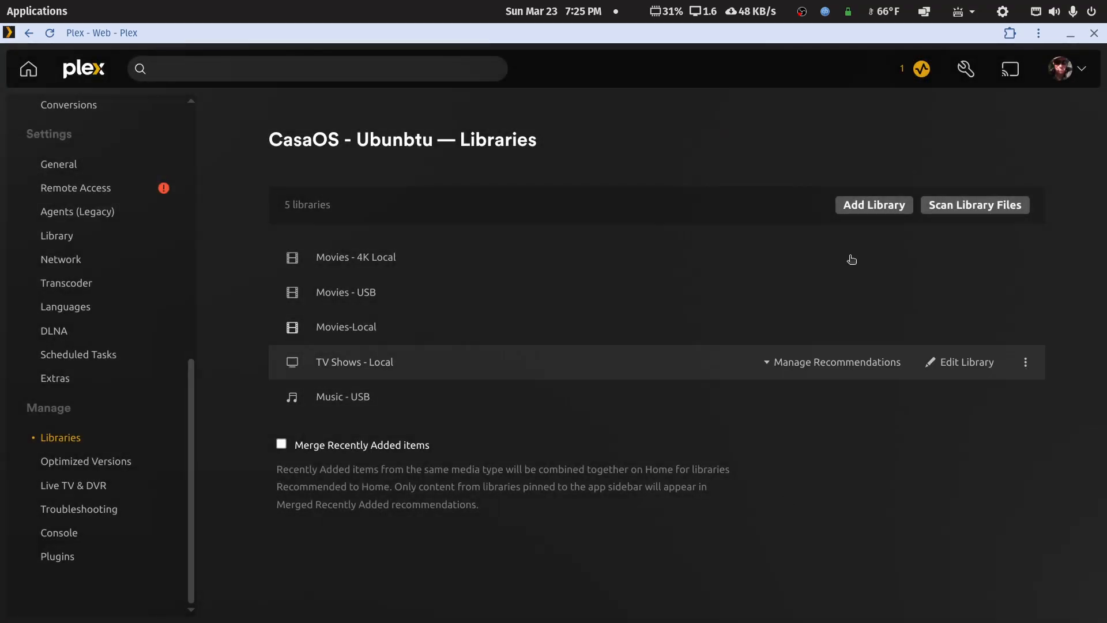
Start a new library of type TV Shows and proceed to its folder selection.
{"action": "left_click", "coordinate": [859, 209]}
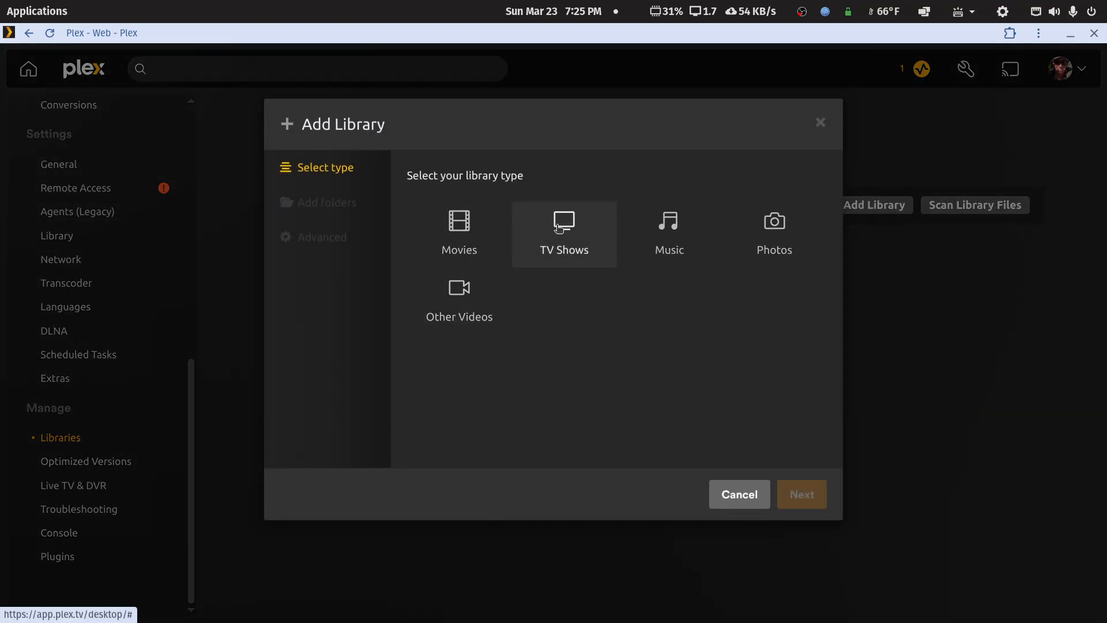
{"action": "left_click", "coordinate": [561, 222]}
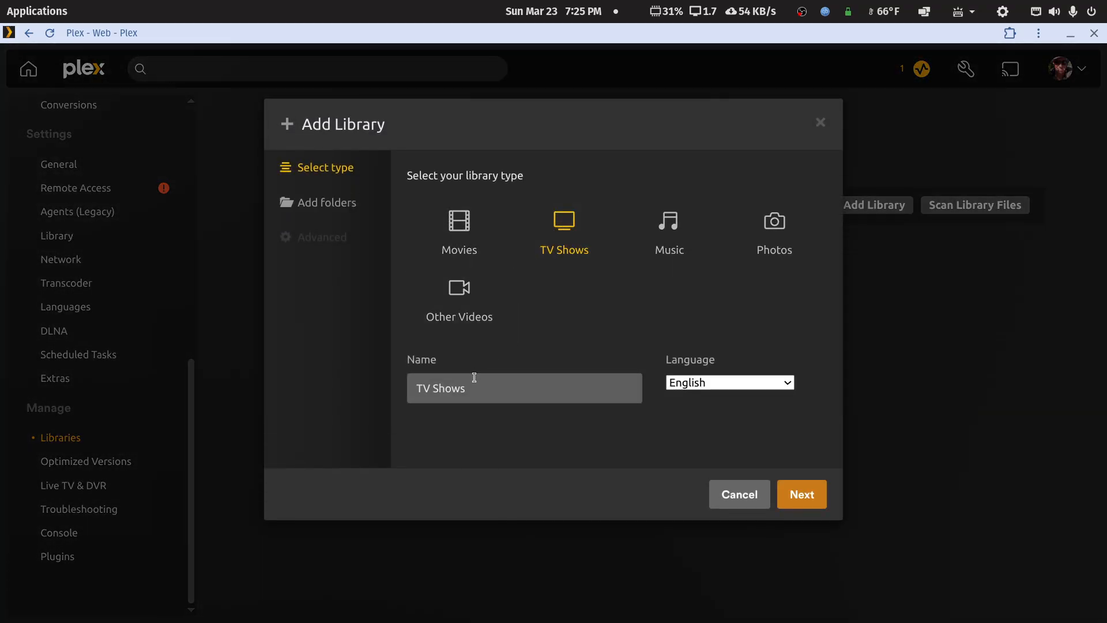
{"action": "left_click", "coordinate": [802, 494]}
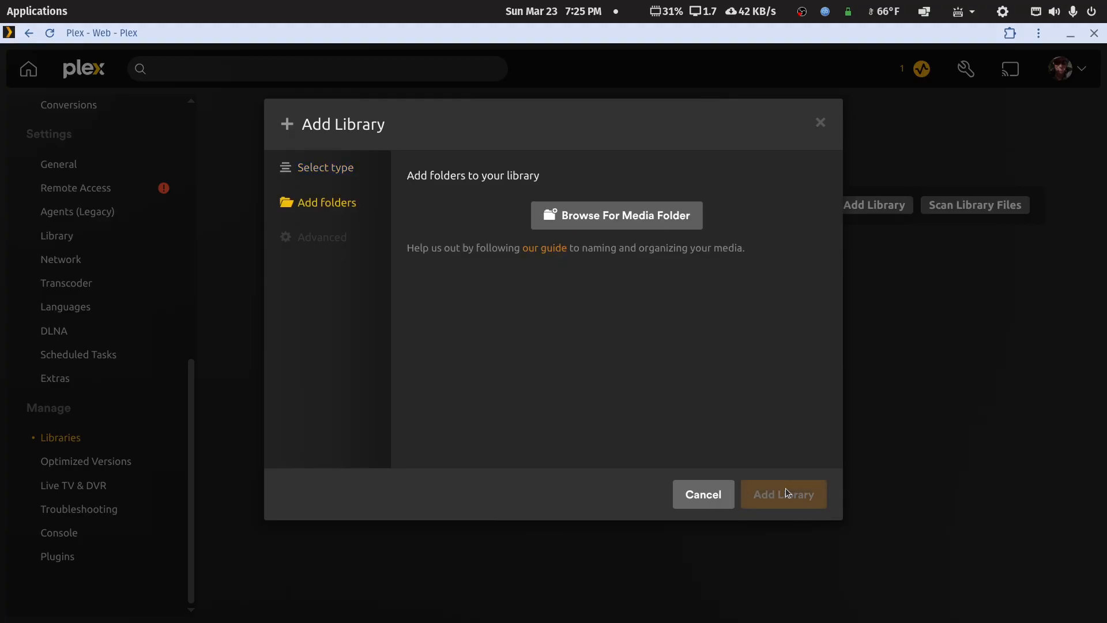
Add the /PlexMediaUSB1/tv-libraries/tv-main folder to the new TV Shows library.
{"action": "left_click", "coordinate": [612, 219]}
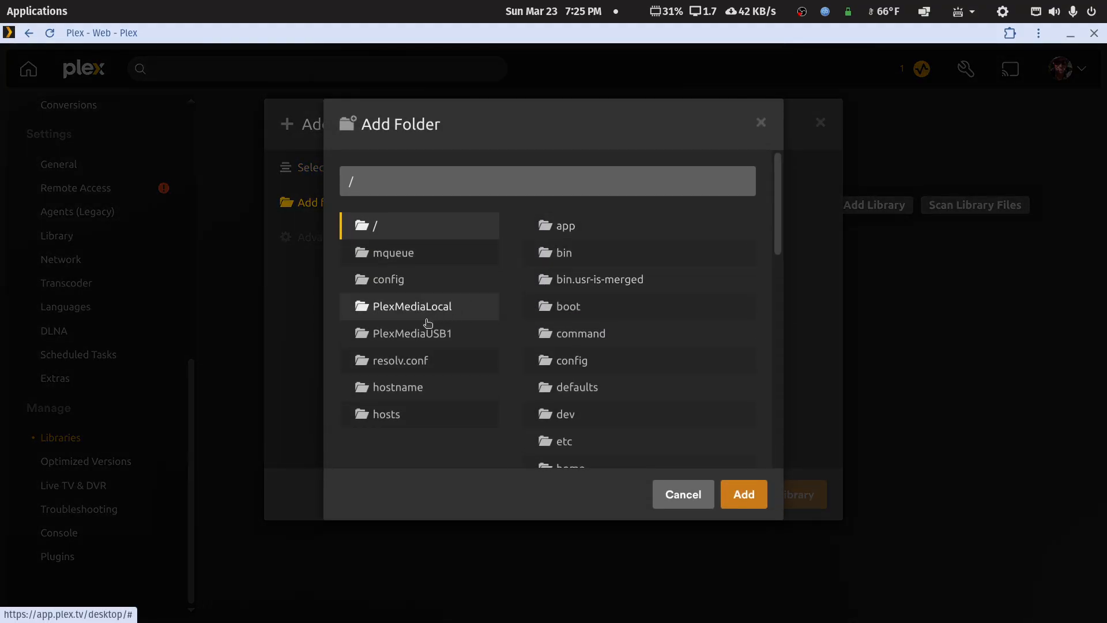
{"action": "left_click", "coordinate": [422, 340]}
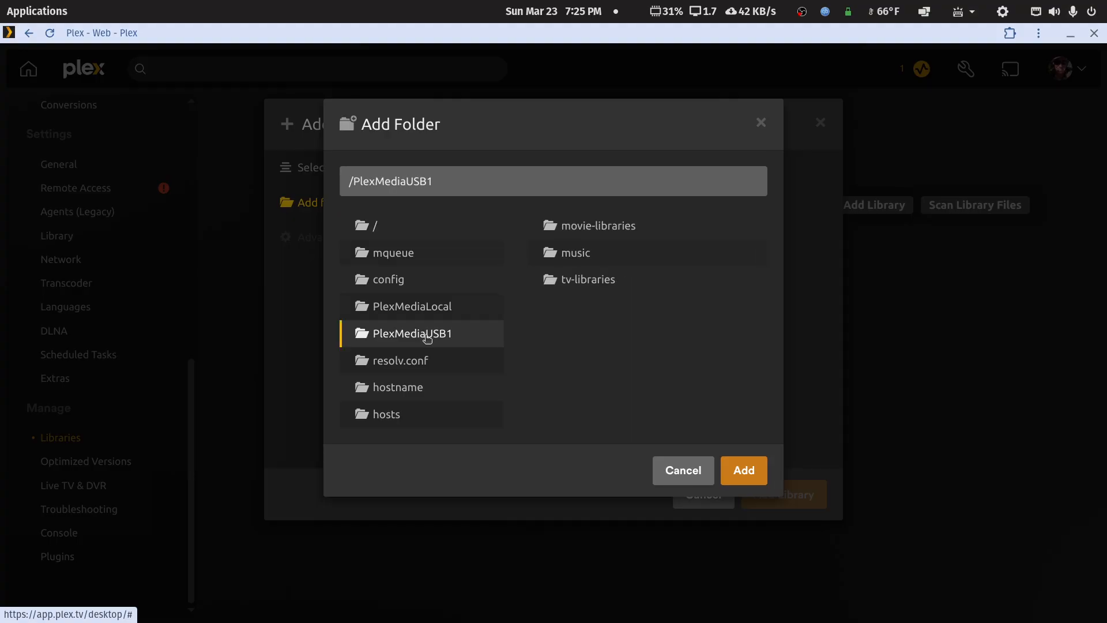
{"action": "left_click", "coordinate": [598, 282]}
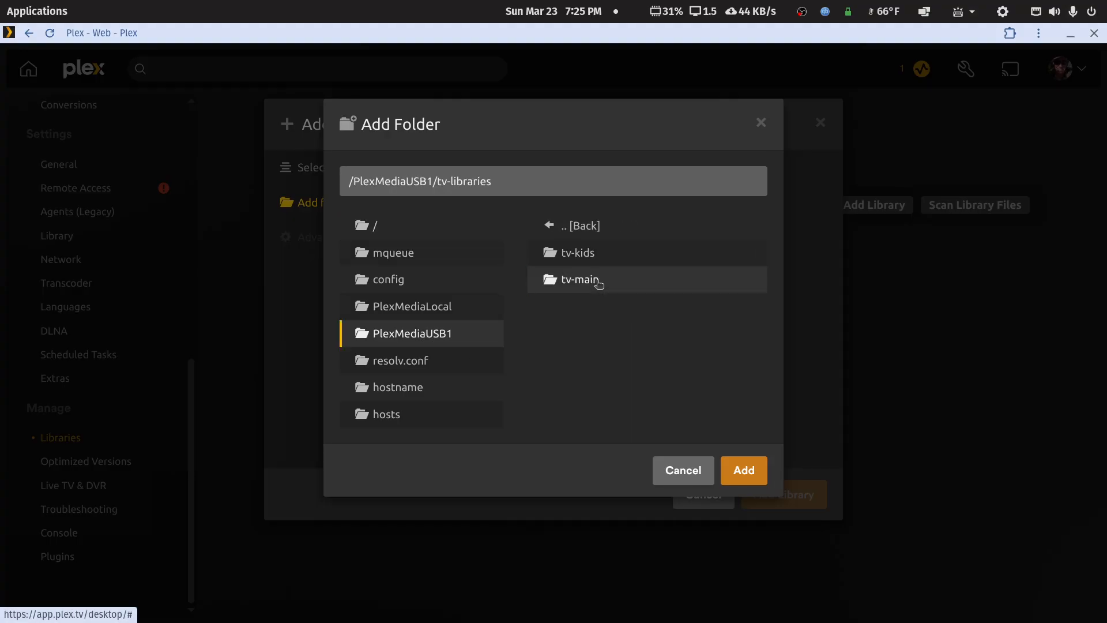
{"action": "left_click", "coordinate": [588, 282]}
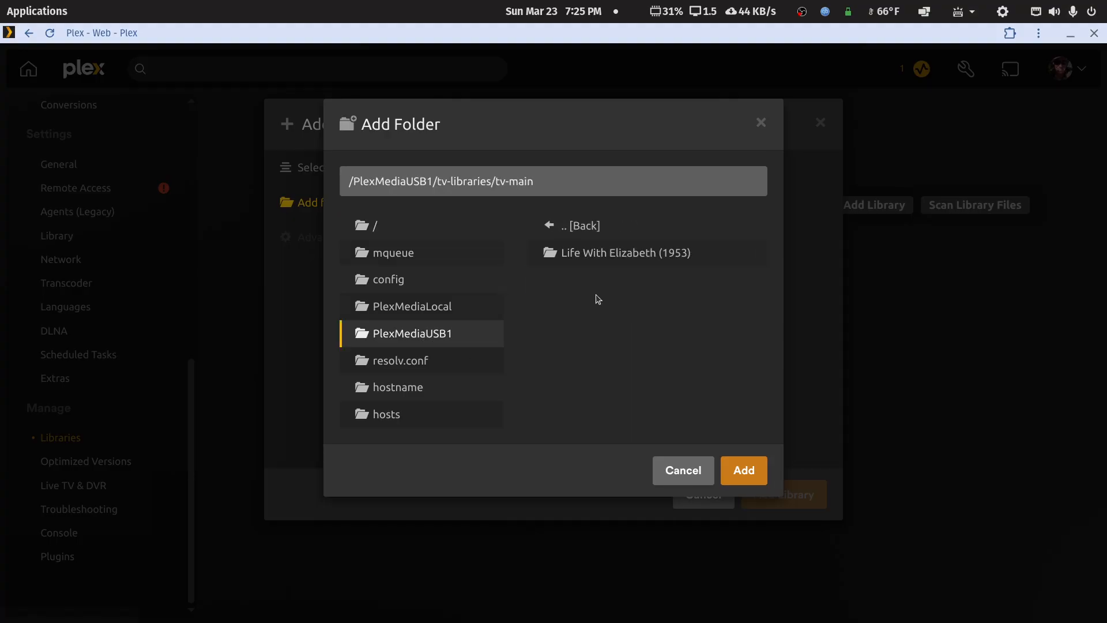
{"action": "left_click", "coordinate": [738, 472]}
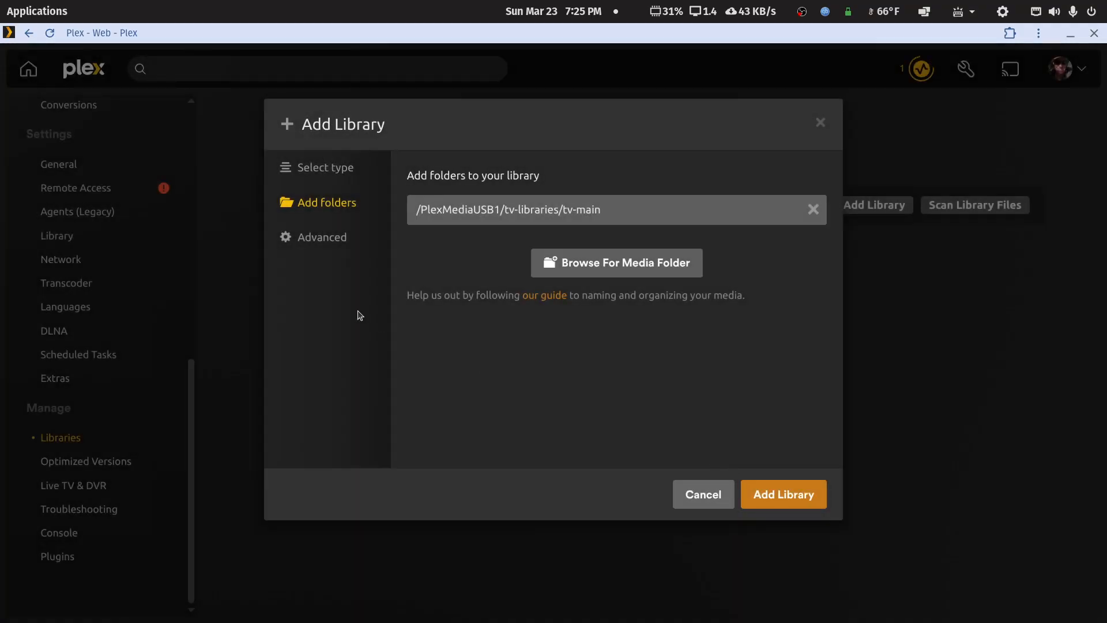
Set the library's episode ordering to TheTVDB in the advanced settings and create the library.
{"action": "left_click", "coordinate": [324, 239]}
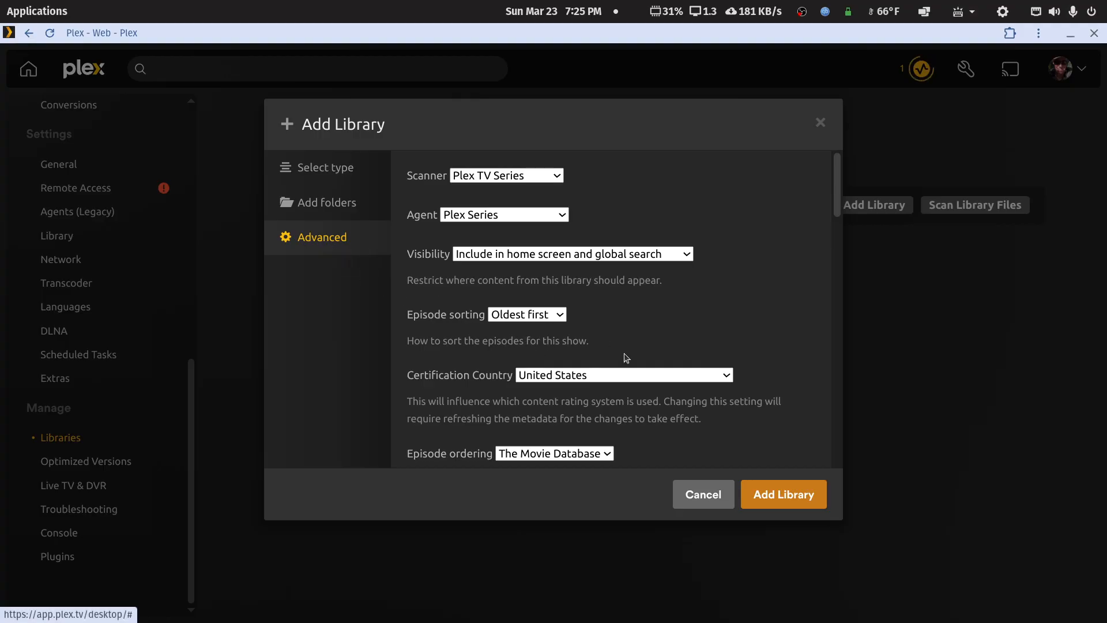
{"action": "scroll", "coordinate": [626, 358], "scroll_direction": "down", "scroll_amount": 2}
{"action": "left_click", "coordinate": [607, 367]}
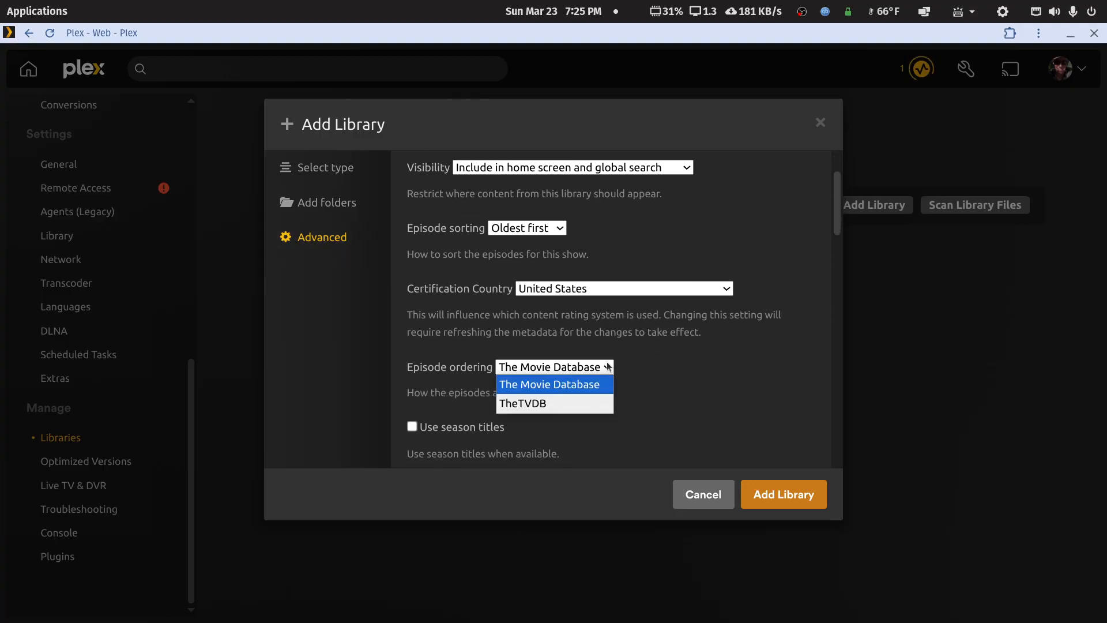
{"action": "left_click", "coordinate": [563, 403]}
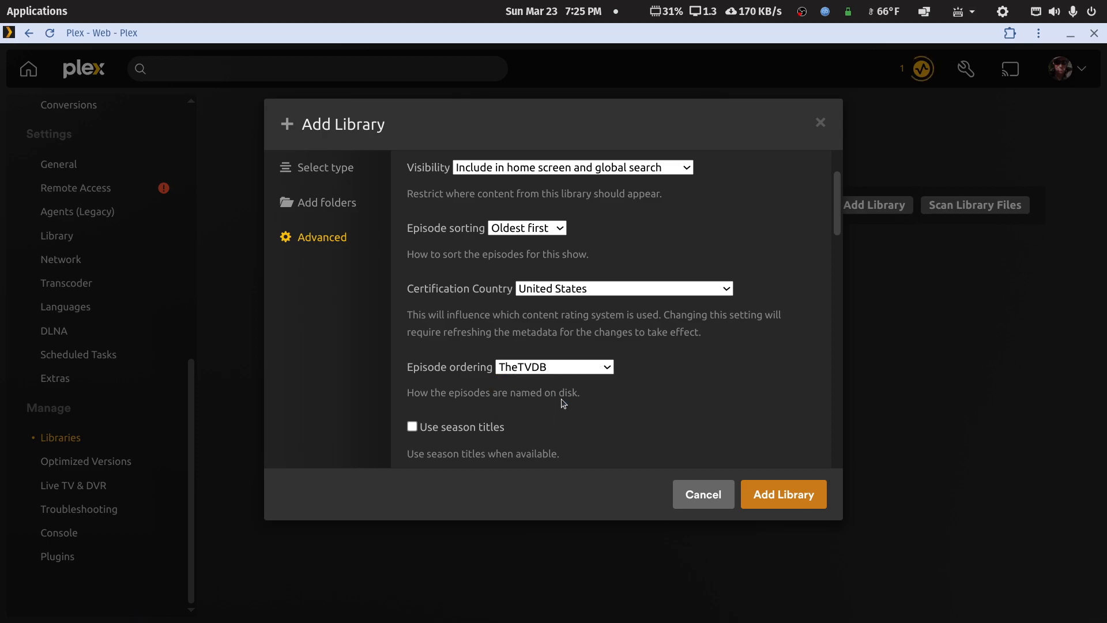
{"action": "left_click", "coordinate": [774, 493]}
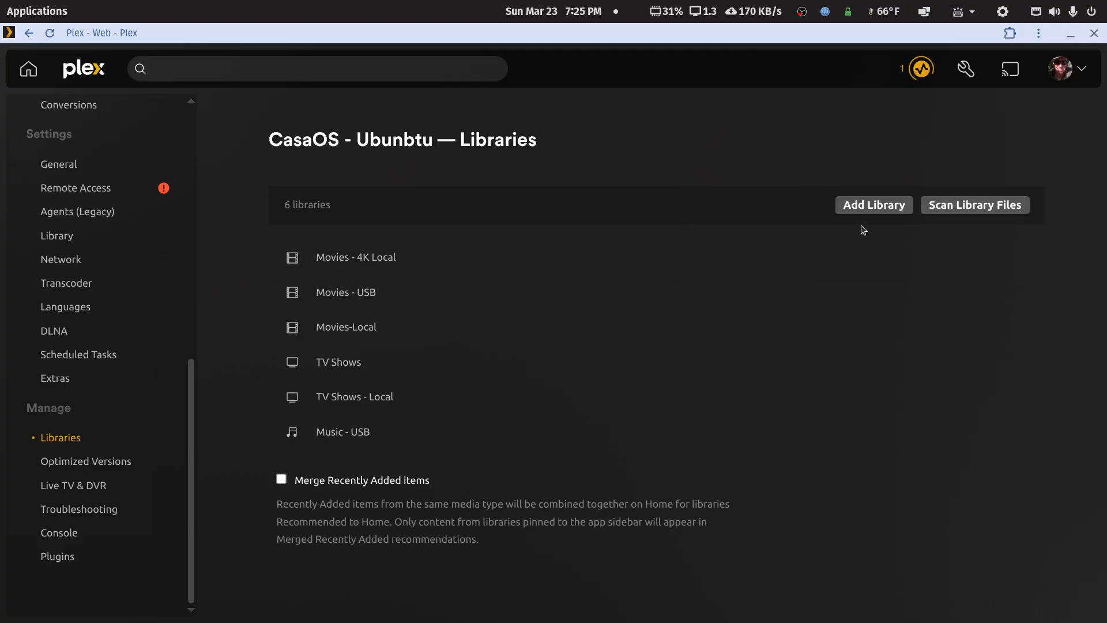
Start another library of type TV Shows named "TV Shows - Kids" and proceed to its folder selection.
{"action": "left_click", "coordinate": [874, 211]}
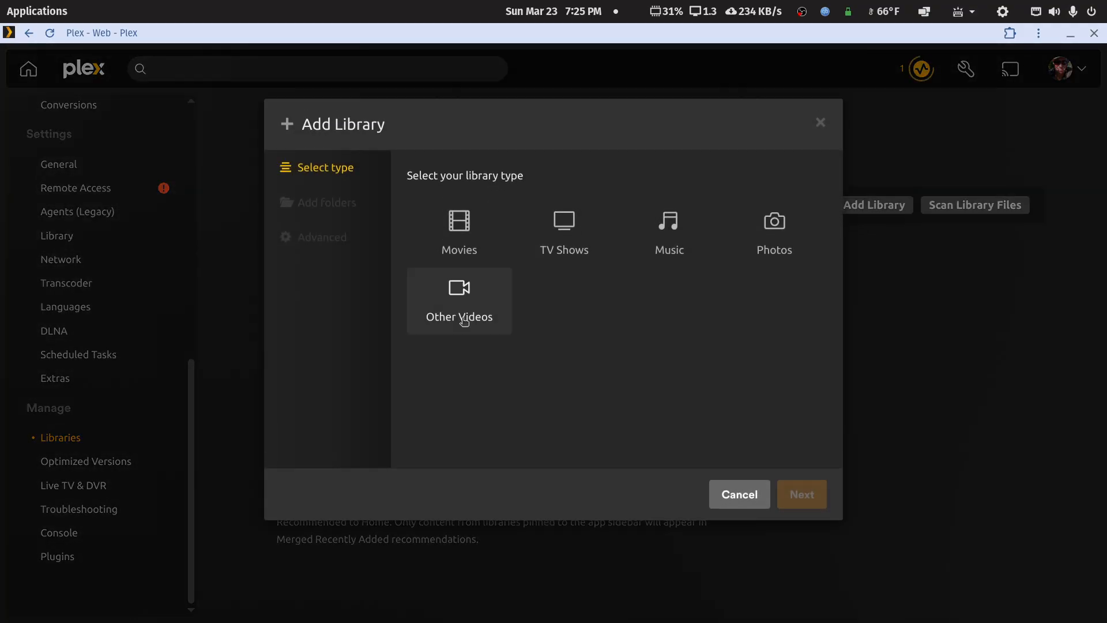
{"action": "left_click", "coordinate": [575, 224]}
{"action": "left_click", "coordinate": [501, 394]}
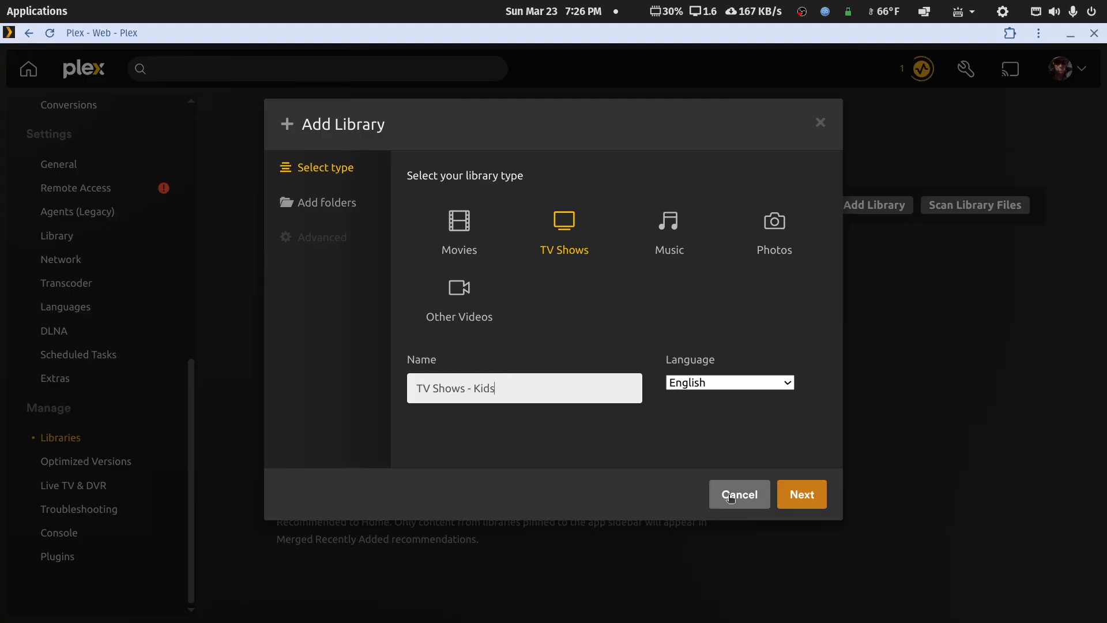
{"action": "left_click", "coordinate": [785, 490]}
Add the /PlexMediaUSB1/tv-libraries/tv-kids folder to the TV Shows - Kids library.
{"action": "left_click", "coordinate": [633, 223]}
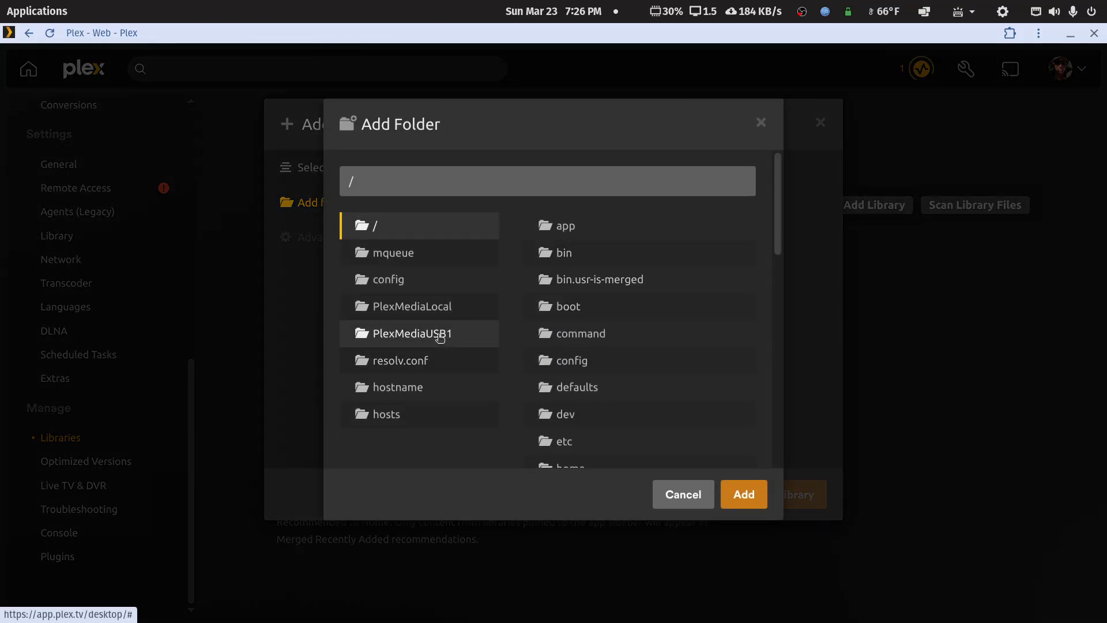
{"action": "left_click", "coordinate": [439, 338]}
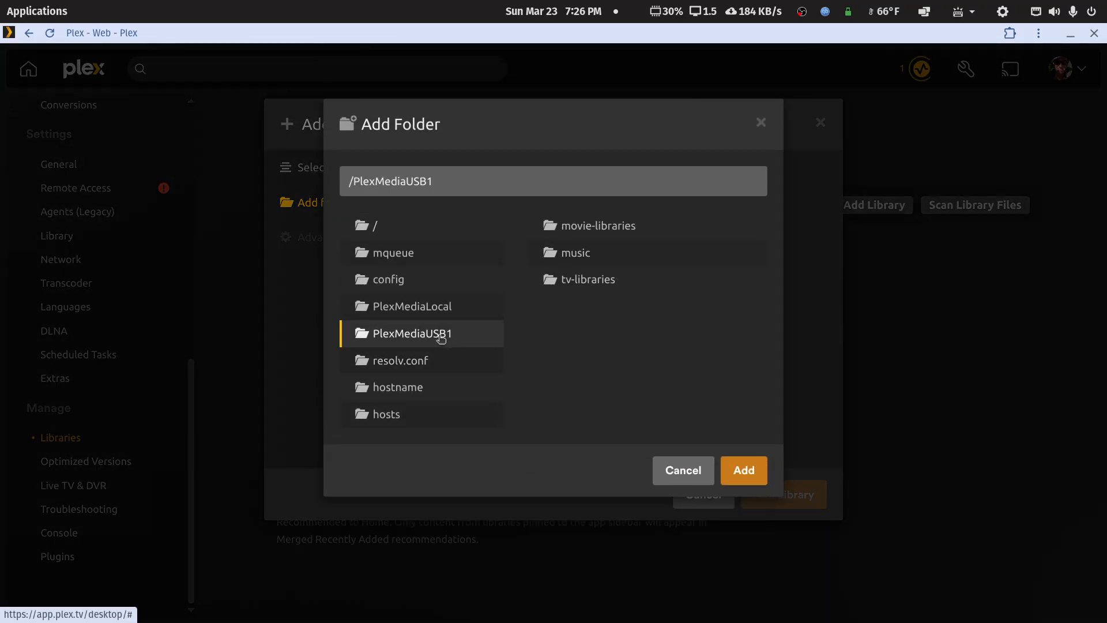
{"action": "left_click", "coordinate": [587, 283]}
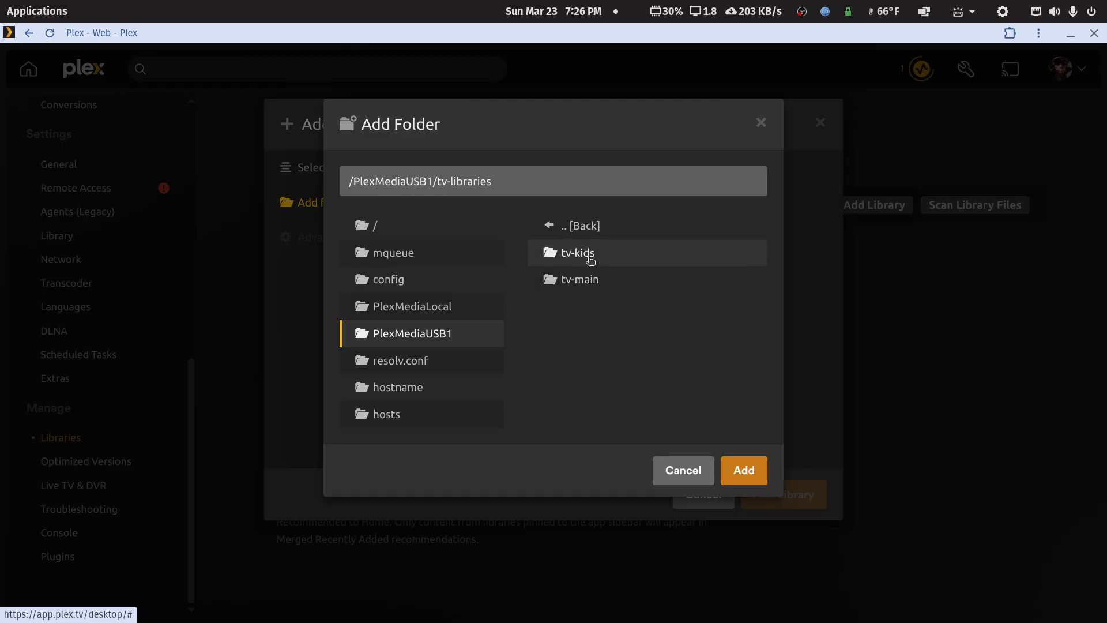
{"action": "left_click", "coordinate": [589, 257]}
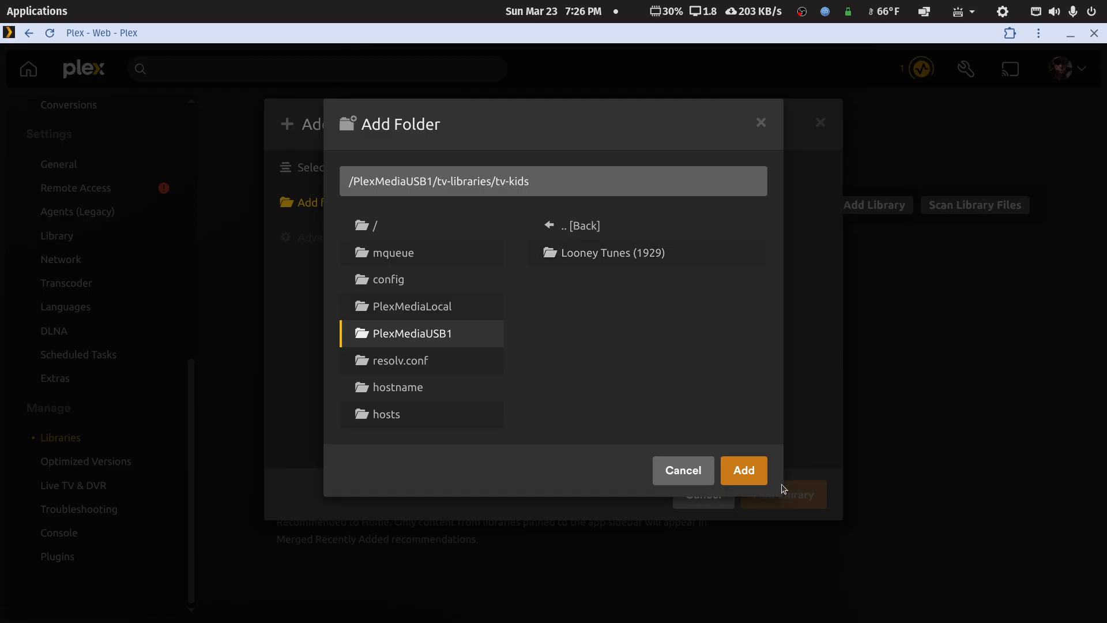
{"action": "left_click", "coordinate": [749, 468]}
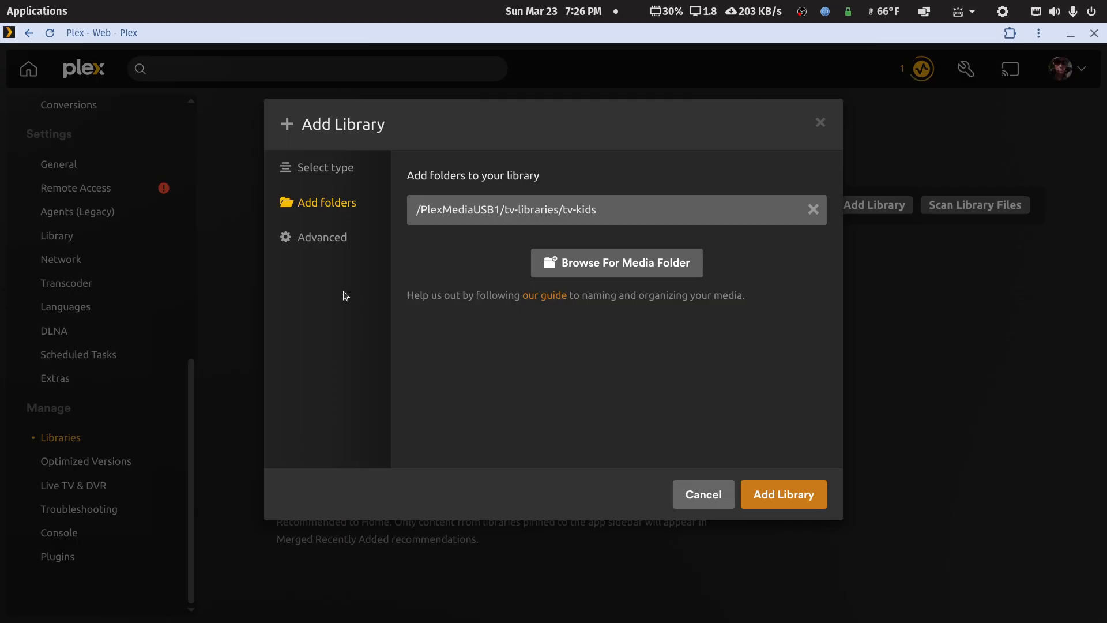
Set the episode ordering of the TV Shows - Kids library to TheTVDB and create the library.
{"action": "left_click", "coordinate": [320, 238]}
{"action": "scroll", "coordinate": [510, 396], "scroll_direction": "down", "scroll_amount": 2}
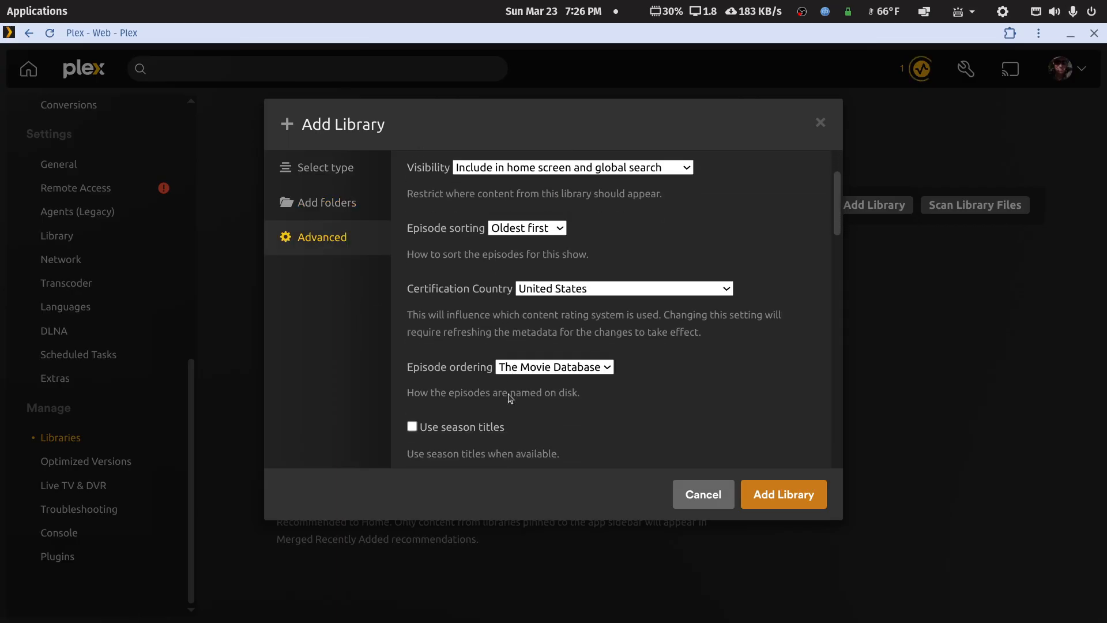
{"action": "left_click", "coordinate": [608, 368]}
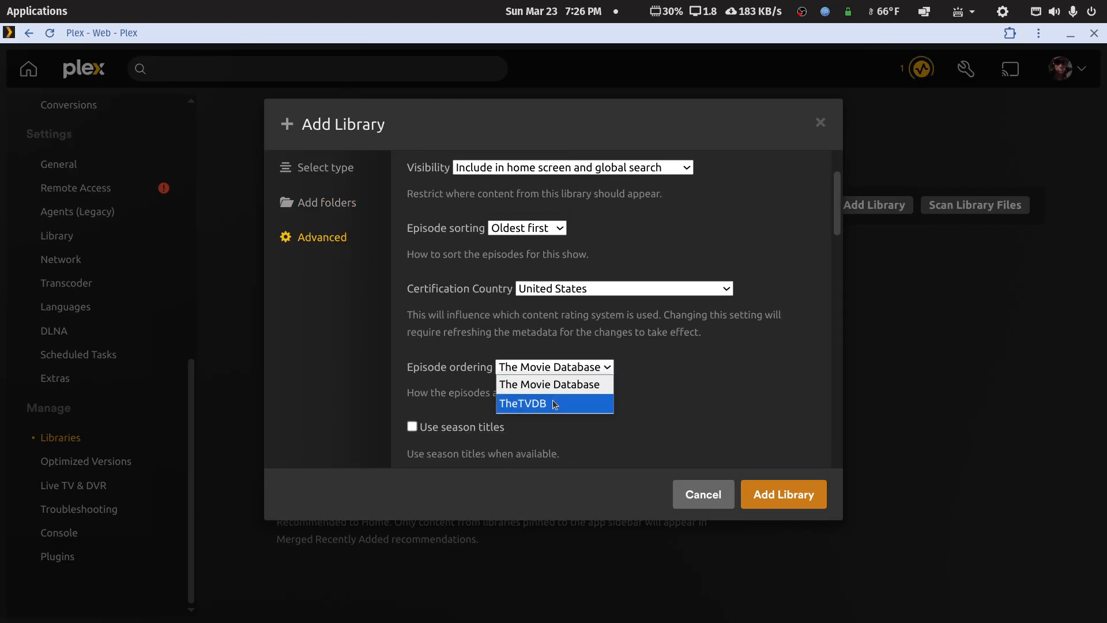
{"action": "left_click", "coordinate": [554, 405]}
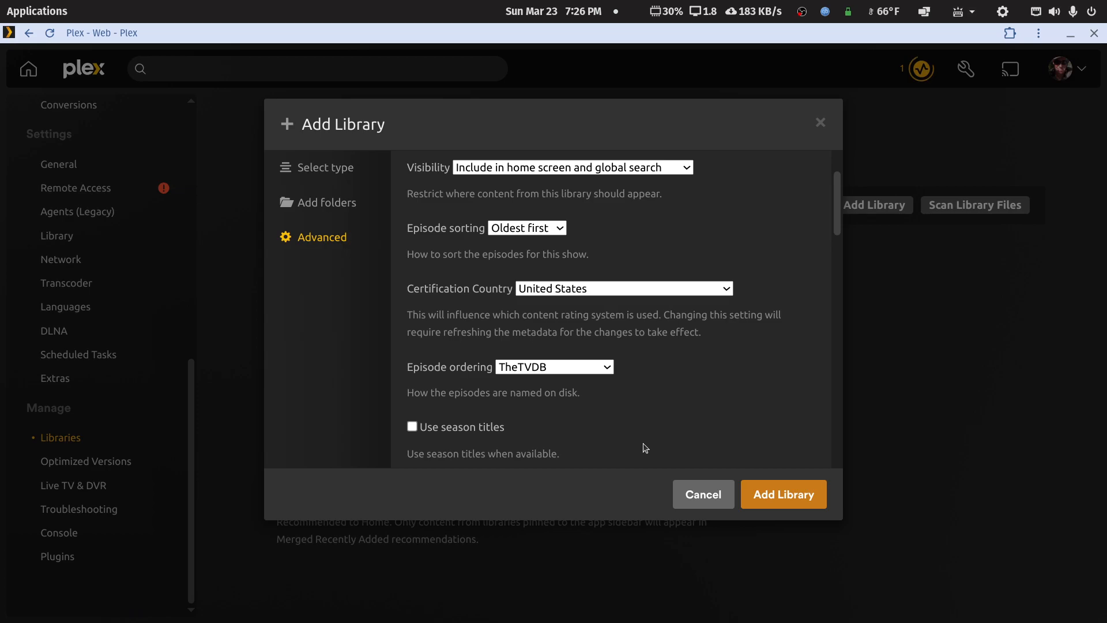
{"action": "left_click", "coordinate": [766, 493]}
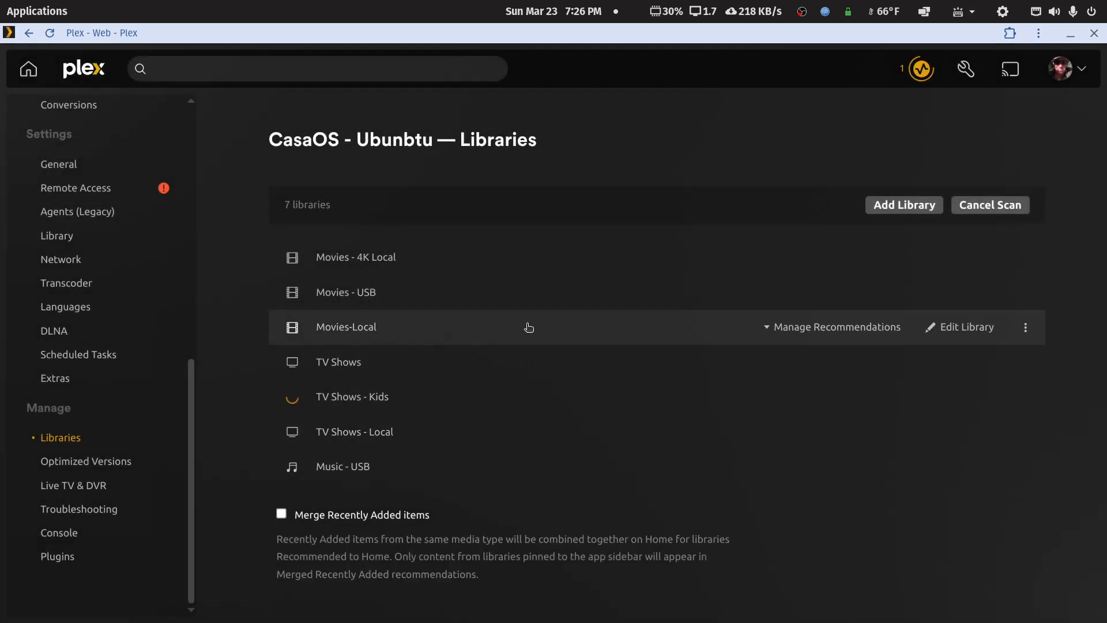
Open the Movies - USB library and briefly play Harry Potter and the Half-Blood Prince to test playback, then stop it.
{"action": "left_click", "coordinate": [339, 294]}
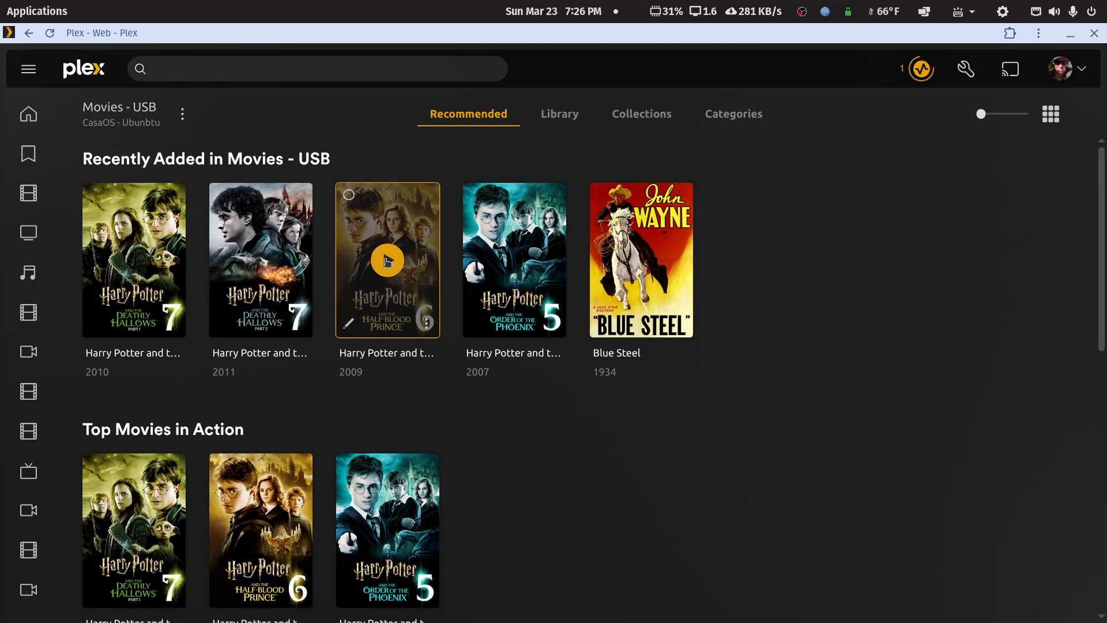
{"action": "left_click", "coordinate": [387, 261]}
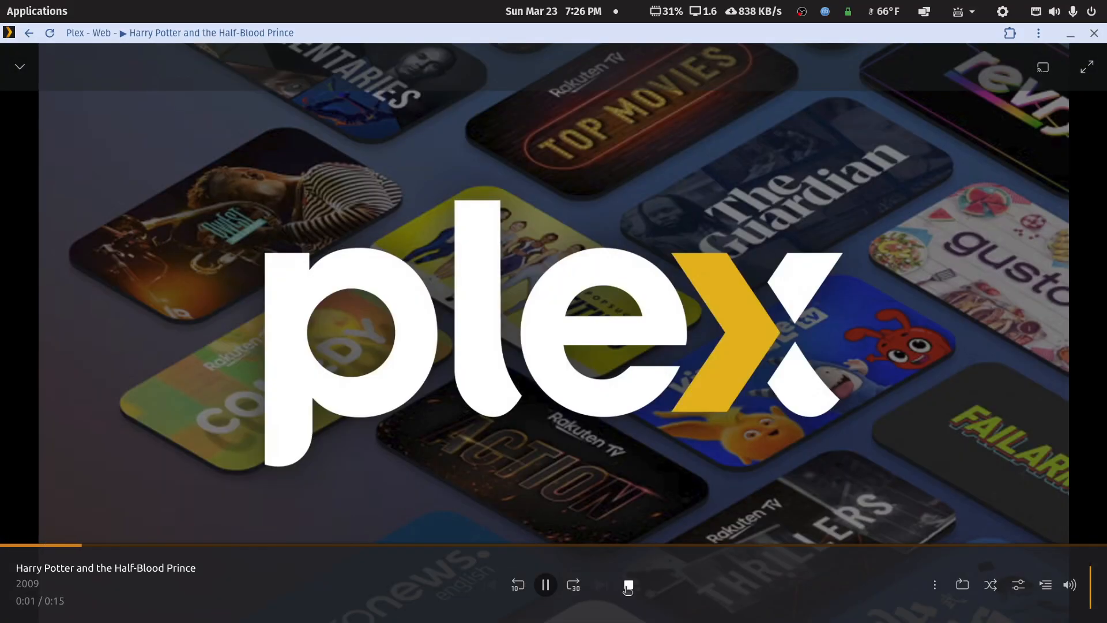
{"action": "left_click", "coordinate": [628, 586]}
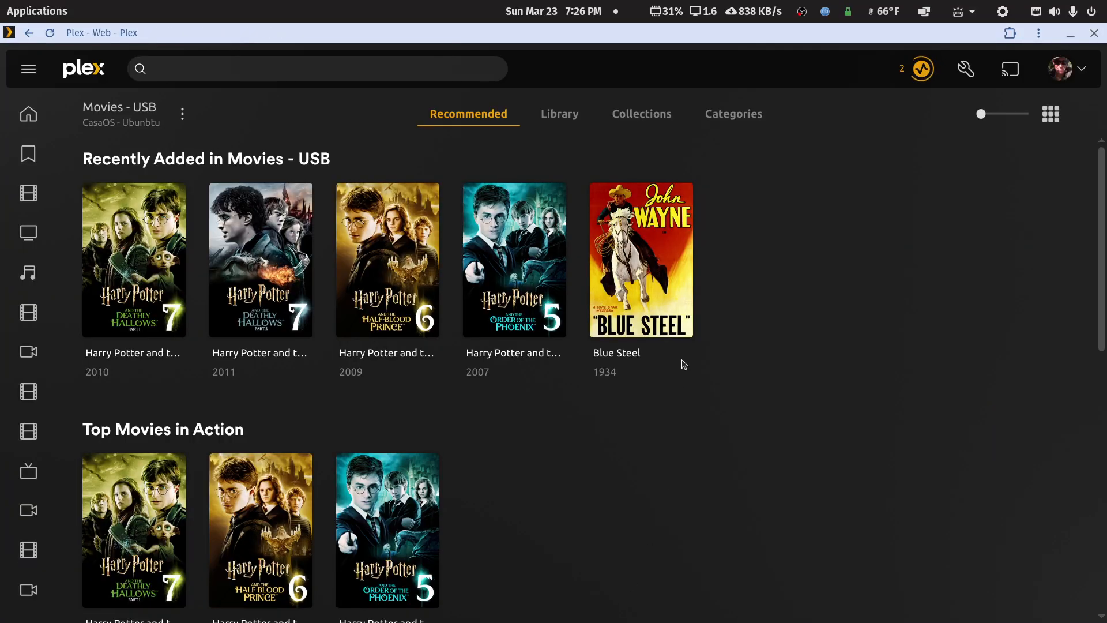
Test playback of Blue Steel from the Movies - USB library, stop it, and return to the server's library management list.
{"action": "mouse_move", "coordinate": [659, 281]}
{"action": "left_click", "coordinate": [643, 263]}
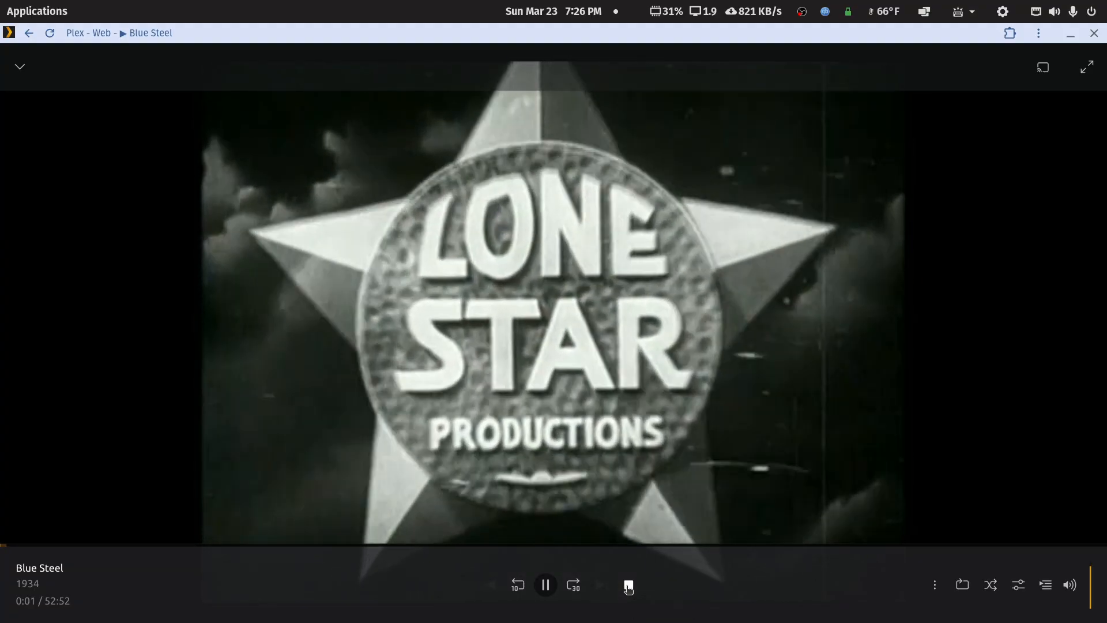
{"action": "left_click", "coordinate": [628, 586]}
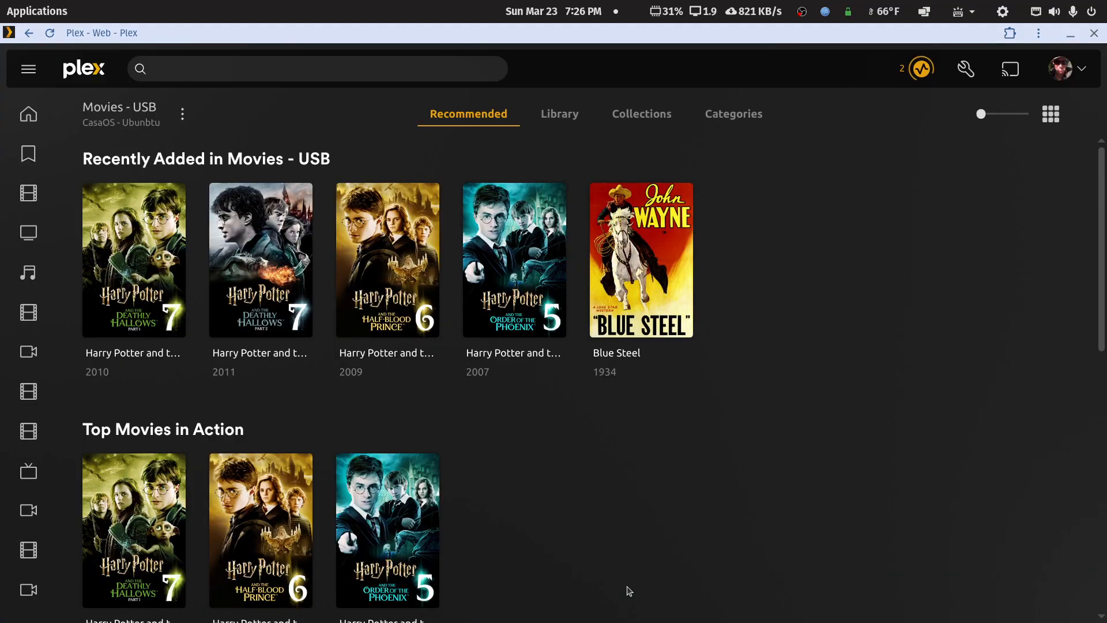
{"action": "right_click", "coordinate": [601, 76]}
{"action": "left_click", "coordinate": [616, 91]}
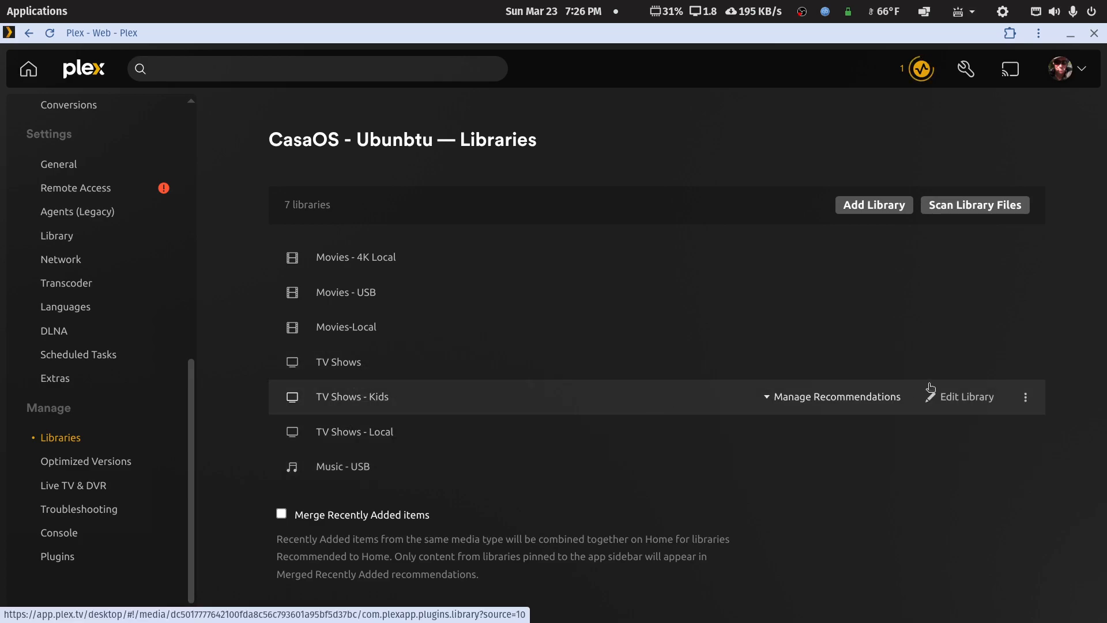
Check the TV Shows library's folder, rename the library as "TV Shows - USB", and save the changes.
{"action": "left_click", "coordinate": [983, 361]}
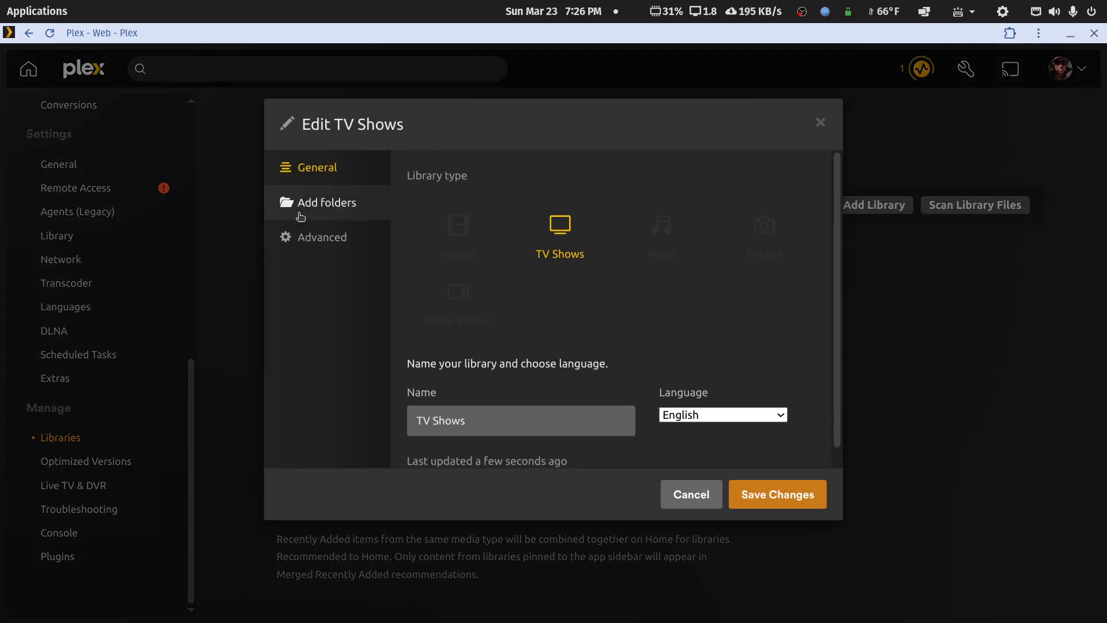
{"action": "left_click", "coordinate": [321, 204]}
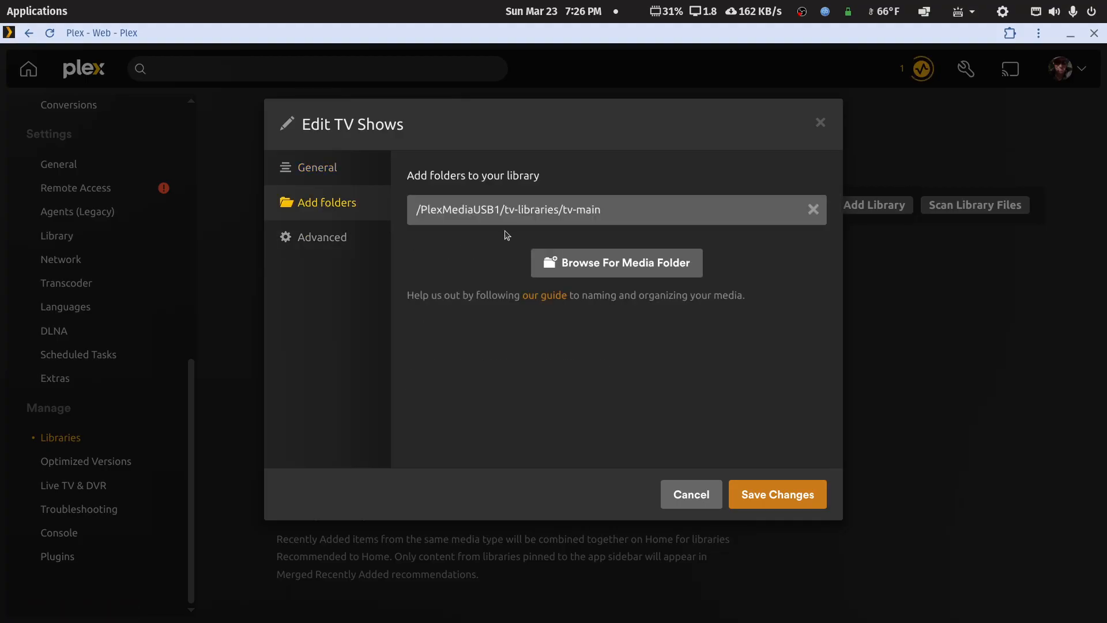
{"action": "left_click", "coordinate": [302, 166]}
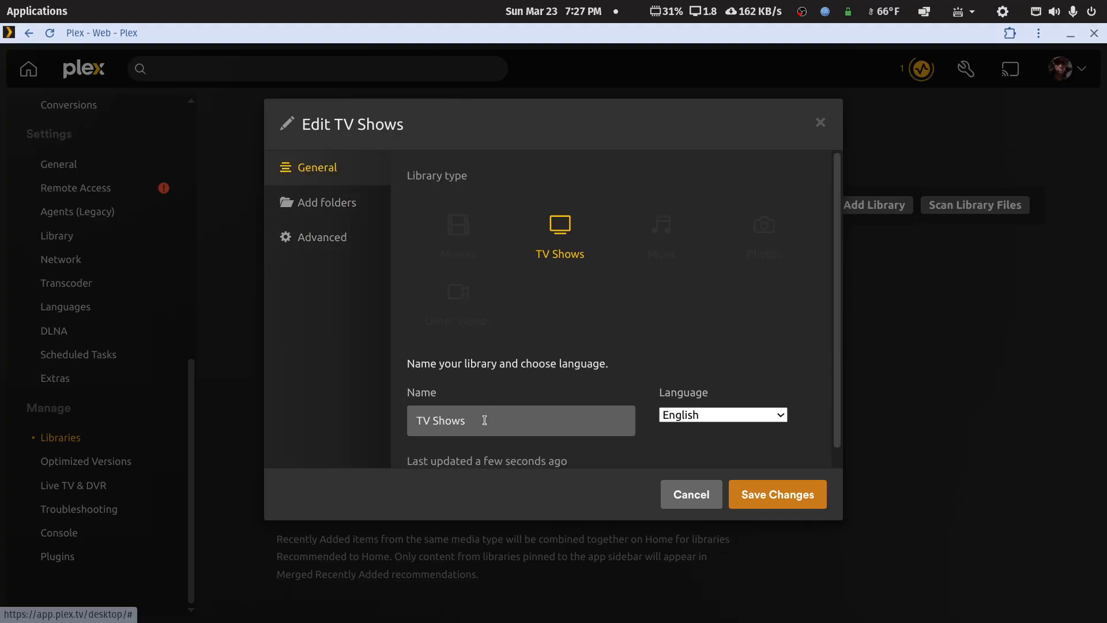
{"action": "left_click", "coordinate": [507, 422]}
{"action": "type", "text": "- USB"}
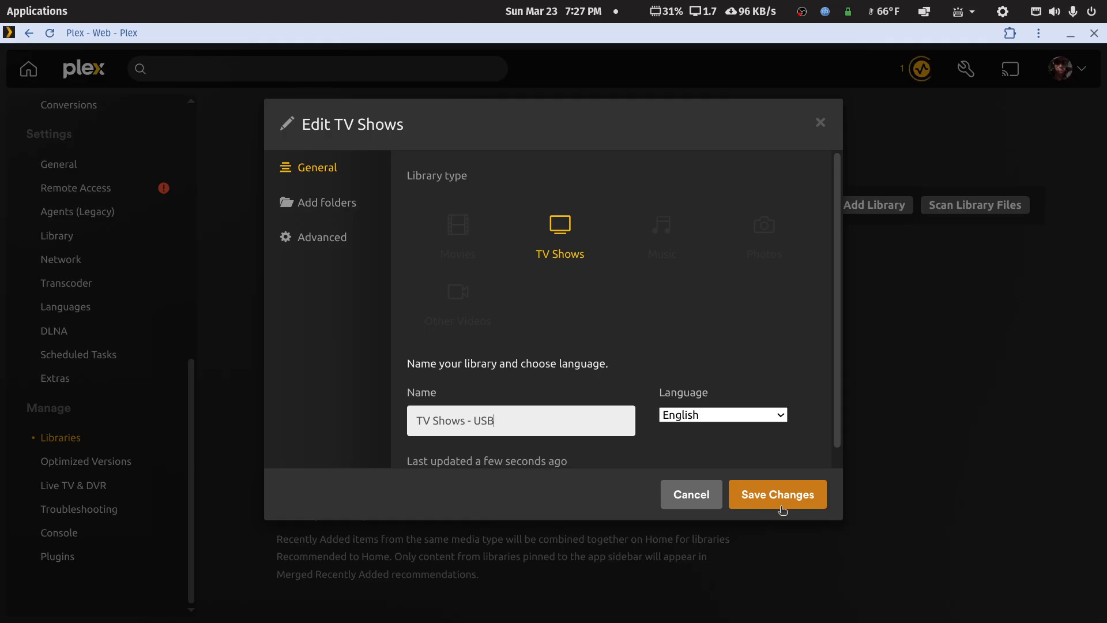
{"action": "left_click", "coordinate": [783, 511]}
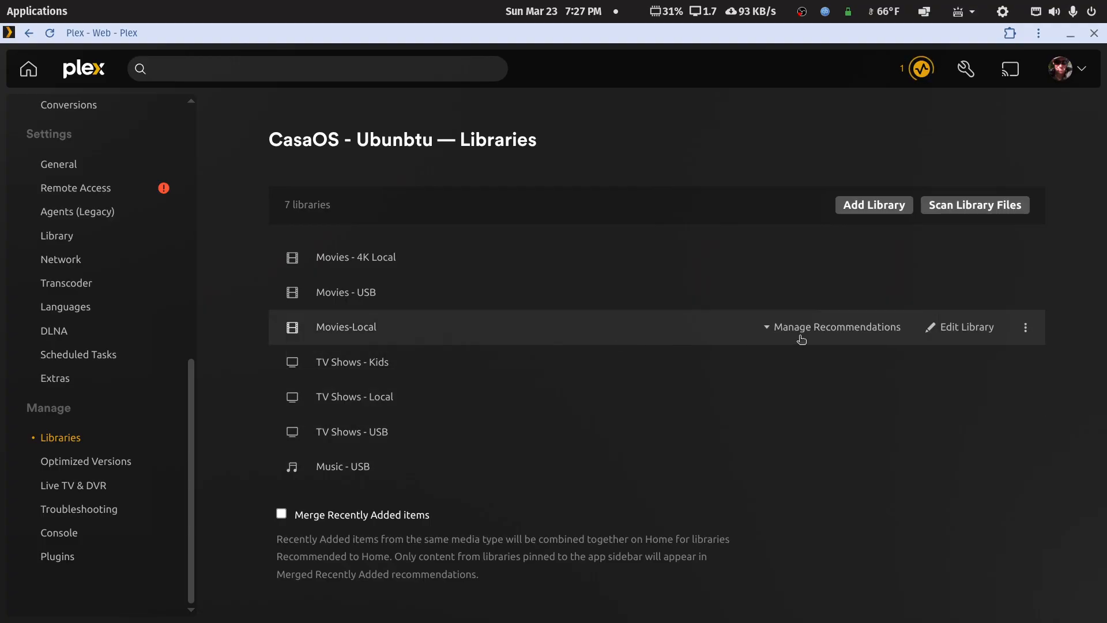
Check the TV Shows - Kids library's folder, rename the library as "TV Shows USB - Kids", and save the changes.
{"action": "left_click", "coordinate": [951, 365]}
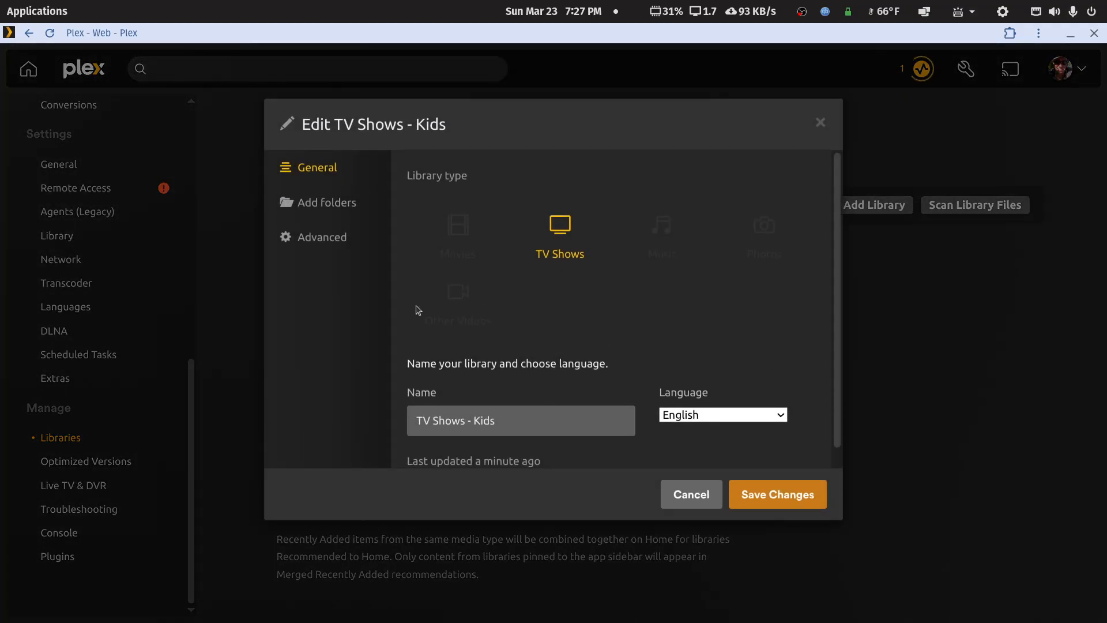
{"action": "left_click", "coordinate": [354, 212]}
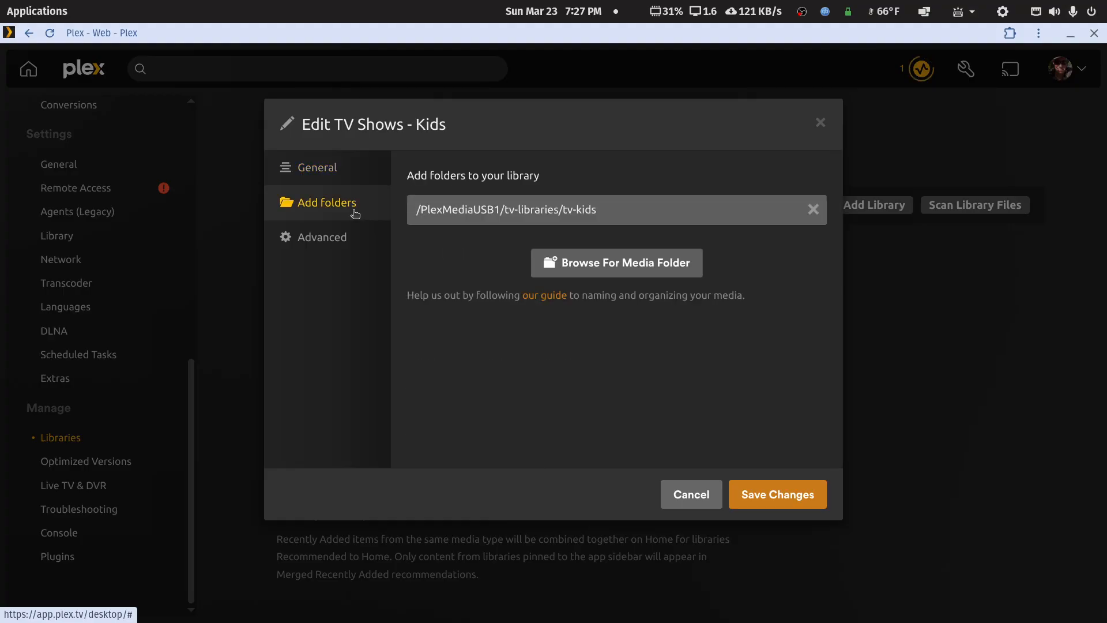
{"action": "left_click", "coordinate": [317, 173]}
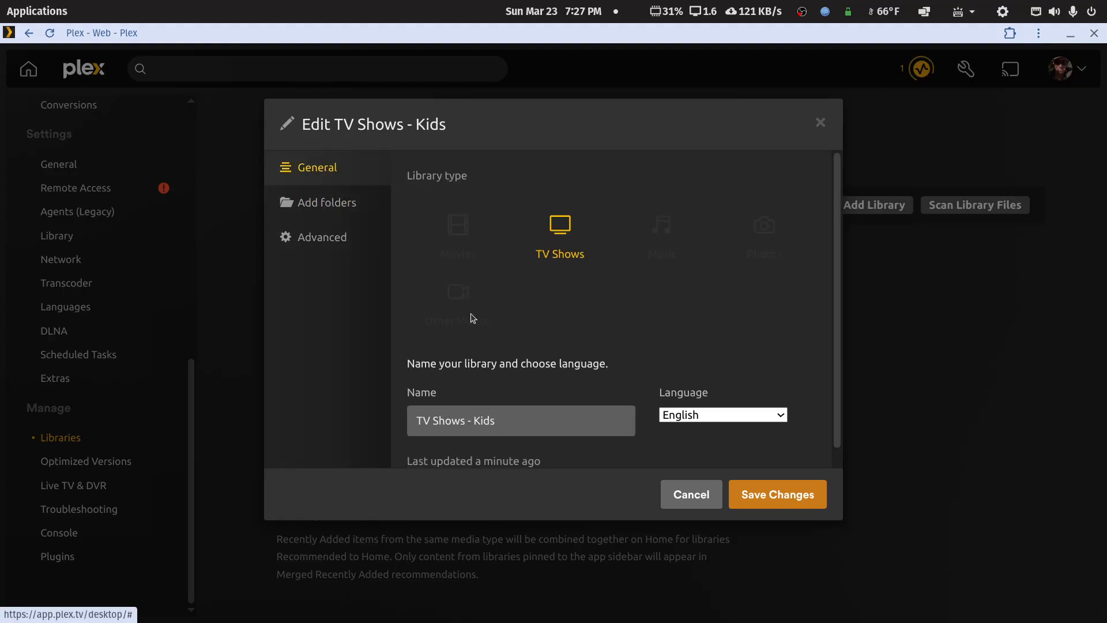
{"action": "left_click", "coordinate": [467, 422]}
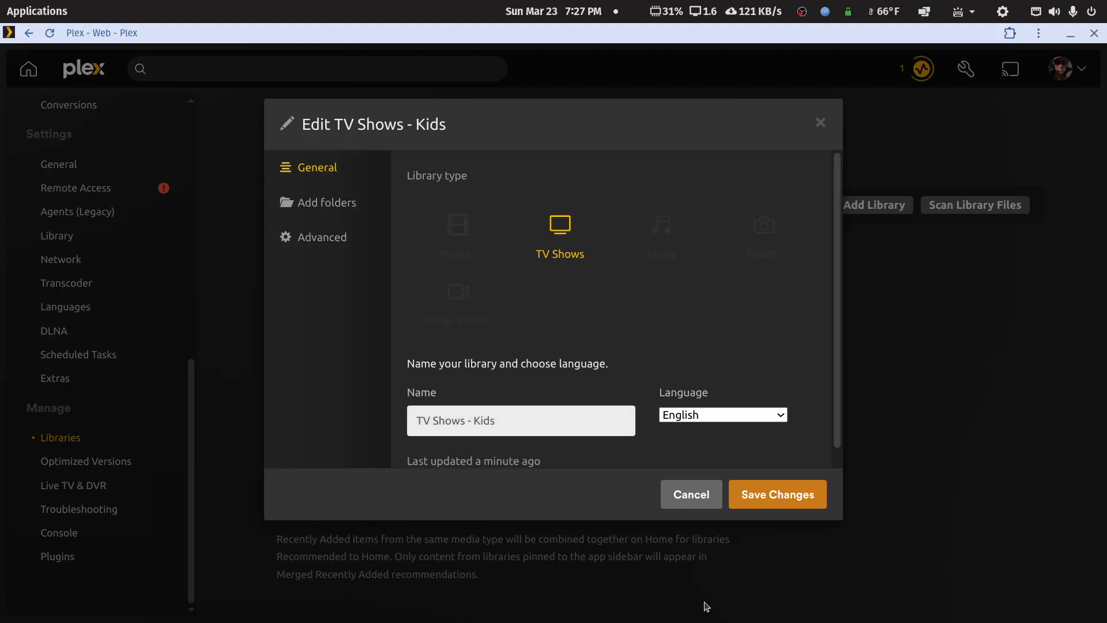
{"action": "type", "text": "USB"}
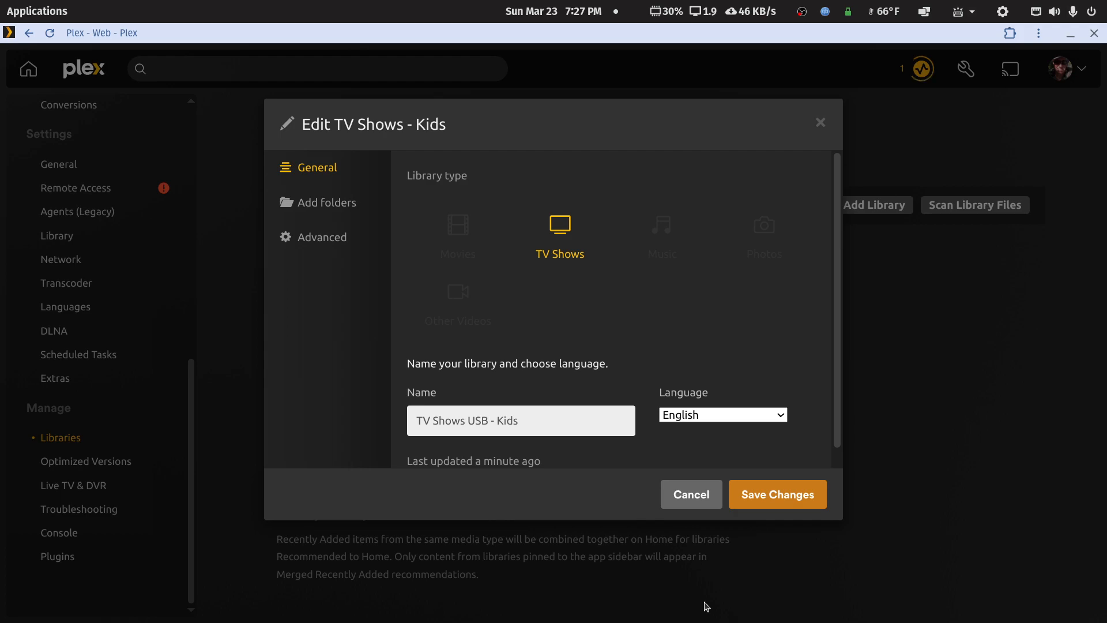
{"action": "left_click", "coordinate": [807, 501]}
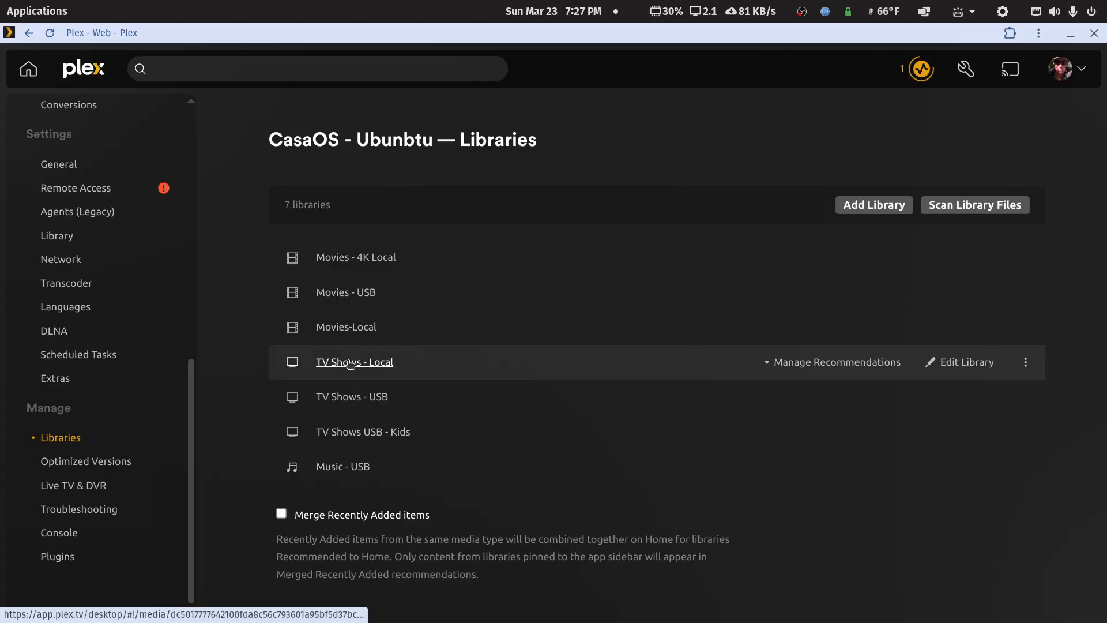
Open the TV Shows - USB library and briefly play Episode 14 of Life With Elizabeth Season 1, then stop it.
{"action": "left_click", "coordinate": [358, 400]}
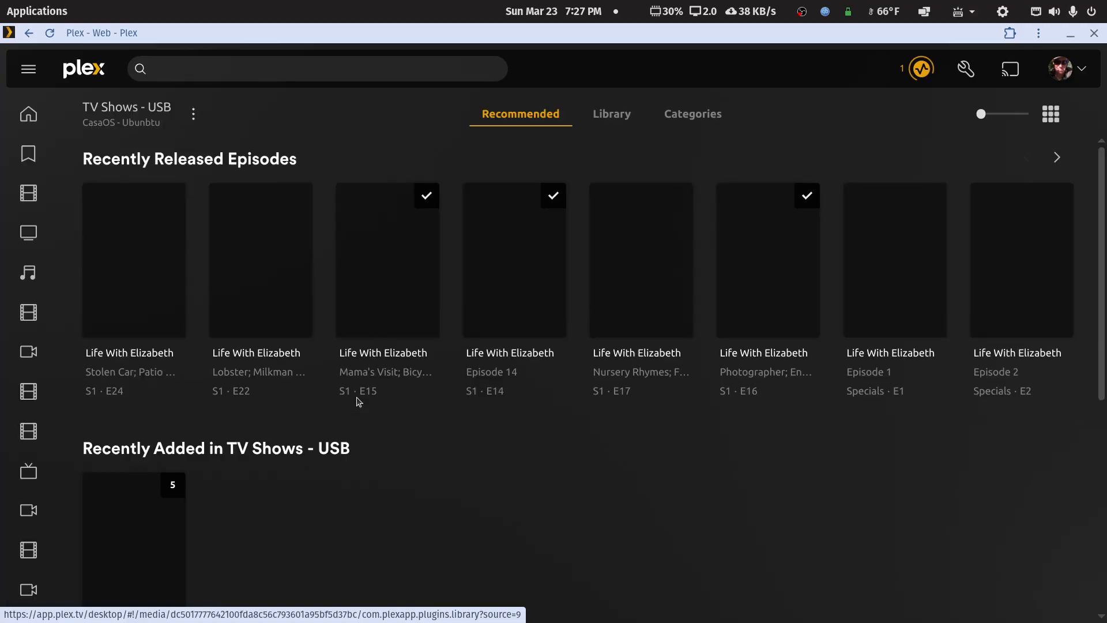
{"action": "left_click", "coordinate": [614, 113]}
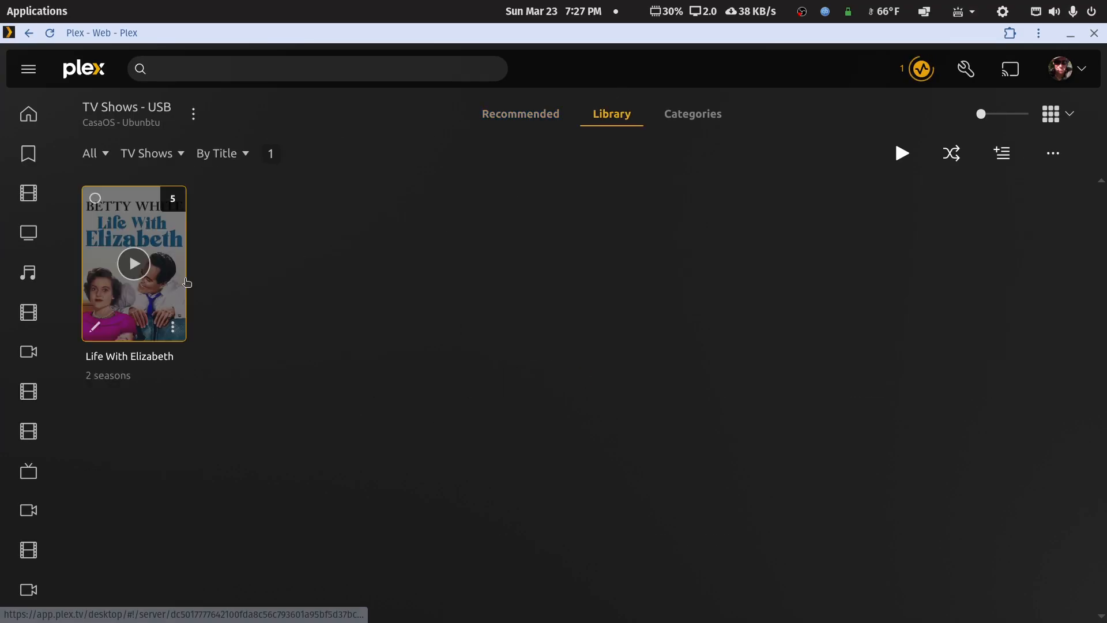
{"action": "left_click", "coordinate": [187, 282]}
{"action": "scroll", "coordinate": [260, 358], "scroll_direction": "down", "scroll_amount": 5}
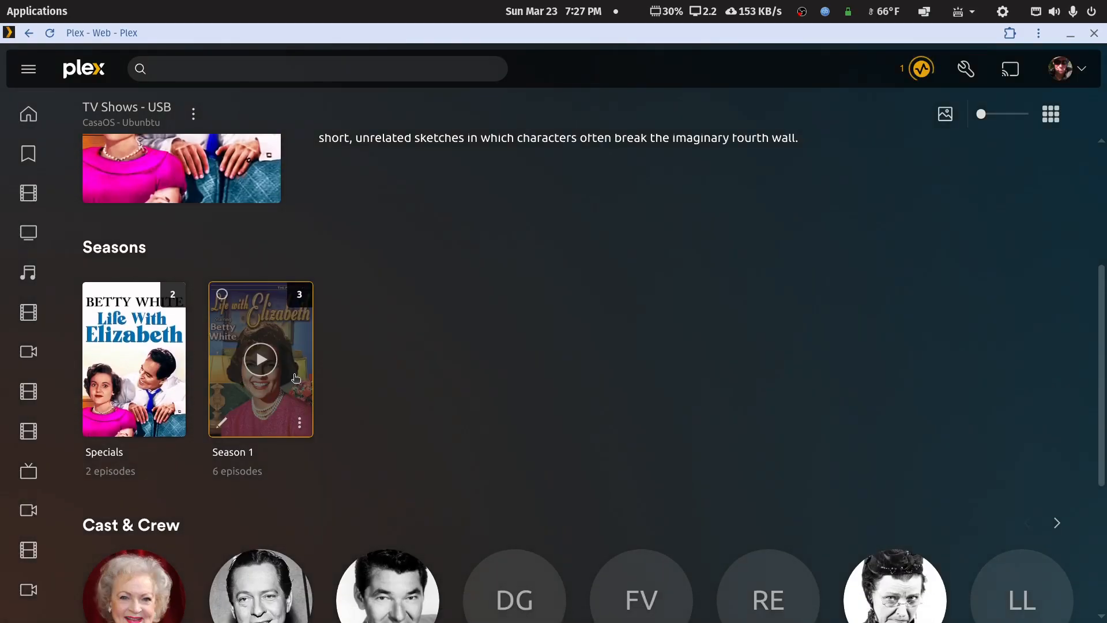
{"action": "left_click", "coordinate": [296, 378]}
{"action": "scroll", "coordinate": [305, 379], "scroll_direction": "down", "scroll_amount": 4}
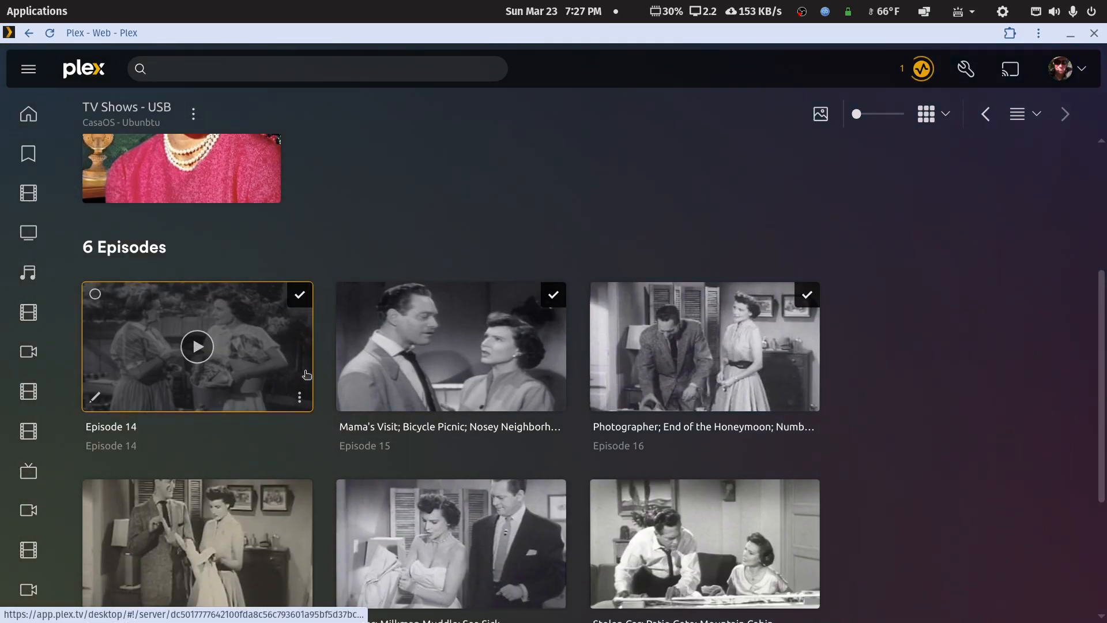
{"action": "left_click", "coordinate": [209, 352]}
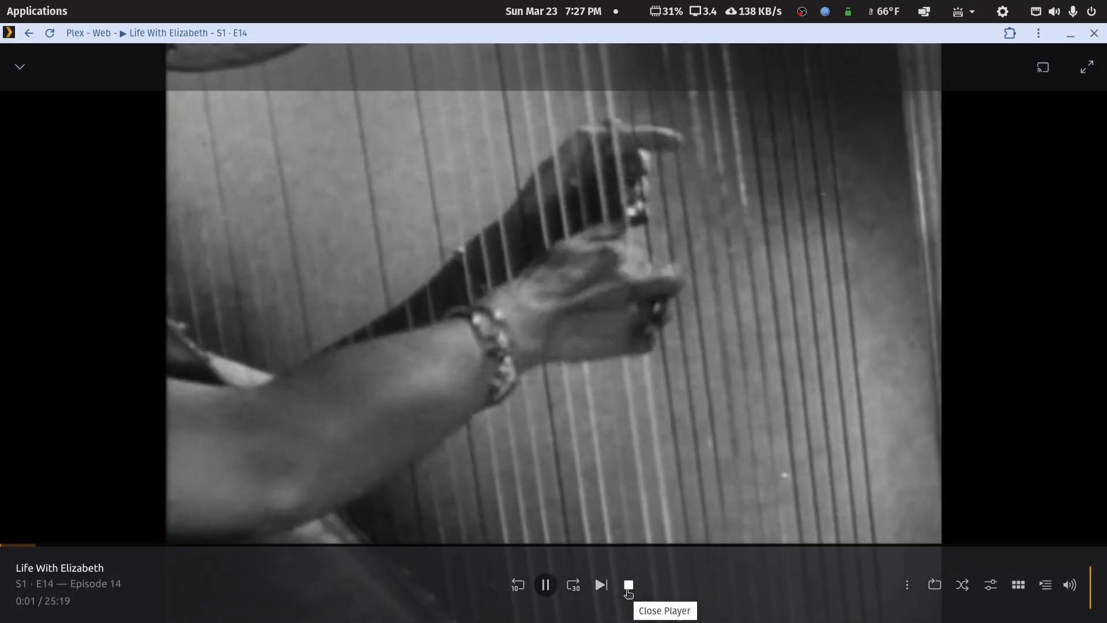
{"action": "left_click", "coordinate": [628, 586]}
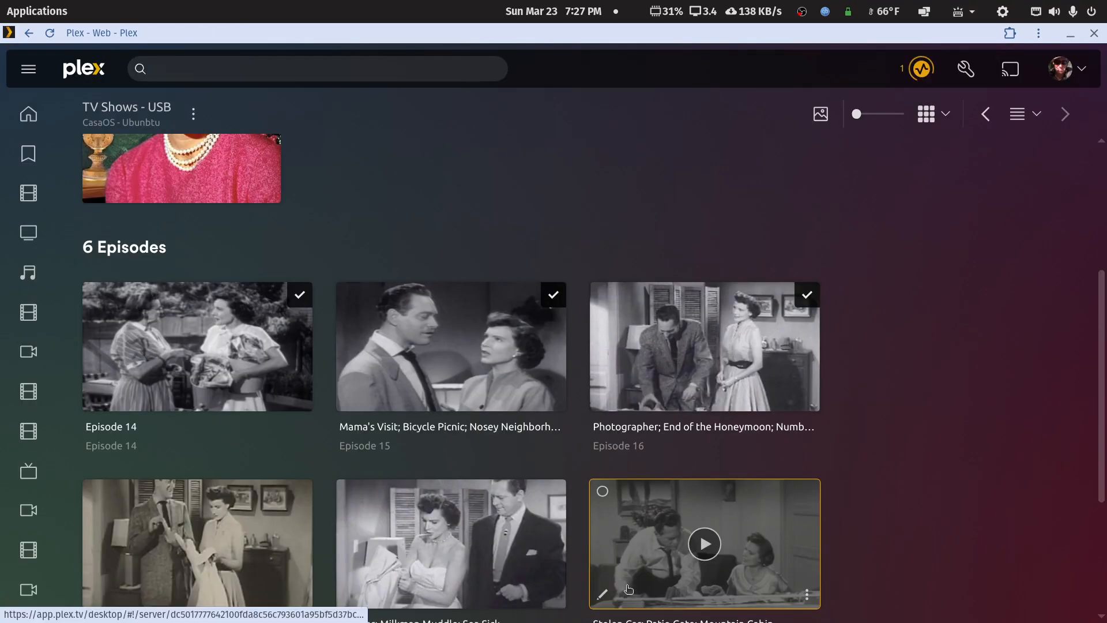
Go back from the Life With Elizabeth season to the server's library management list.
{"action": "right_click", "coordinate": [744, 73]}
{"action": "left_click", "coordinate": [759, 86]}
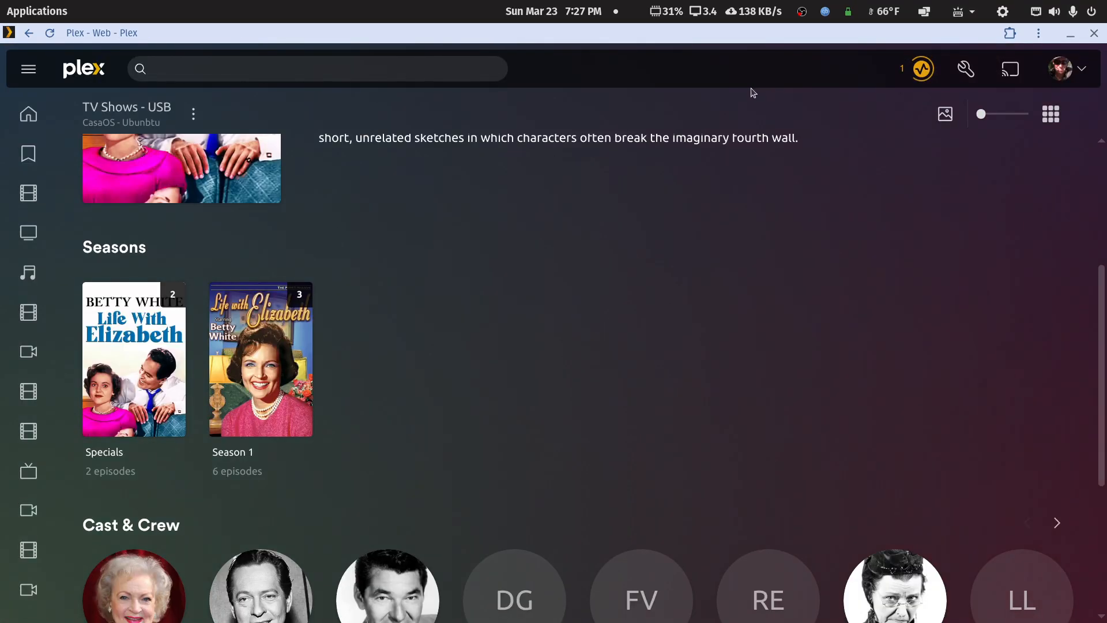
{"action": "right_click", "coordinate": [702, 60]}
{"action": "left_click", "coordinate": [727, 80]}
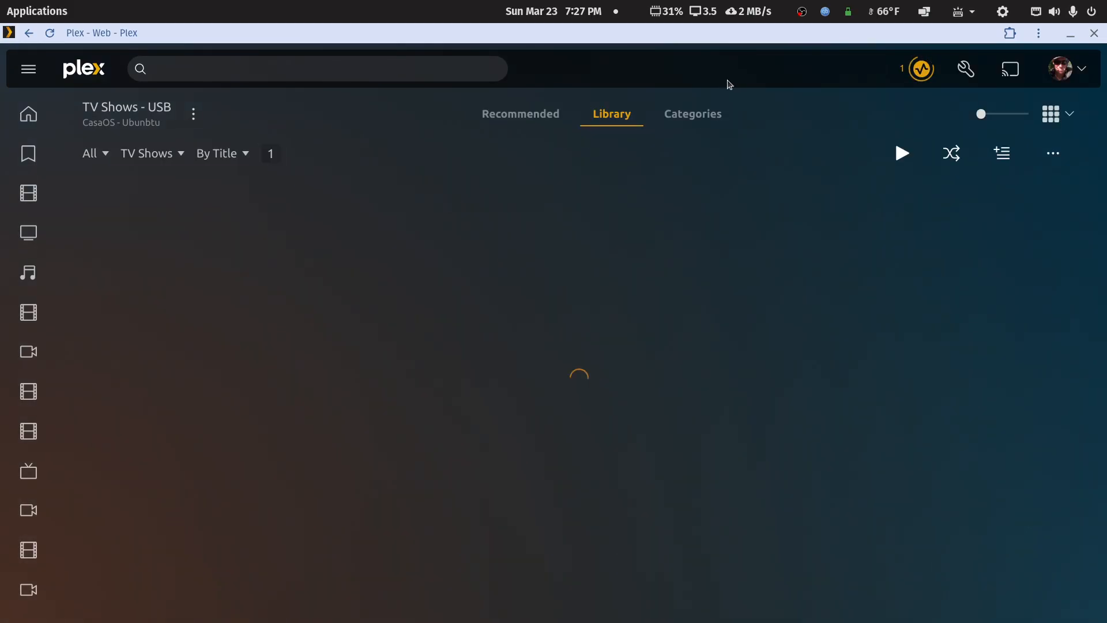
{"action": "right_click", "coordinate": [705, 75]}
{"action": "left_click", "coordinate": [728, 91]}
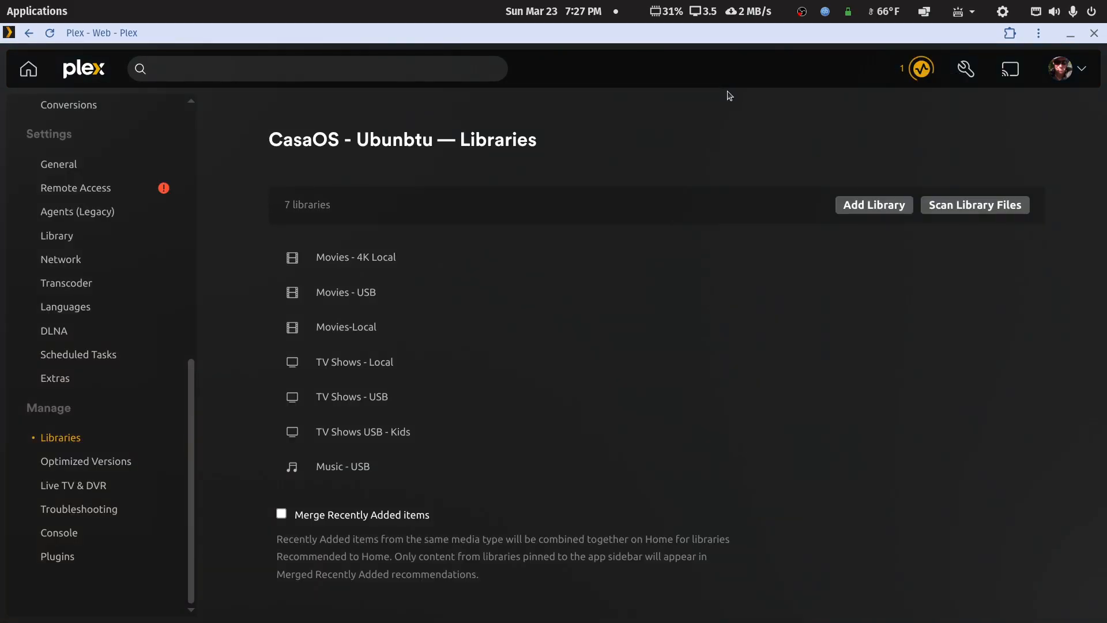
Open Looney Tunes in the TV Shows USB - Kids library and look over its details and seasons.
{"action": "left_click", "coordinate": [364, 434]}
{"action": "left_click", "coordinate": [611, 114]}
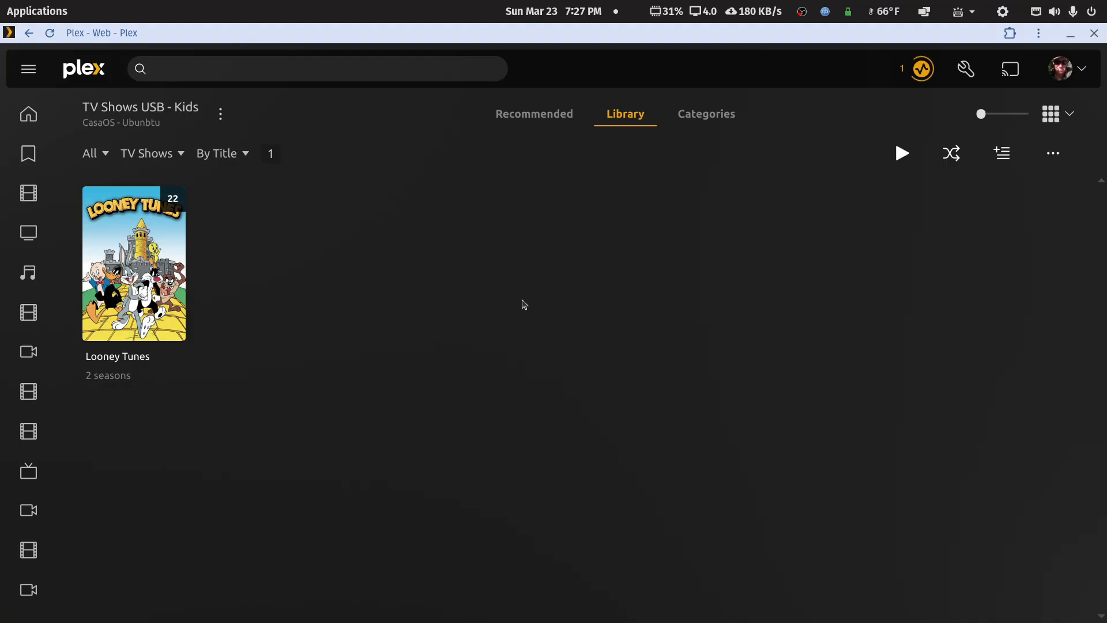
{"action": "left_click", "coordinate": [173, 279]}
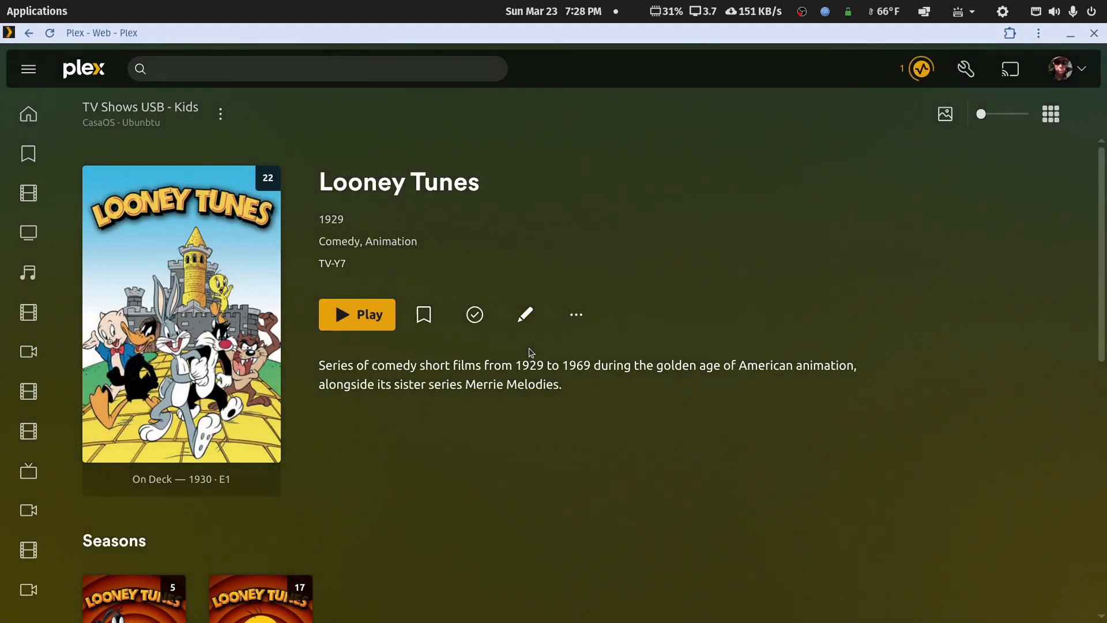
{"action": "scroll", "coordinate": [407, 338], "scroll_direction": "down", "scroll_amount": 2}
{"action": "scroll", "coordinate": [407, 337], "scroll_direction": "up", "scroll_amount": 2}
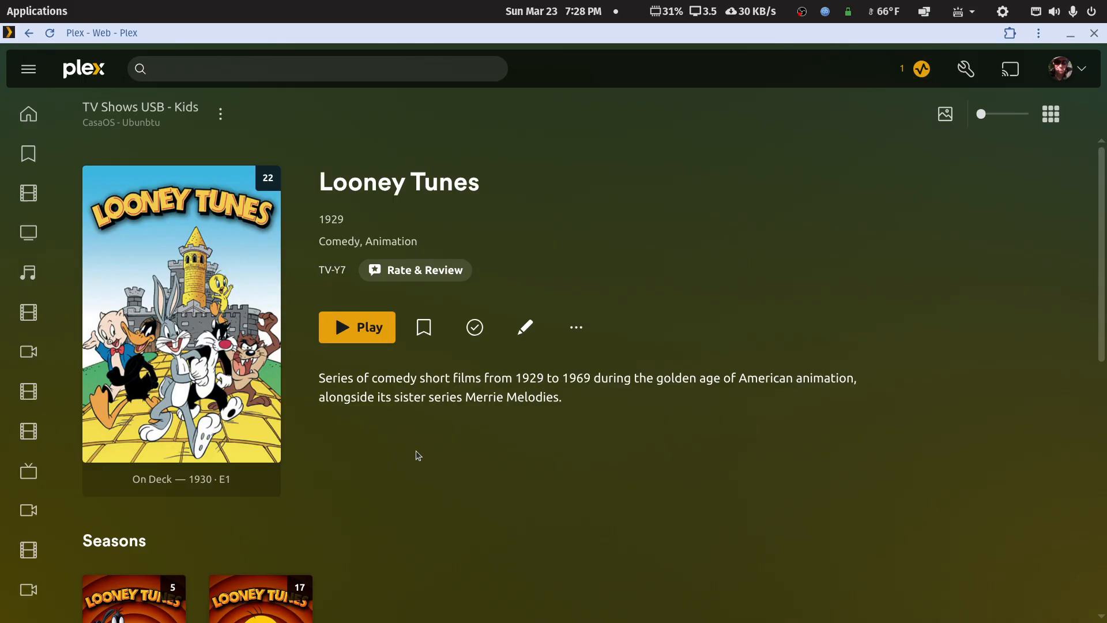
{"action": "scroll", "coordinate": [417, 451], "scroll_direction": "down", "scroll_amount": 5}
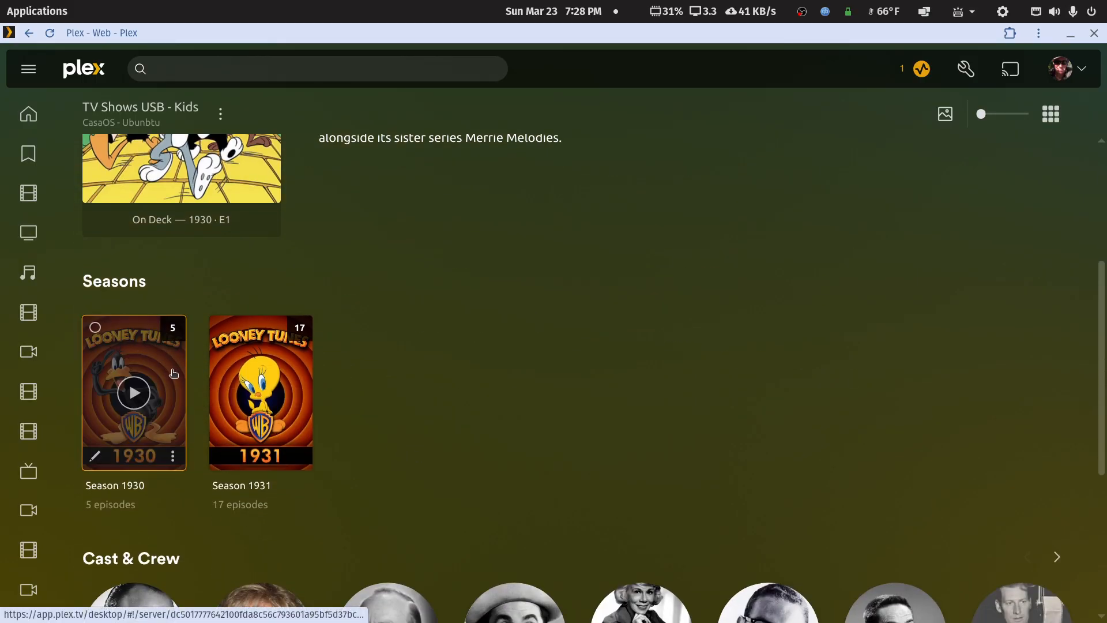
Test playback of "Sinkin' in the Bathtub" from Looney Tunes Season 1930, then stop it.
{"action": "left_click", "coordinate": [173, 374]}
{"action": "scroll", "coordinate": [502, 460], "scroll_direction": "down", "scroll_amount": 5}
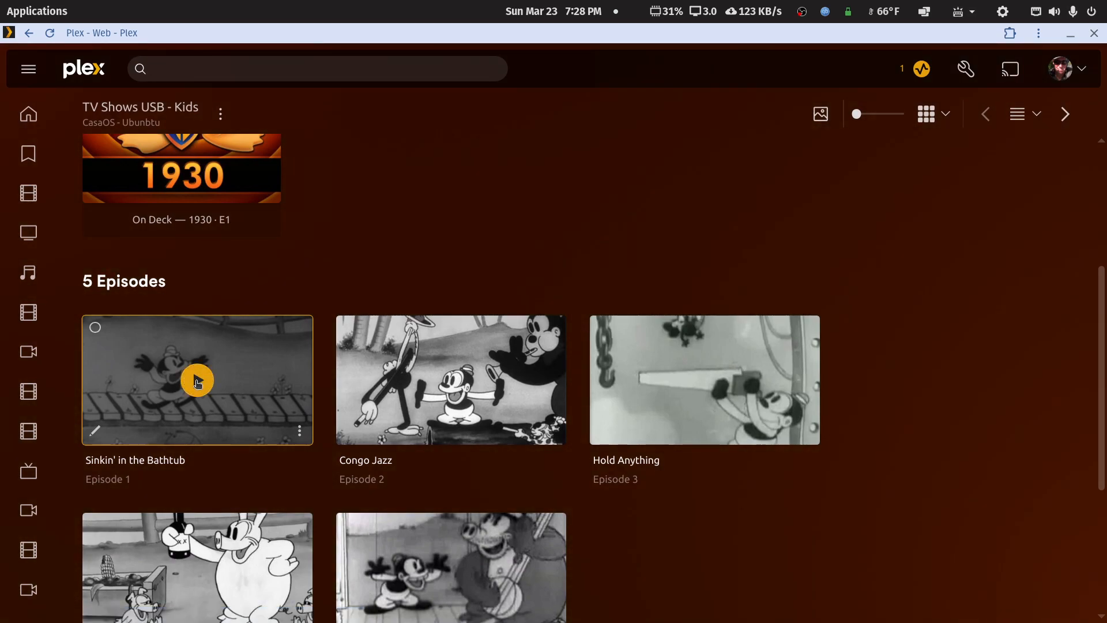
{"action": "left_click", "coordinate": [197, 381]}
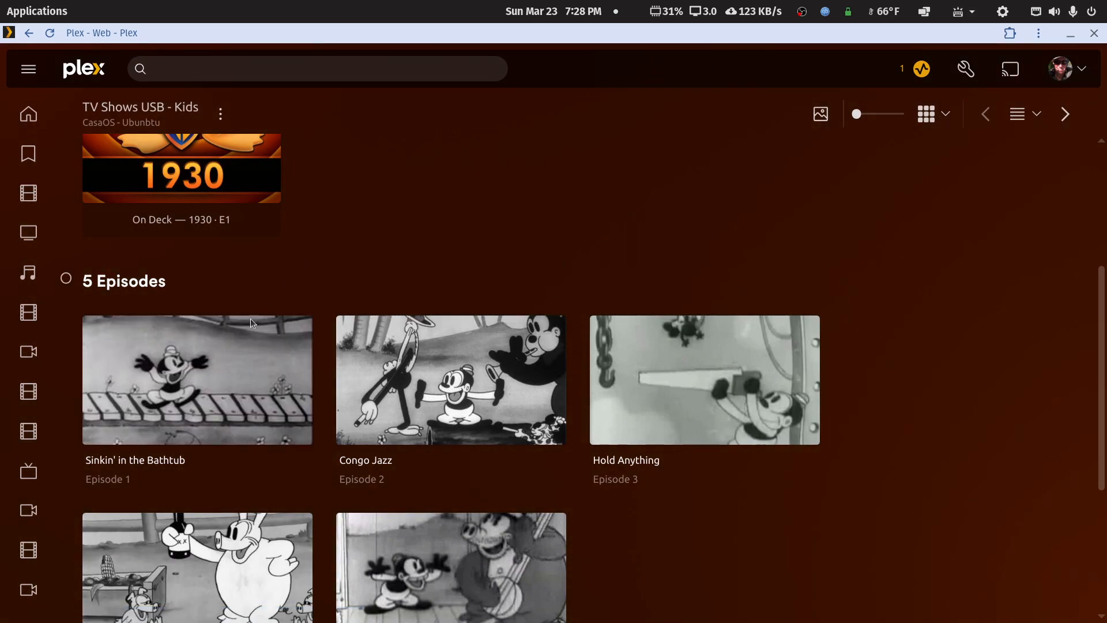
{"action": "left_click", "coordinate": [196, 380]}
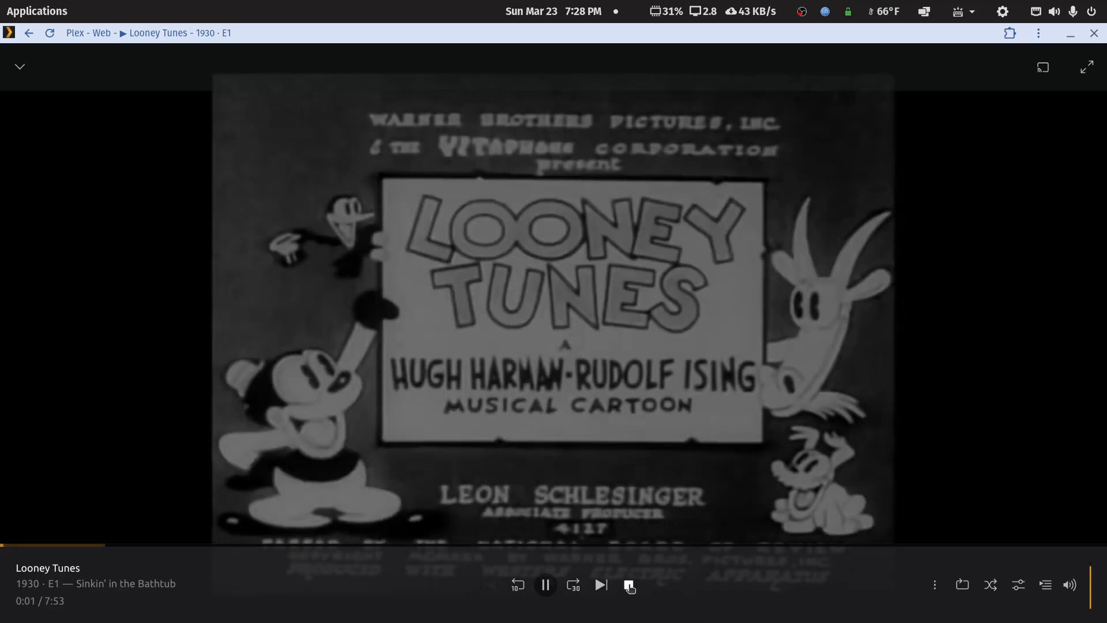
{"action": "left_click", "coordinate": [631, 586]}
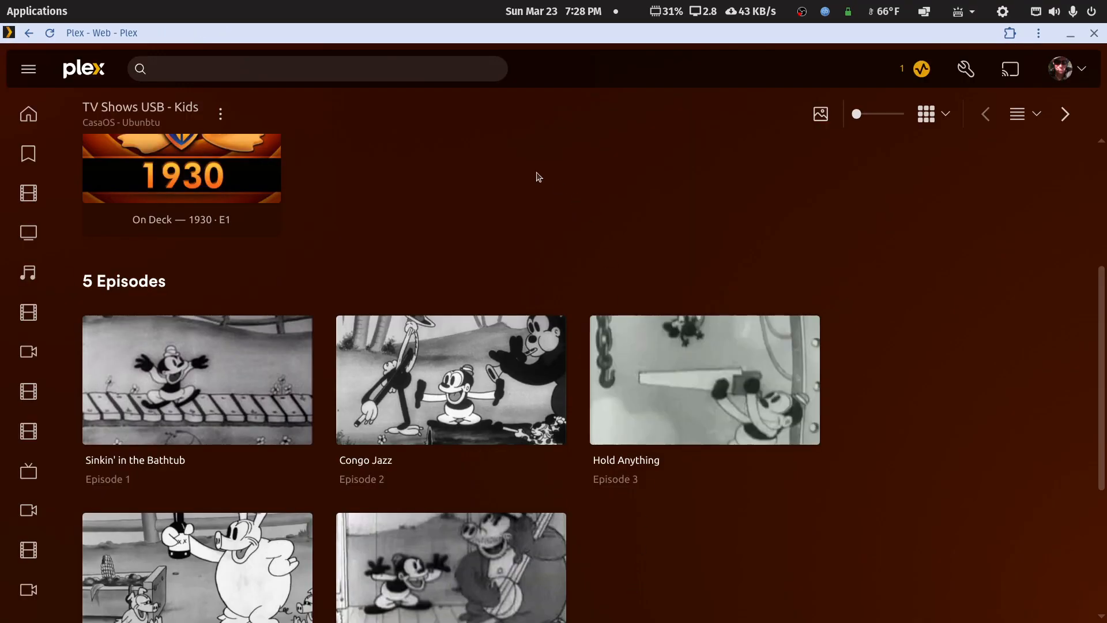
Review the Looney Tunes show page again and return to the server's library management list.
{"action": "right_click", "coordinate": [616, 102]}
{"action": "left_click", "coordinate": [635, 120]}
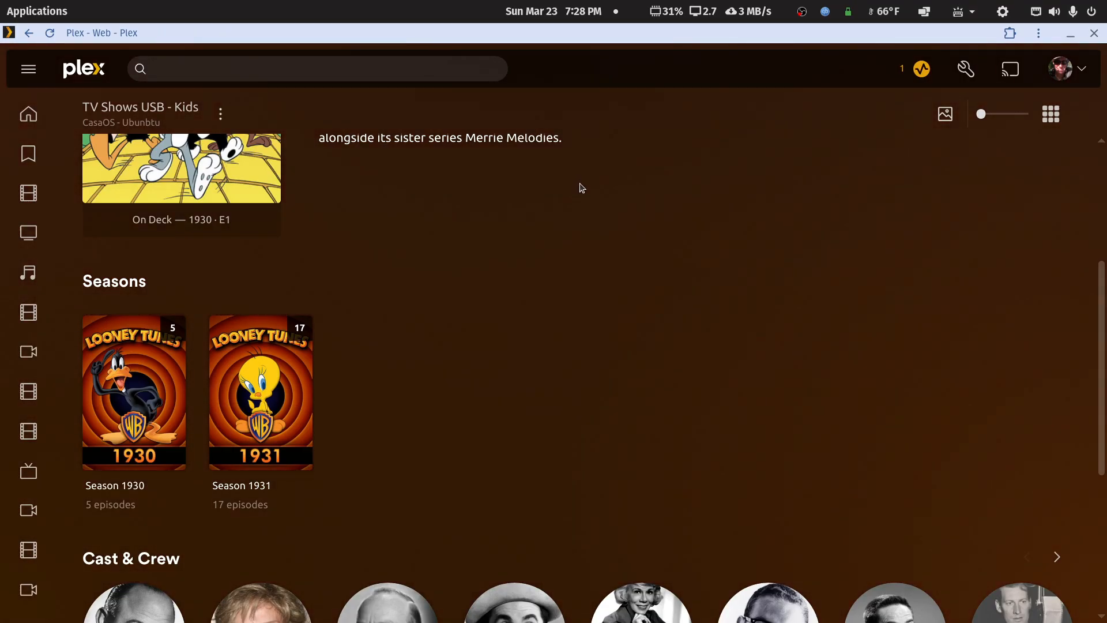
{"action": "scroll", "coordinate": [579, 187], "scroll_direction": "up", "scroll_amount": 5}
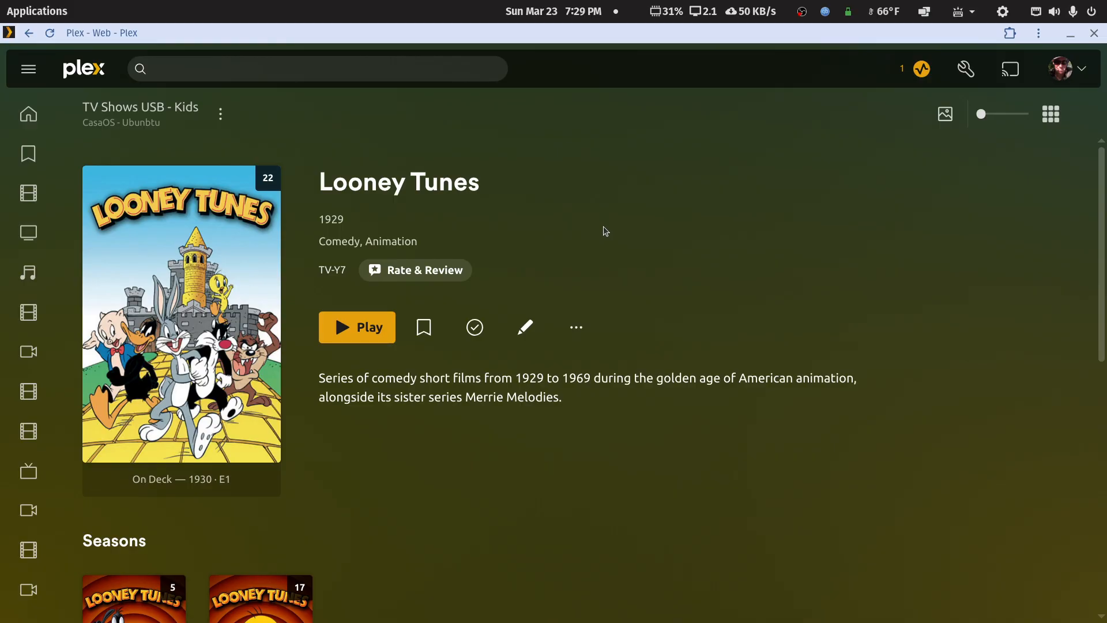
{"action": "scroll", "coordinate": [560, 238], "scroll_direction": "down", "scroll_amount": 5}
{"action": "scroll", "coordinate": [570, 240], "scroll_direction": "up", "scroll_amount": 5}
{"action": "right_click", "coordinate": [662, 69]}
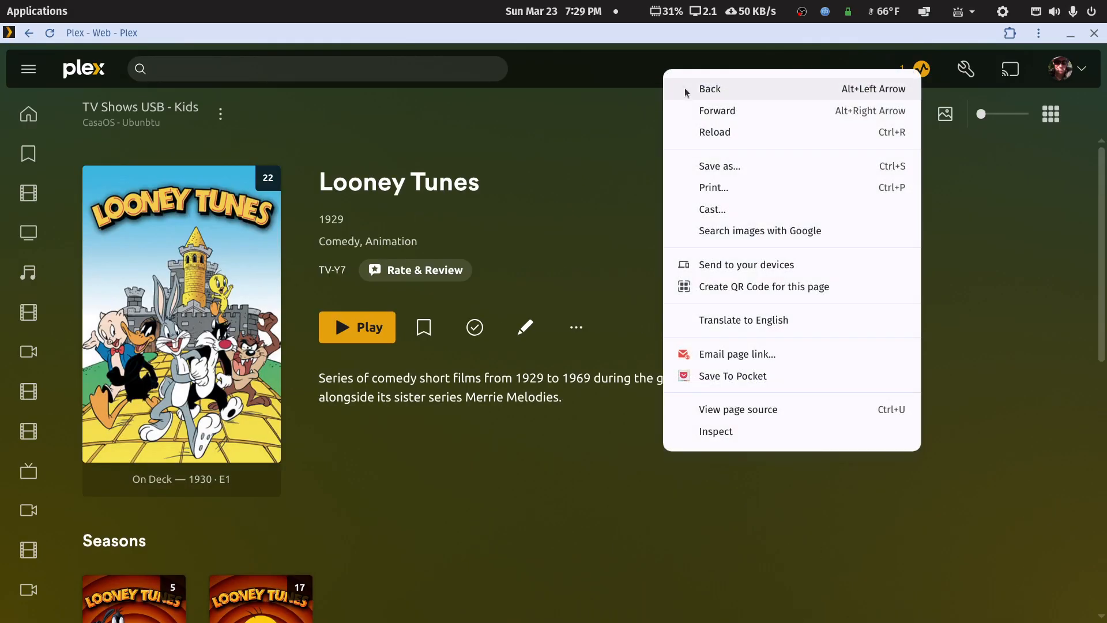
{"action": "left_click", "coordinate": [684, 88]}
{"action": "right_click", "coordinate": [687, 64]}
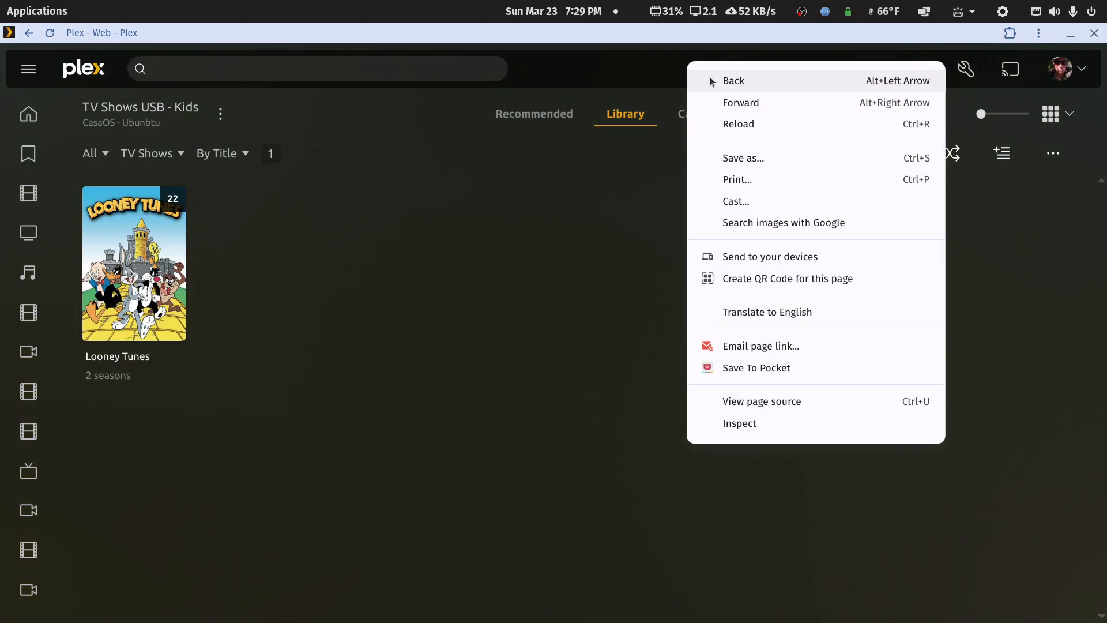
{"action": "left_click", "coordinate": [711, 79]}
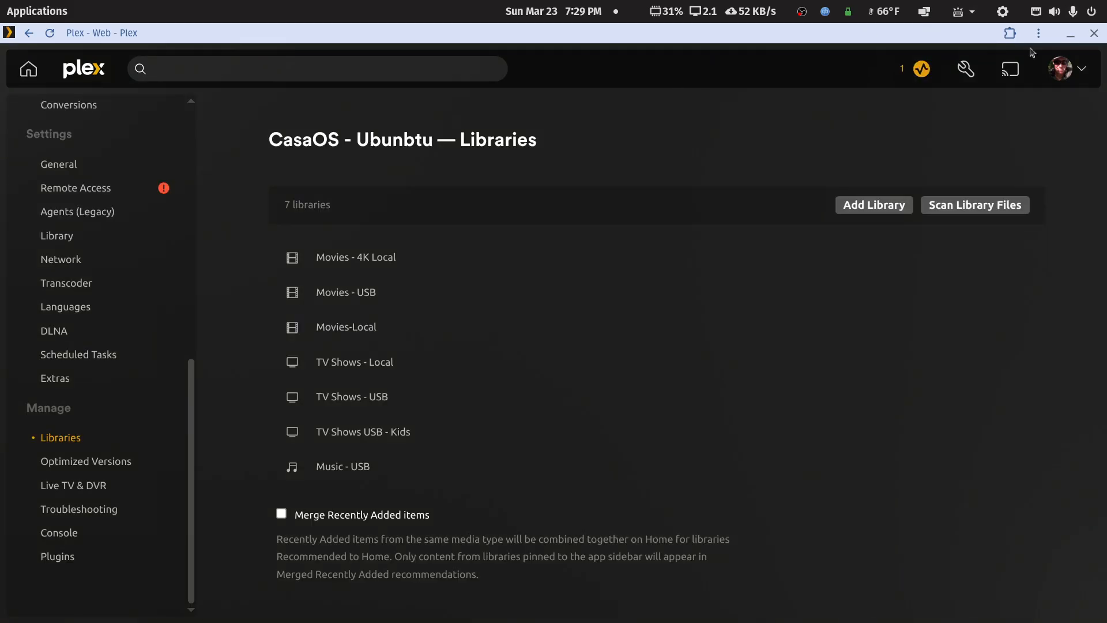
Switch to the file manager's movie-main window, widen it, and open the media-public-domain folder in Home.
{"action": "left_click", "coordinate": [1070, 33]}
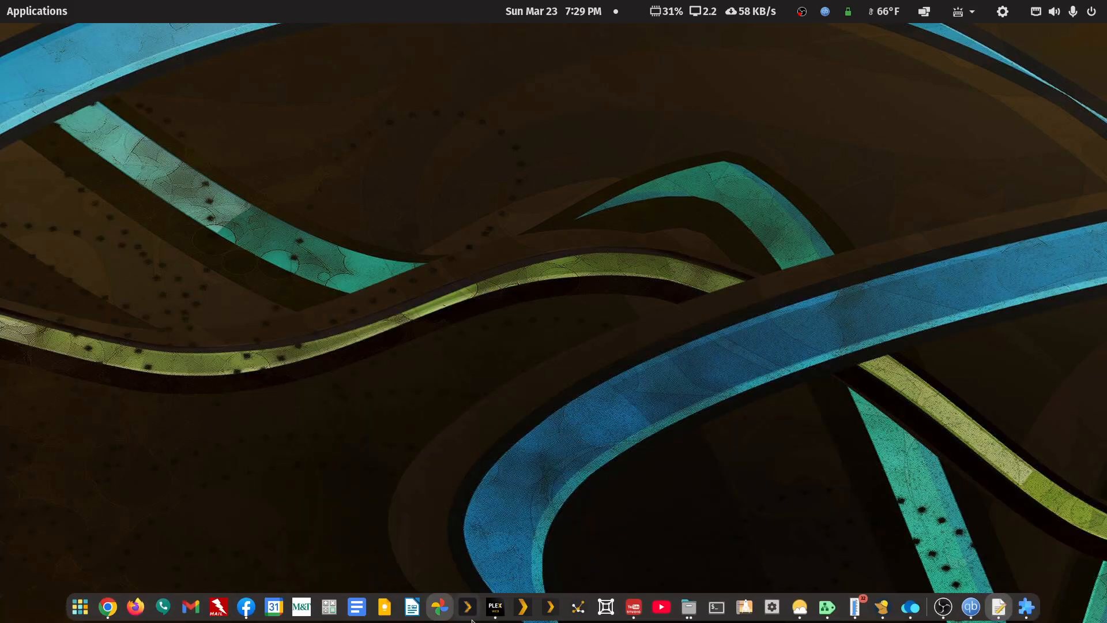
{"action": "left_click", "coordinate": [686, 609]}
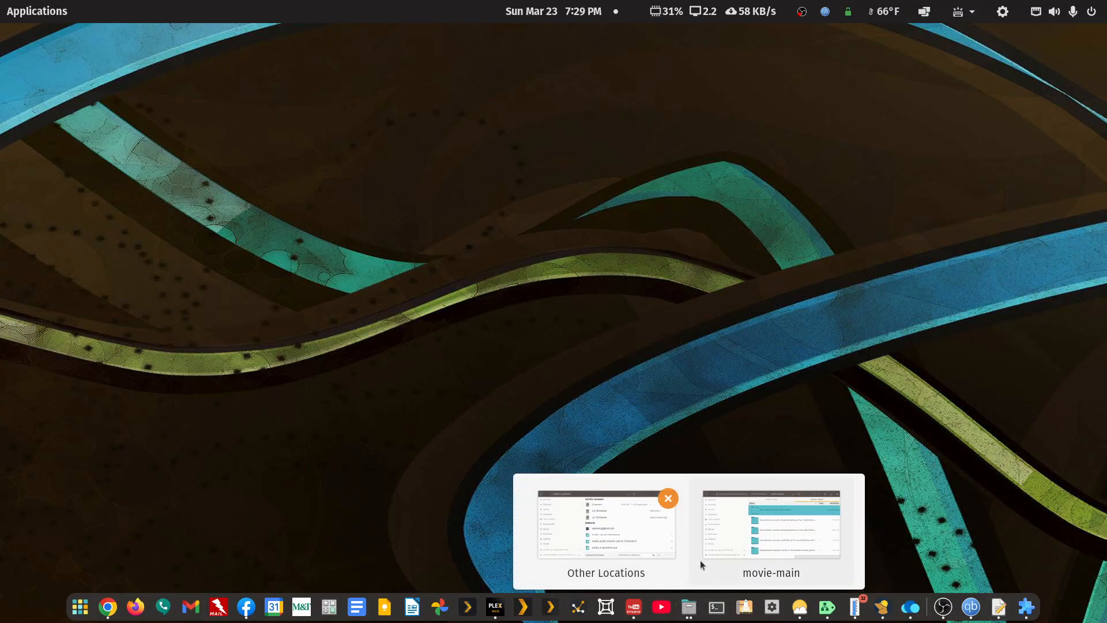
{"action": "left_click", "coordinate": [718, 545]}
{"action": "key", "text": "ctrl+Page_Up"}
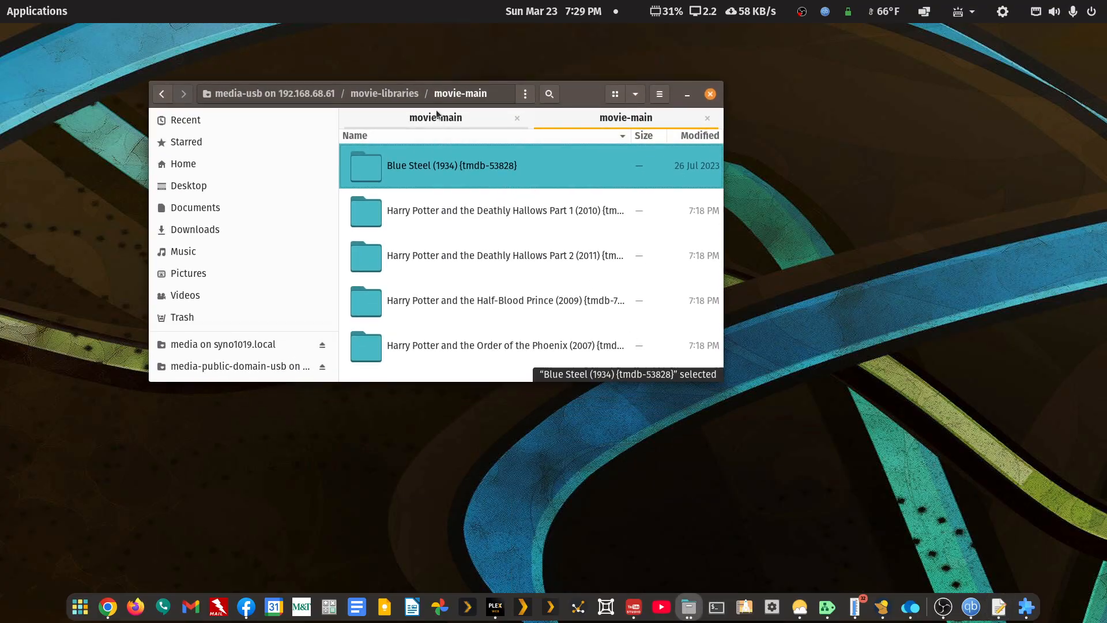
{"action": "left_click_drag", "start_coordinate": [725, 301], "coordinate": [1026, 301]}
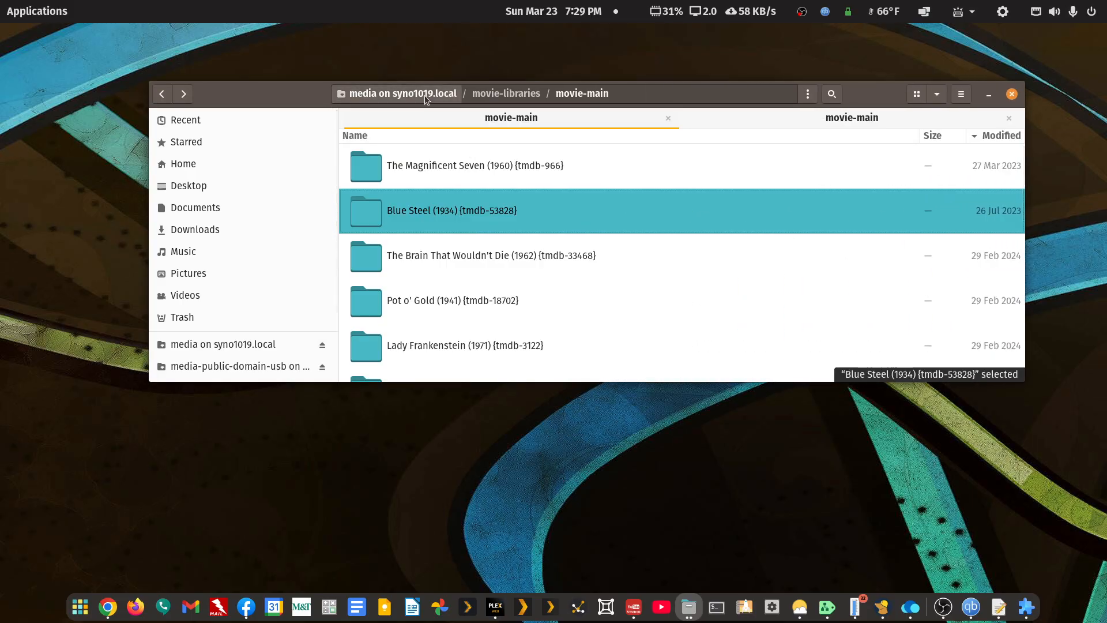
{"action": "left_click", "coordinate": [185, 165]}
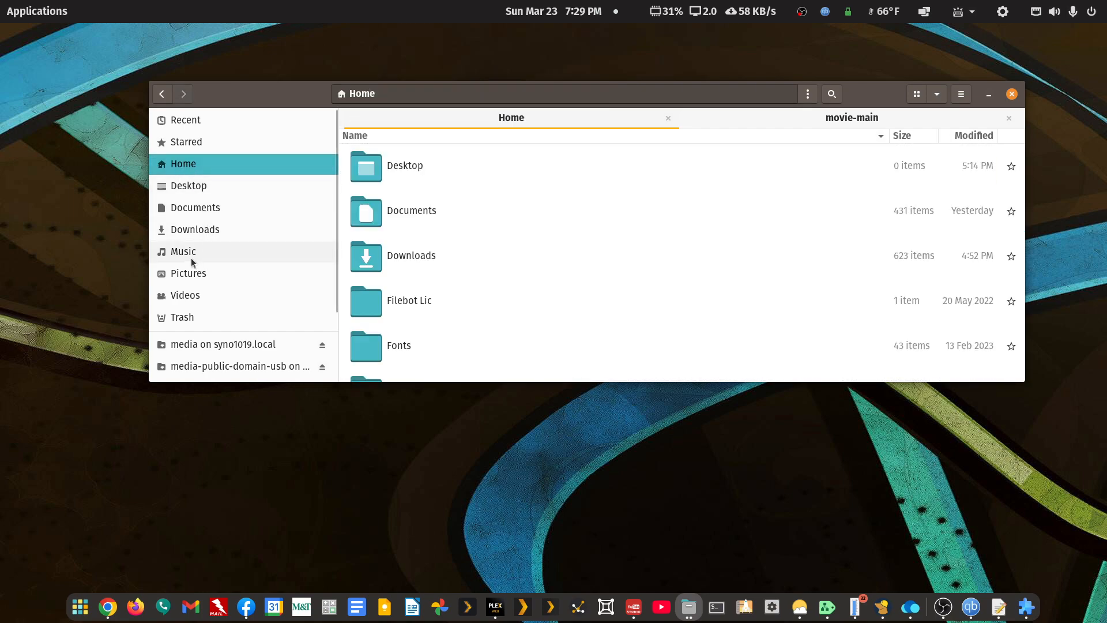
{"action": "scroll", "coordinate": [402, 291], "scroll_direction": "down", "scroll_amount": 6}
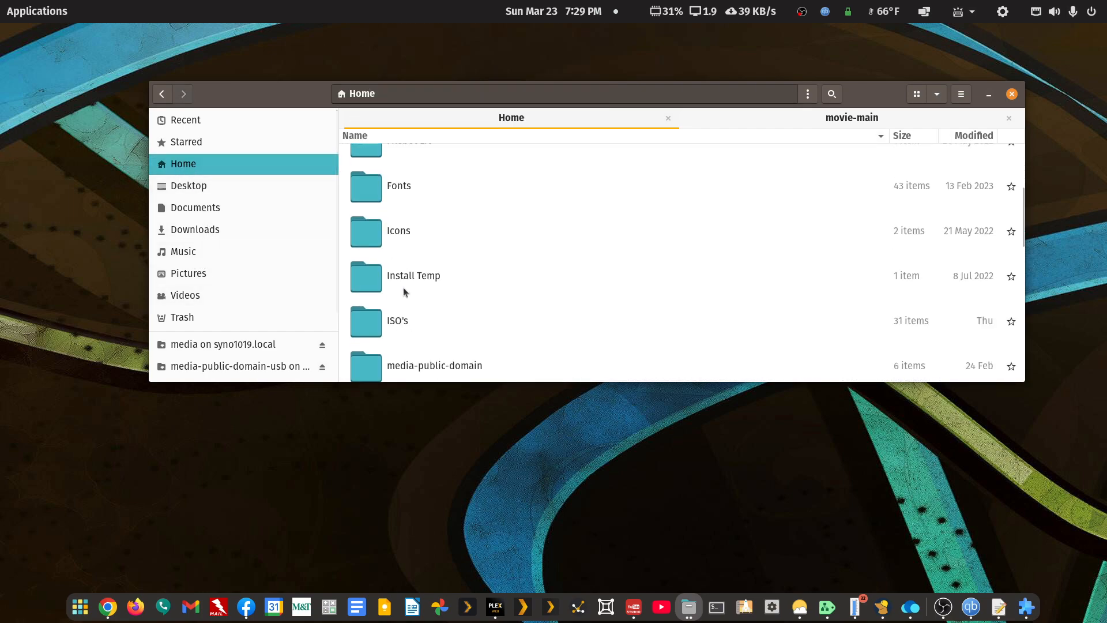
{"action": "double_click", "coordinate": [411, 302]}
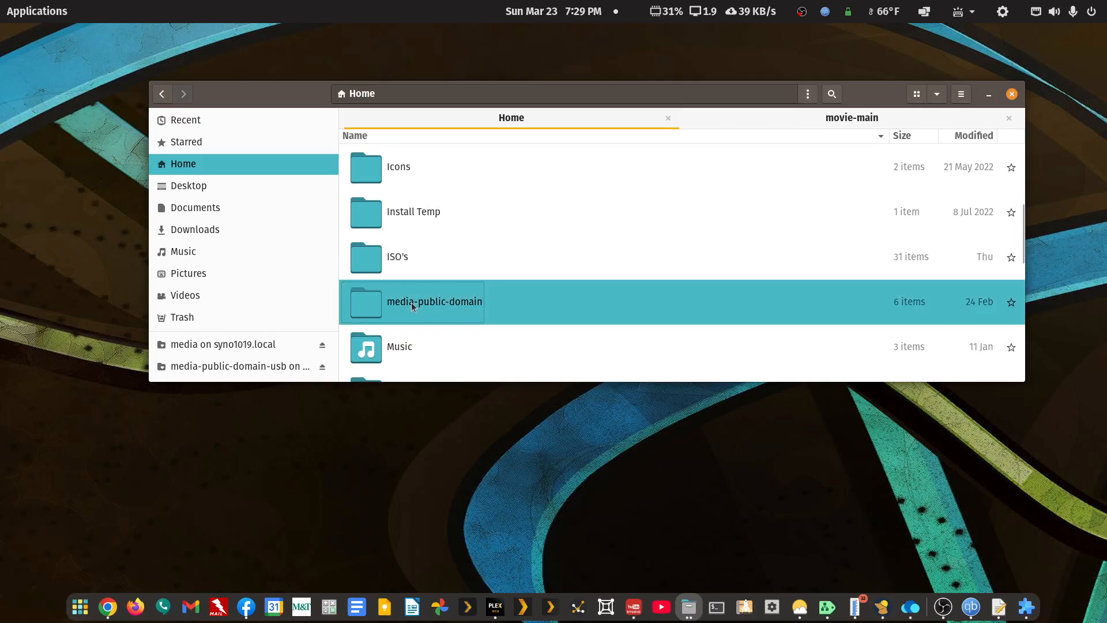
Open the tv-main folder inside tv-libraries of the local media-public-domain folder.
{"action": "scroll", "coordinate": [451, 241], "scroll_direction": "down", "scroll_amount": 1}
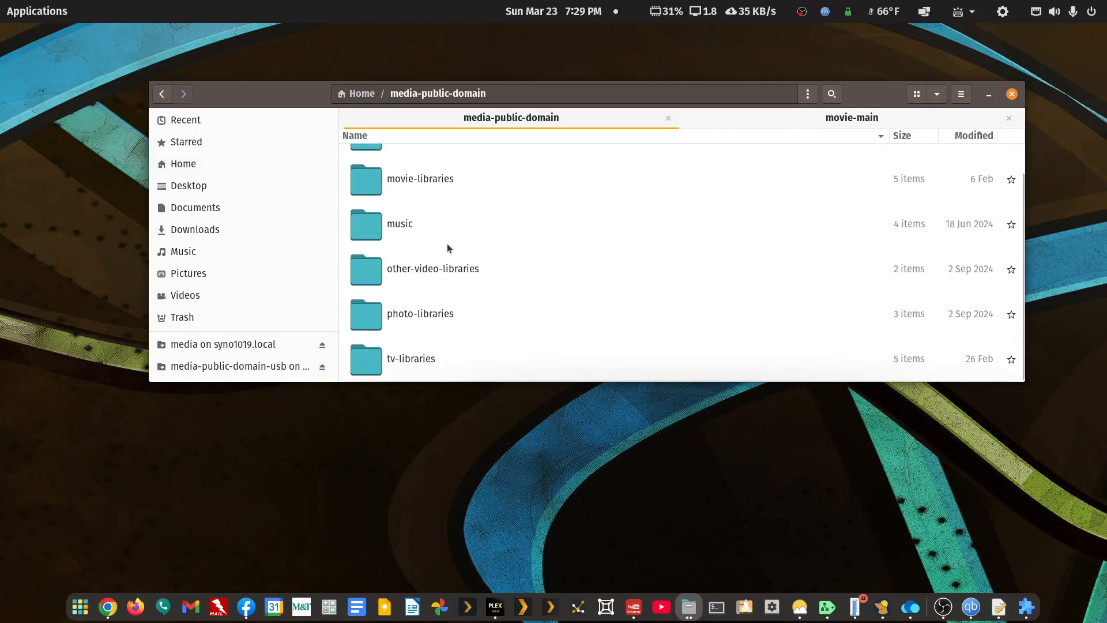
{"action": "scroll", "coordinate": [448, 244], "scroll_direction": "up", "scroll_amount": 1}
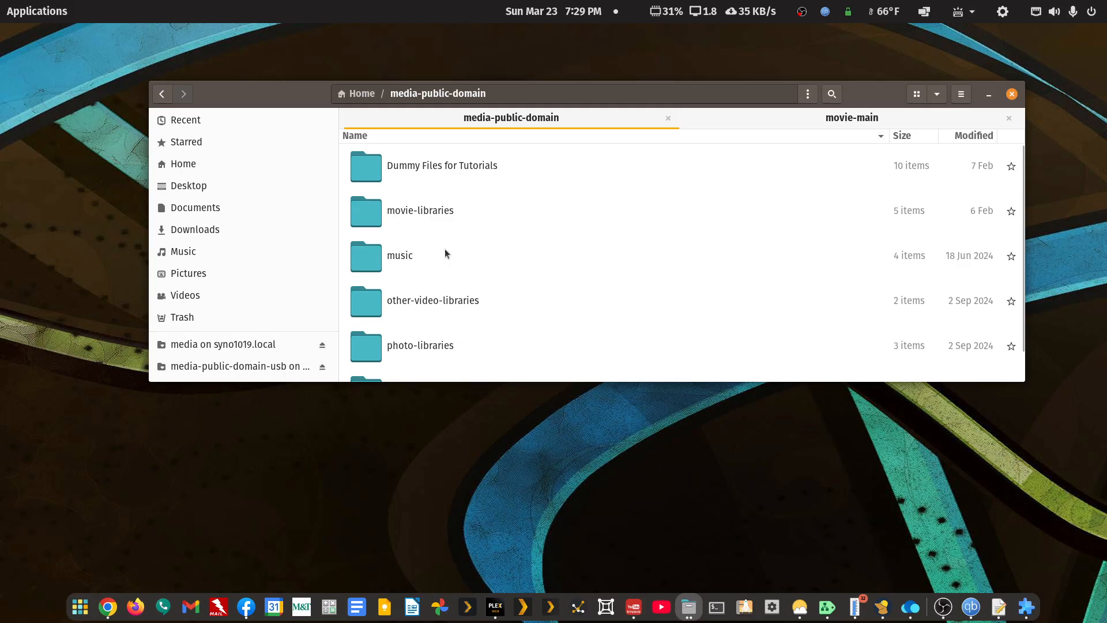
{"action": "scroll", "coordinate": [445, 253], "scroll_direction": "down", "scroll_amount": 1}
{"action": "double_click", "coordinate": [408, 372]}
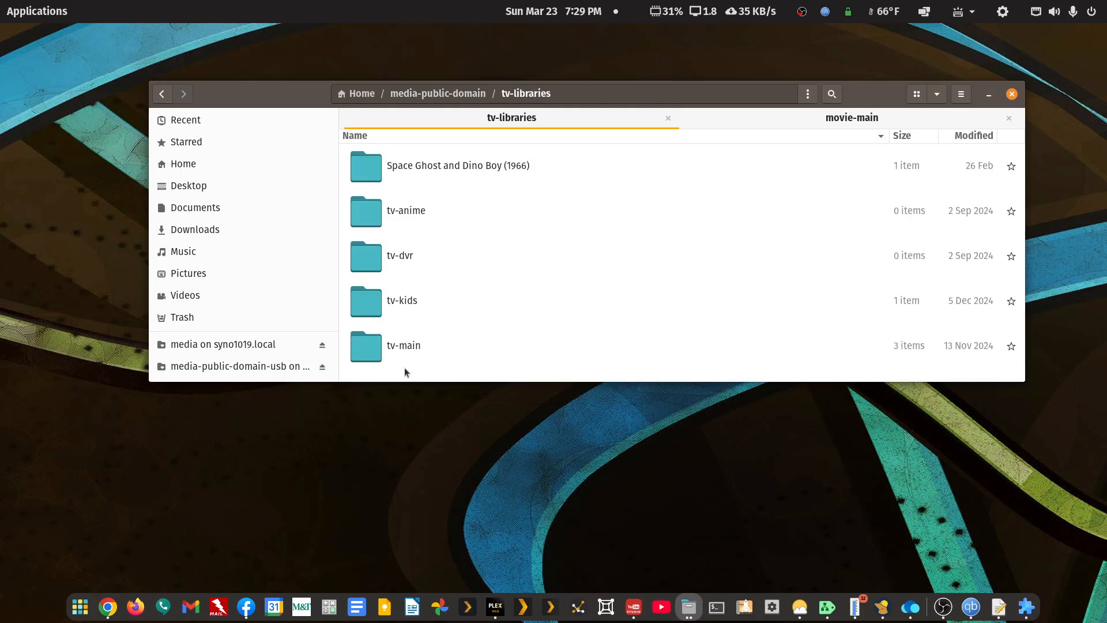
{"action": "double_click", "coordinate": [408, 345]}
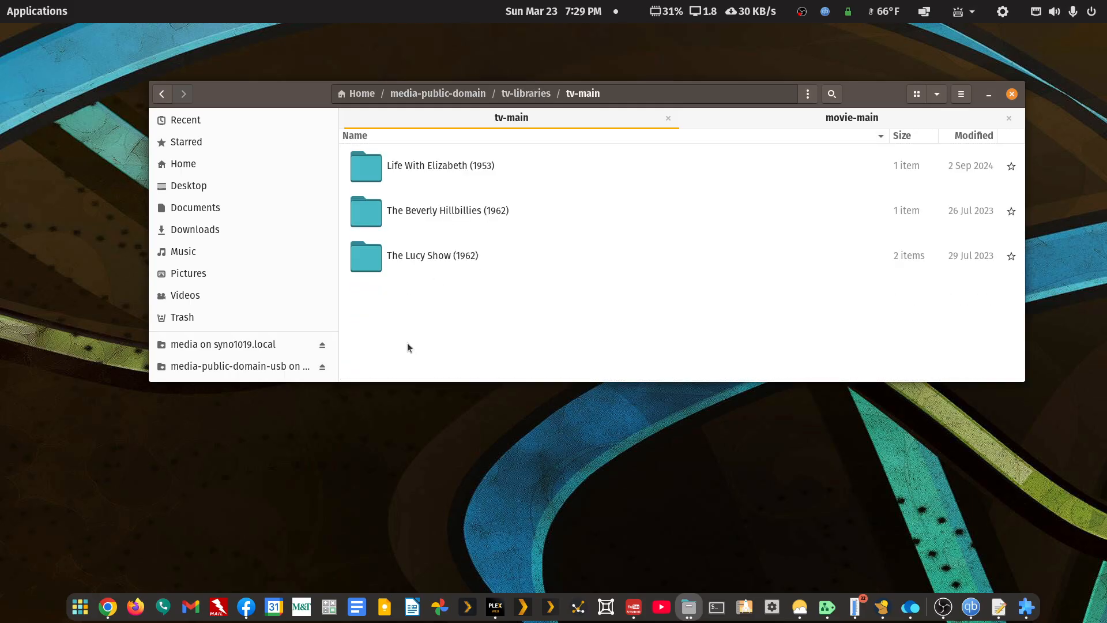
Check the folder sizes in the properties of The Lucy Show (1962) and The Beverly Hillbillies (1962).
{"action": "right_click", "coordinate": [427, 259]}
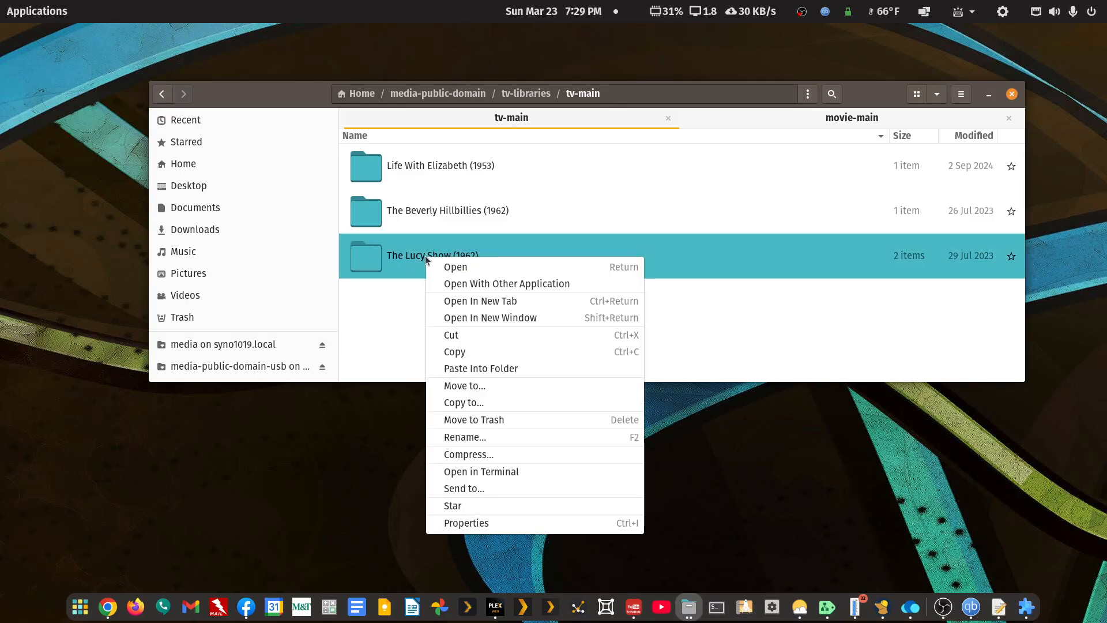
{"action": "left_click", "coordinate": [469, 522]}
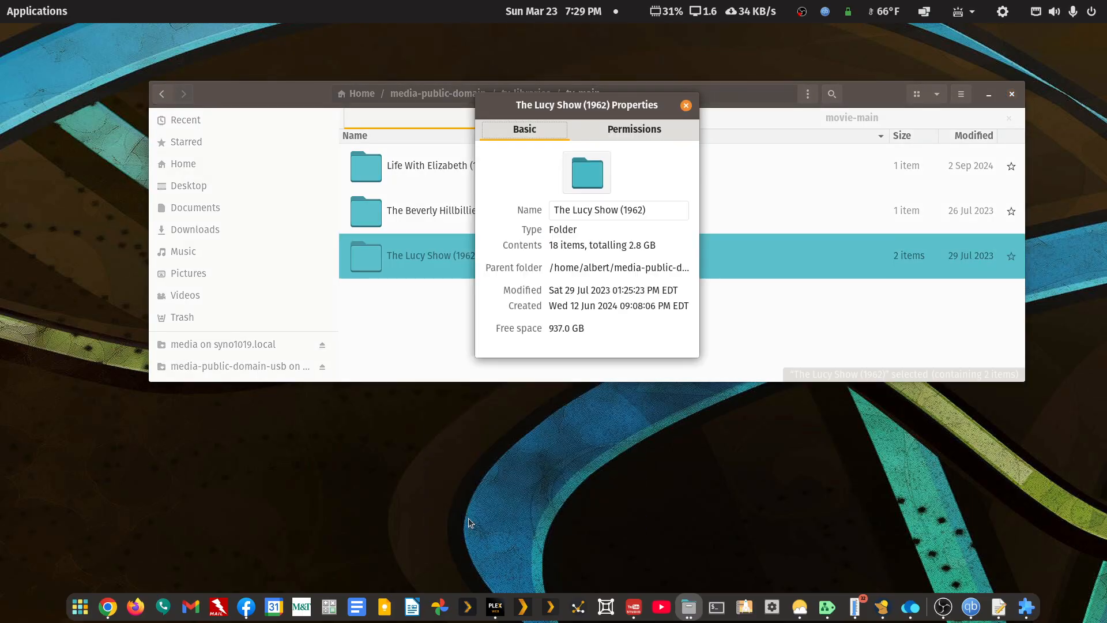
{"action": "left_click", "coordinate": [686, 105]}
{"action": "right_click", "coordinate": [440, 217]}
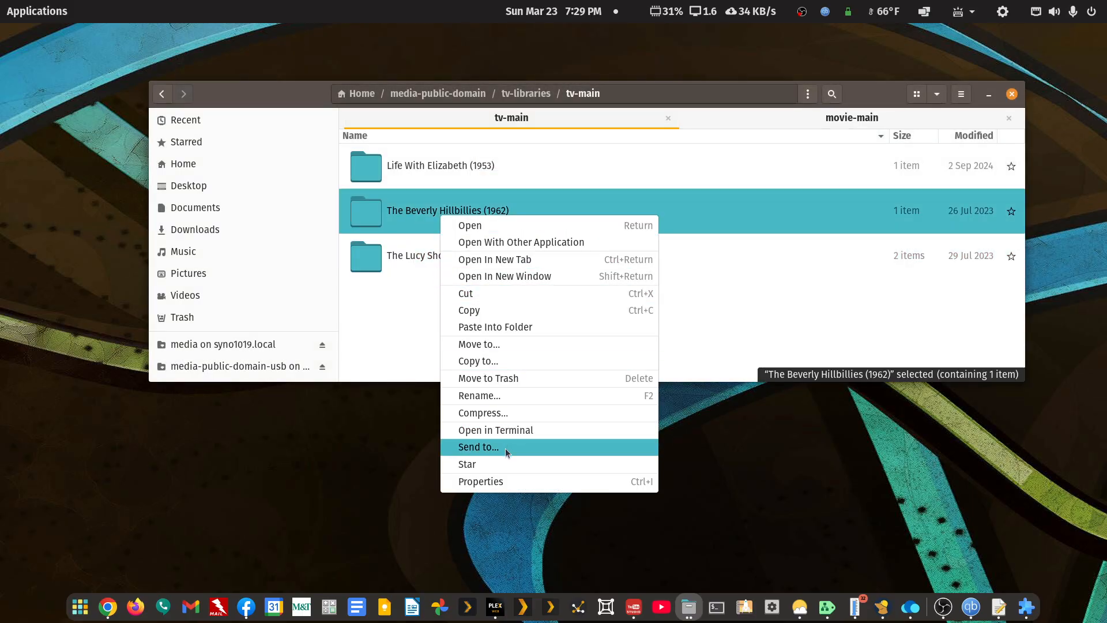
{"action": "left_click", "coordinate": [504, 482]}
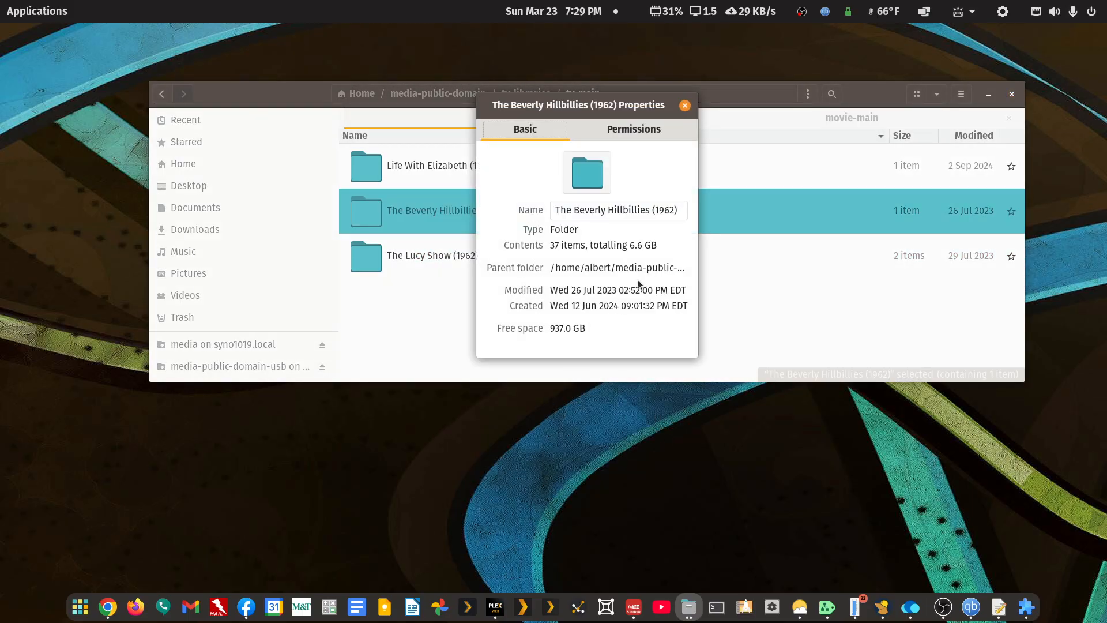
{"action": "left_click", "coordinate": [685, 105]}
Copy The Lucy Show (1962) folder into tv-libraries/tv-main on the media-usb share and display the copy progress.
{"action": "right_click", "coordinate": [432, 251]}
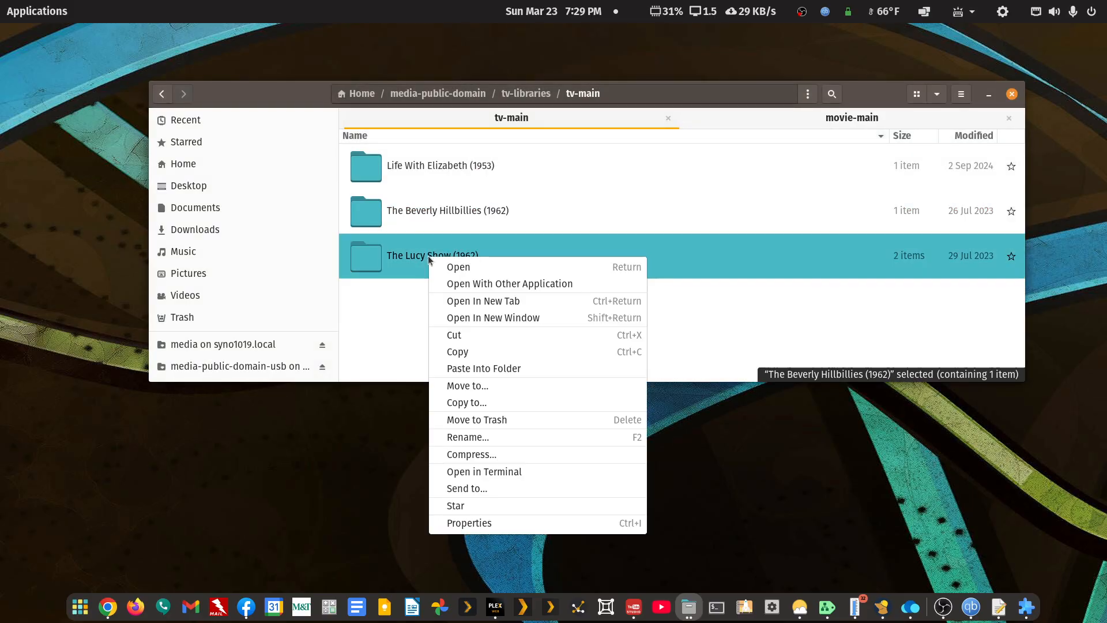
{"action": "left_click", "coordinate": [479, 351]}
{"action": "left_click", "coordinate": [856, 118]}
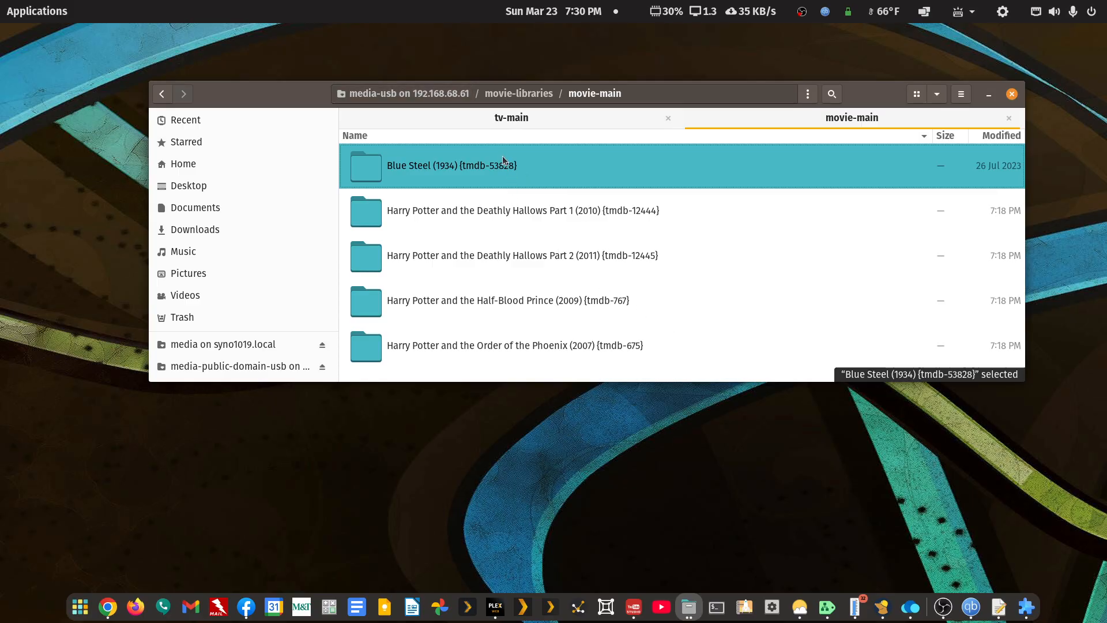
{"action": "left_click", "coordinate": [515, 92]}
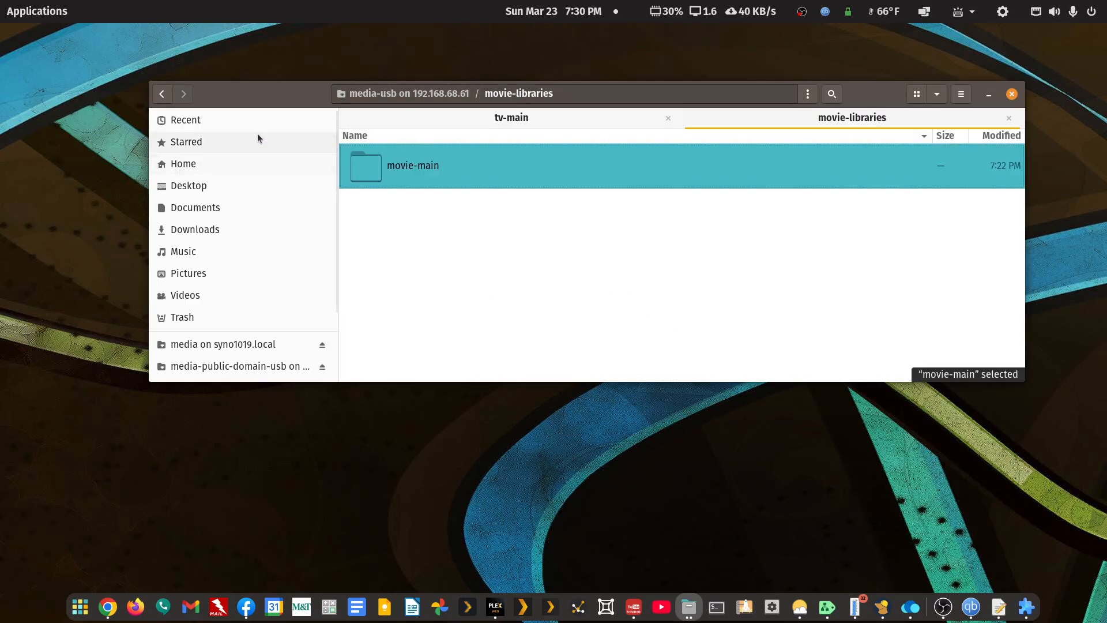
{"action": "left_click", "coordinate": [162, 94]}
{"action": "left_click", "coordinate": [163, 96]}
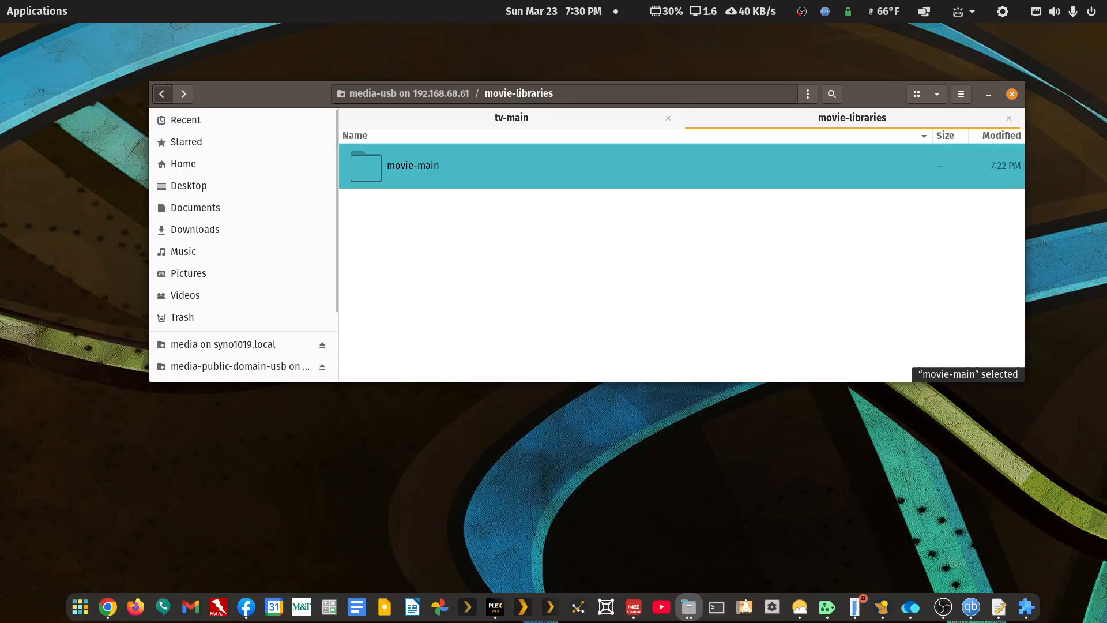
{"action": "left_click", "coordinate": [162, 95]}
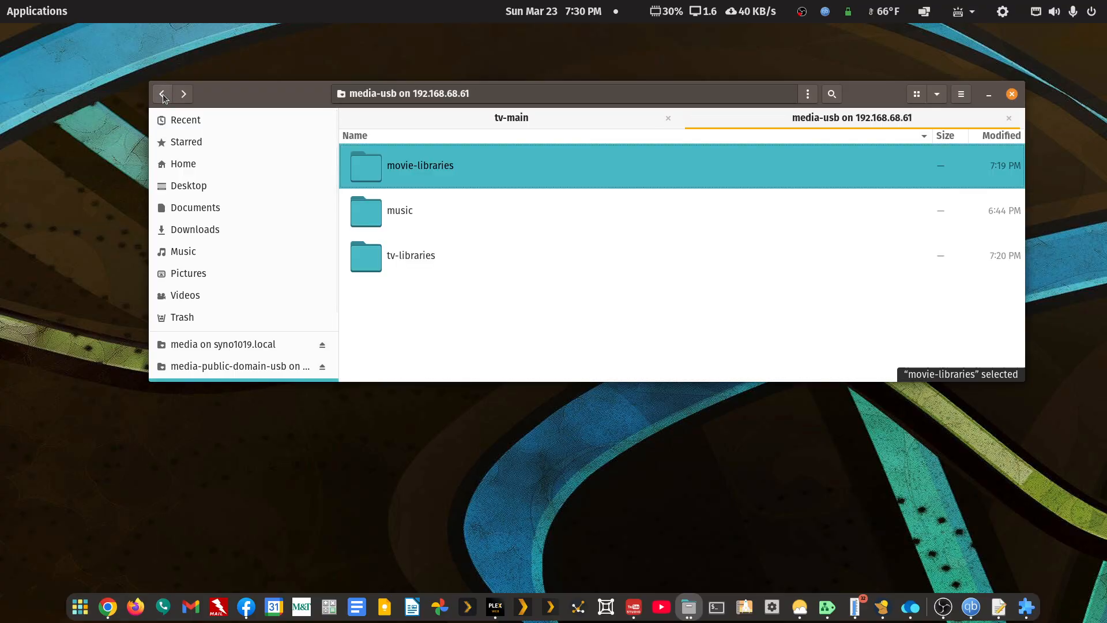
{"action": "double_click", "coordinate": [407, 256]}
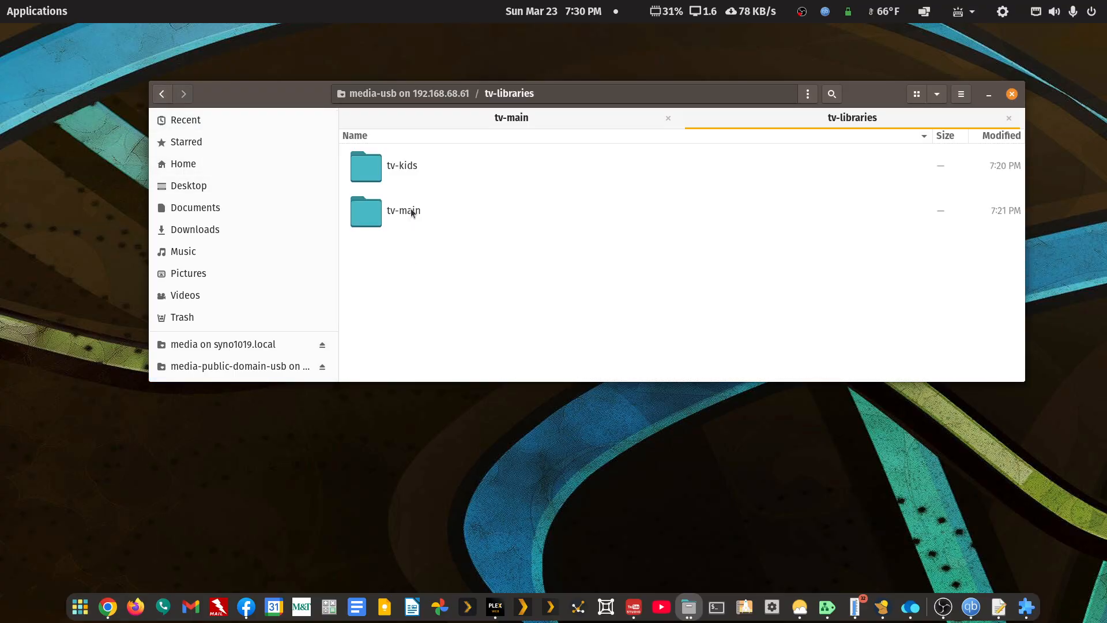
{"action": "double_click", "coordinate": [412, 211]}
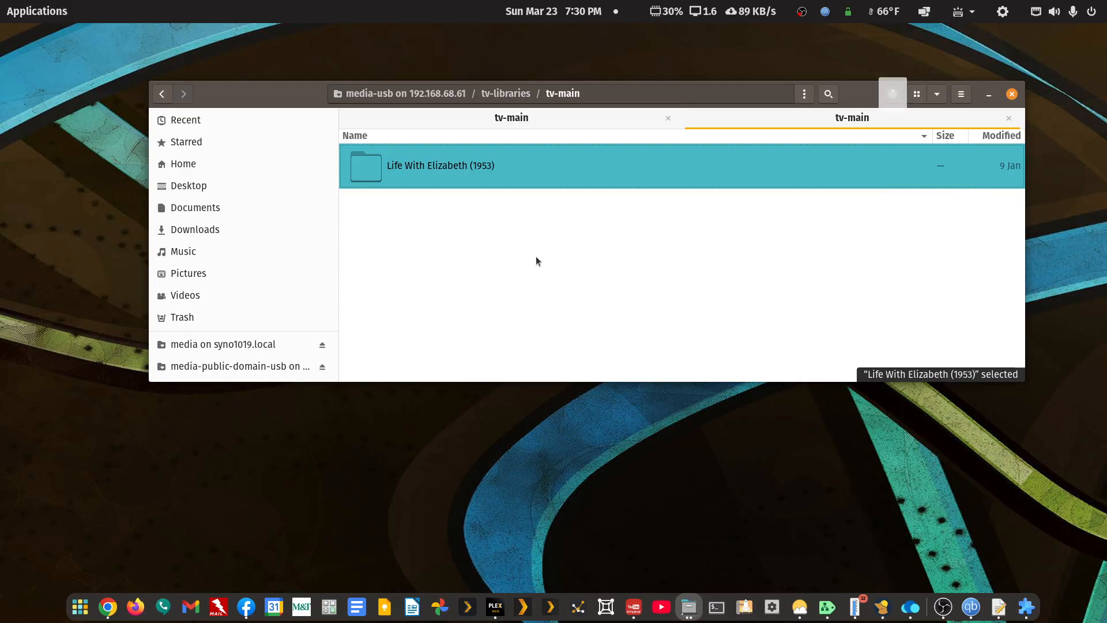
{"action": "left_click", "coordinate": [894, 95]}
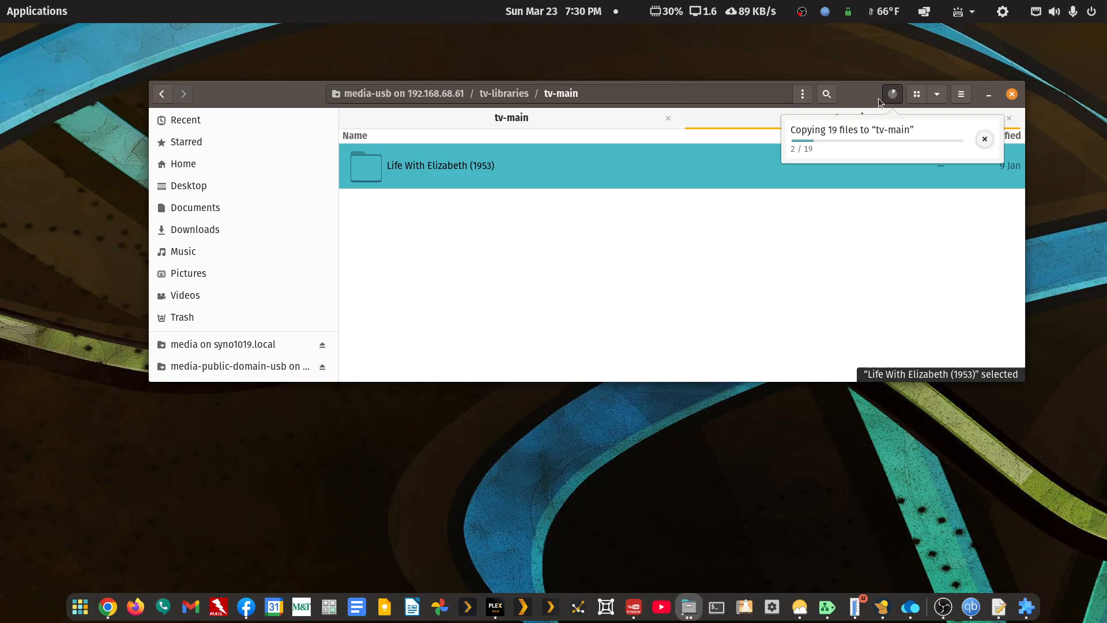
Move and shrink the file manager window, and place a reduced Plex window beside it.
{"action": "left_click_drag", "start_coordinate": [852, 94], "coordinate": [718, 48]}
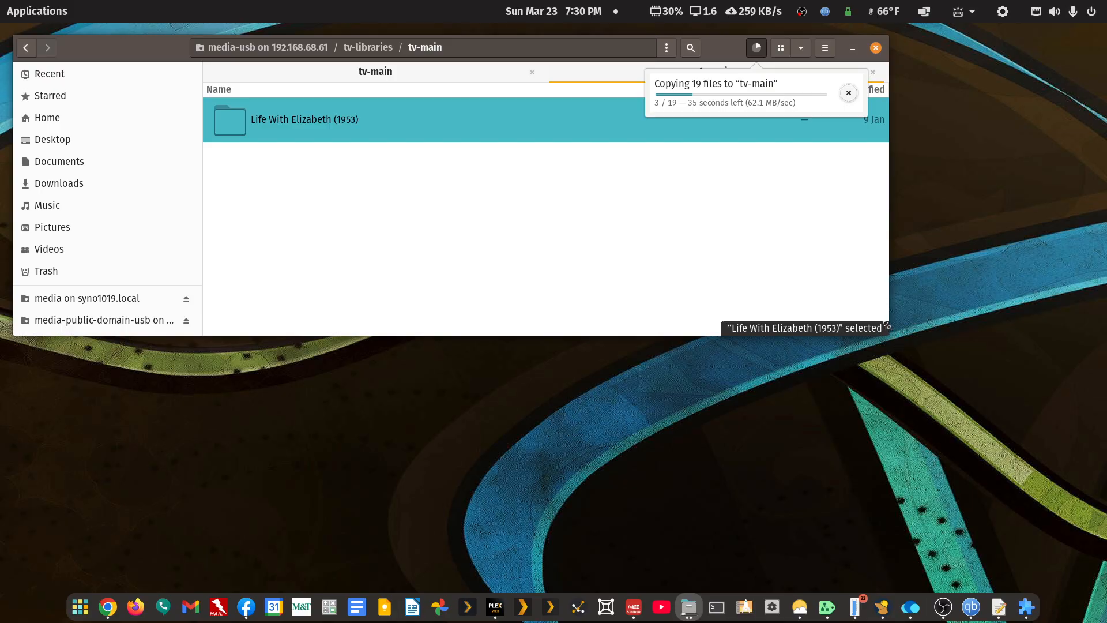
{"action": "left_click_drag", "start_coordinate": [889, 327], "coordinate": [408, 289]}
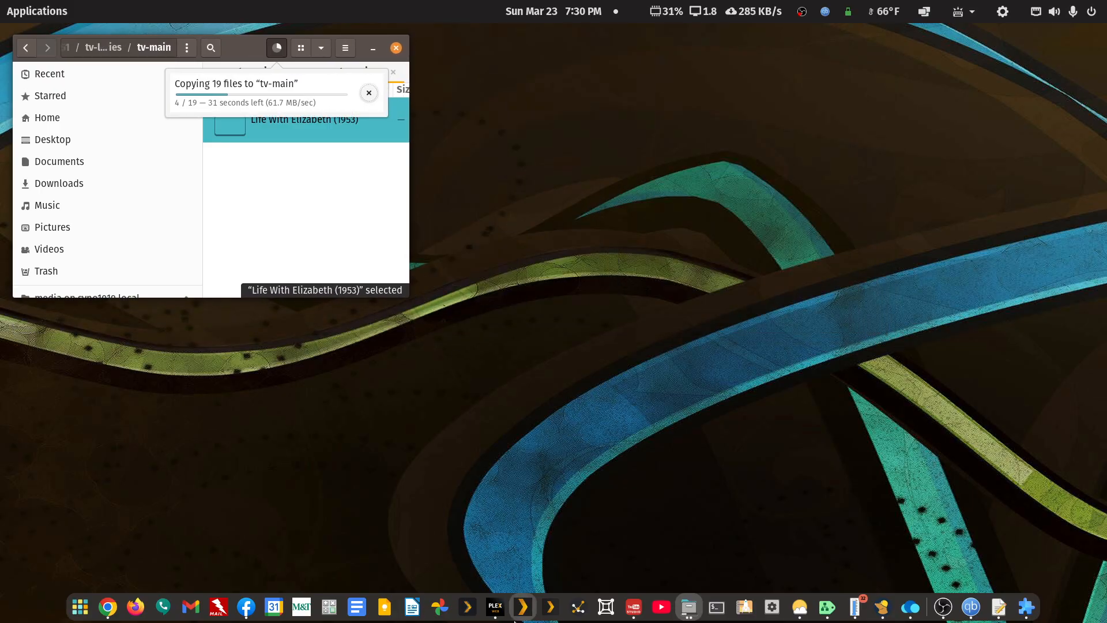
{"action": "left_click", "coordinate": [497, 608]}
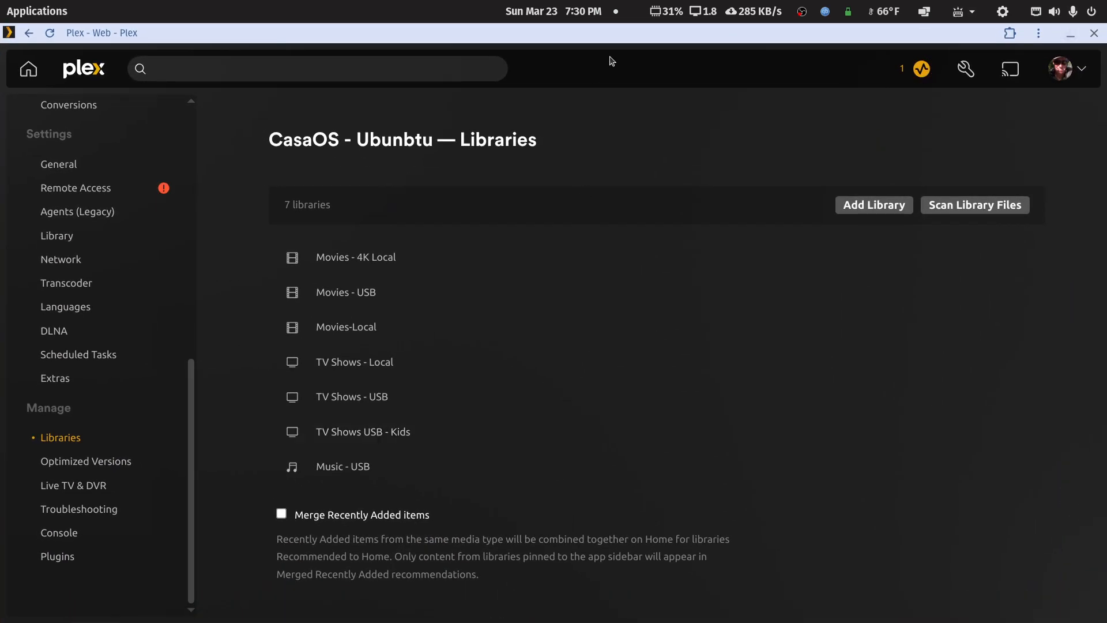
{"action": "double_click", "coordinate": [627, 35]}
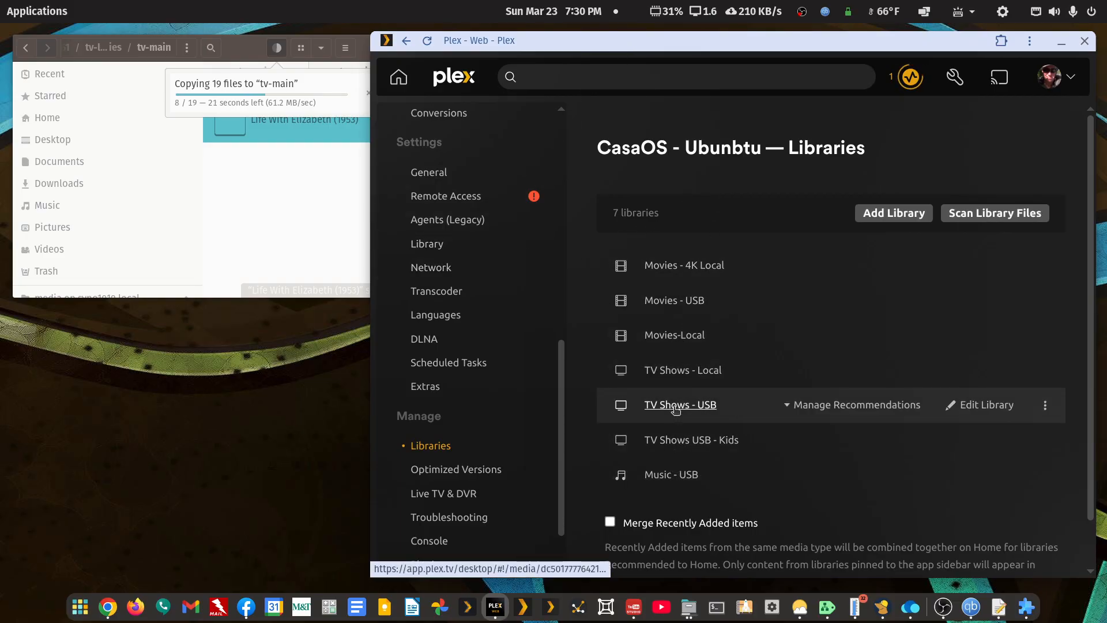
Open the TV Shows - USB library in Plex and watch its show entries update while the copy runs in the file manager.
{"action": "left_click", "coordinate": [663, 405]}
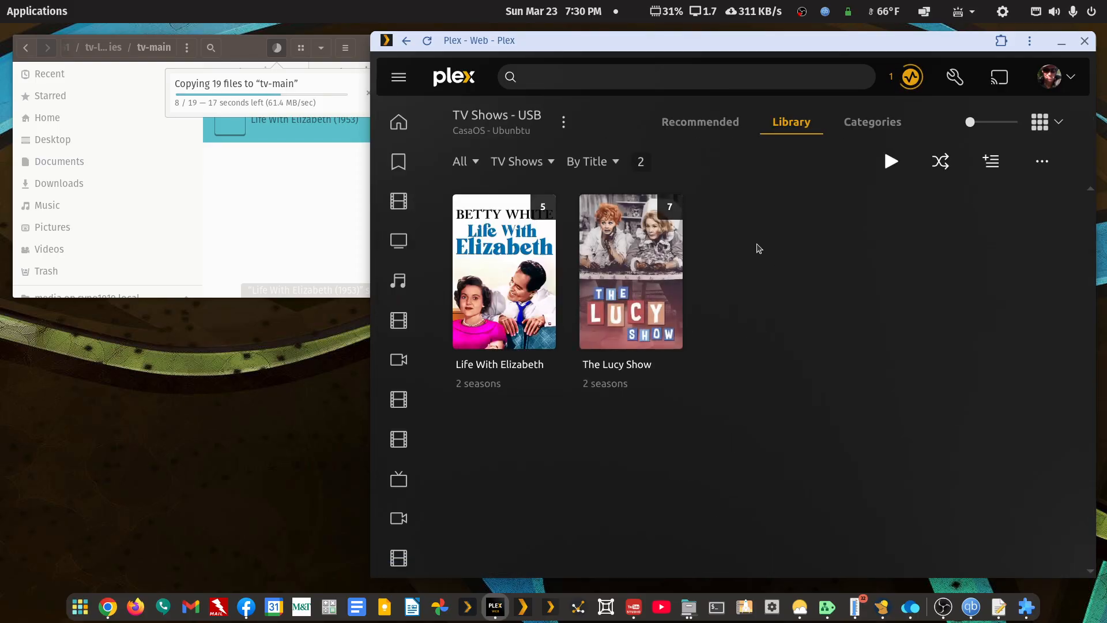
{"action": "mouse_move", "coordinate": [667, 273]}
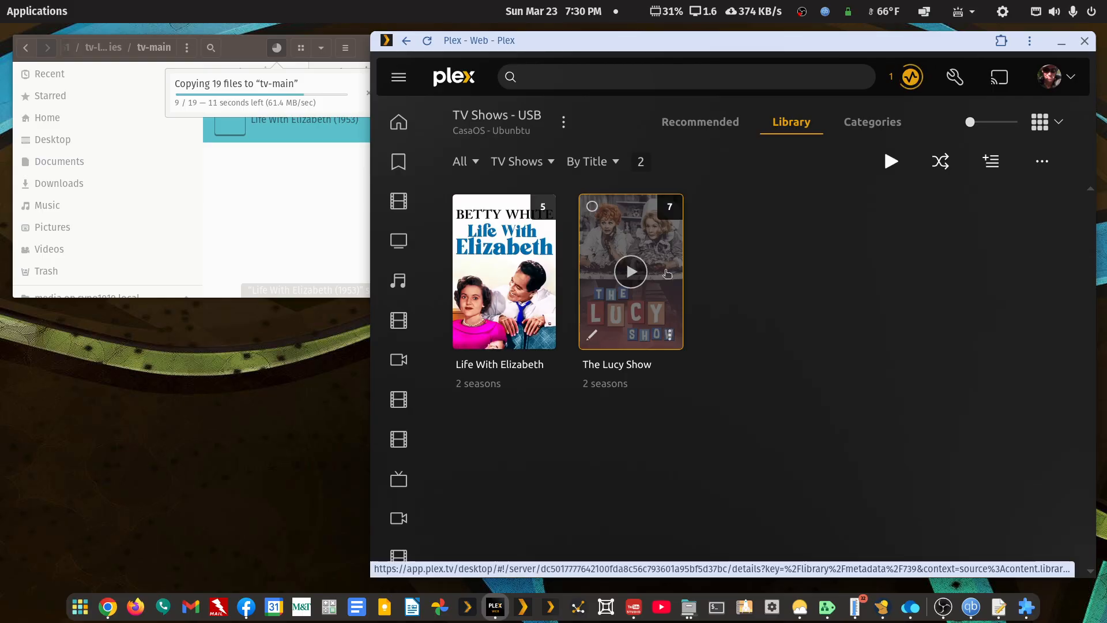
{"action": "left_click", "coordinate": [247, 46]}
{"action": "left_click", "coordinate": [247, 46]}
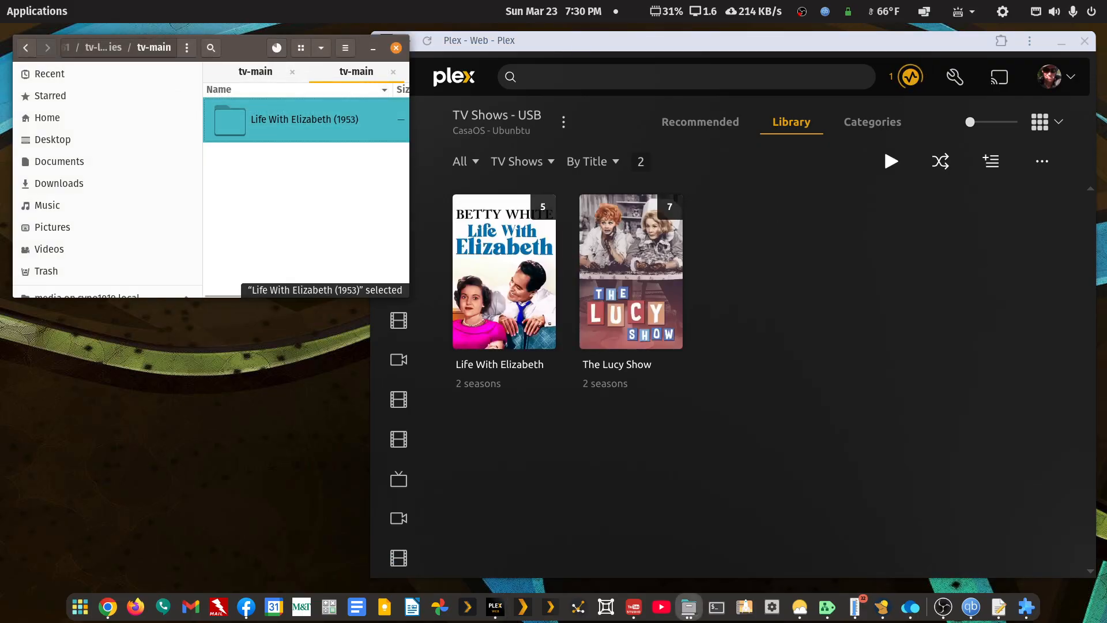
{"action": "key", "text": "alt+Tab"}
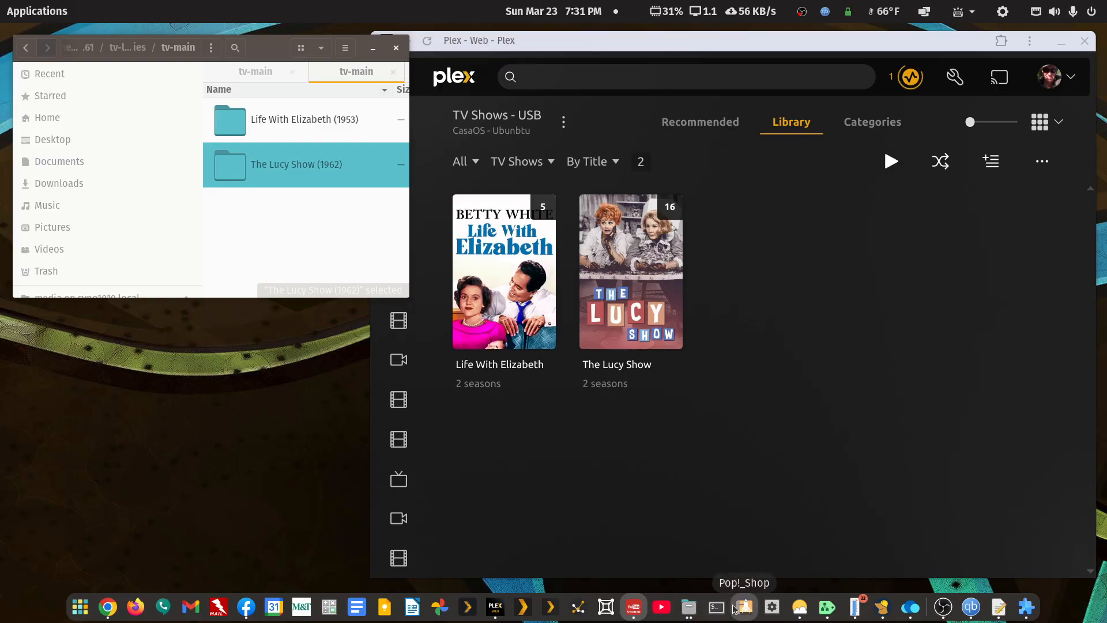
Launch the Disks utility, maximize it, and select the 16 GB General UDisk drive with its PlexUSB 1 volume.
{"action": "left_click", "coordinate": [40, 12]}
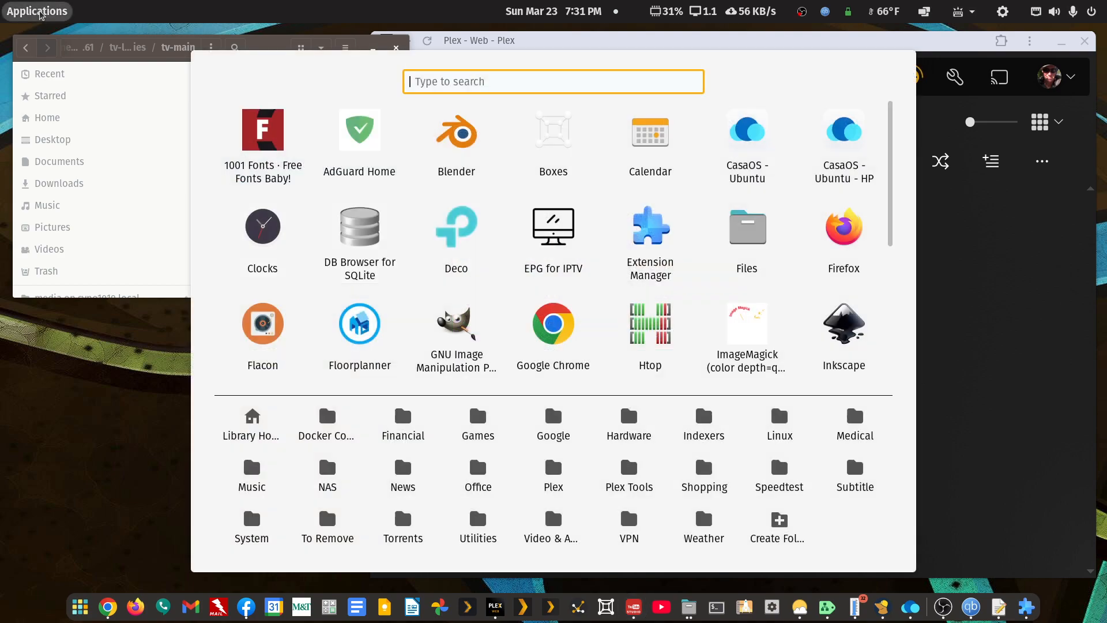
{"action": "type", "text": "dis"}
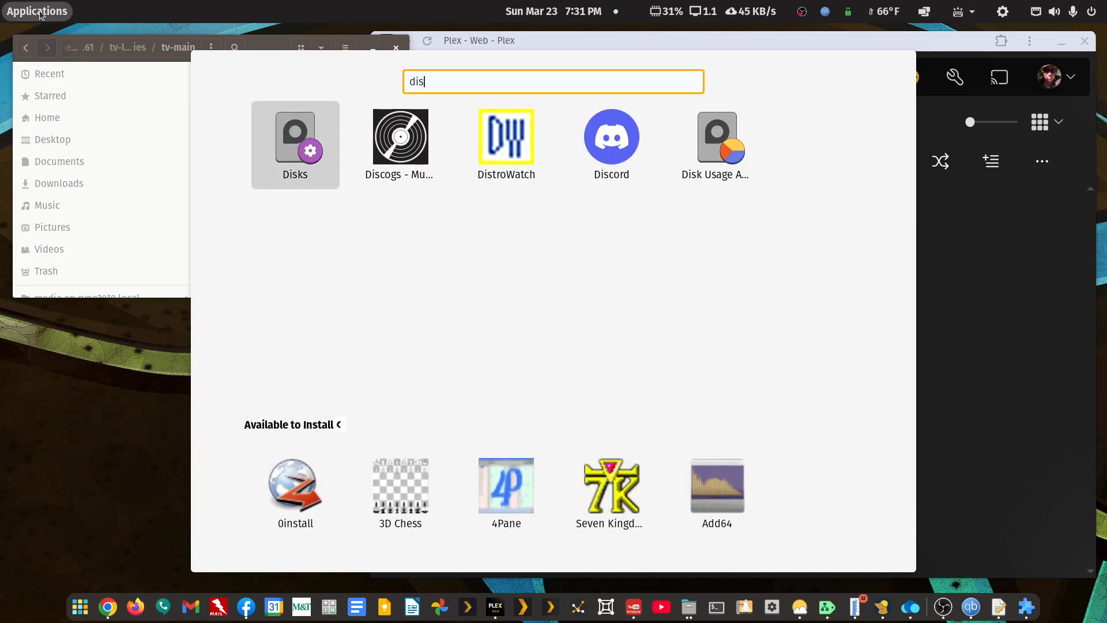
{"action": "left_click", "coordinate": [272, 139]}
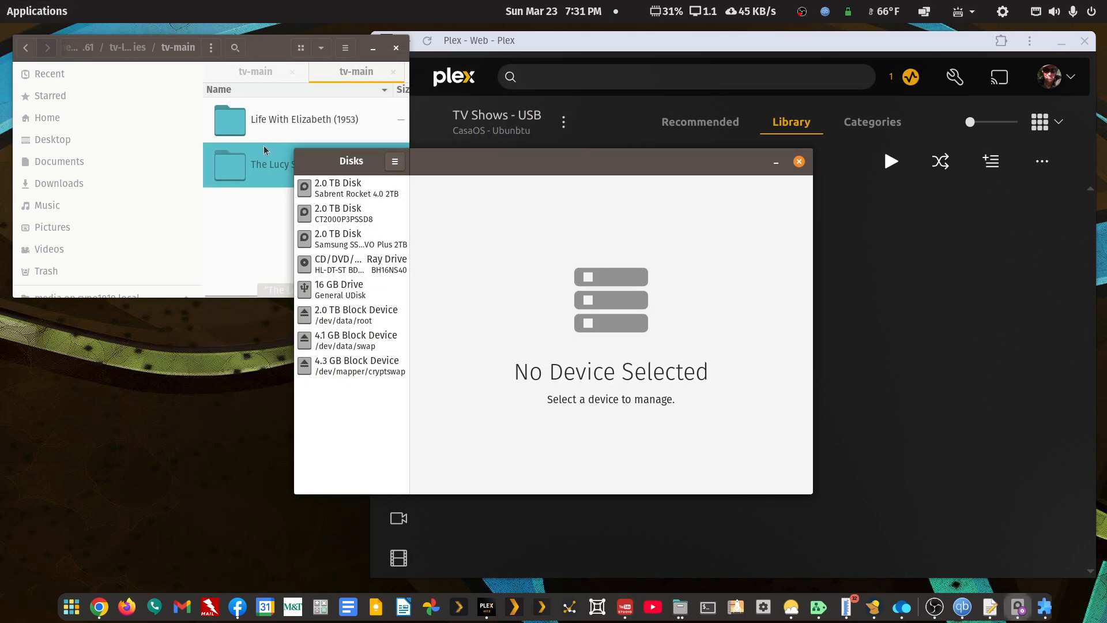
{"action": "left_click", "coordinate": [339, 288]}
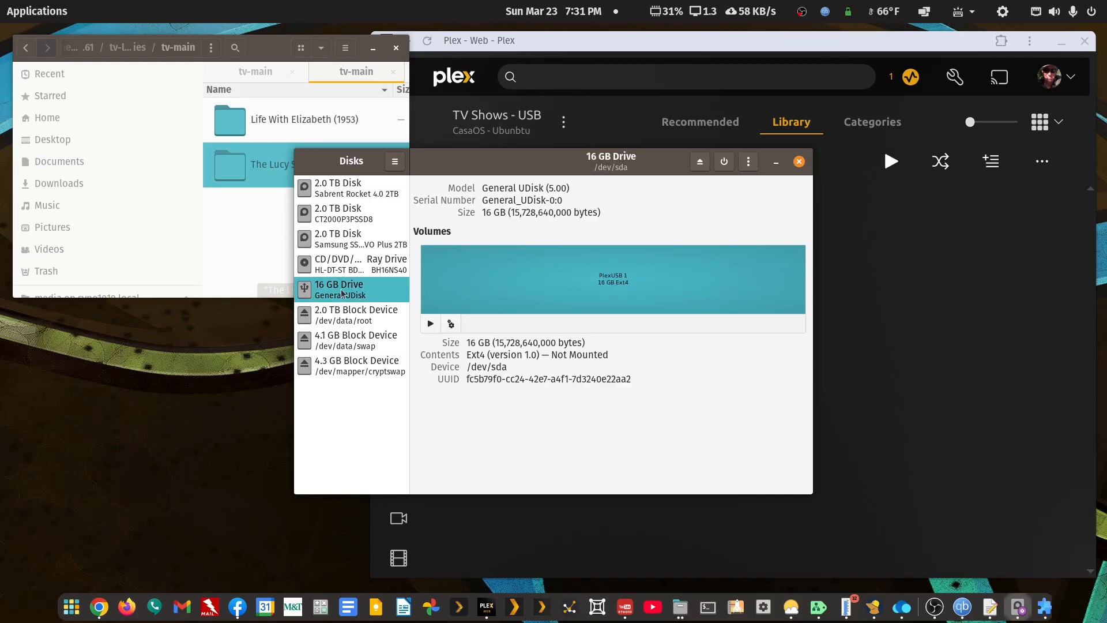
{"action": "left_click", "coordinate": [537, 286]}
{"action": "double_click", "coordinate": [541, 159]}
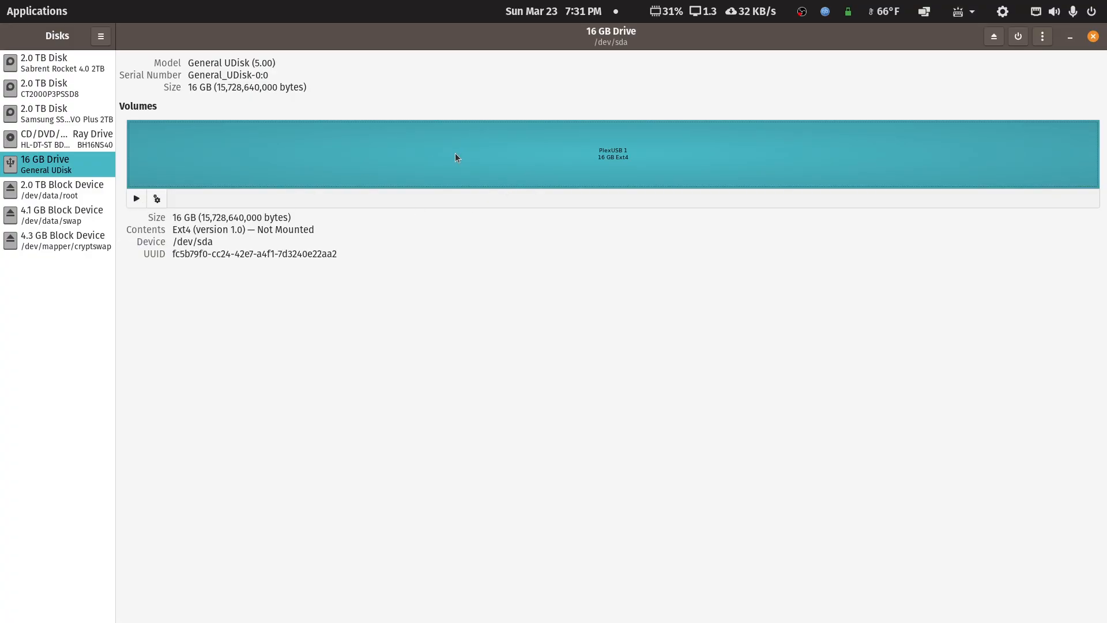
{"action": "left_click", "coordinate": [53, 168]}
{"action": "key", "text": "ctrl+shift+r"}
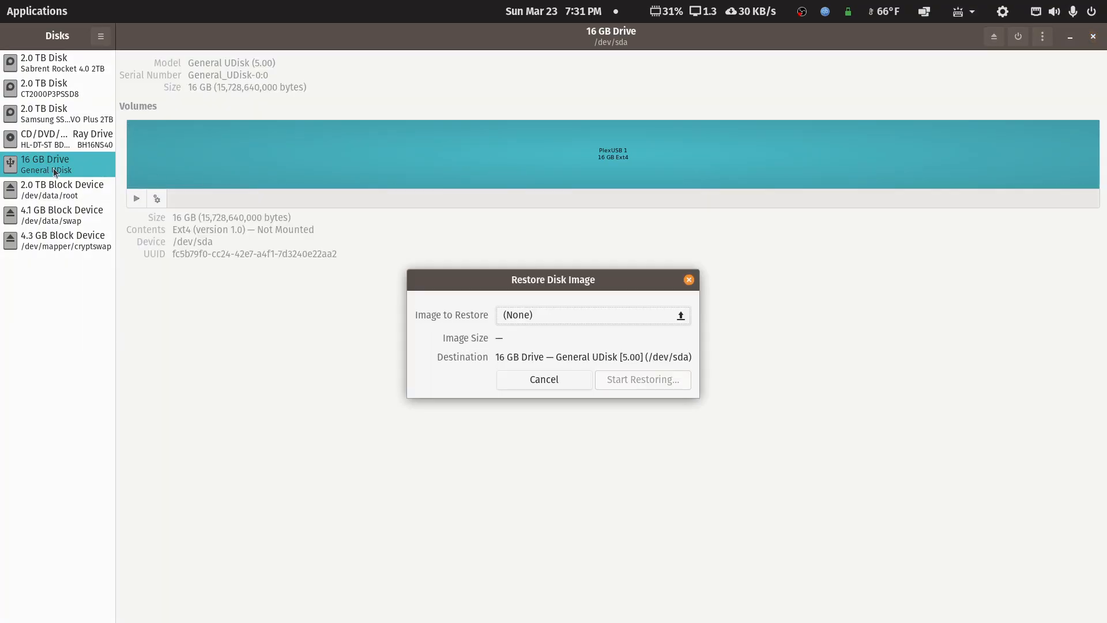
{"action": "left_click", "coordinate": [565, 377]}
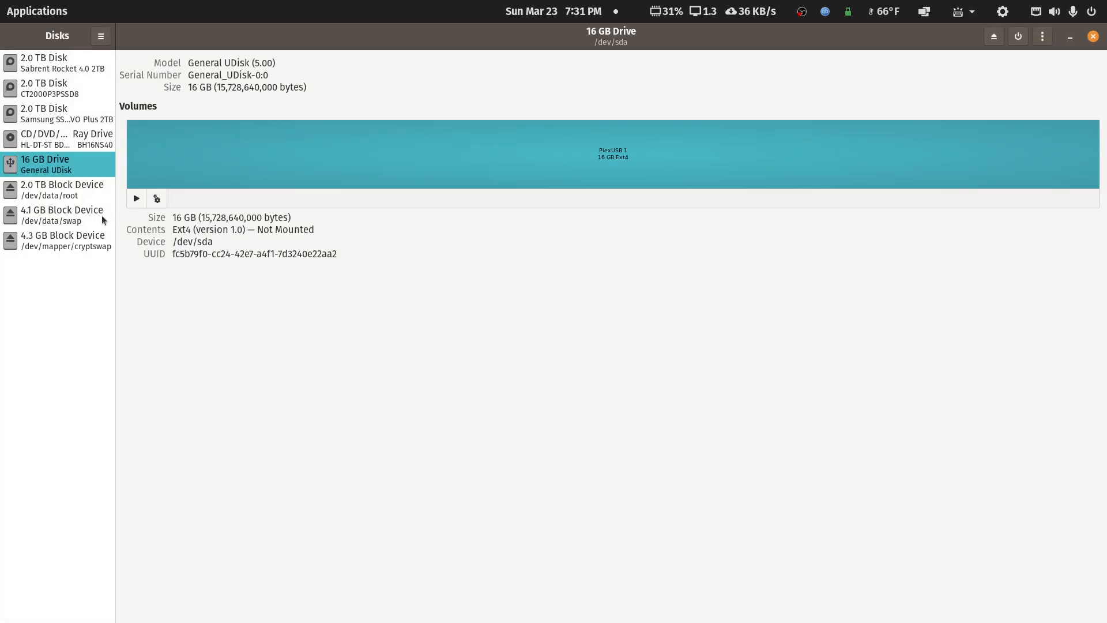
{"action": "left_click", "coordinate": [156, 197]}
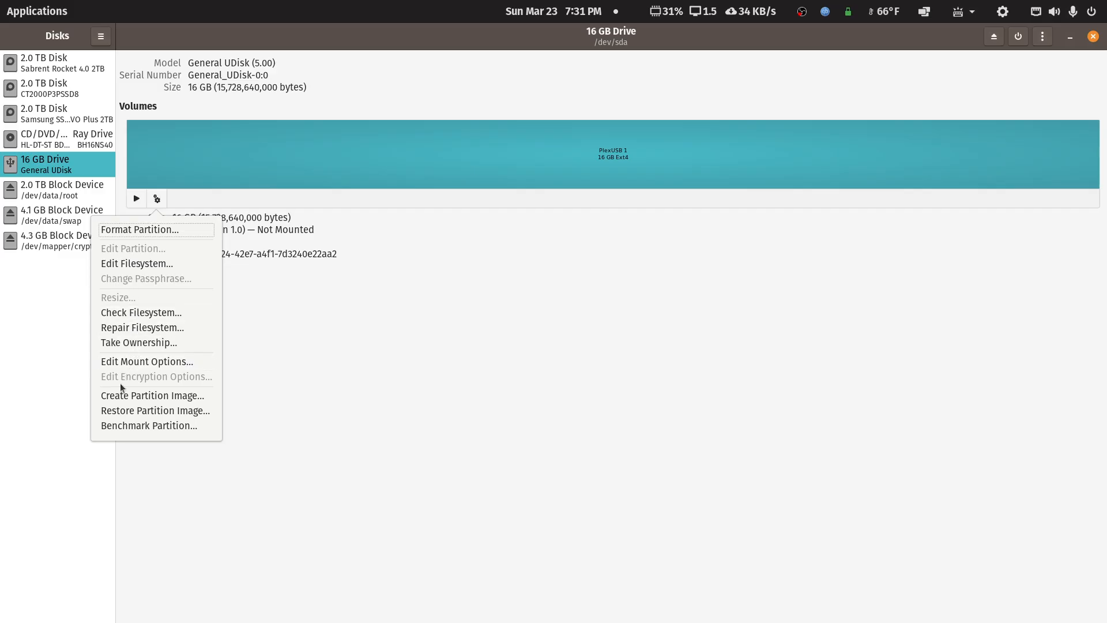
{"action": "left_click", "coordinate": [199, 472]}
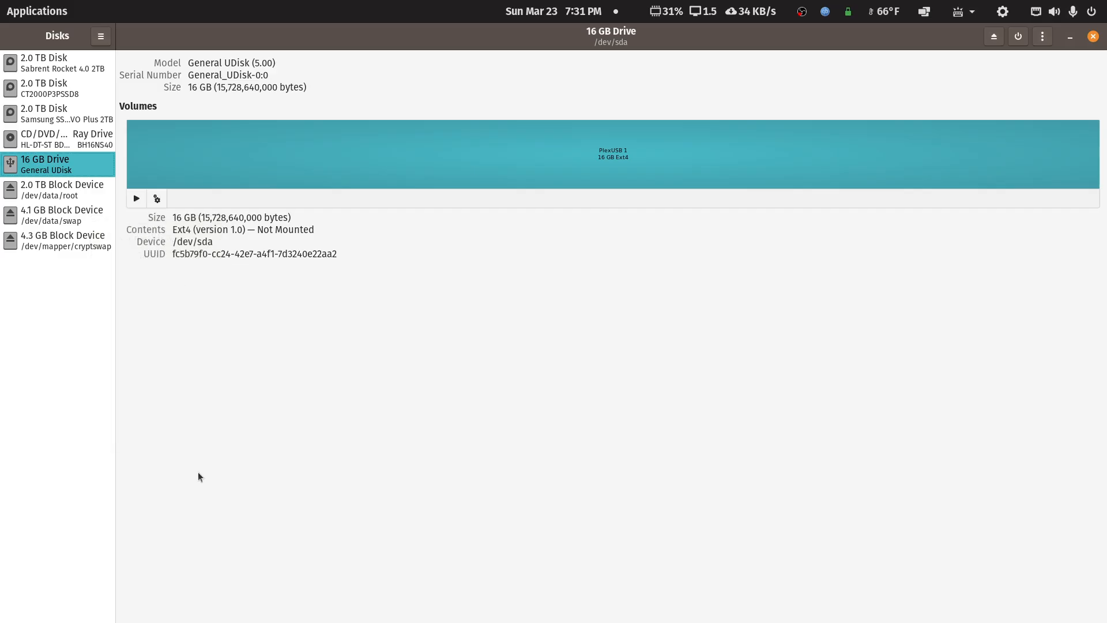
Reselect the 16 GB General UDisk drive and view the mount details of its PlexUSB 1 volume.
{"action": "mouse_move", "coordinate": [115, 587]}
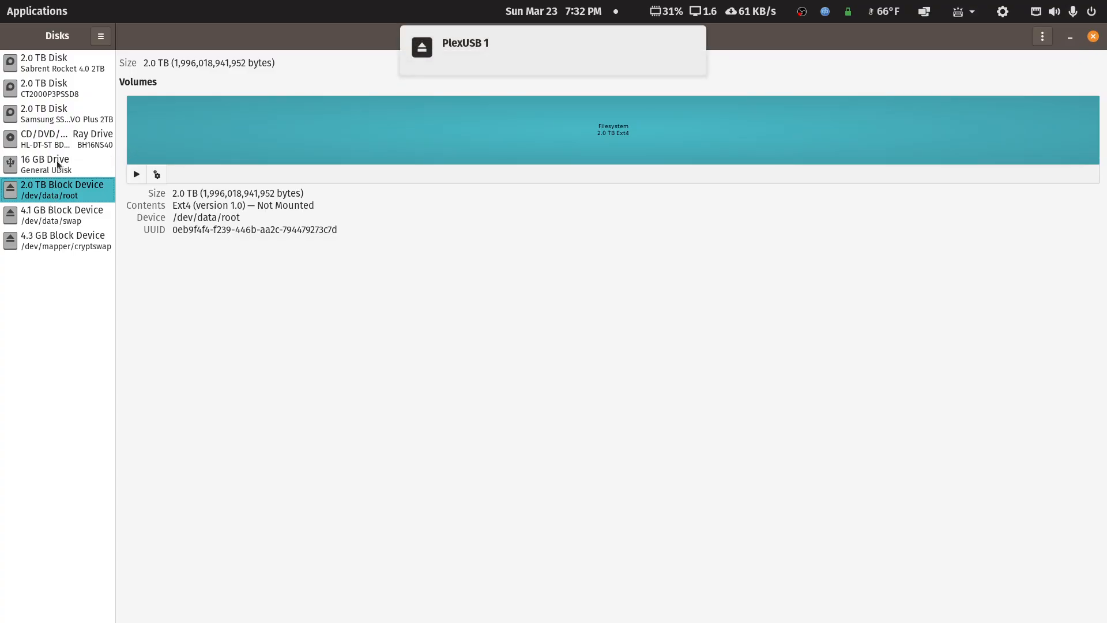
{"action": "left_click", "coordinate": [58, 164]}
{"action": "mouse_move", "coordinate": [588, 26]}
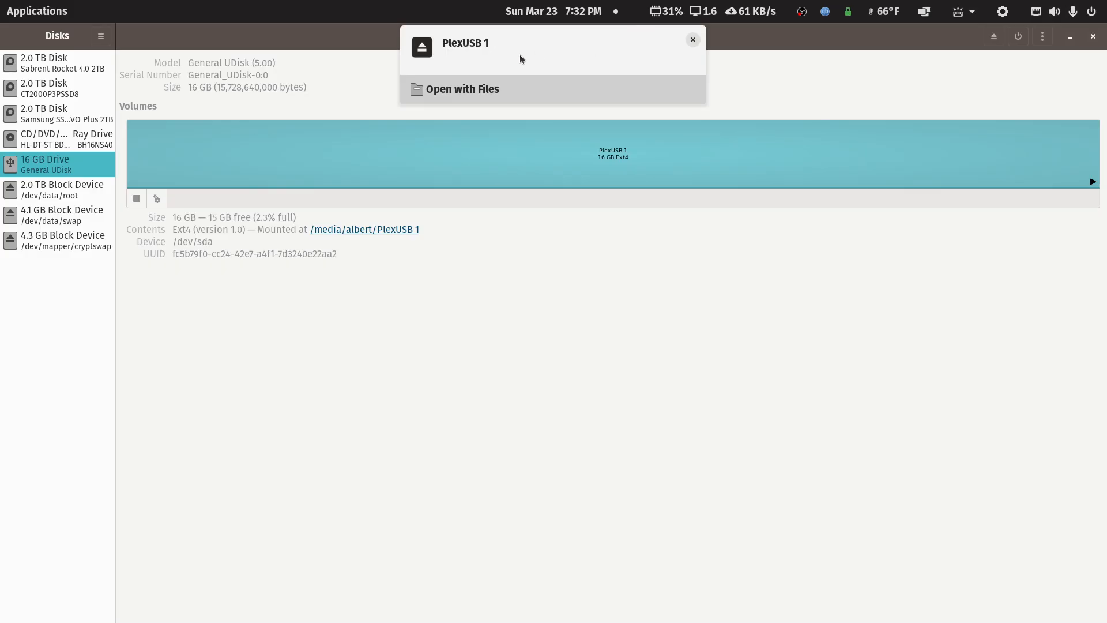
Dismiss the PlexUSB 1 notification and close the Disks utility.
{"action": "left_click", "coordinate": [692, 41]}
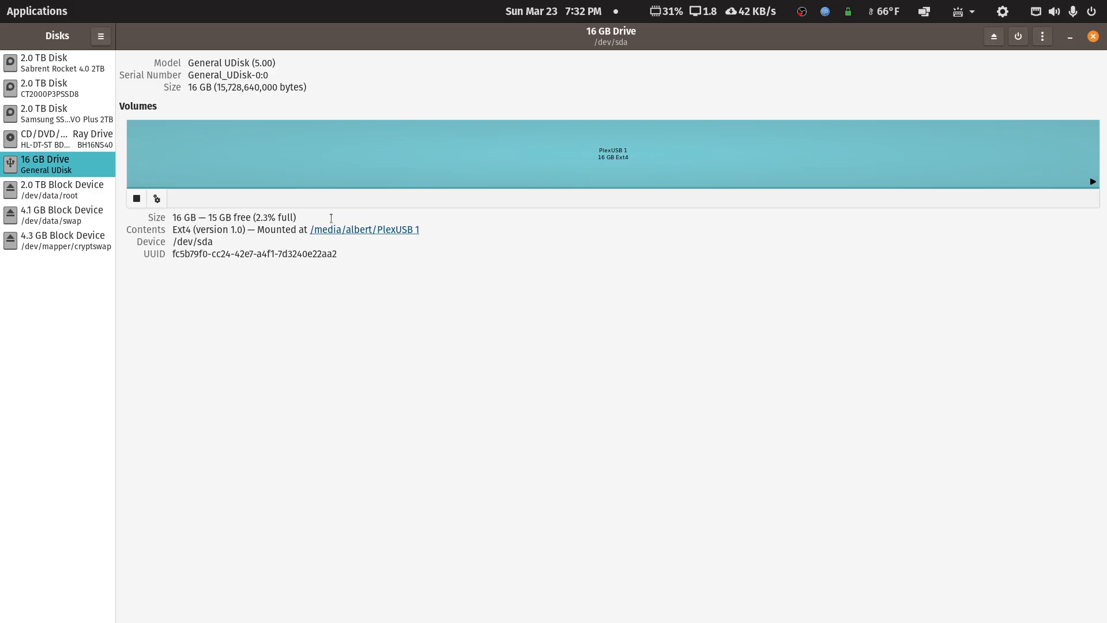
{"action": "left_click", "coordinate": [1093, 36]}
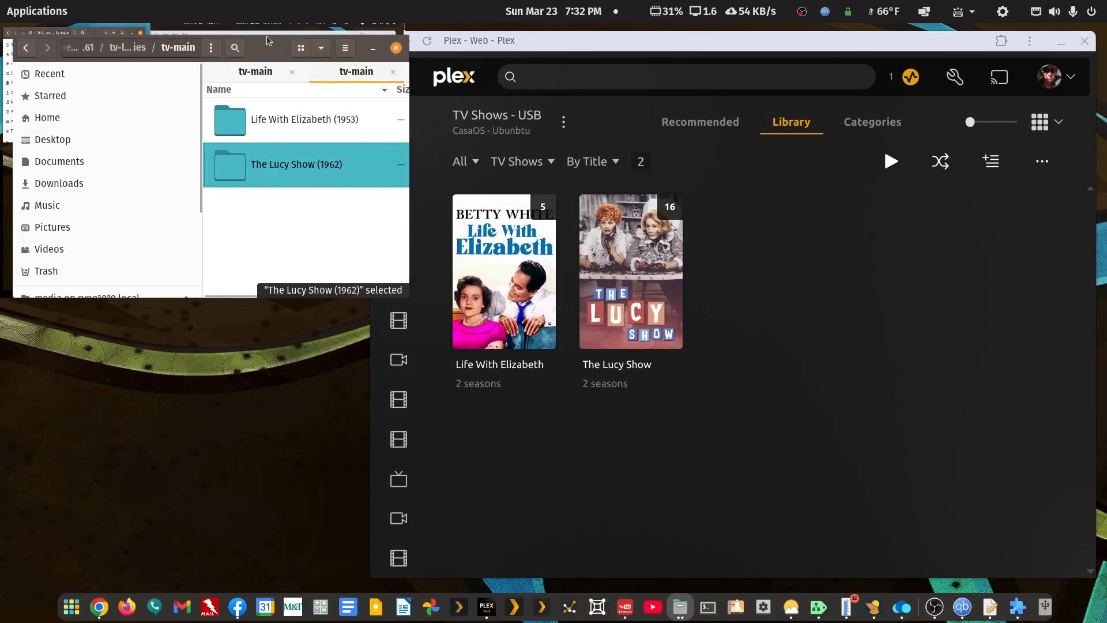
In the maximized file manager, copy the Life With Elizabeth (1953) S01E14 episode from its Season 01 folder to the PlexUSB 1 drive.
{"action": "double_click", "coordinate": [267, 36]}
{"action": "double_click", "coordinate": [250, 116]}
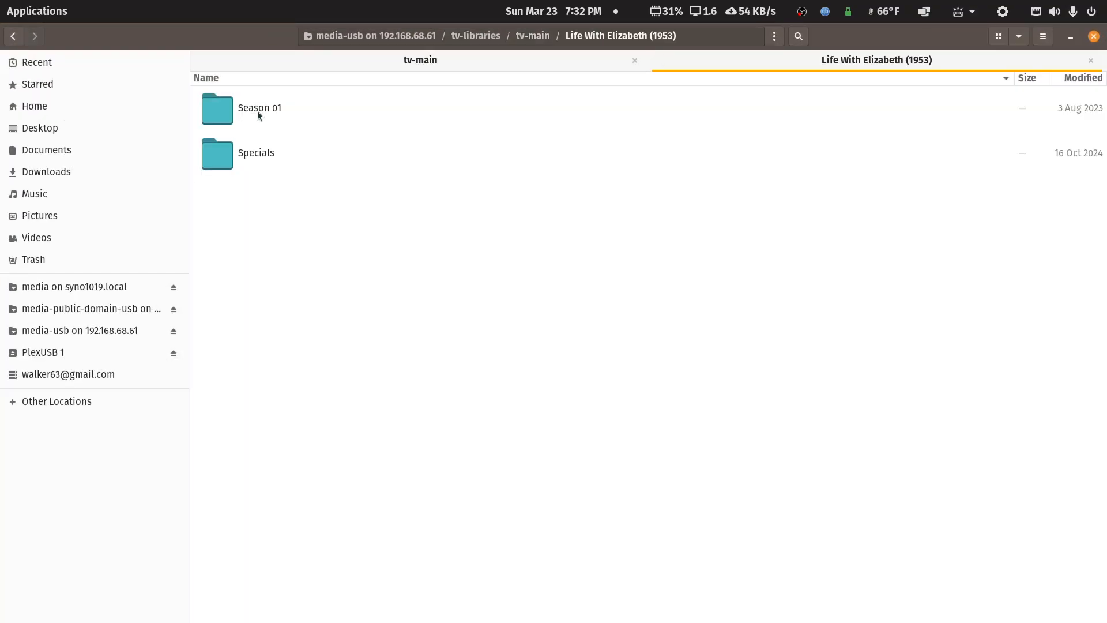
{"action": "double_click", "coordinate": [257, 110]}
{"action": "right_click", "coordinate": [257, 111]}
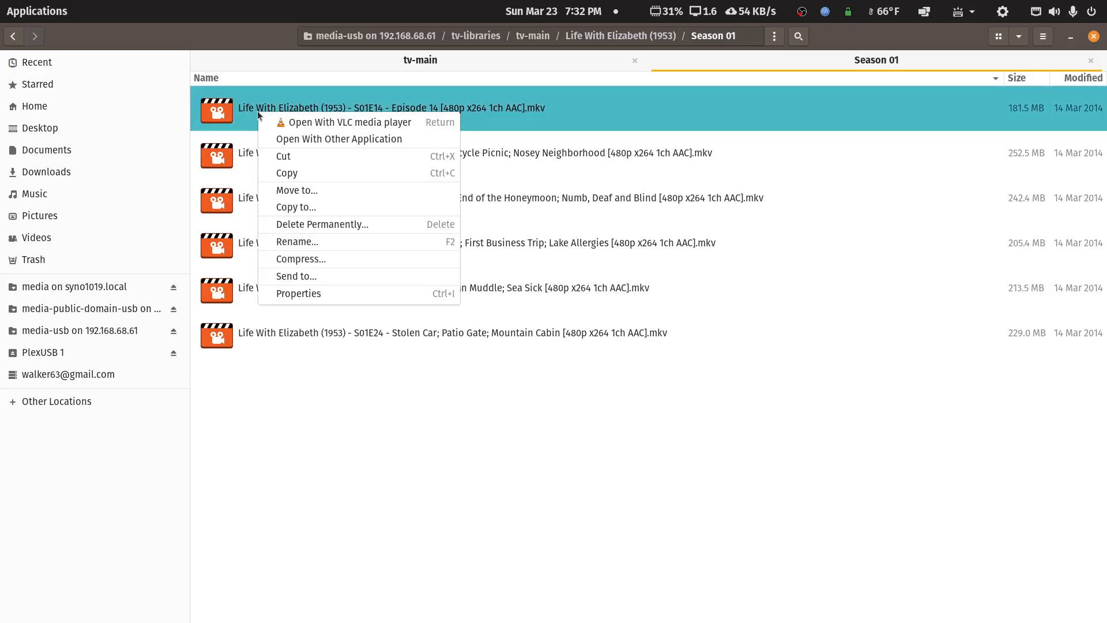
{"action": "left_click", "coordinate": [269, 173]}
{"action": "left_click", "coordinate": [39, 356]}
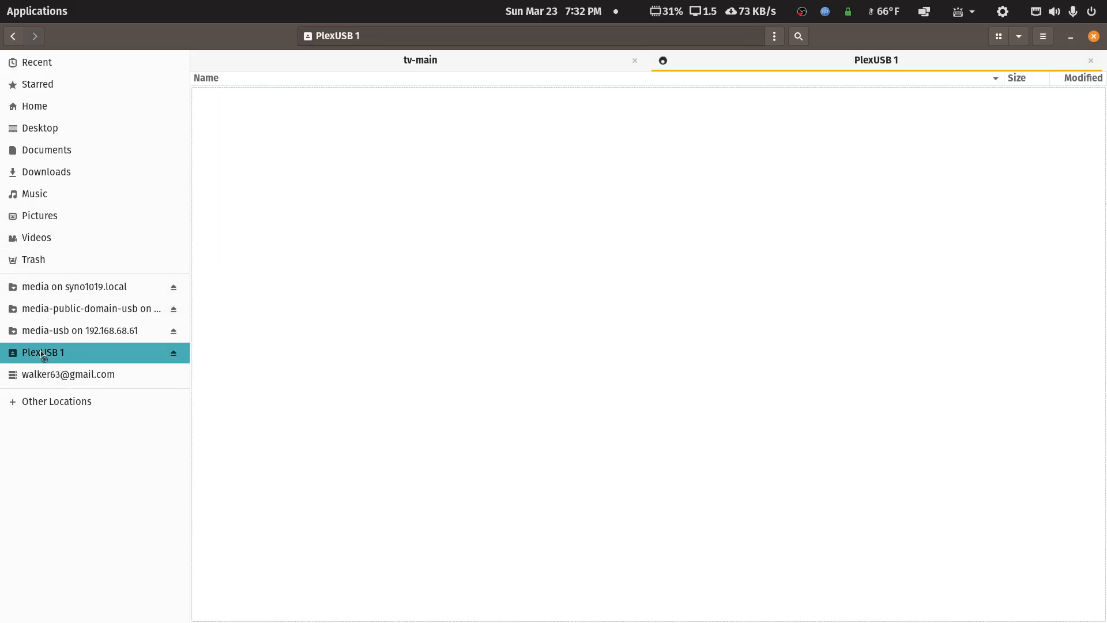
{"action": "right_click", "coordinate": [434, 200]}
{"action": "left_click", "coordinate": [460, 244]}
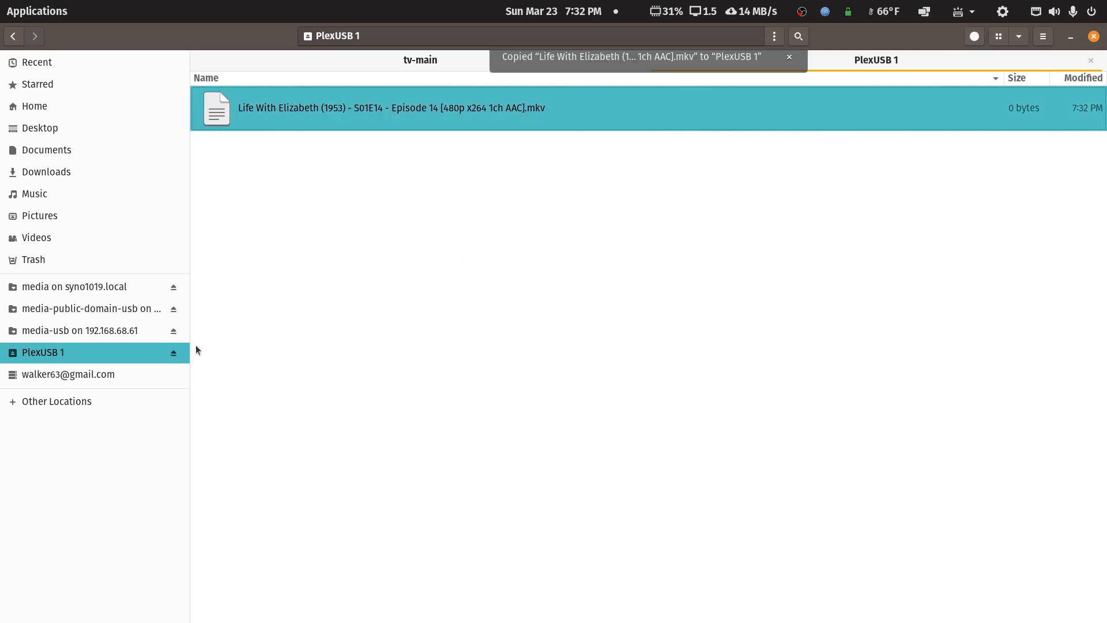
Unmount the PlexUSB 1 drive, and restore the smaller file manager window with the Plex window in front beside it.
{"action": "left_click", "coordinate": [173, 355]}
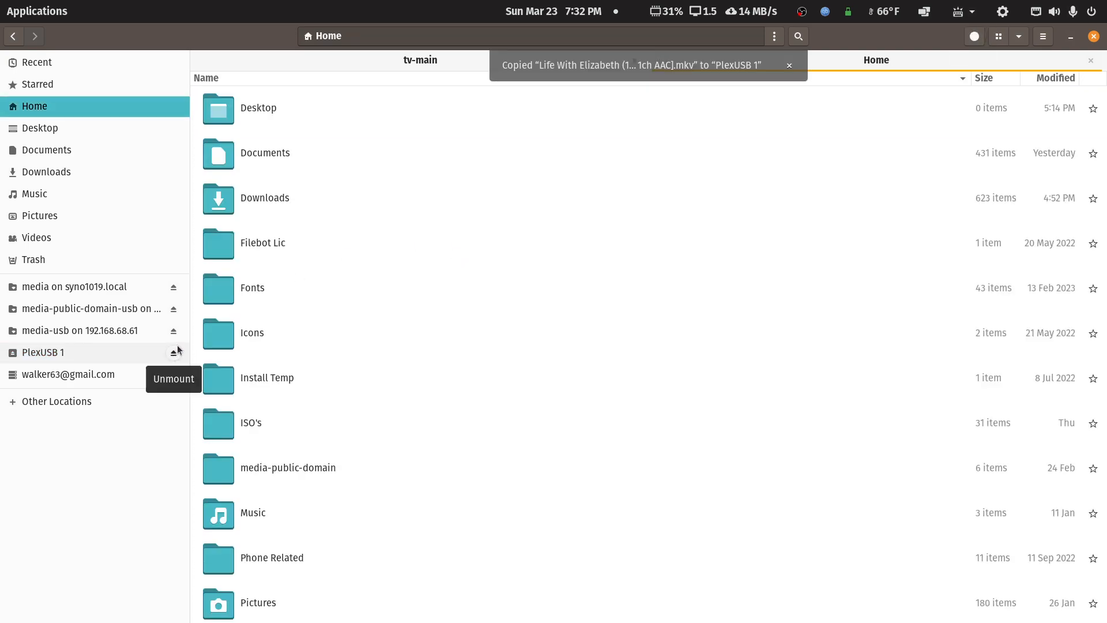
{"action": "double_click", "coordinate": [921, 42]}
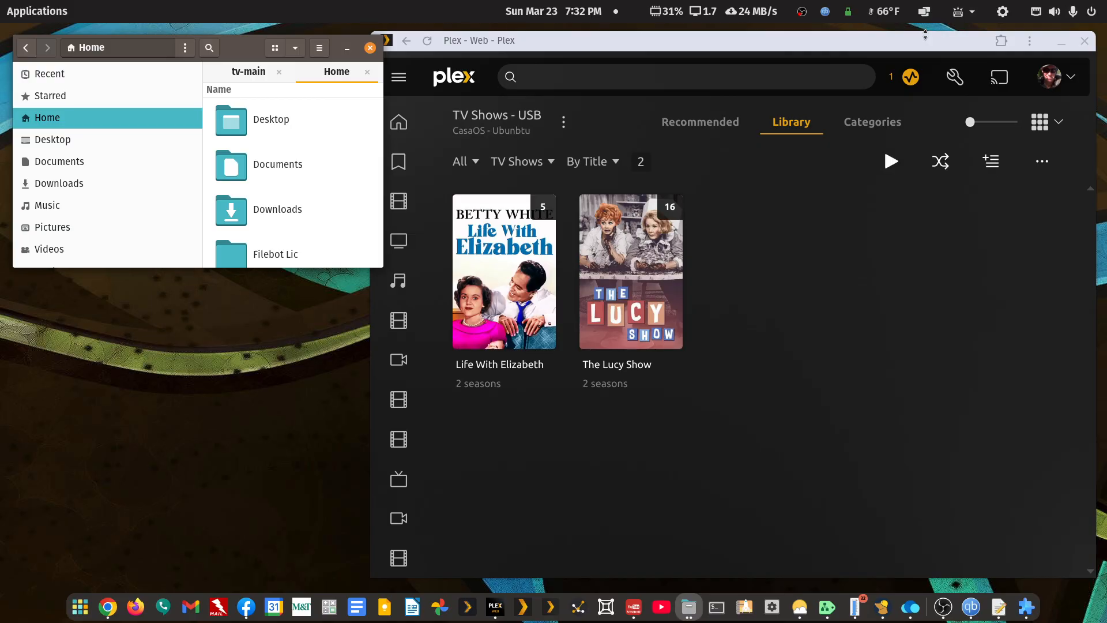
{"action": "left_click_drag", "start_coordinate": [923, 47], "coordinate": [921, 52]}
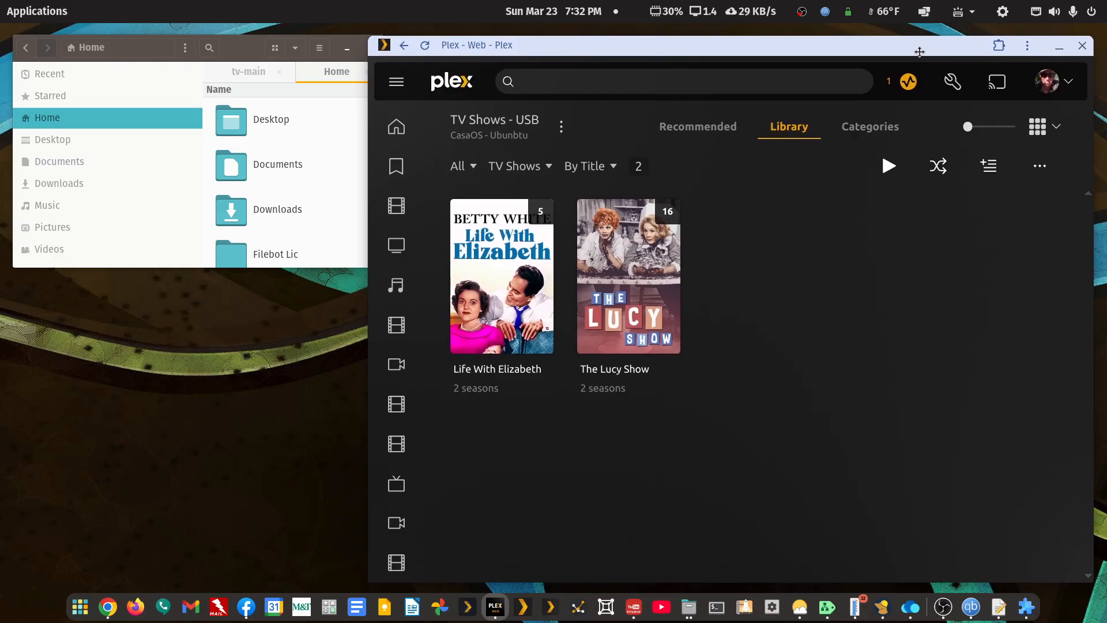